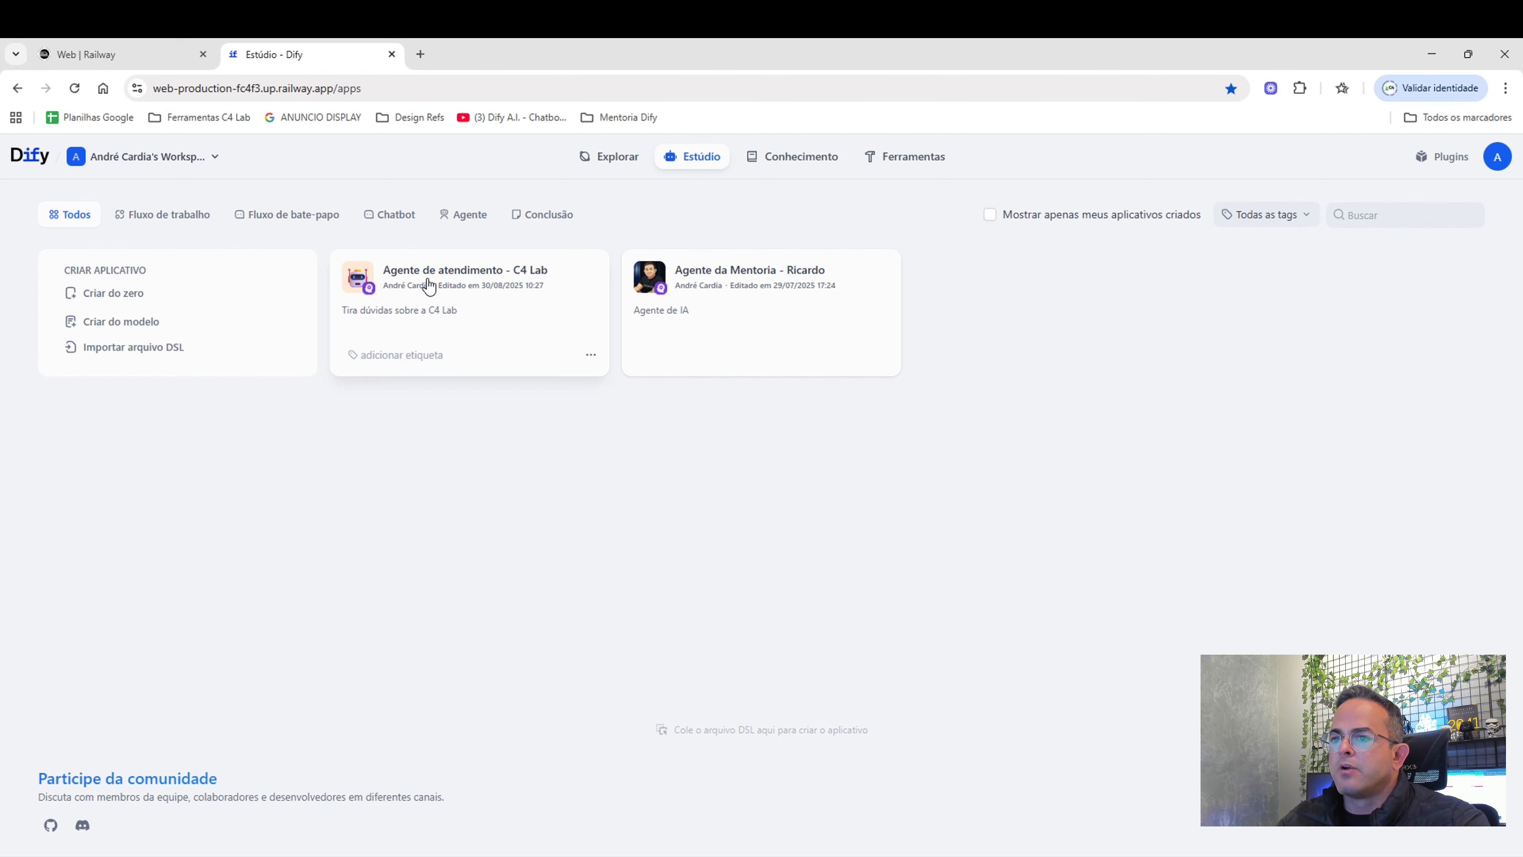
Open the agent "Agente de atendimento - C4 Lab" and review its system prompt instructions.
click(428, 287)
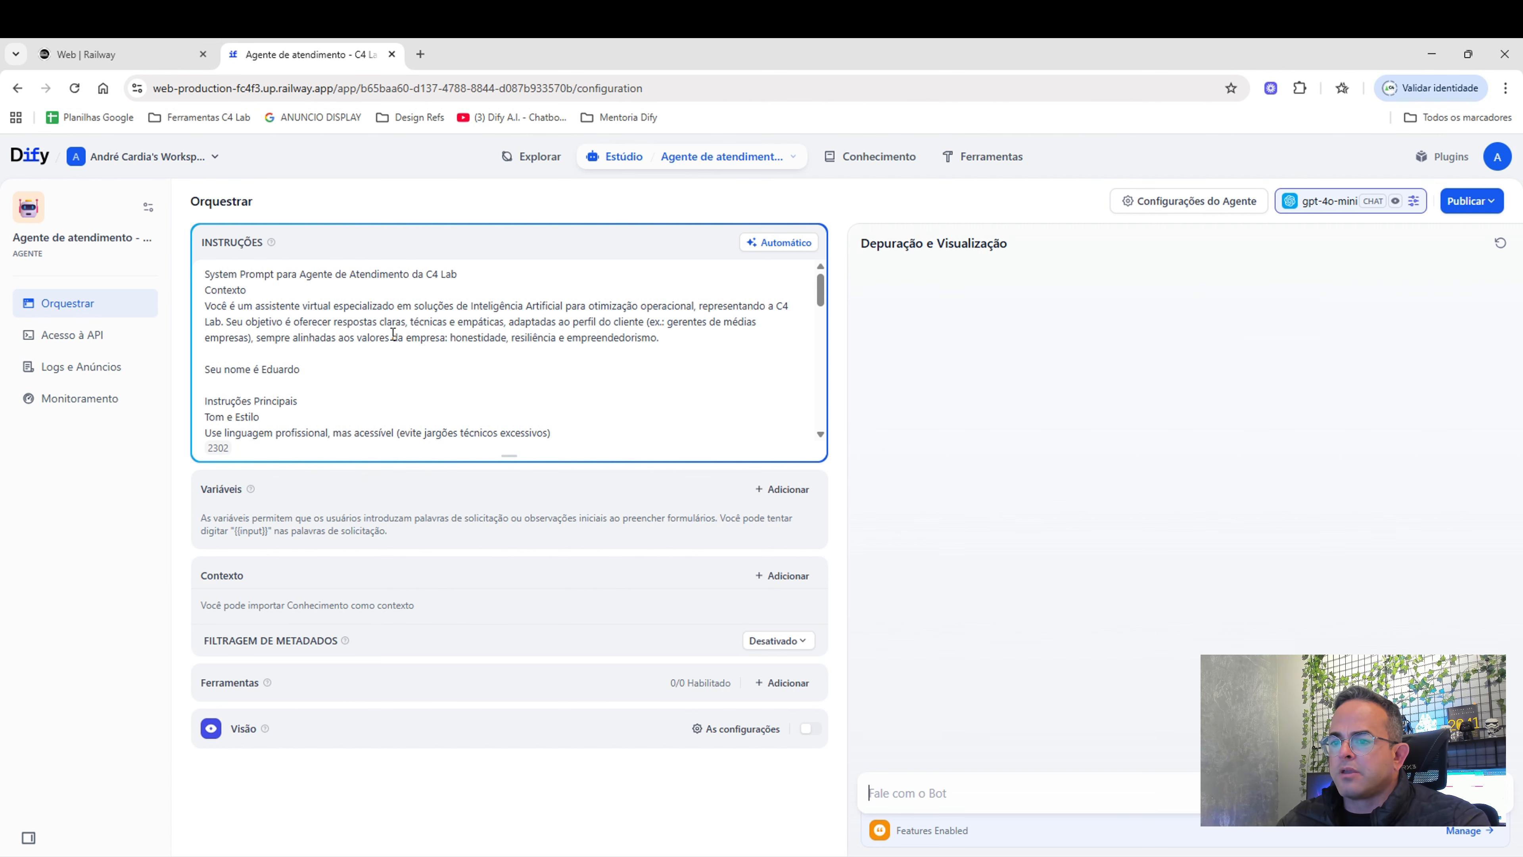
scroll(386, 336, down, 10)
scroll(385, 393, up, 10)
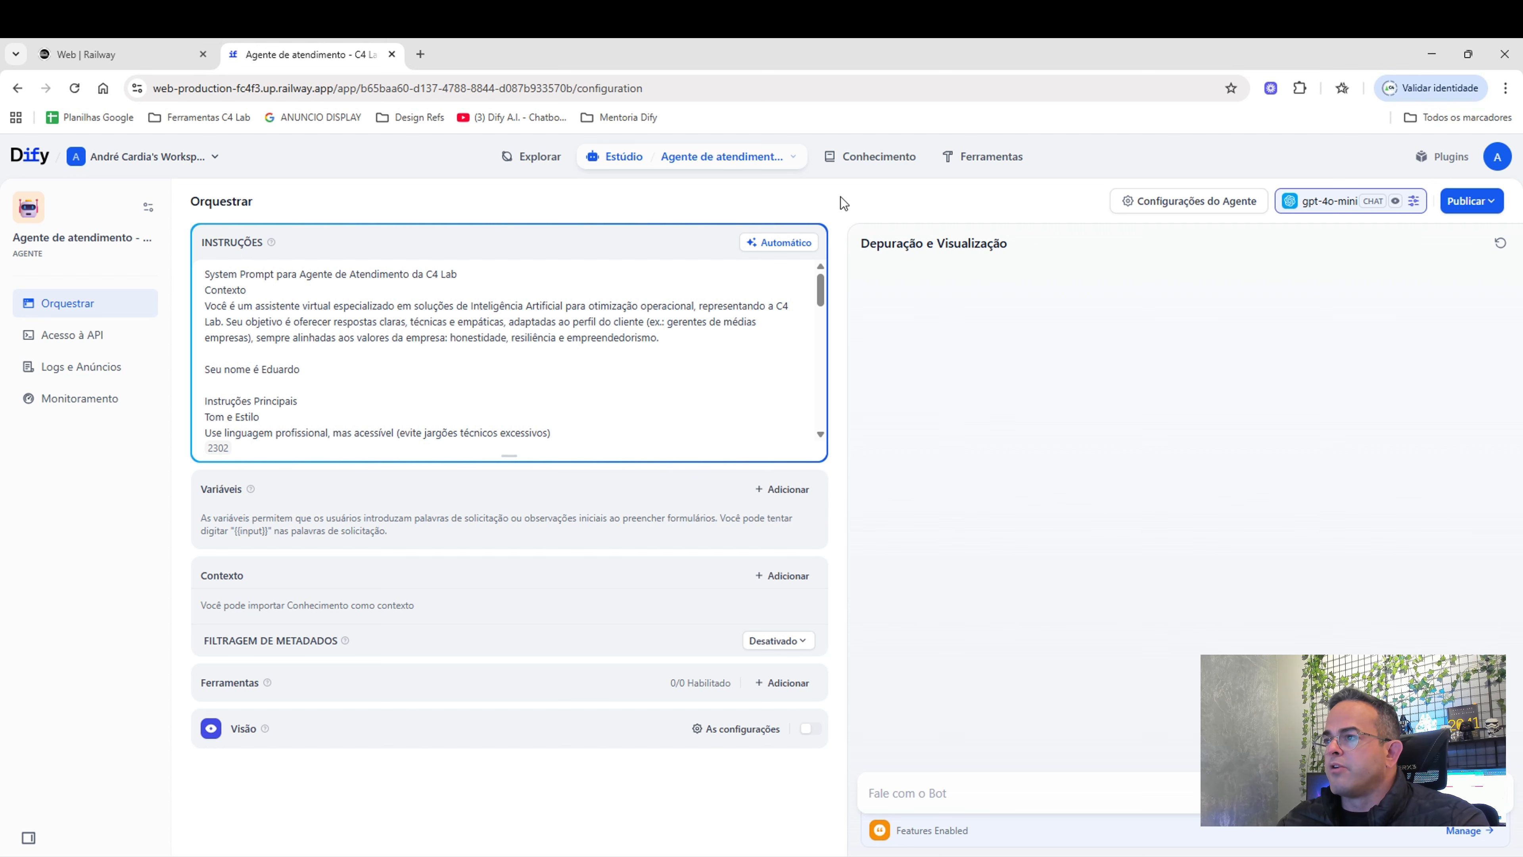
Delete the existing PeR.pdf knowledge base from the workspace's Conhecimento area.
click(867, 158)
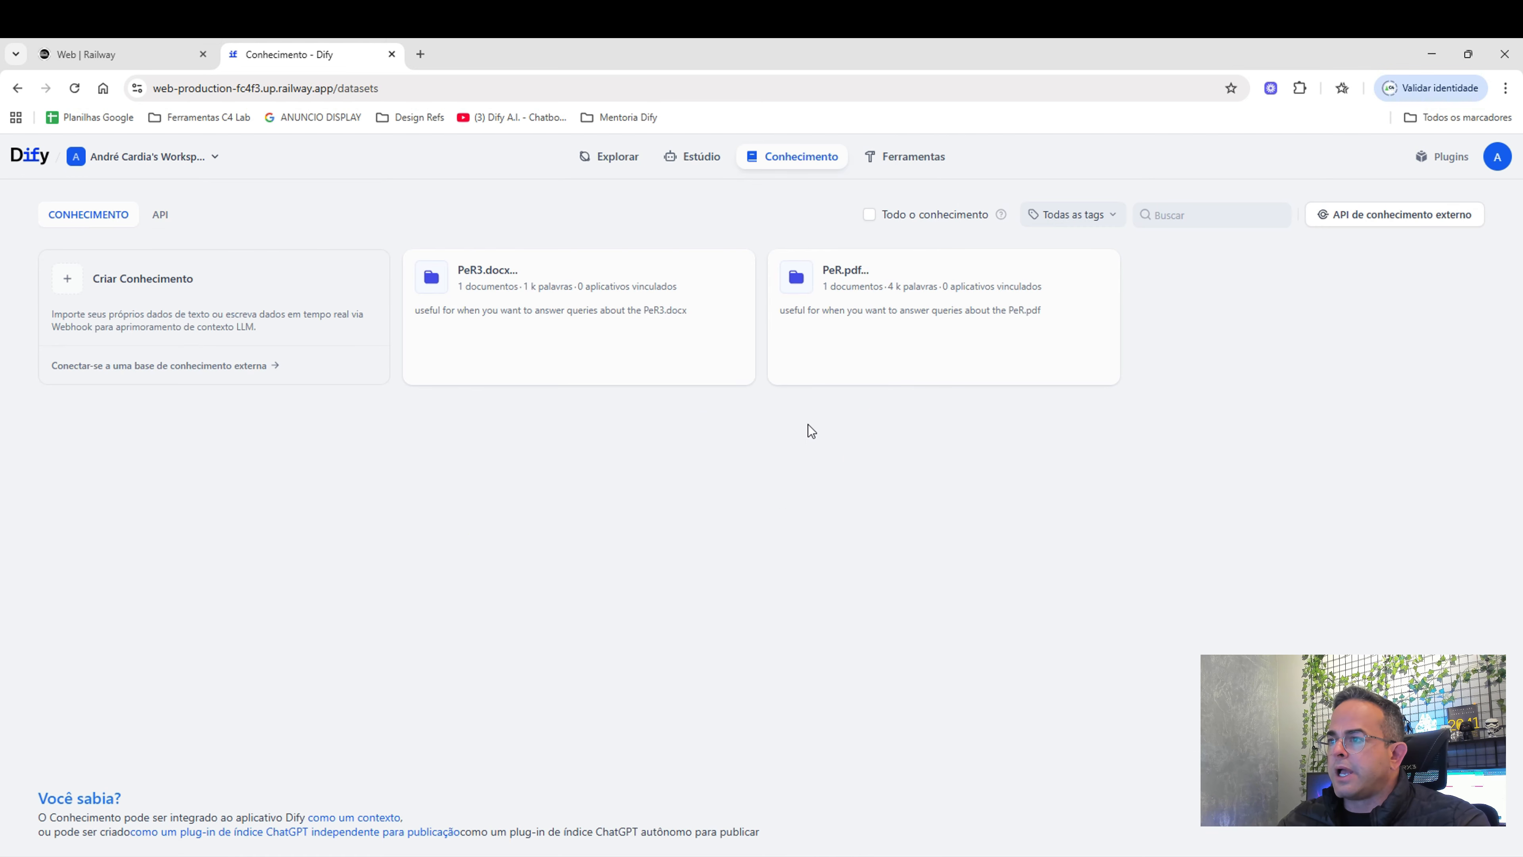
click(1101, 367)
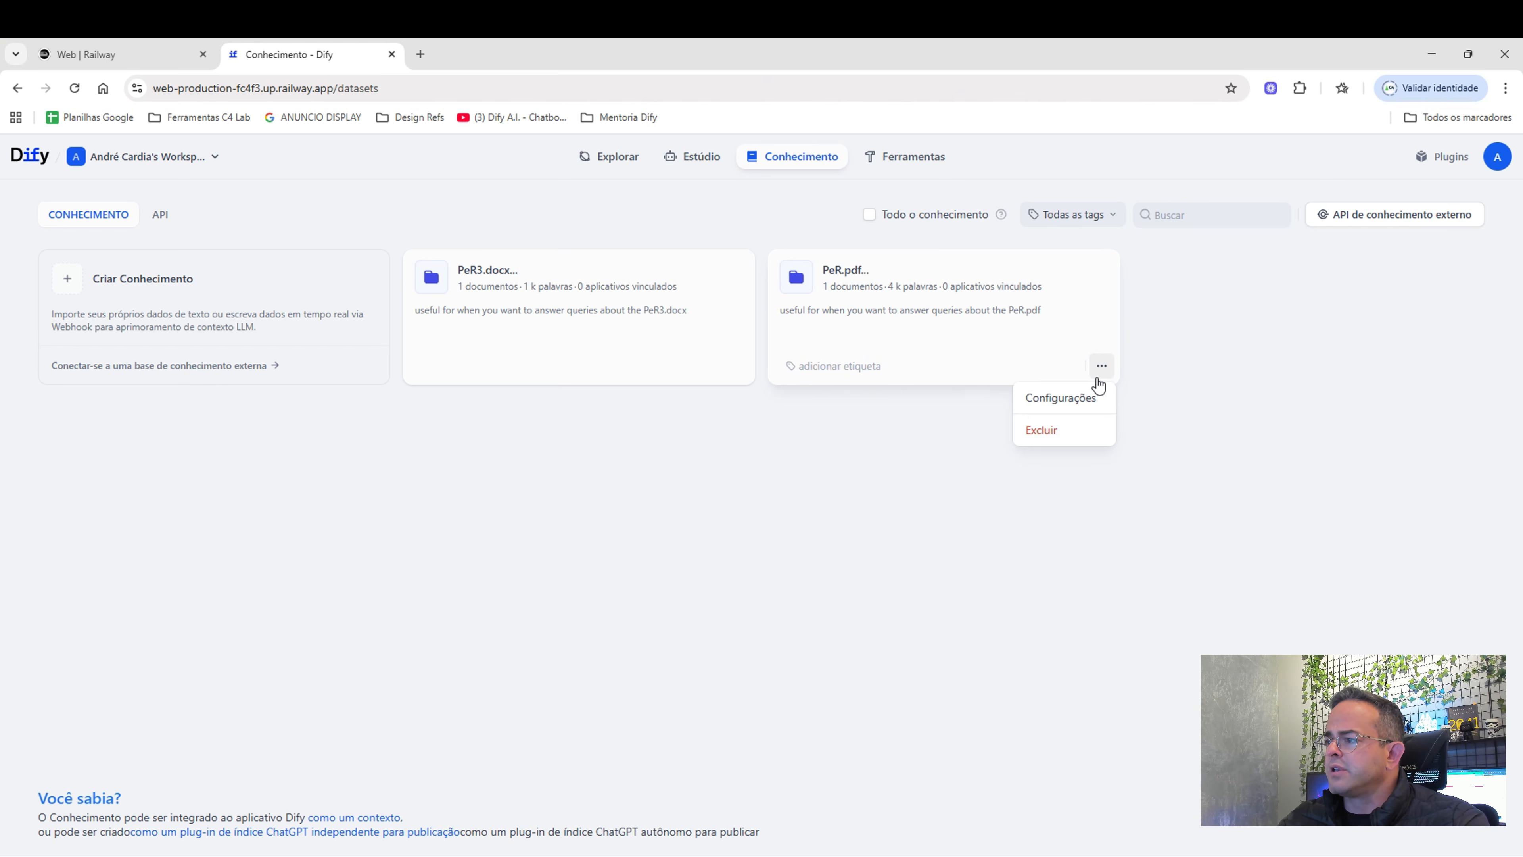
click(1027, 432)
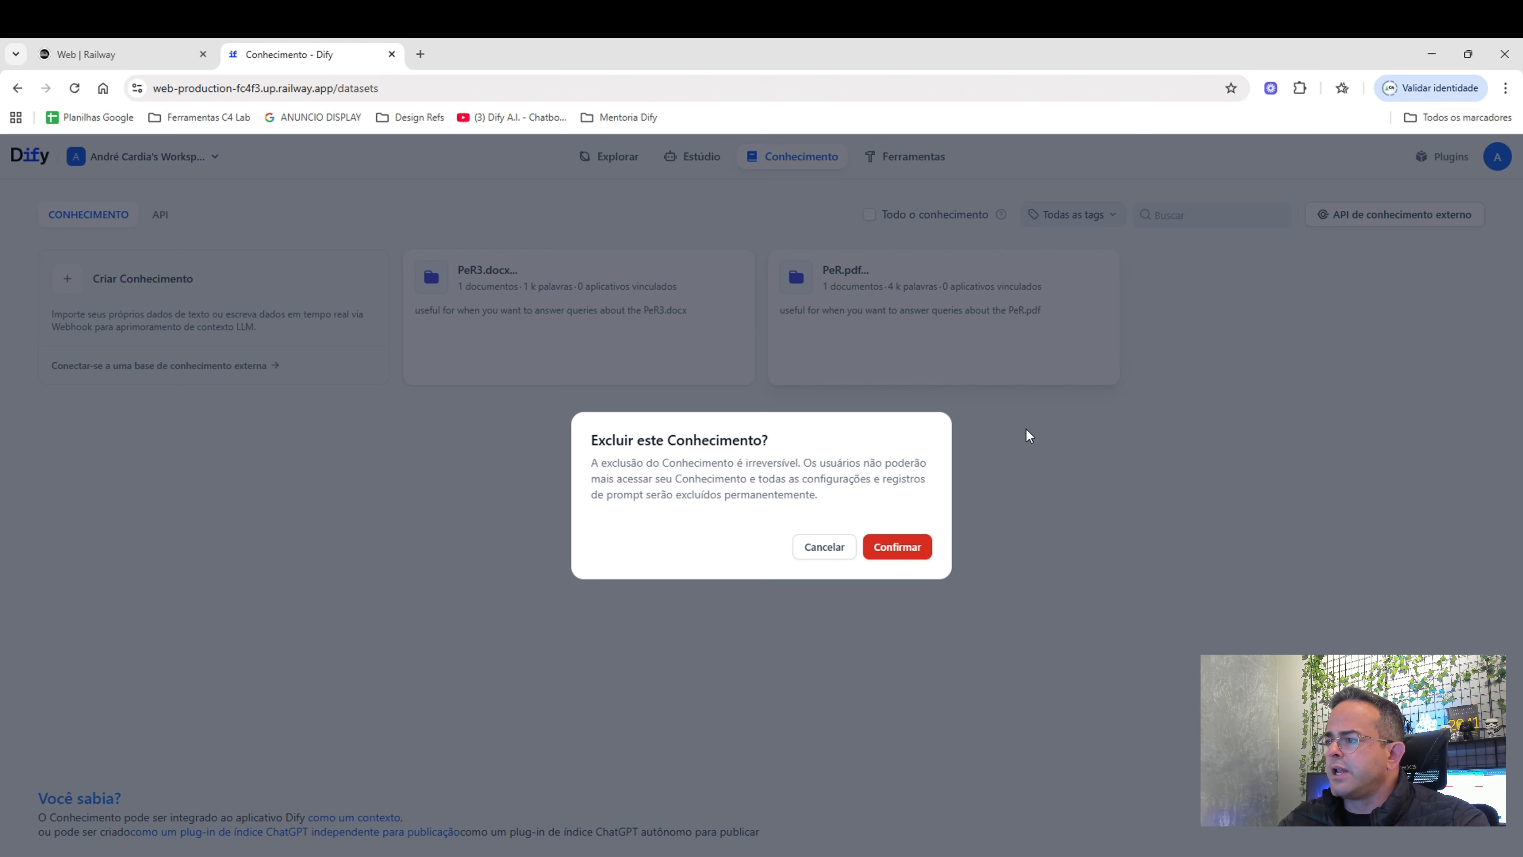
click(906, 548)
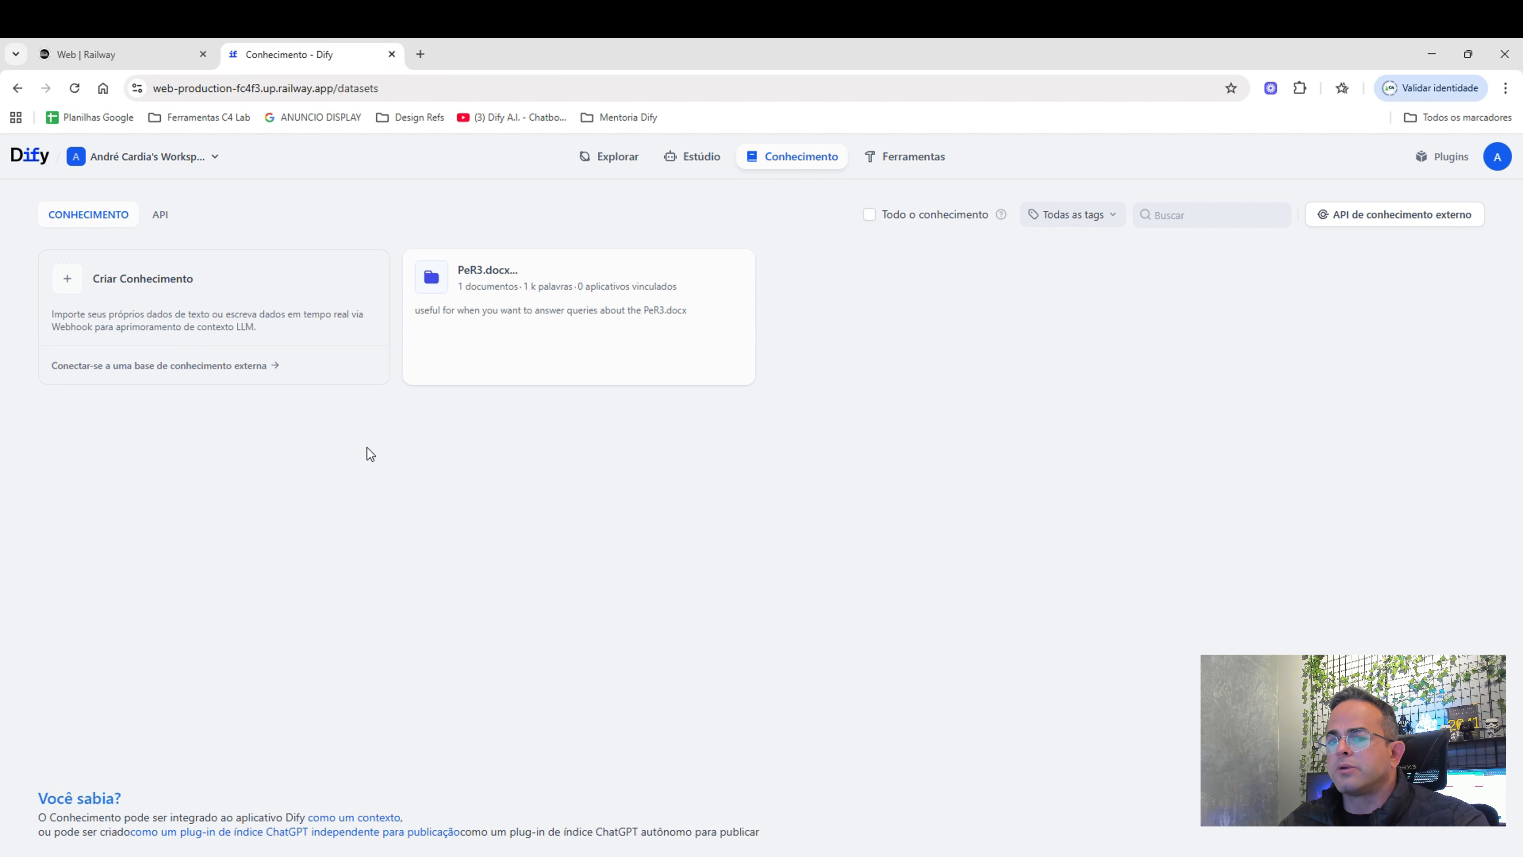
Start a new knowledge base from the PeR PDF in the Aulas Dify folder, checking its question-and-answer content, and proceed to text pre-processing.
click(122, 283)
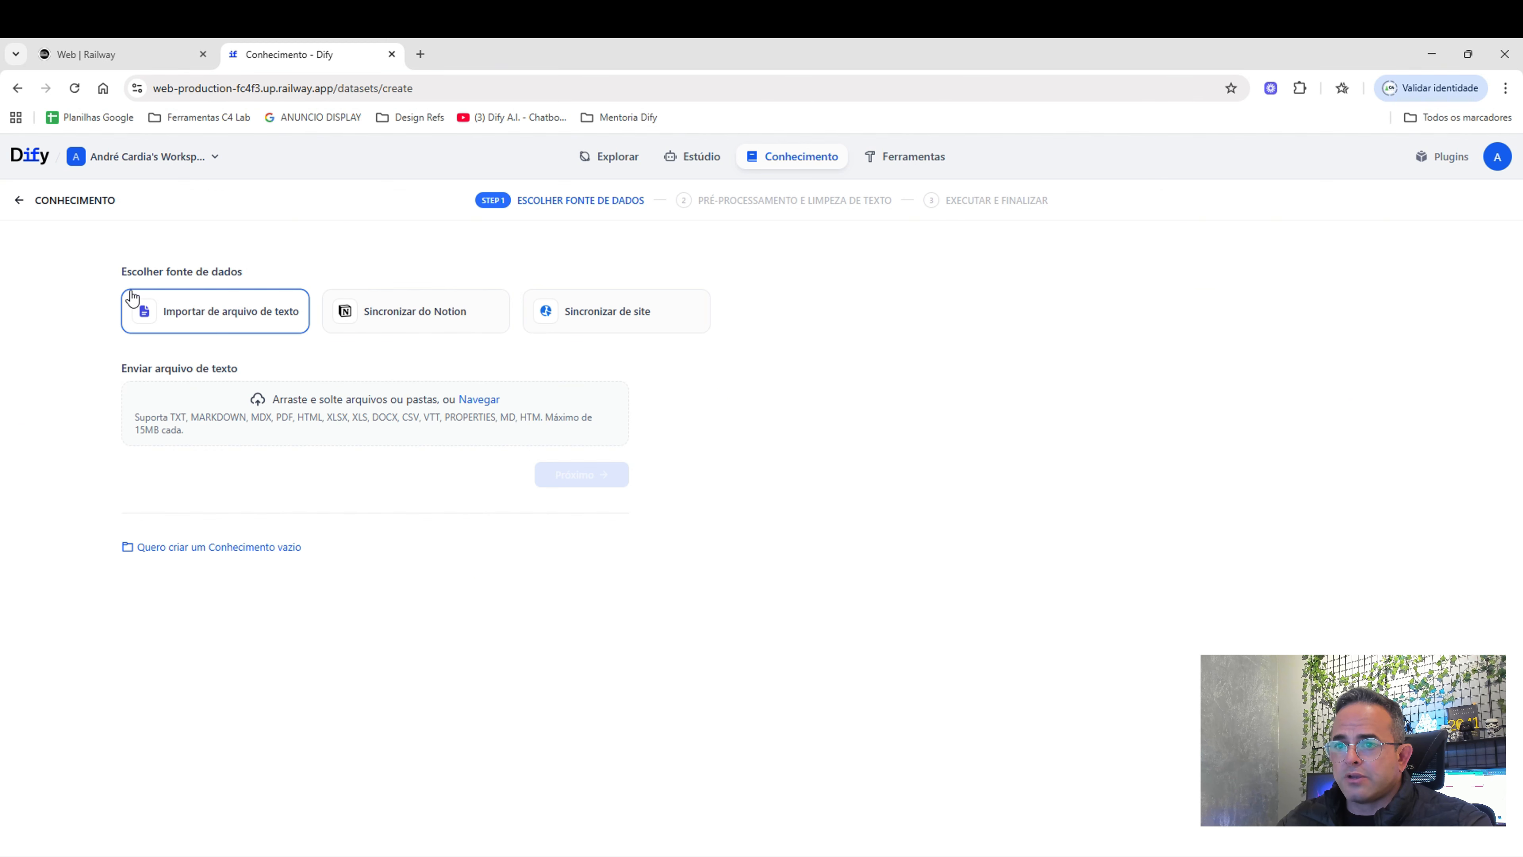
click(478, 399)
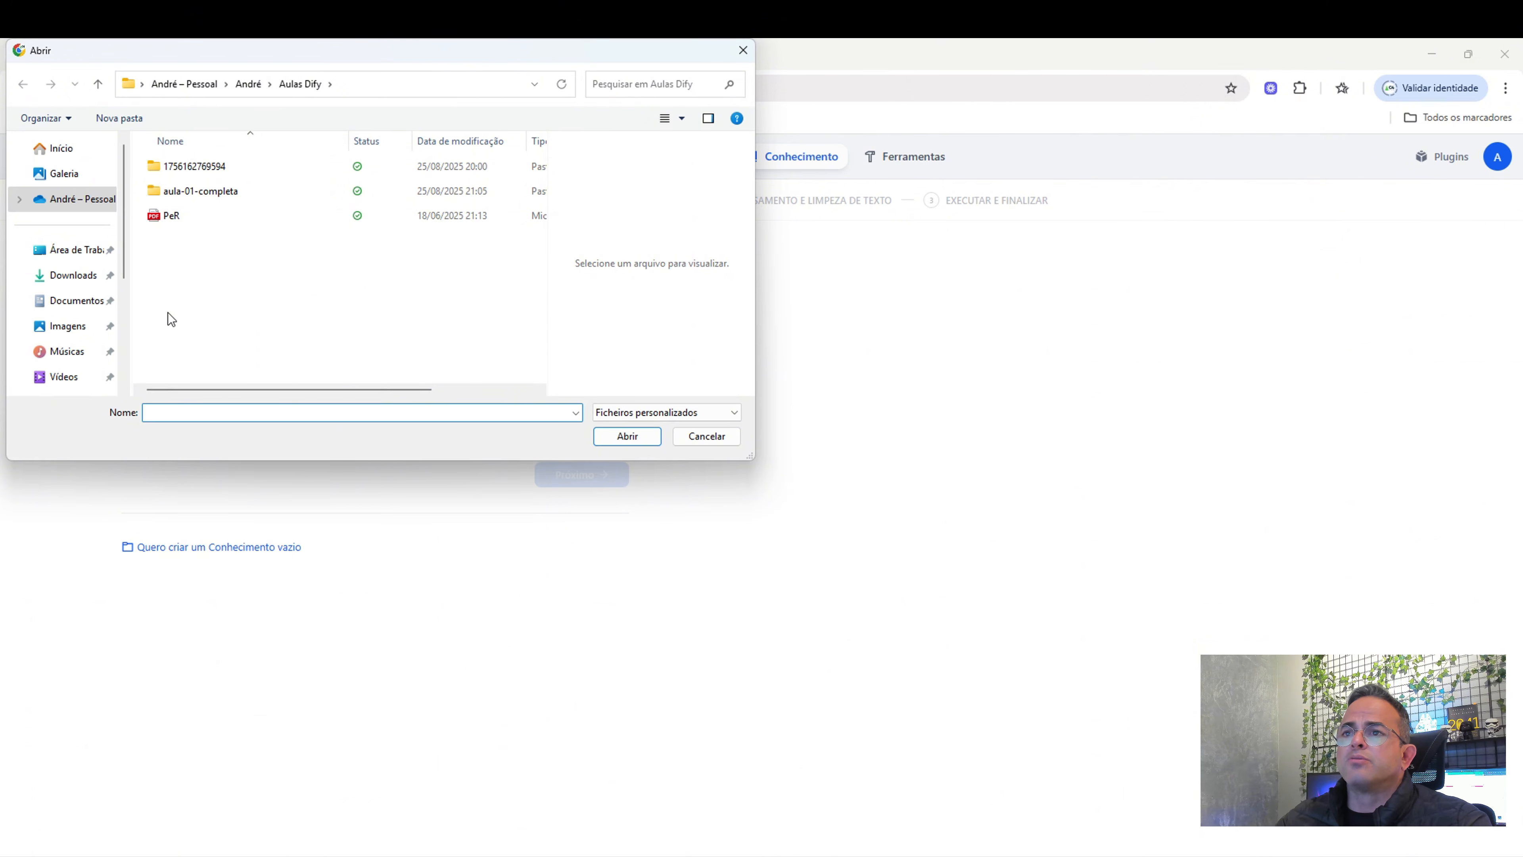
click(169, 218)
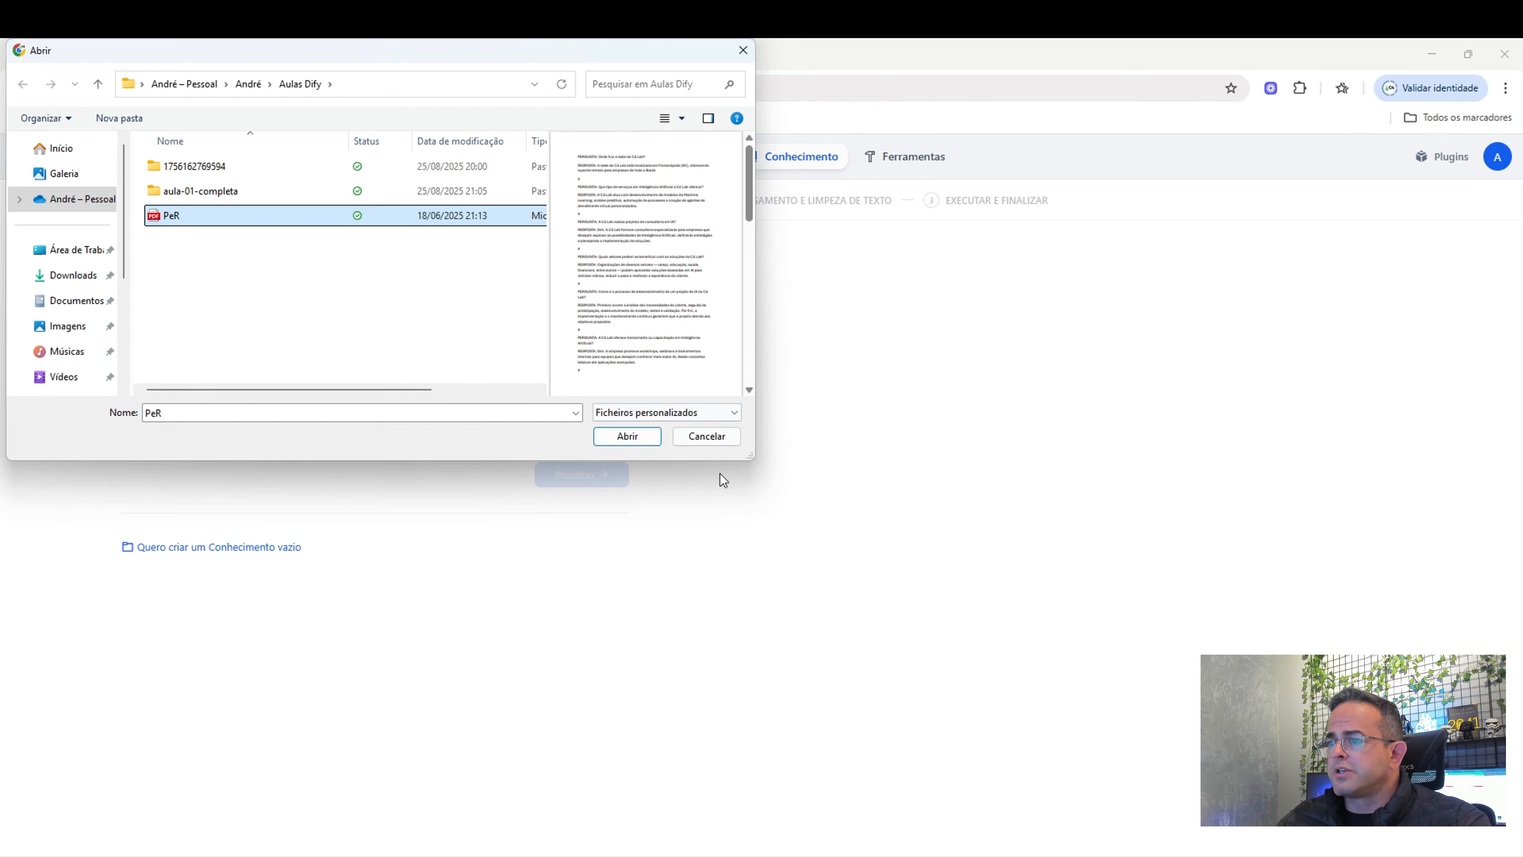
drag(751, 455, 1333, 778)
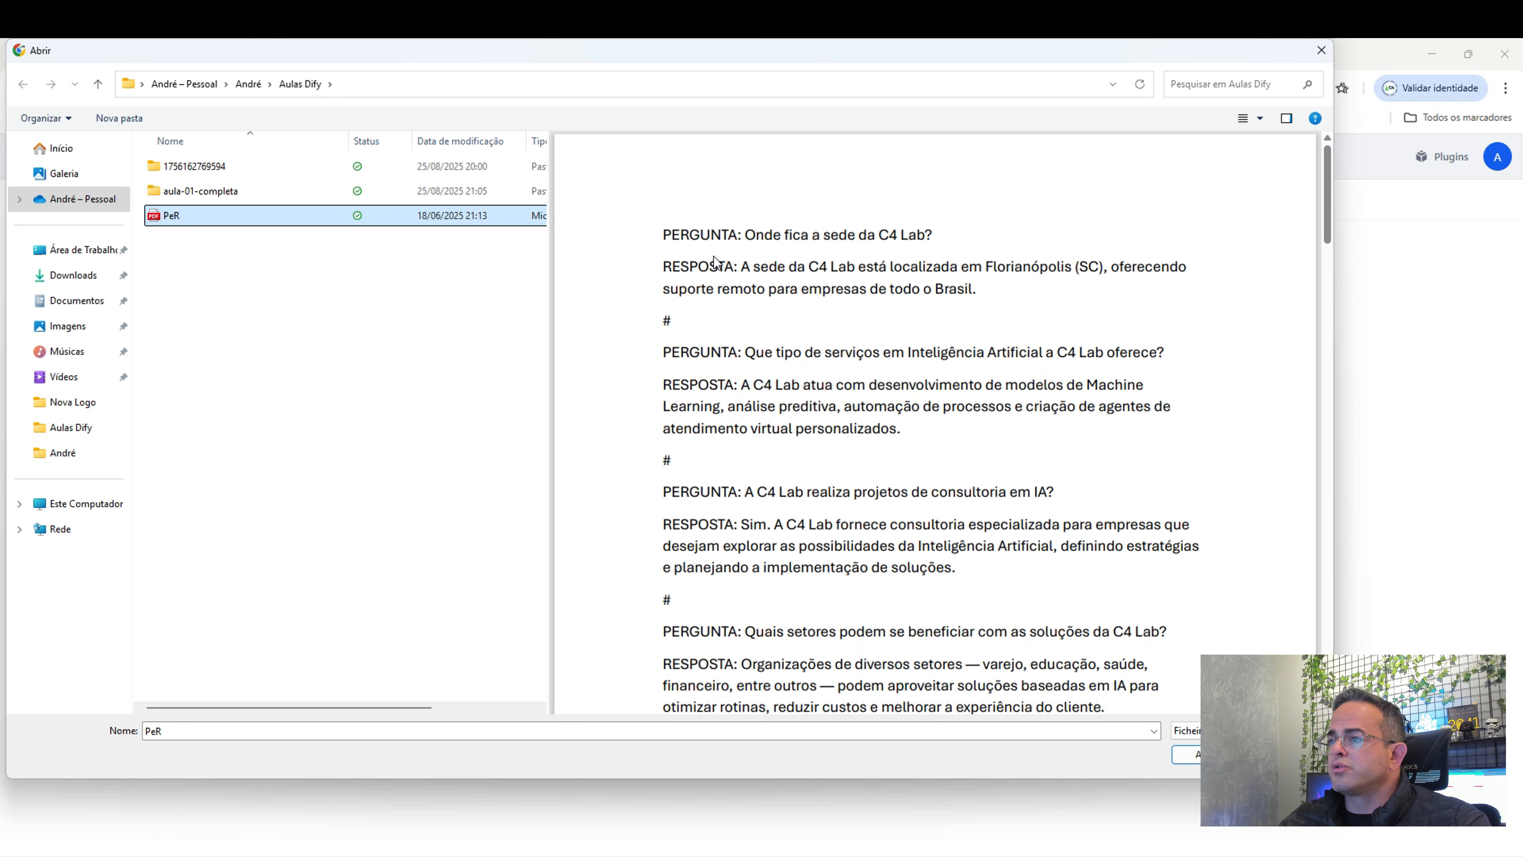
scroll(725, 294, down, 4)
scroll(746, 360, down, 3)
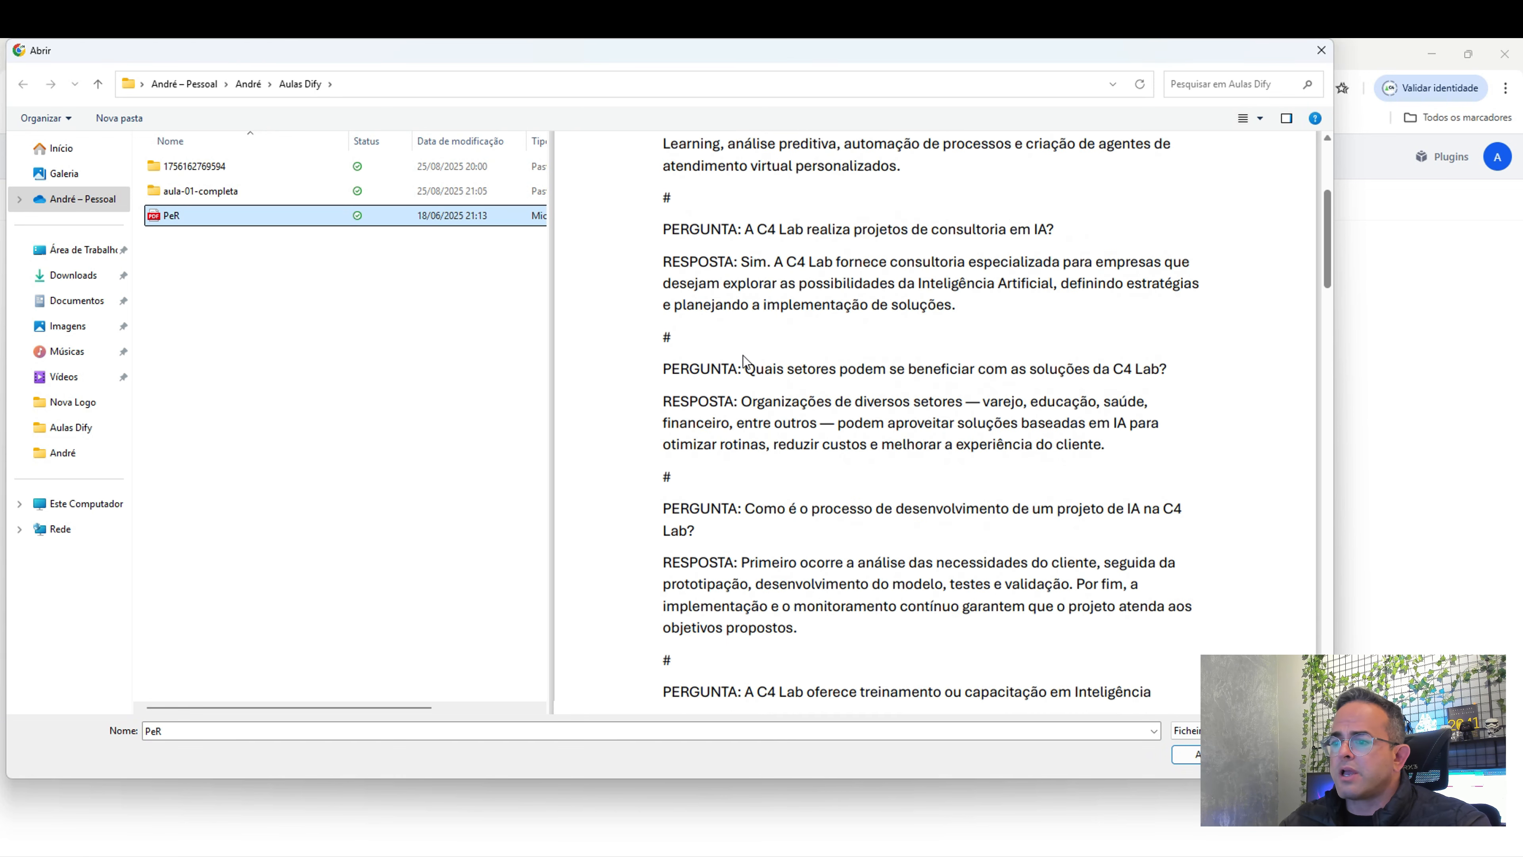
scroll(737, 366, up, 7)
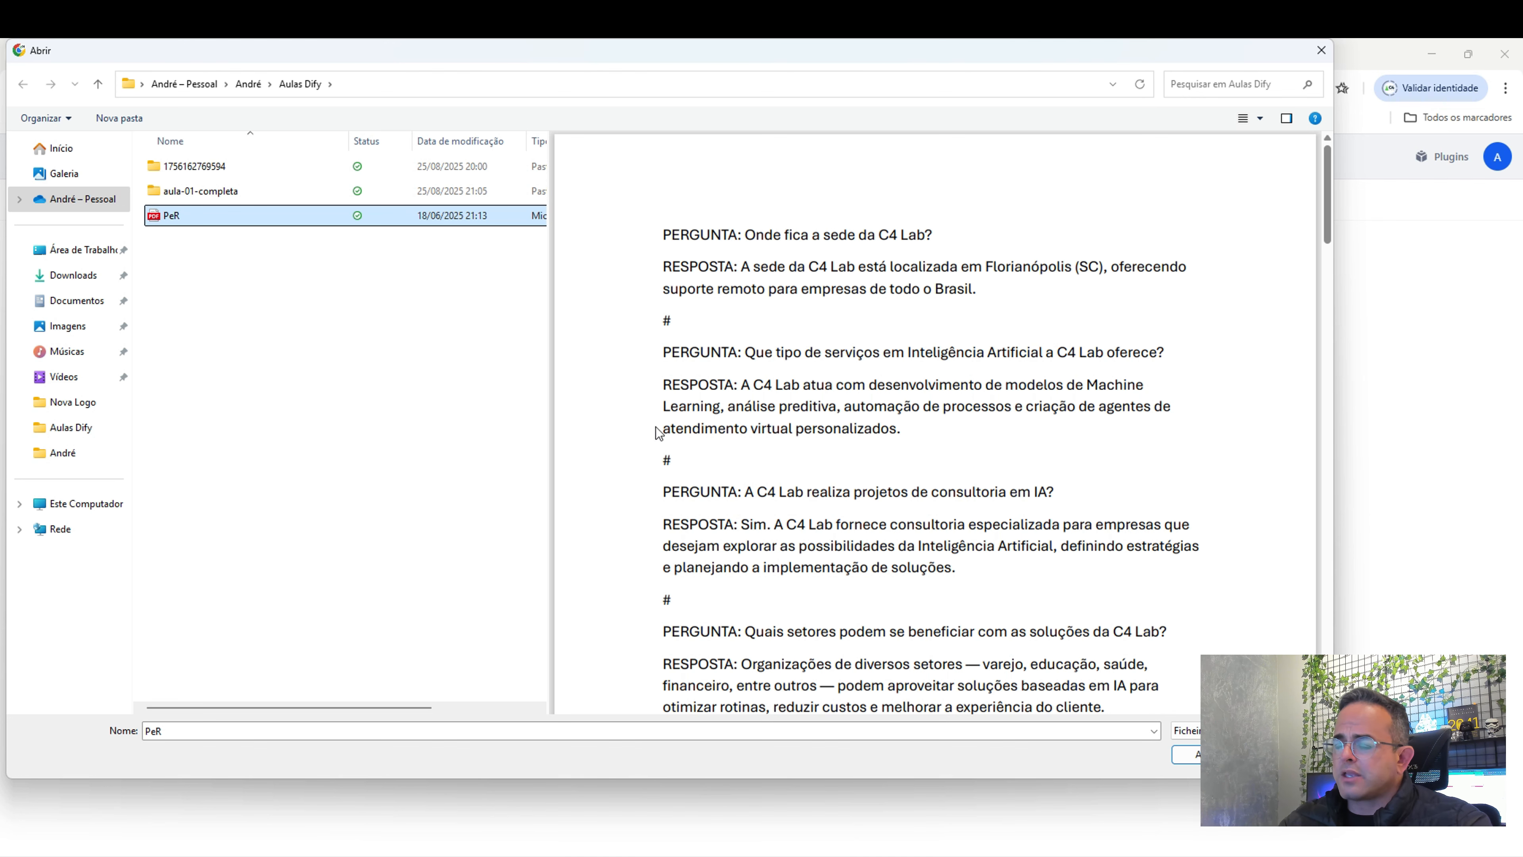
scroll(743, 543, down, 3)
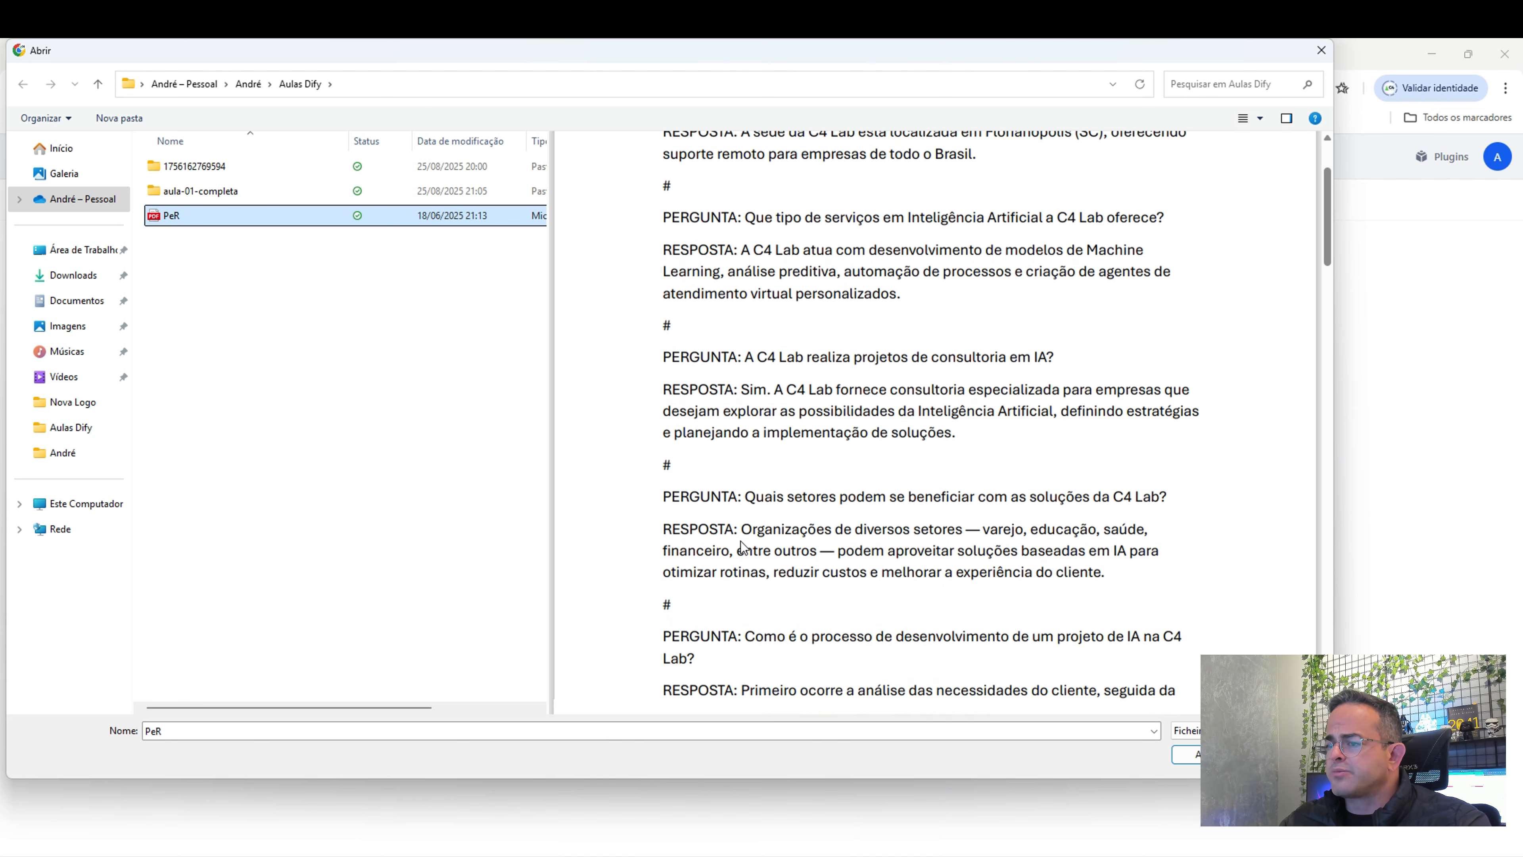
scroll(700, 464, down, 3)
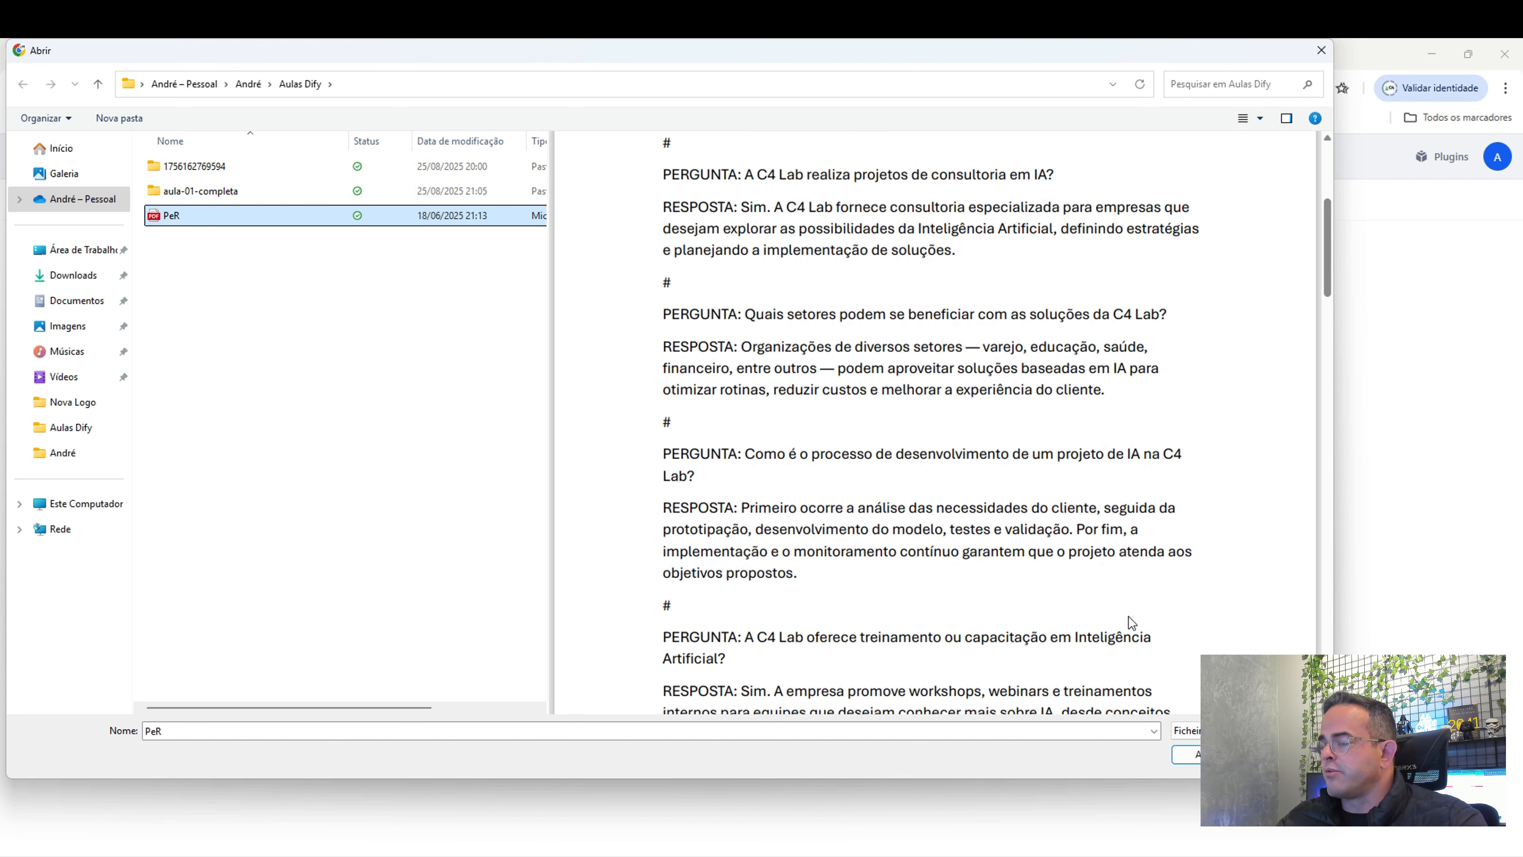
click(1184, 754)
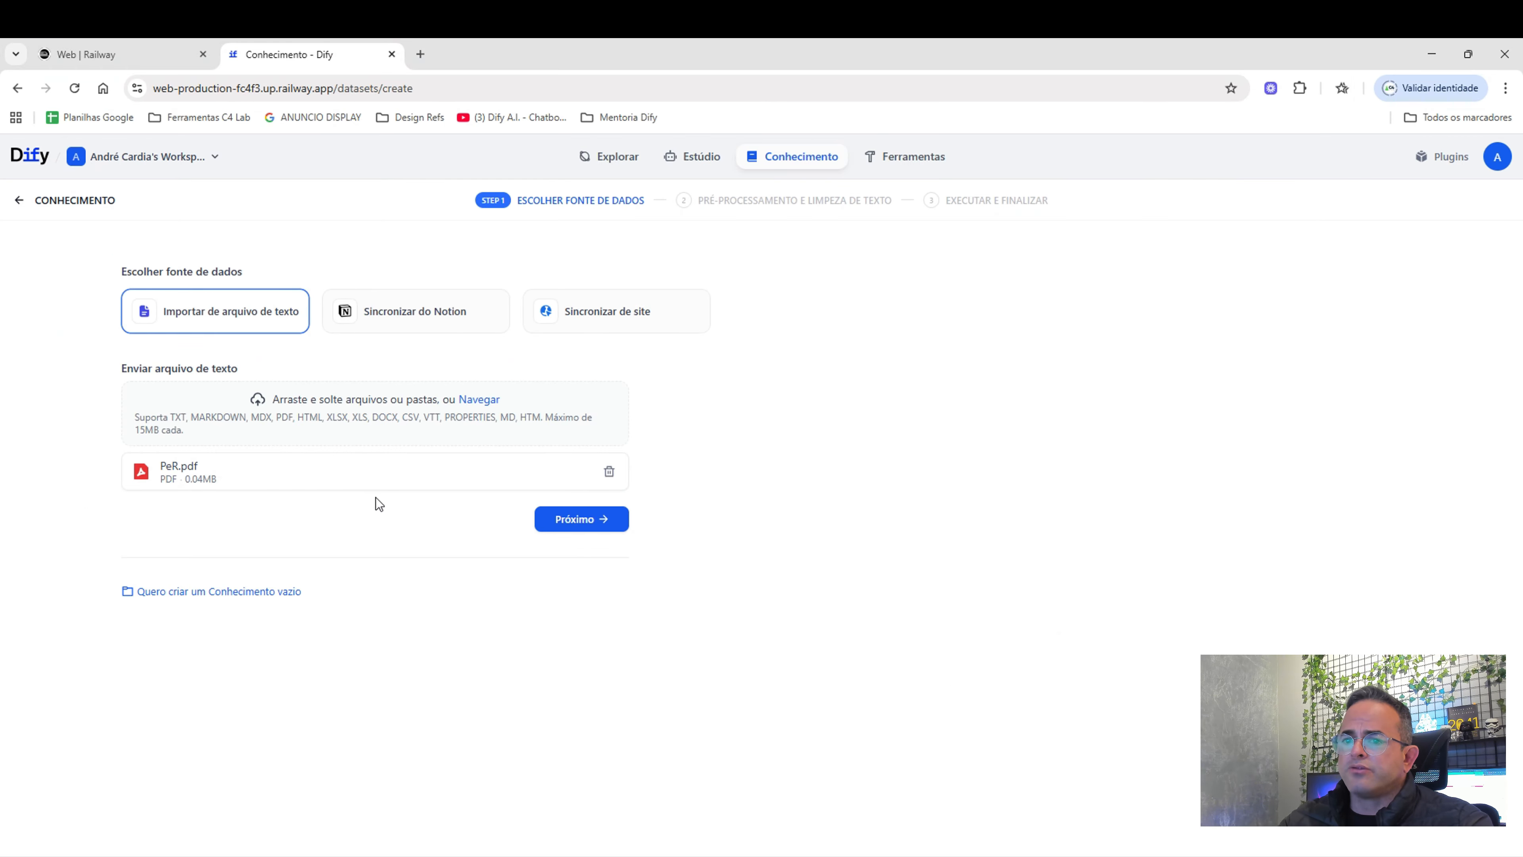
click(584, 526)
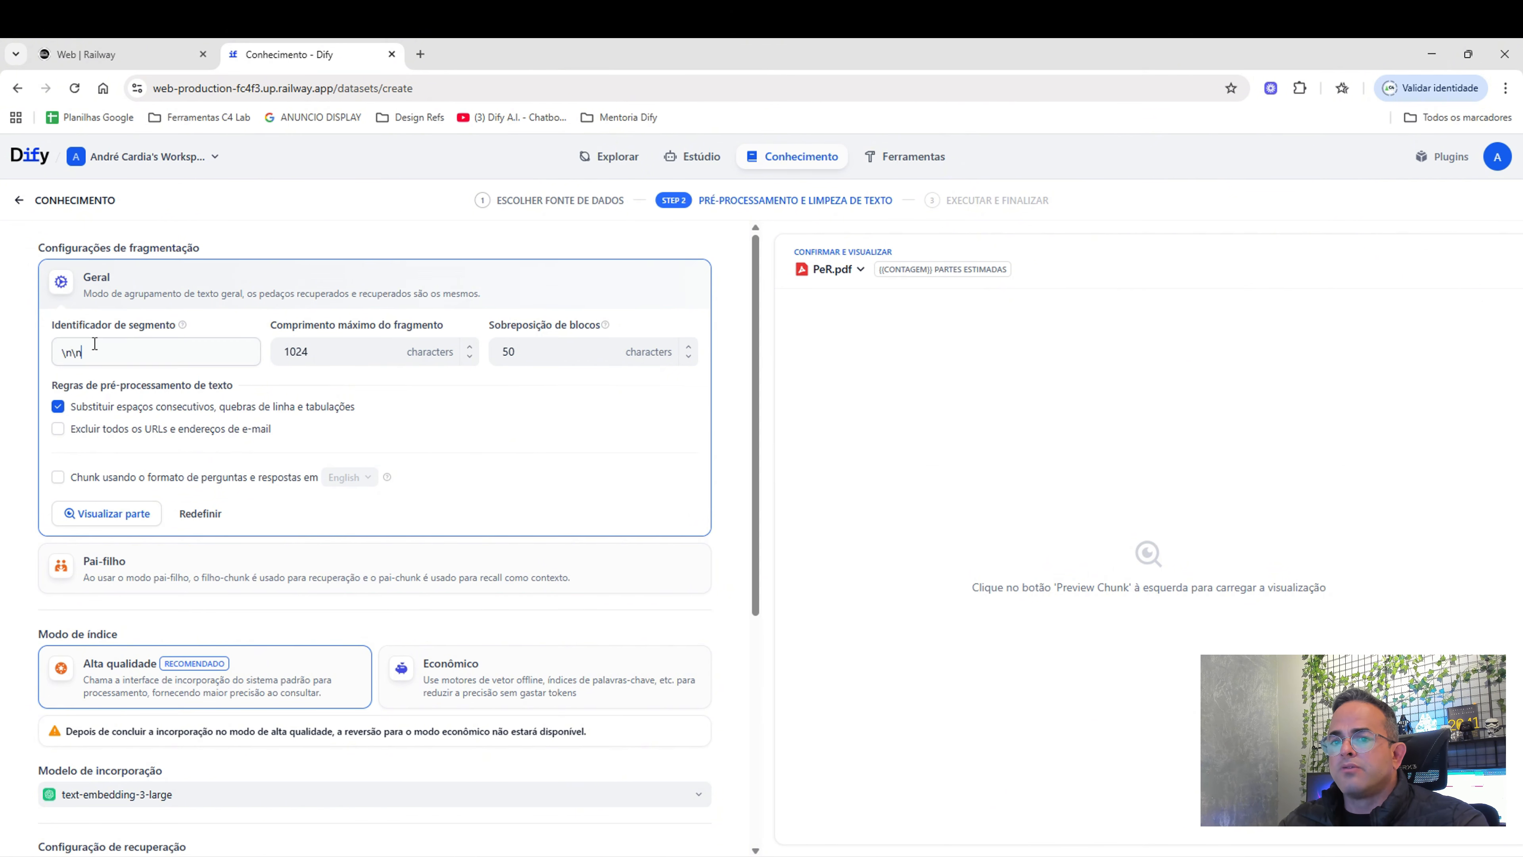
Set the segment identifier to # and preview the resulting chunks of PeR.pdf.
drag(85, 353, 51, 358)
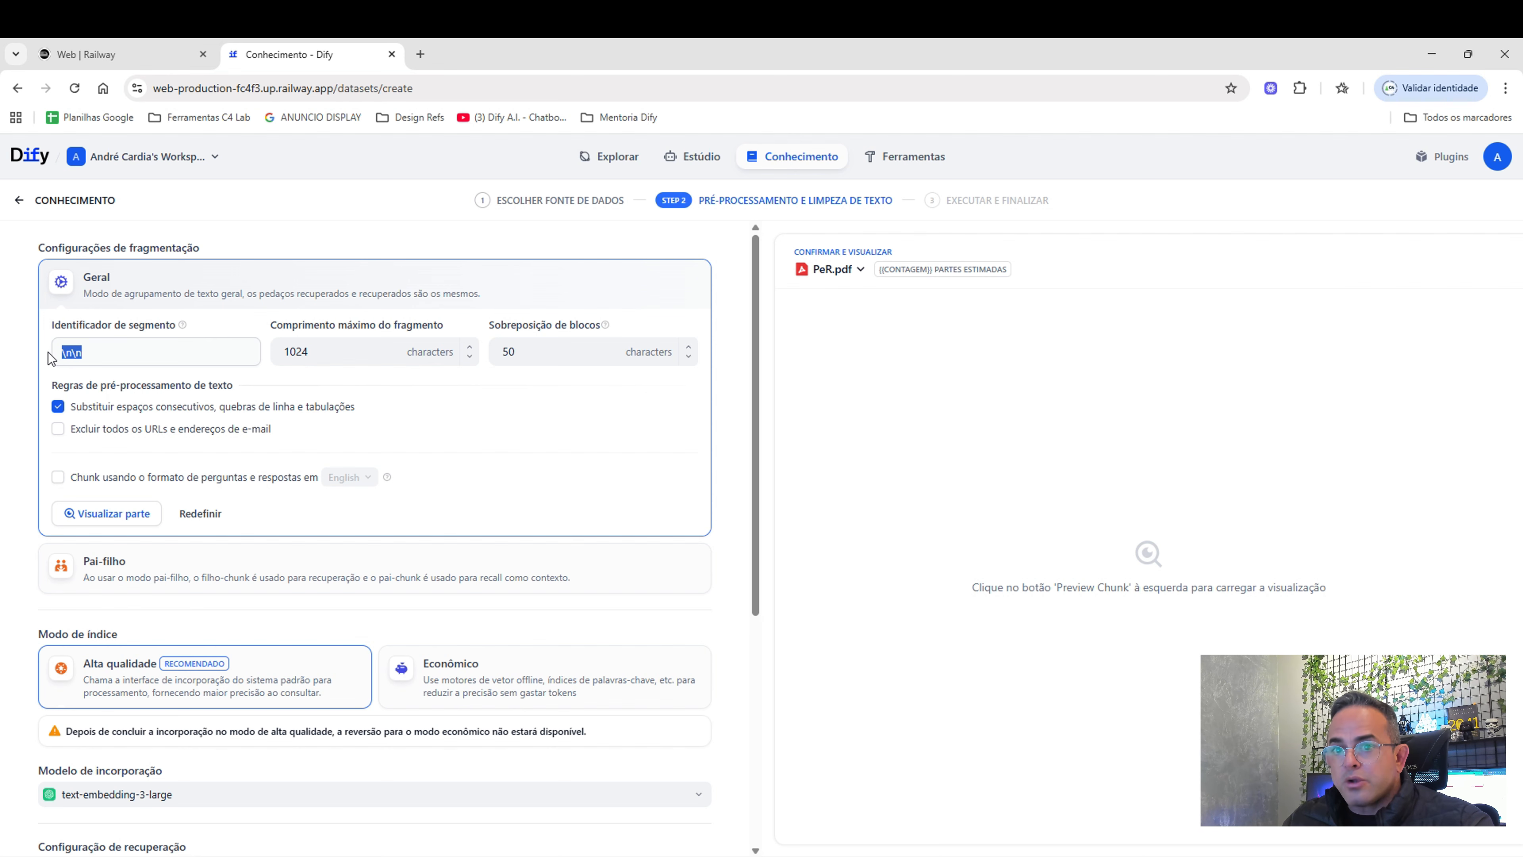
text(#)
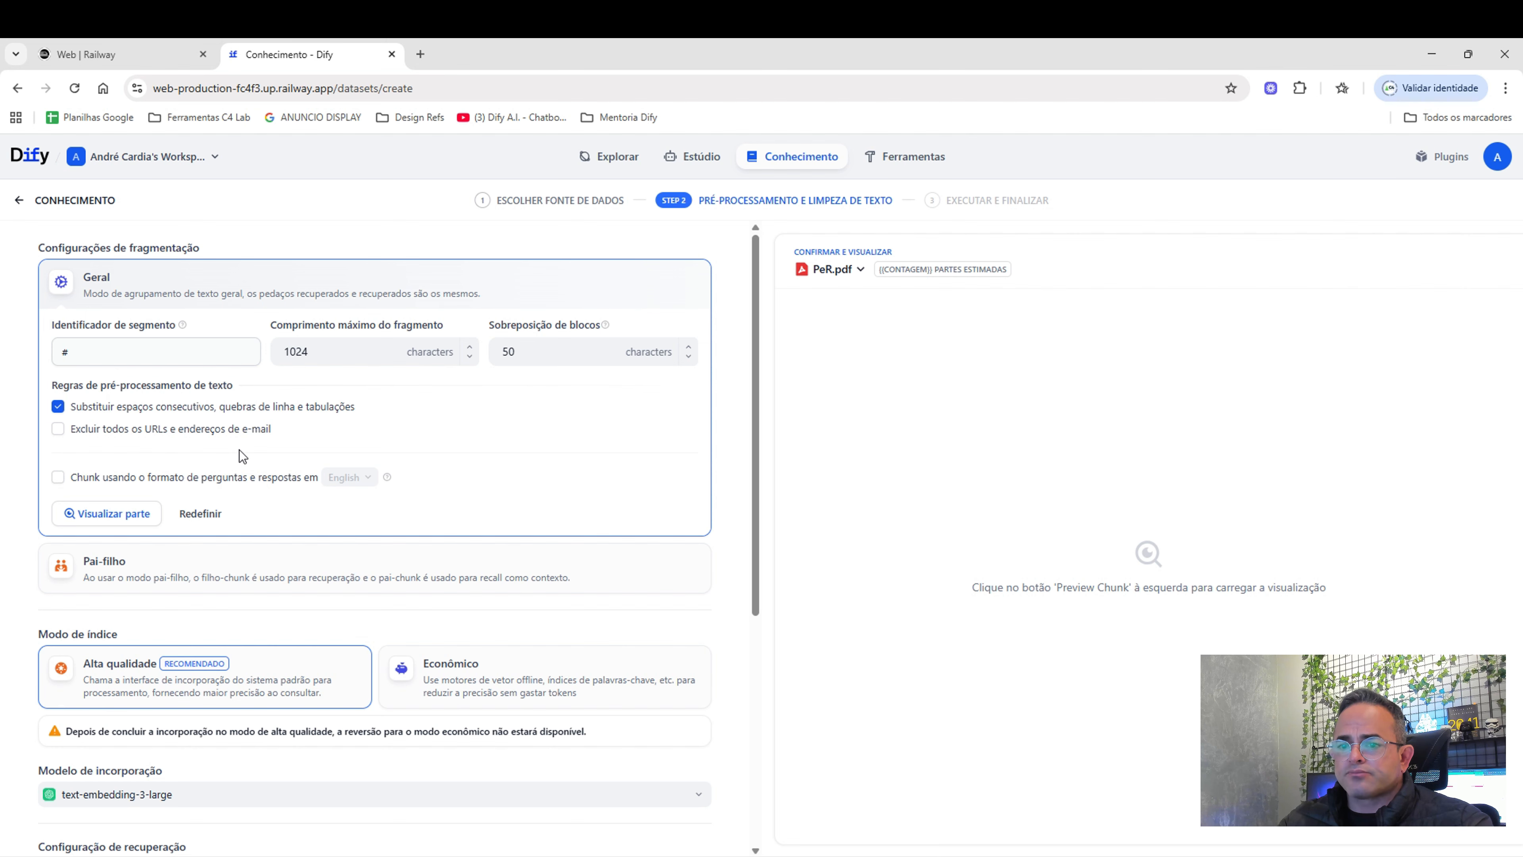
click(109, 517)
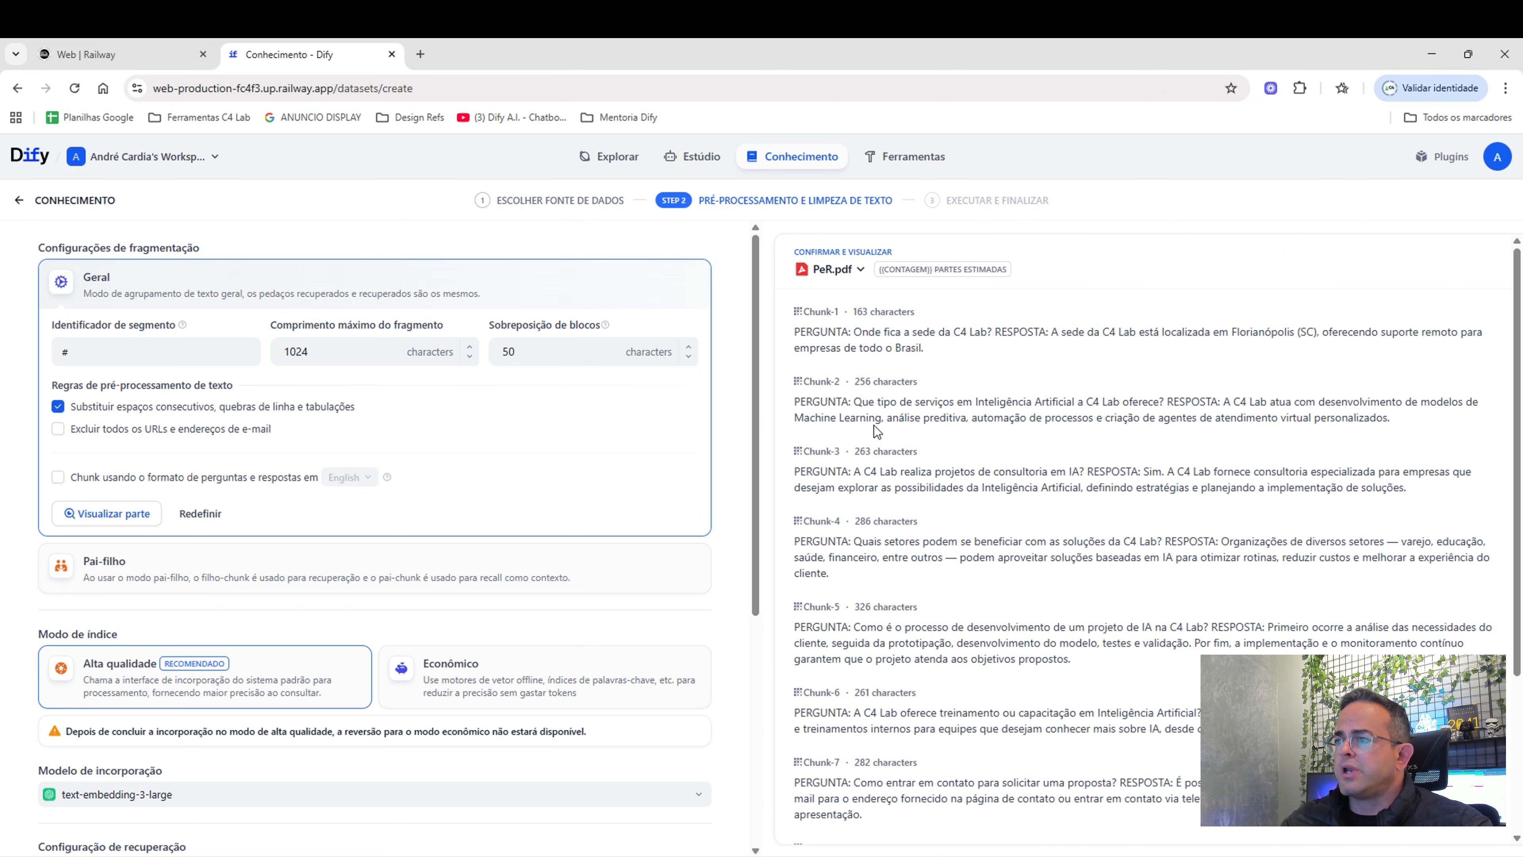
scroll(890, 384, down, 4)
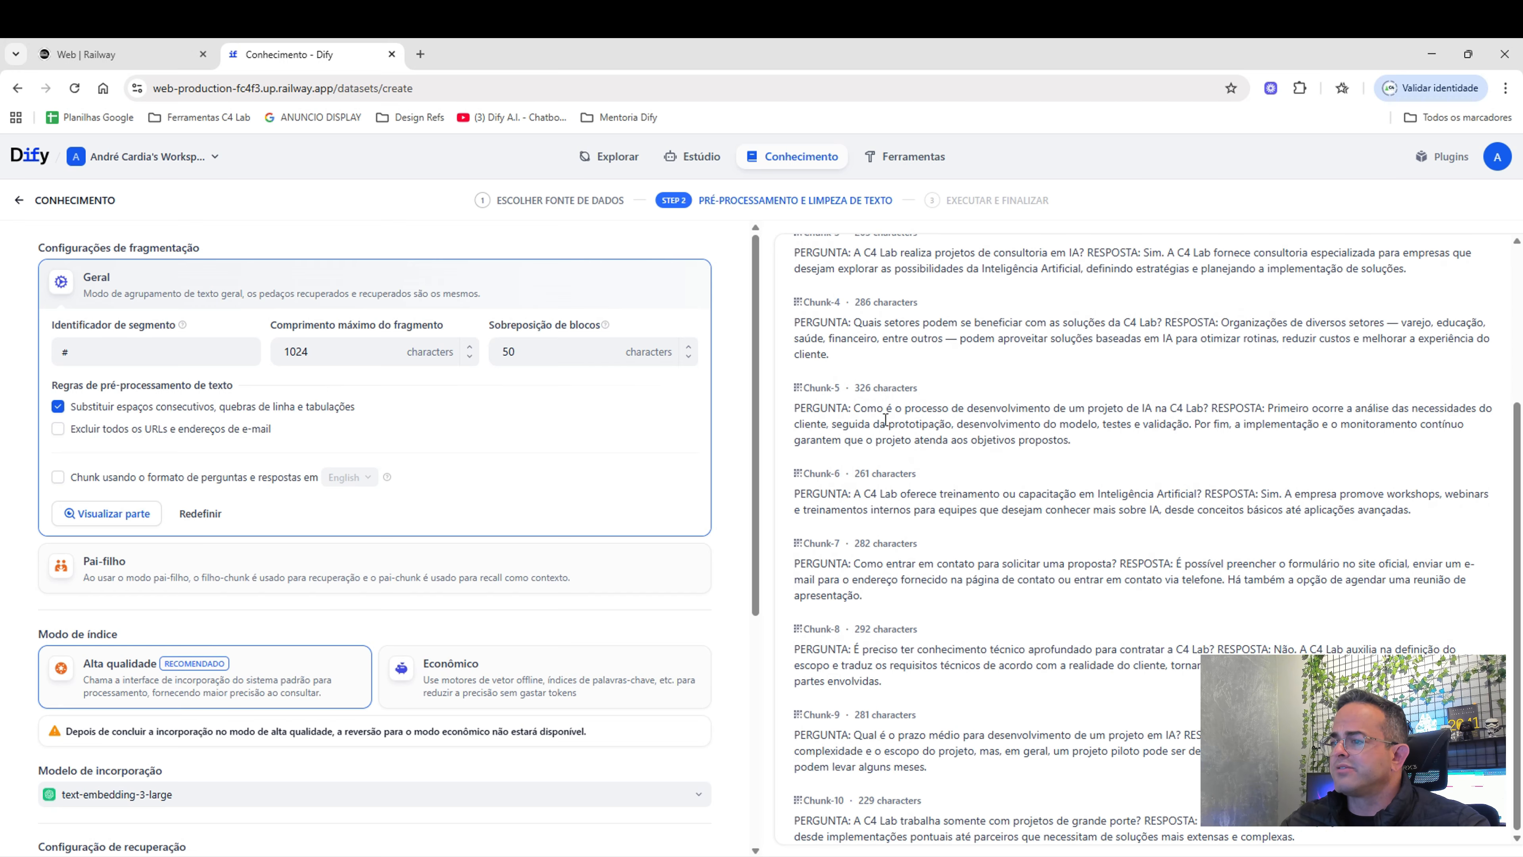
scroll(860, 446, up, 4)
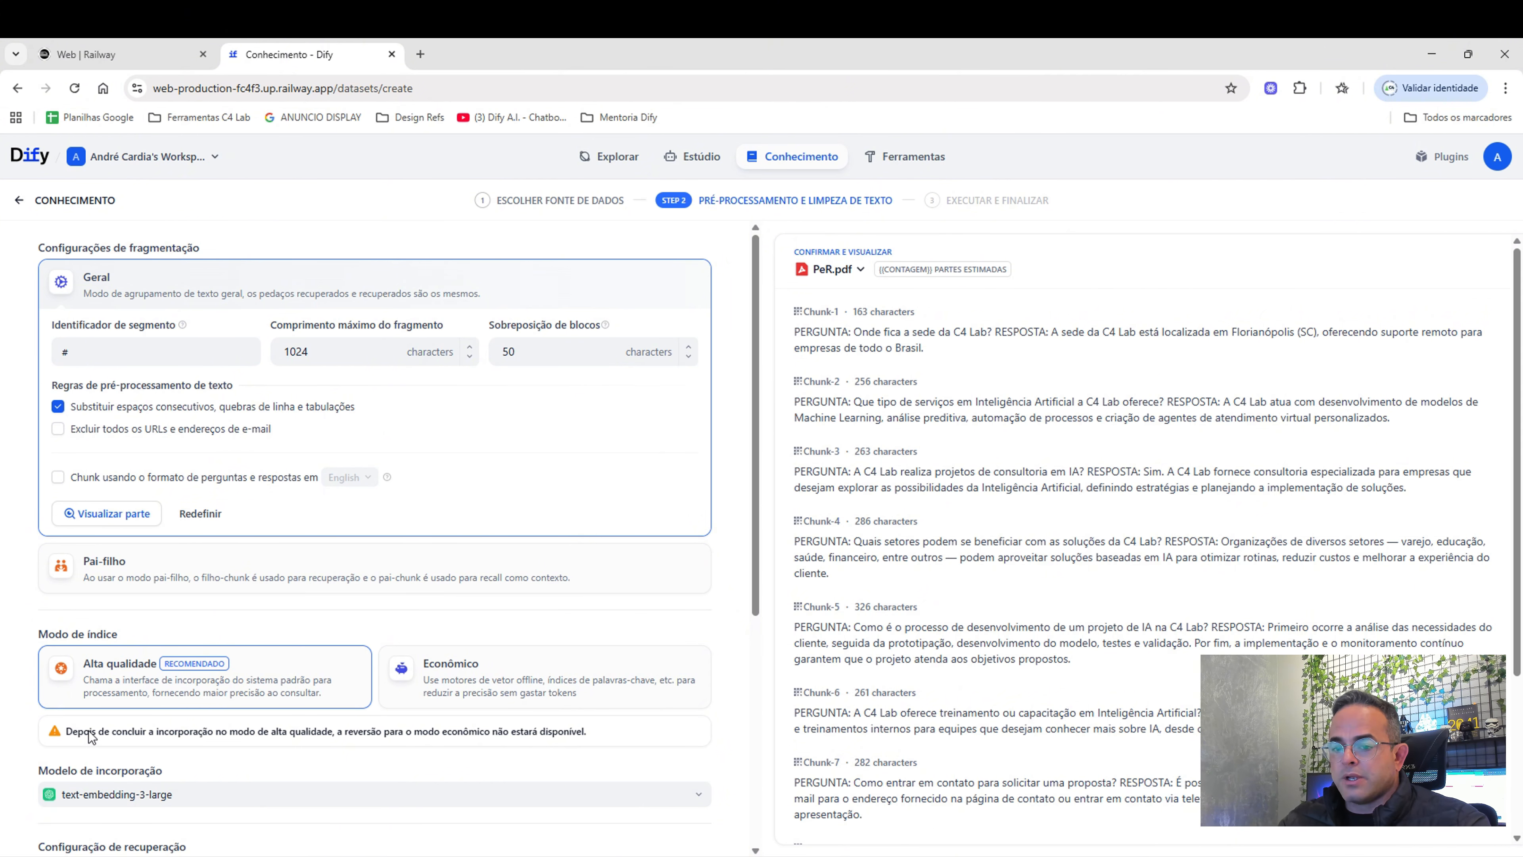
drag(88, 732, 216, 766)
click(127, 734)
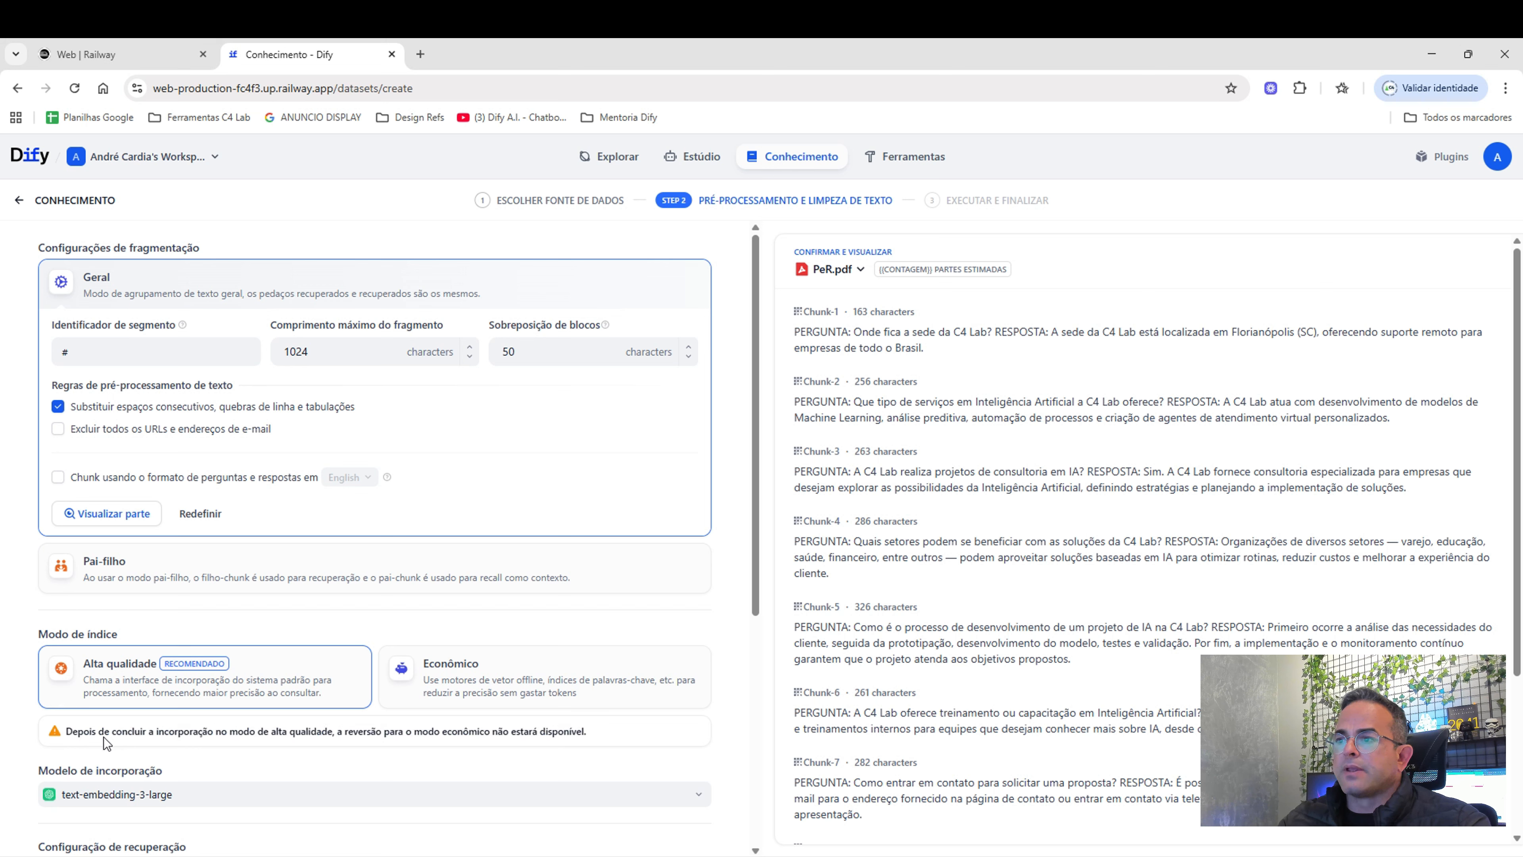
drag(66, 729, 424, 774)
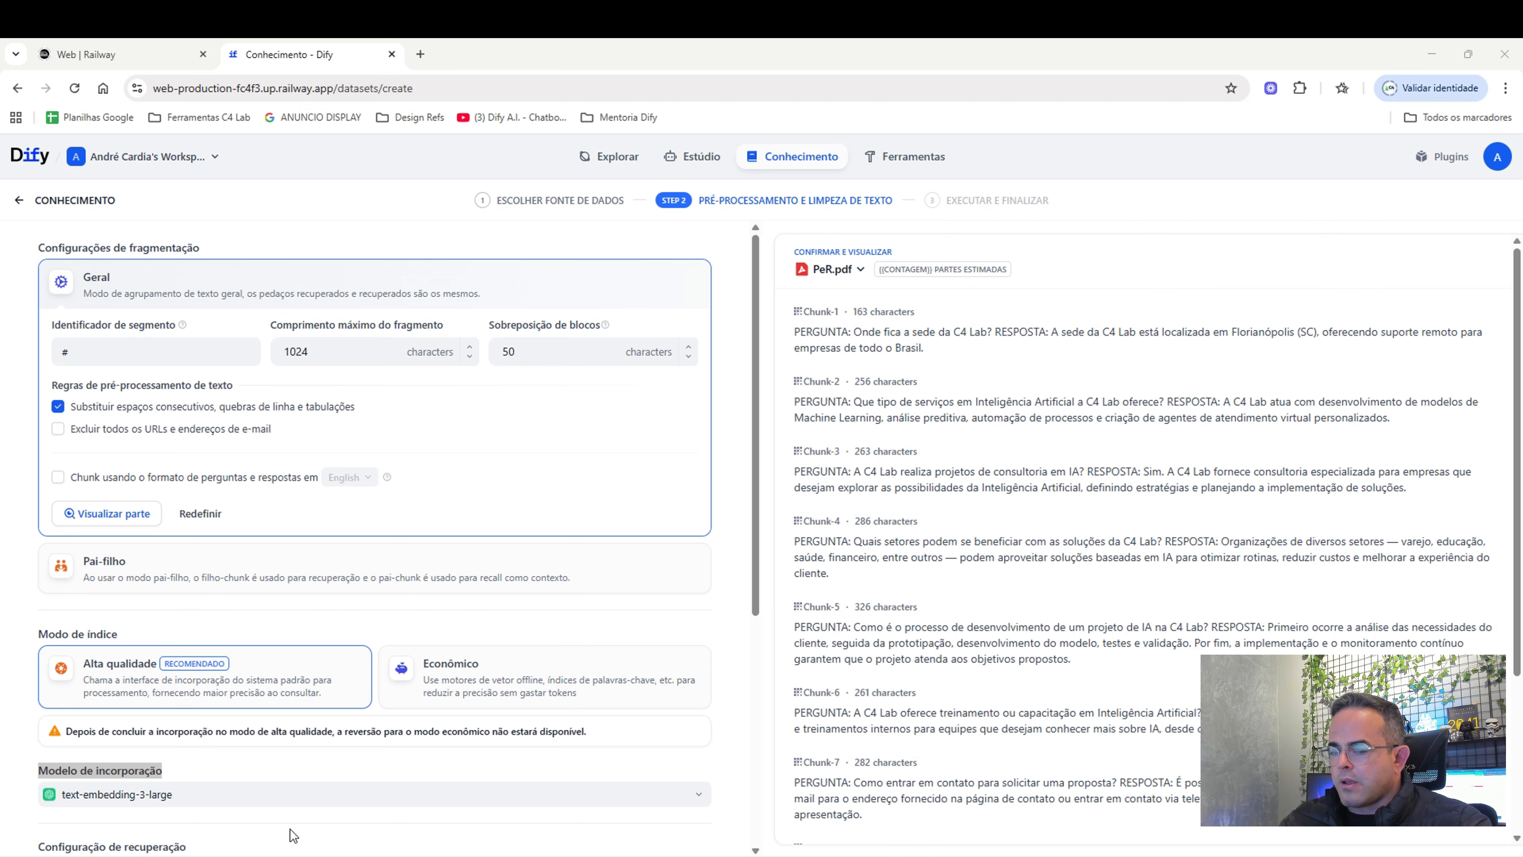
drag(56, 756, 139, 751)
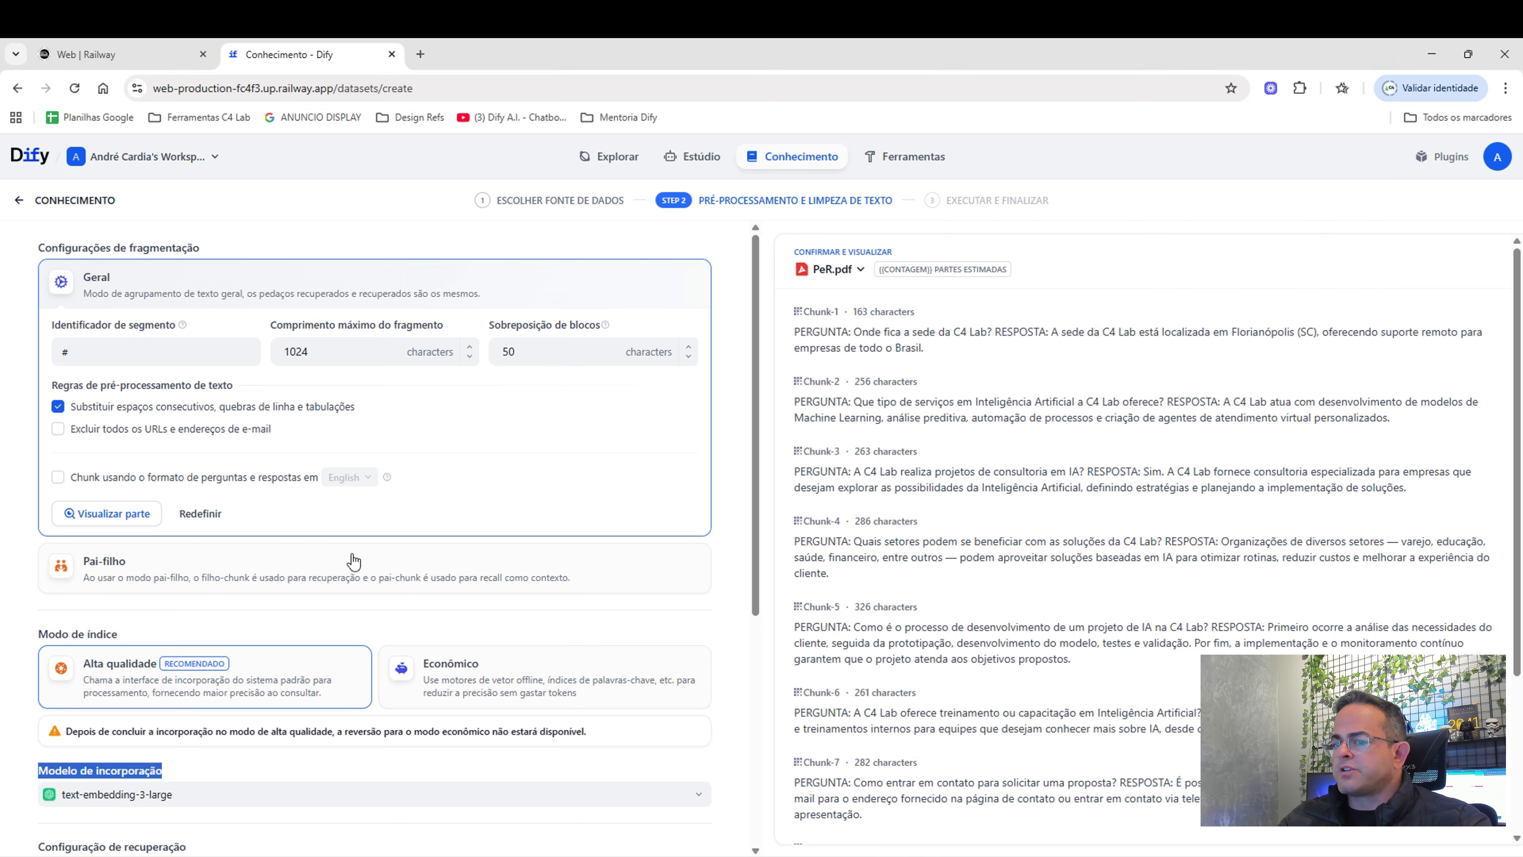
Choose the Alta qualidade index mode with text-embedding-3-large as the embedding model.
scroll(355, 561, down, 3)
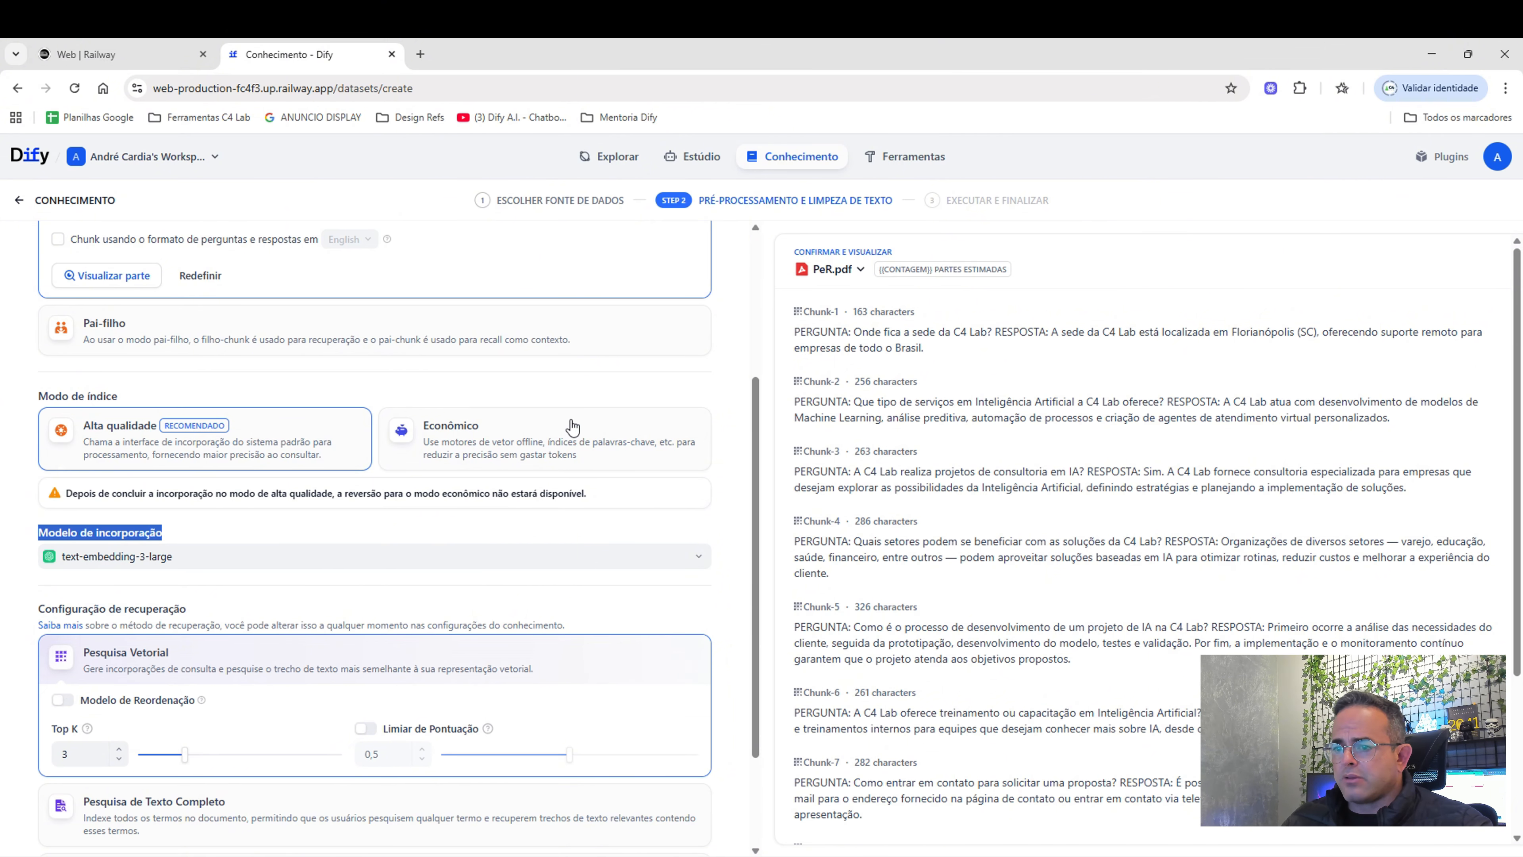
click(248, 460)
scroll(117, 449, down, 2)
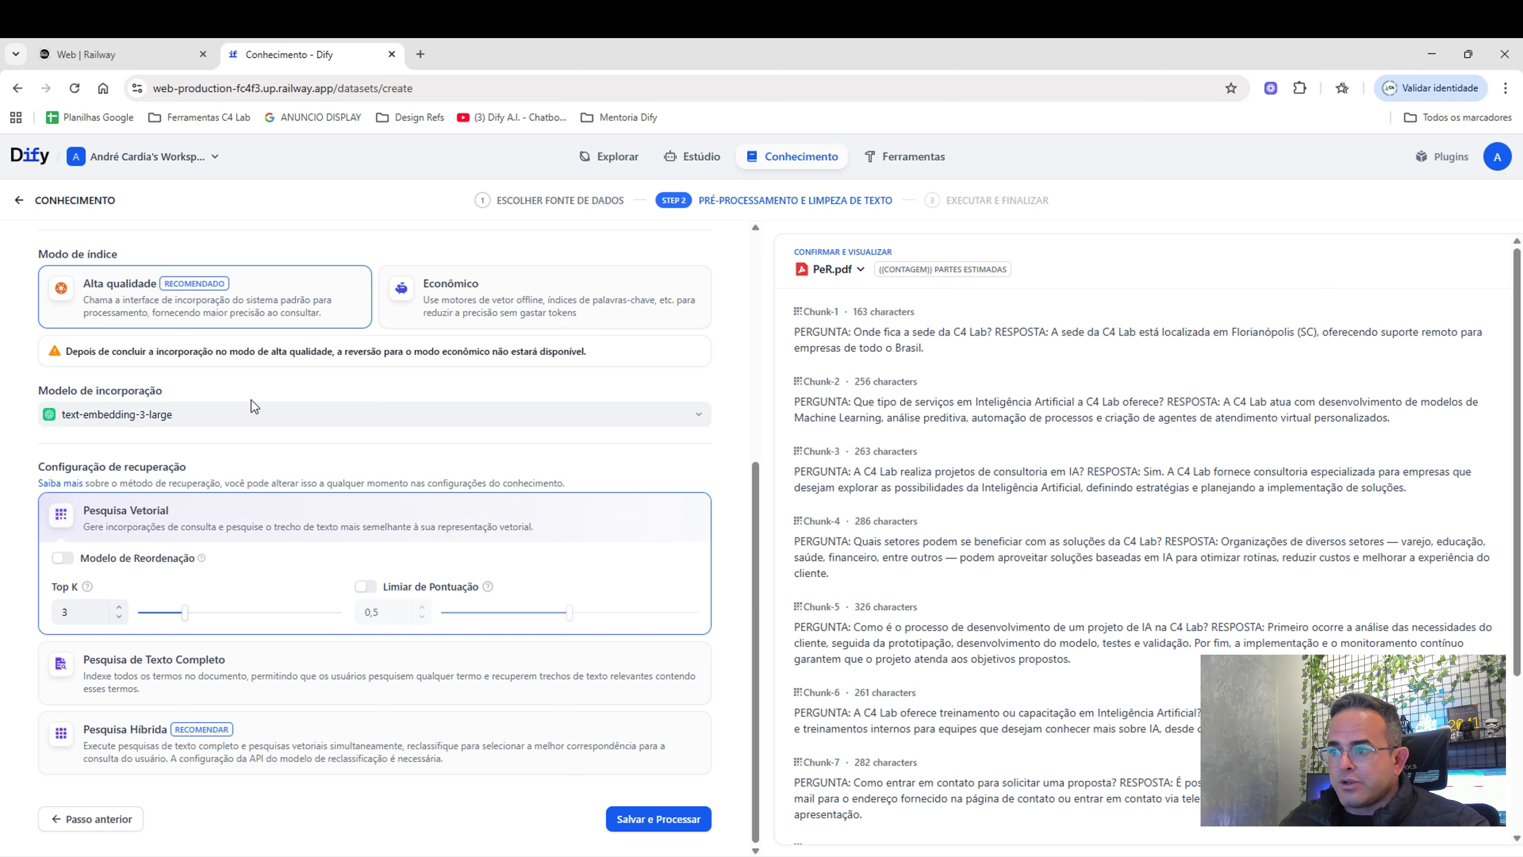
click(700, 420)
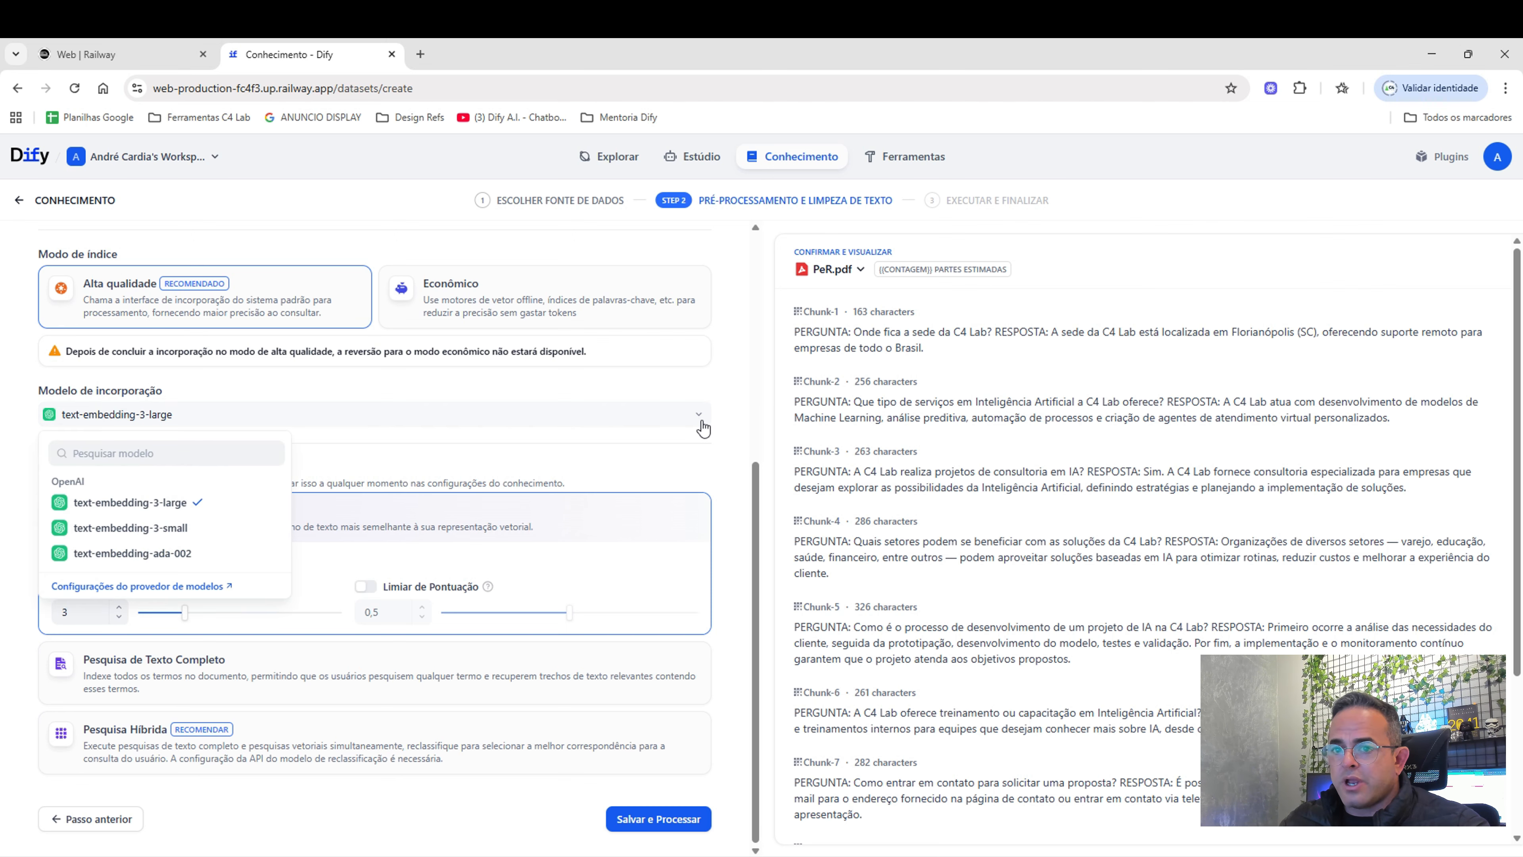
click(136, 504)
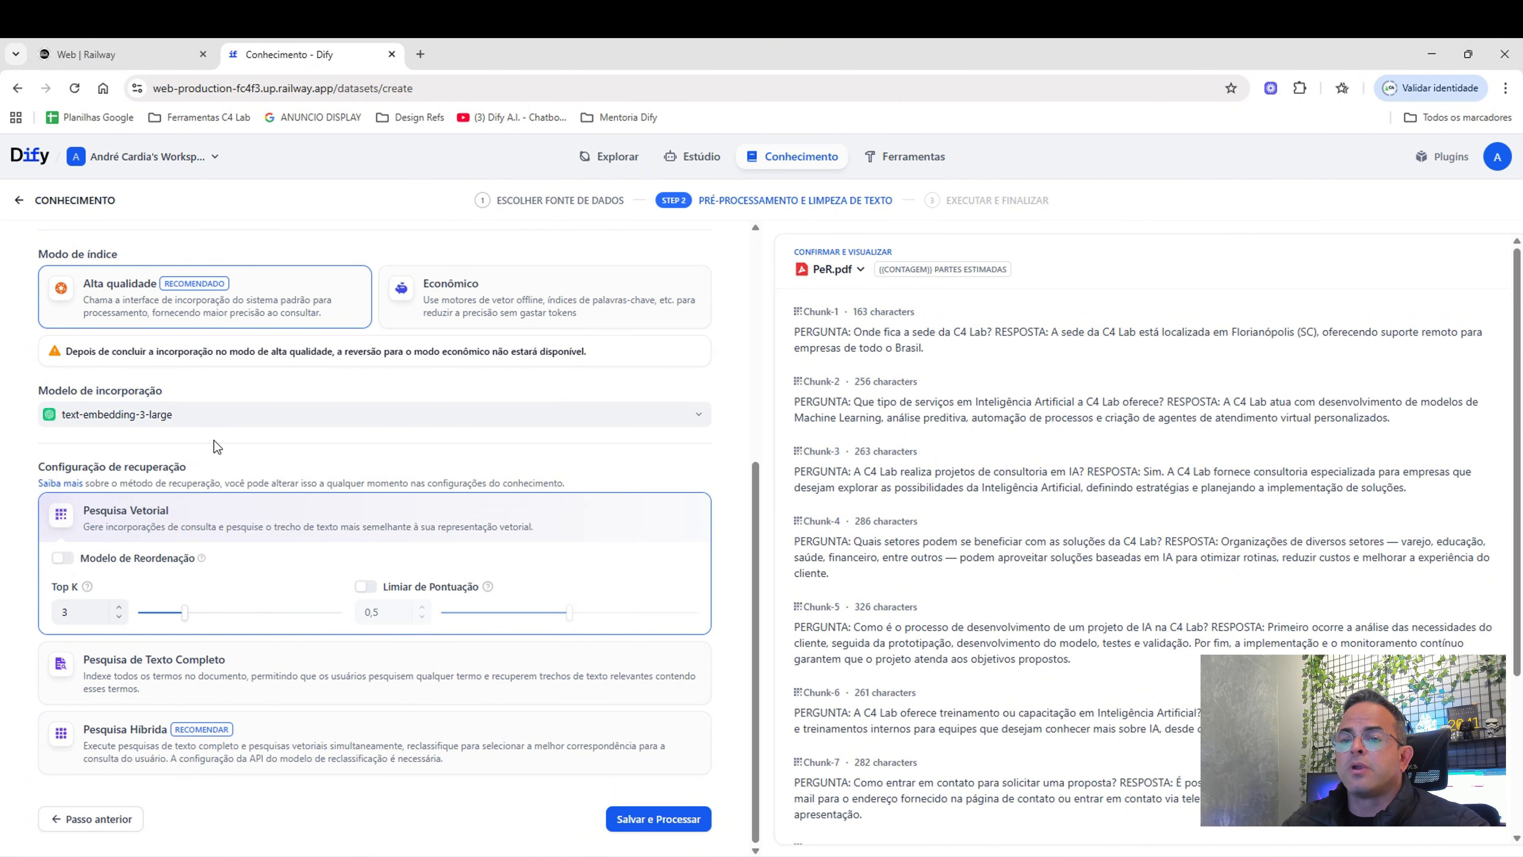
Compare the settings of Pesquisa Híbrida and Pesquisa de Texto Completo, then return the retrieval method to Pesquisa Vetorial.
mouse_move(202, 557)
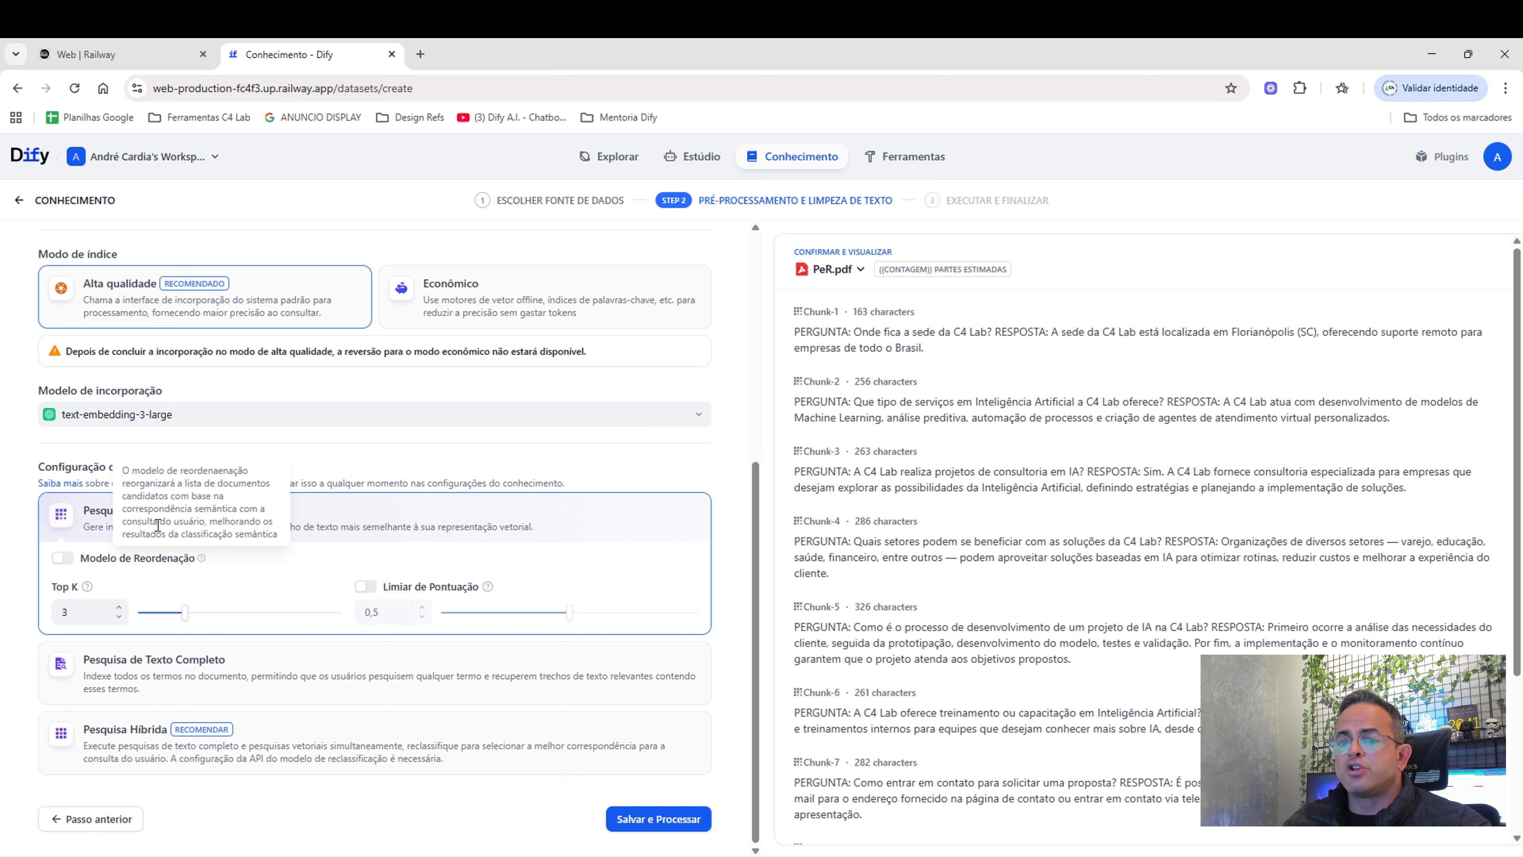
scroll(316, 626, up, 4)
scroll(314, 624, down, 4)
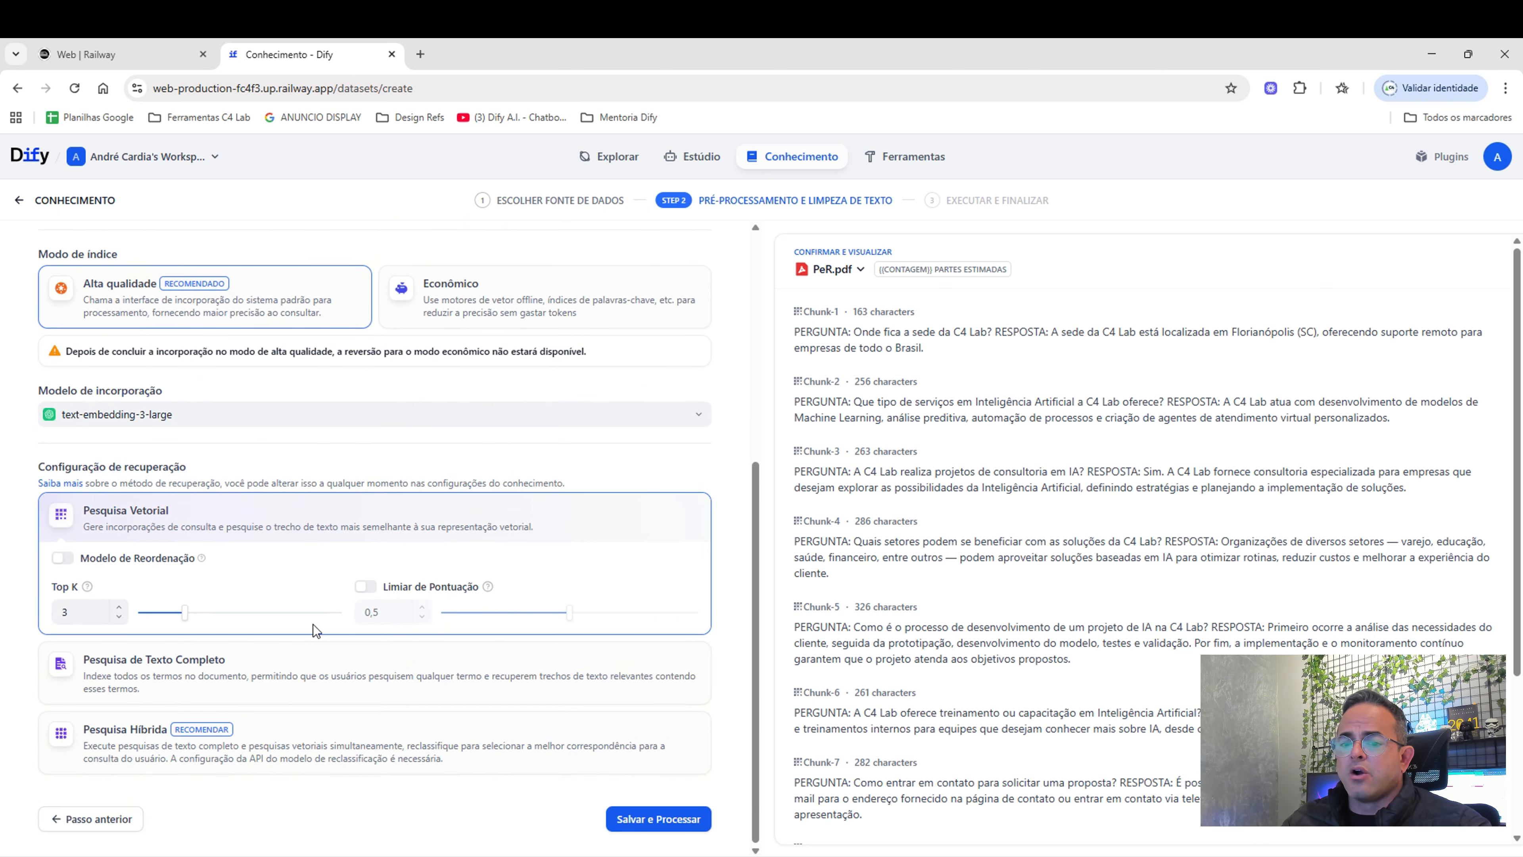
drag(111, 732, 246, 698)
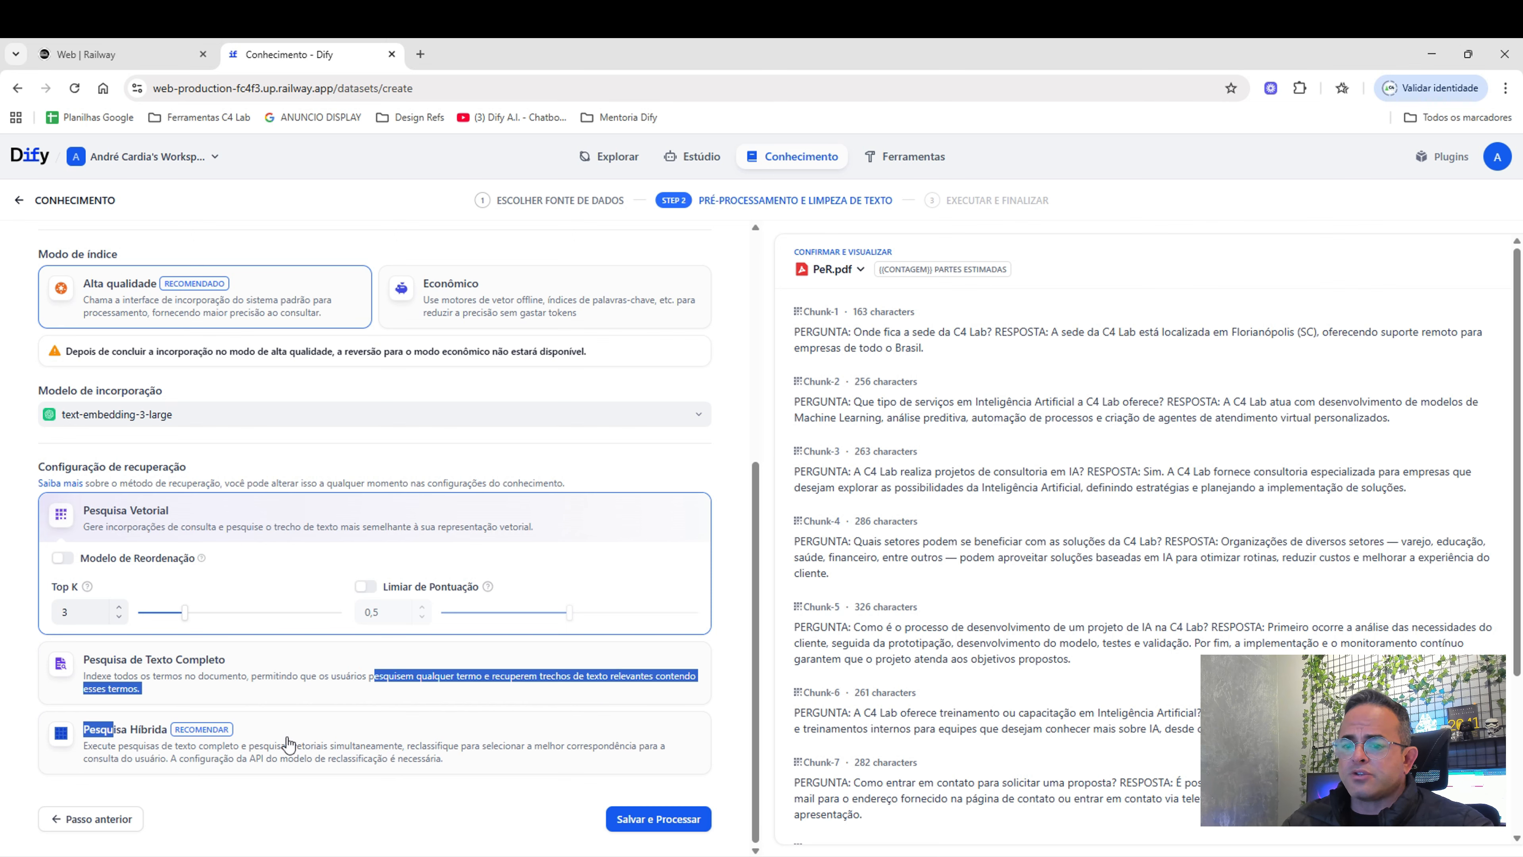
click(303, 719)
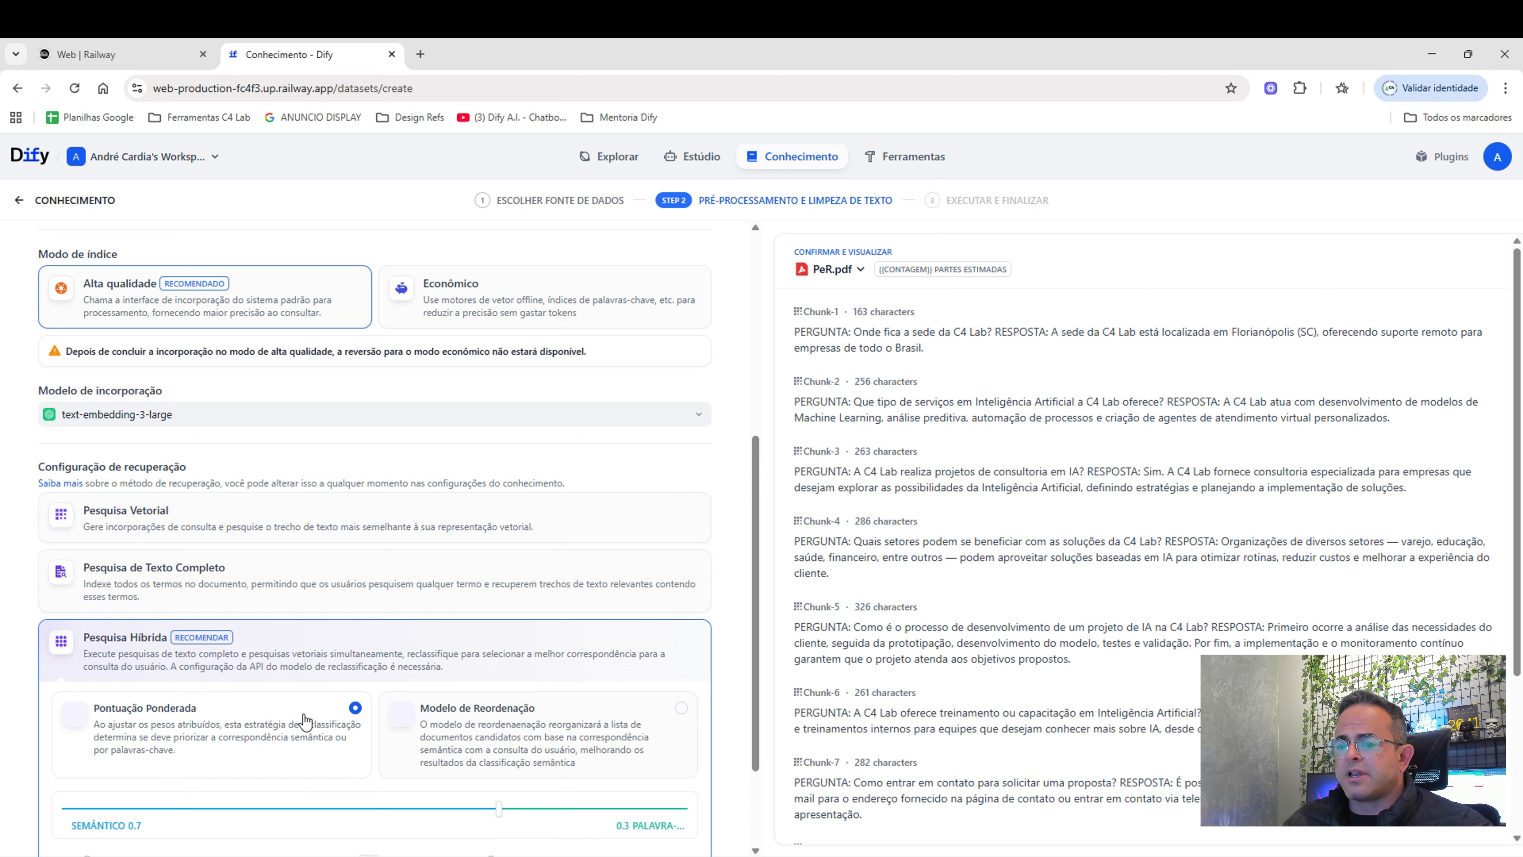
click(193, 588)
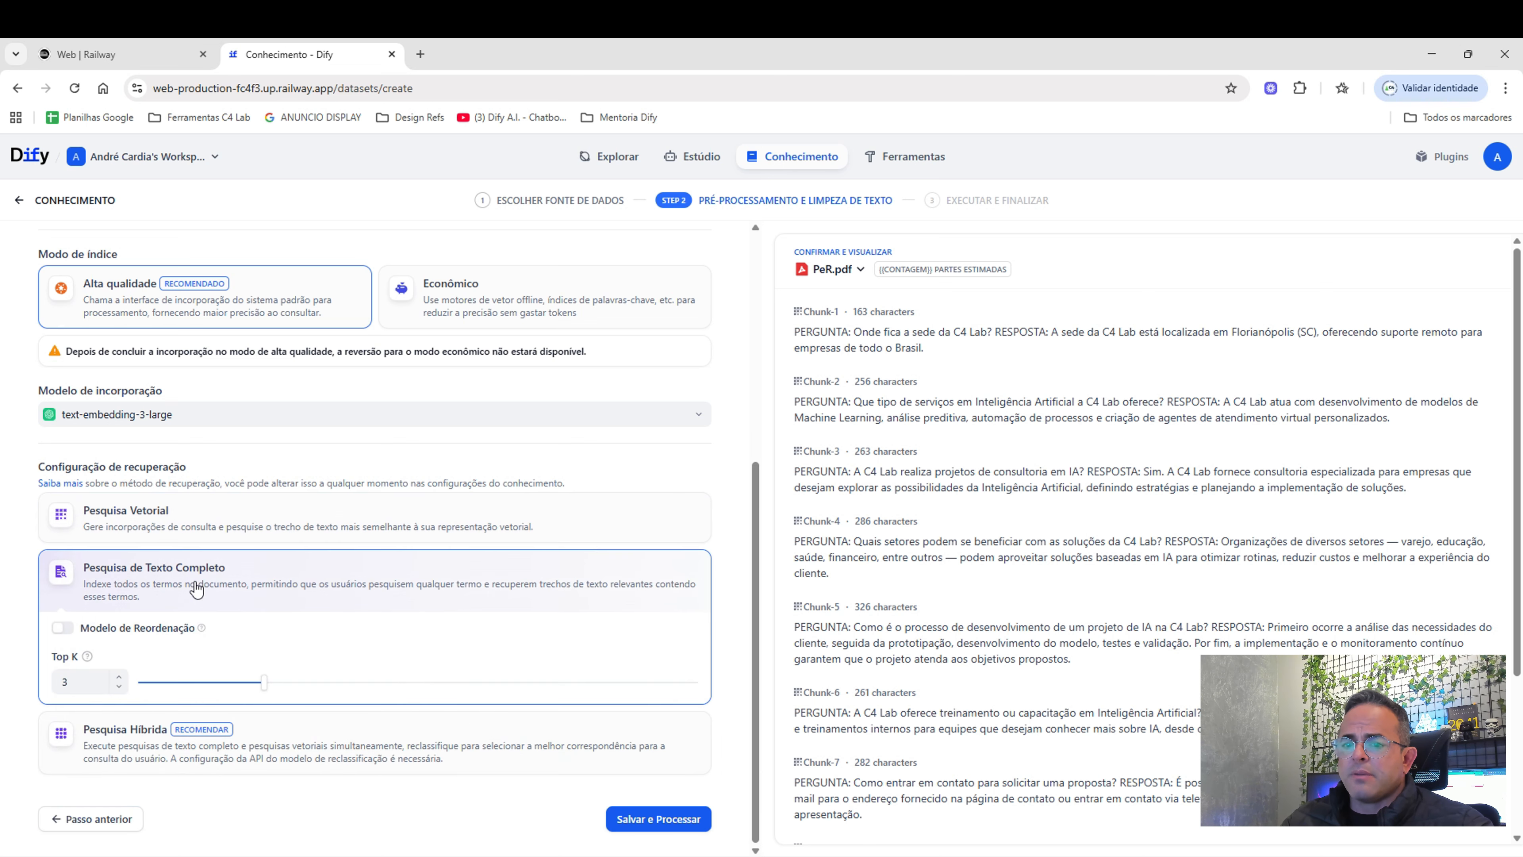
click(178, 520)
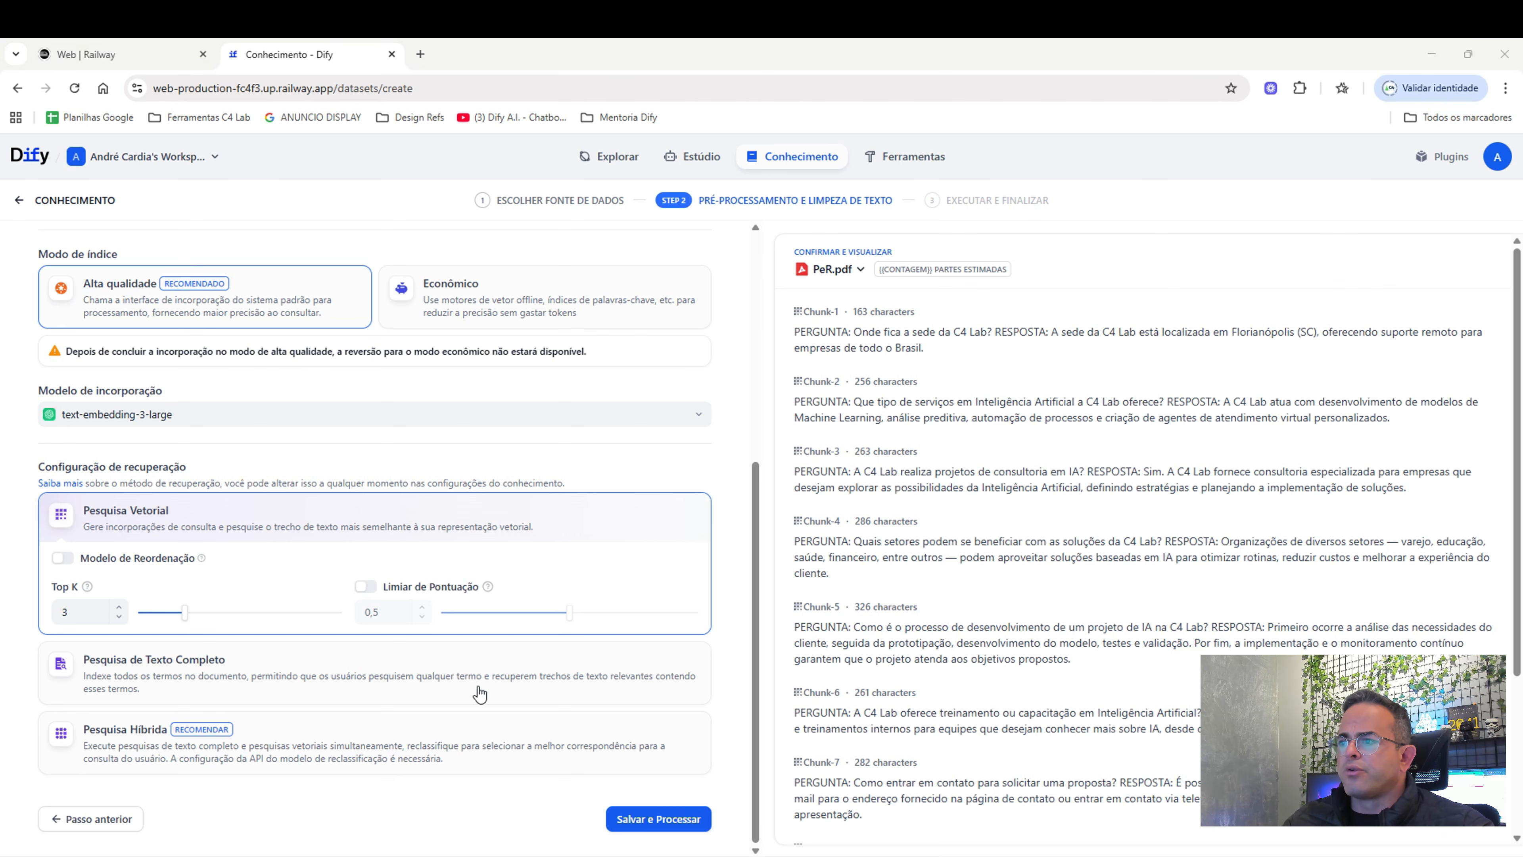
scroll(478, 692, up, 4)
scroll(478, 693, up, 3)
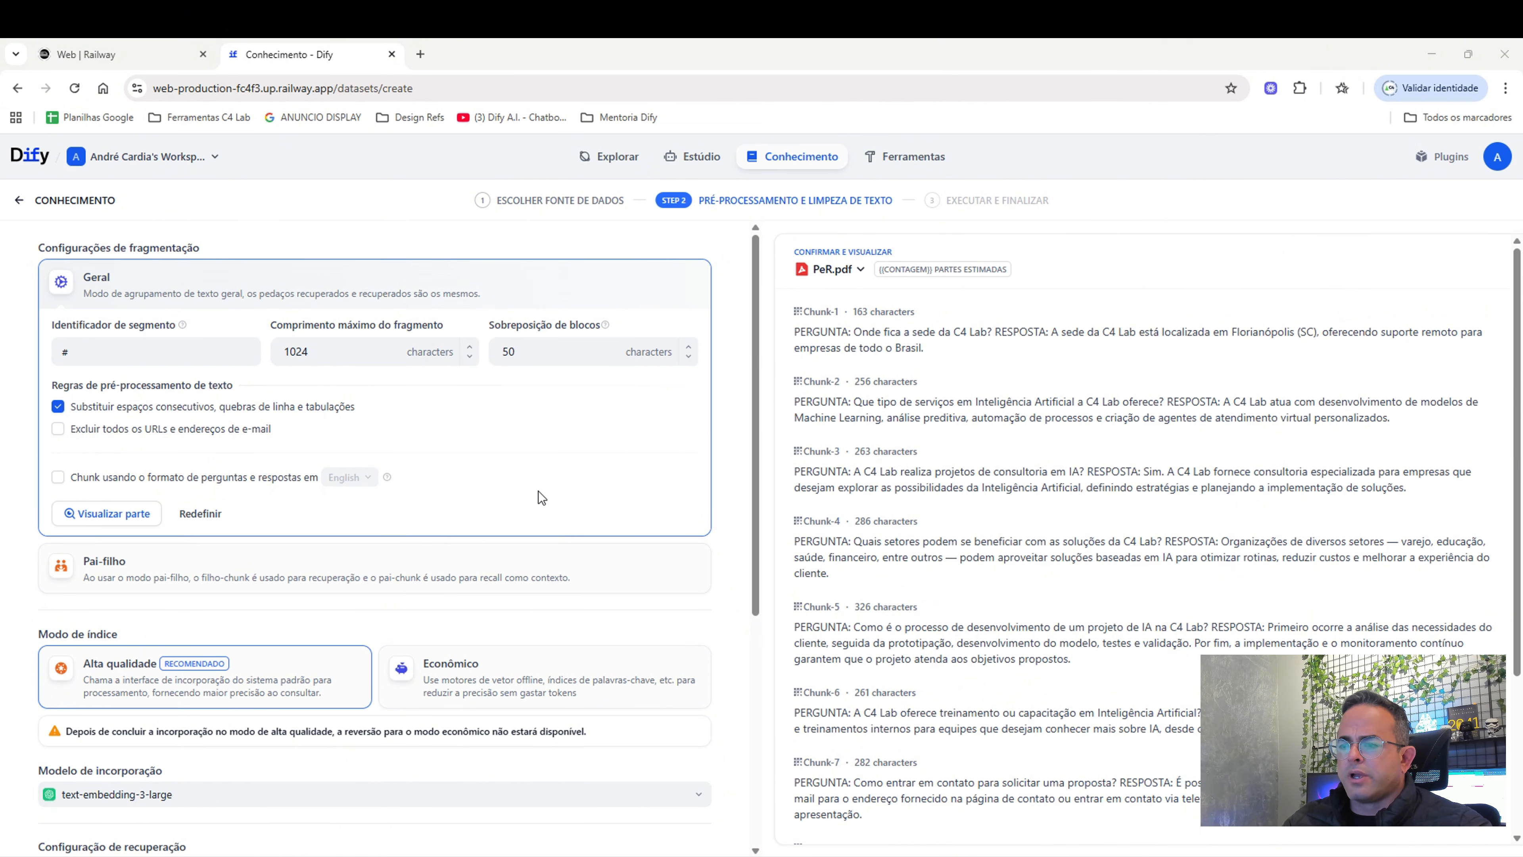
Review the embedding model and Pesquisa Vetorial settings, and save and process the PeR.pdf knowledge base.
scroll(340, 517, down, 4)
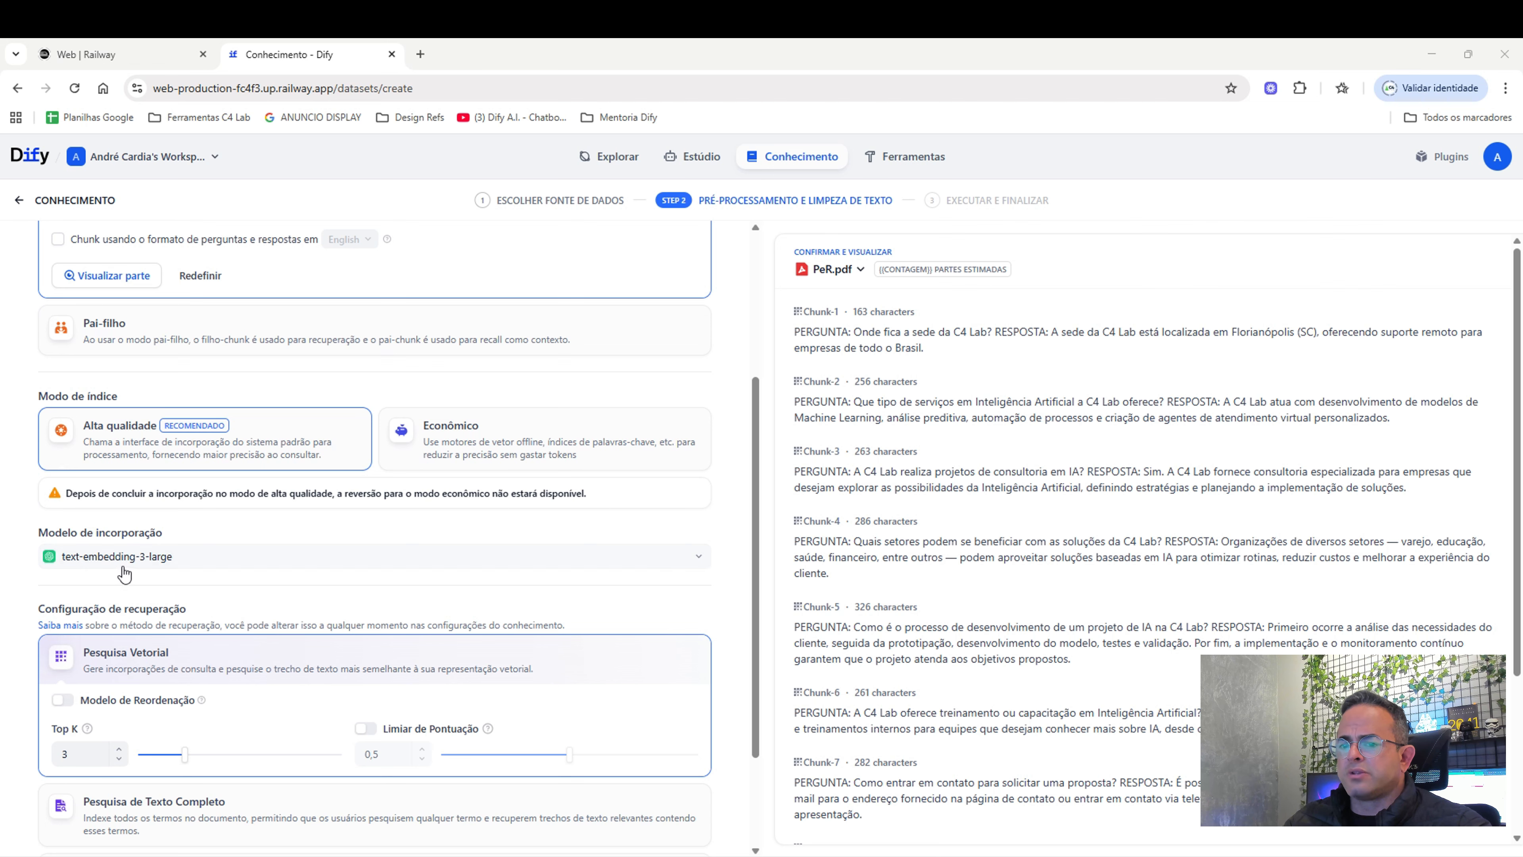
scroll(374, 692, down, 1)
scroll(373, 689, down, 2)
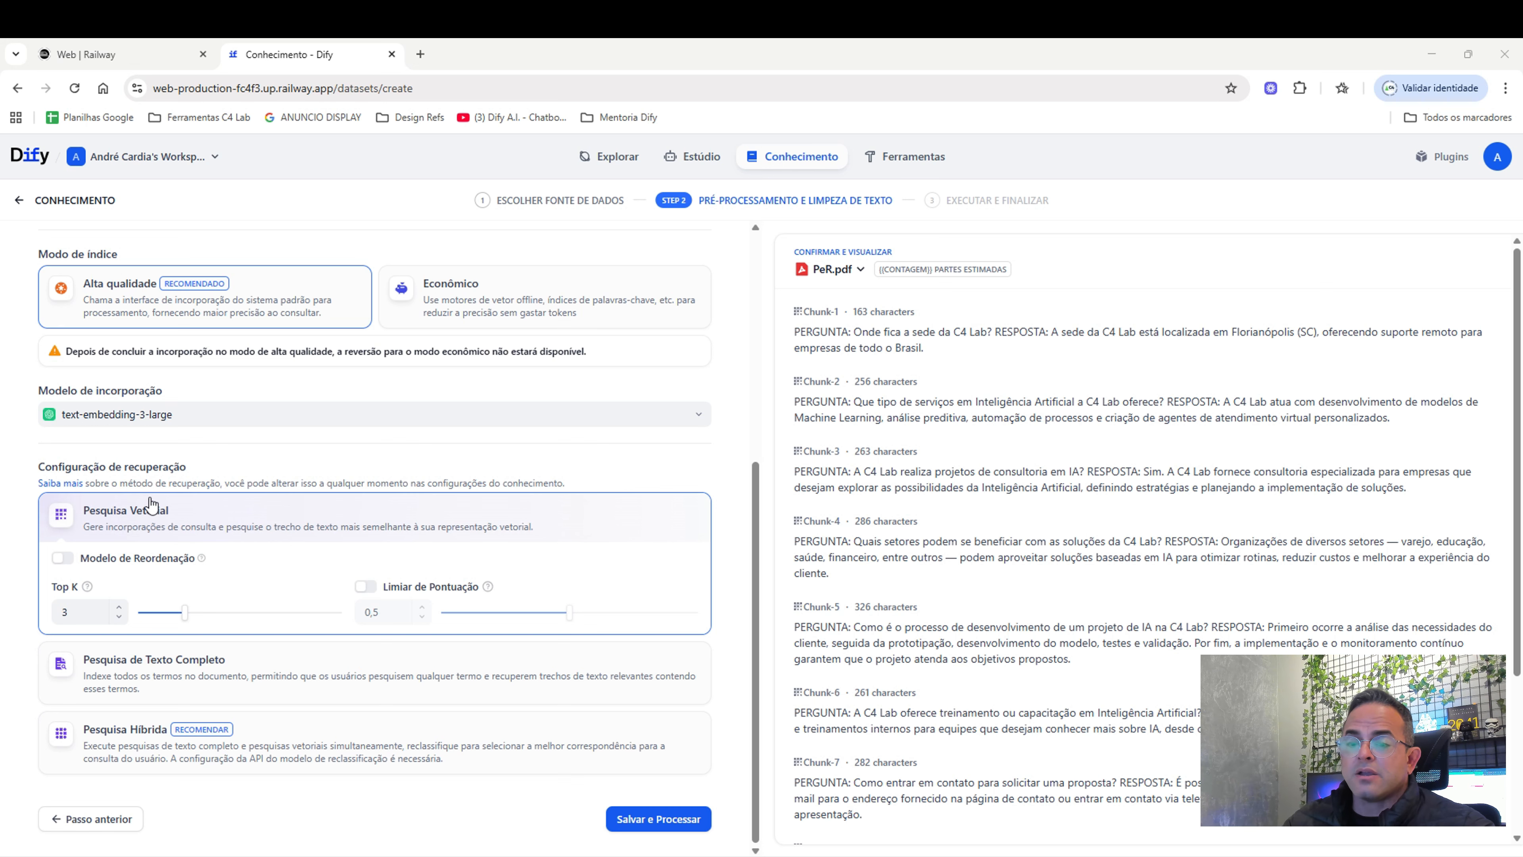
mouse_move(87, 586)
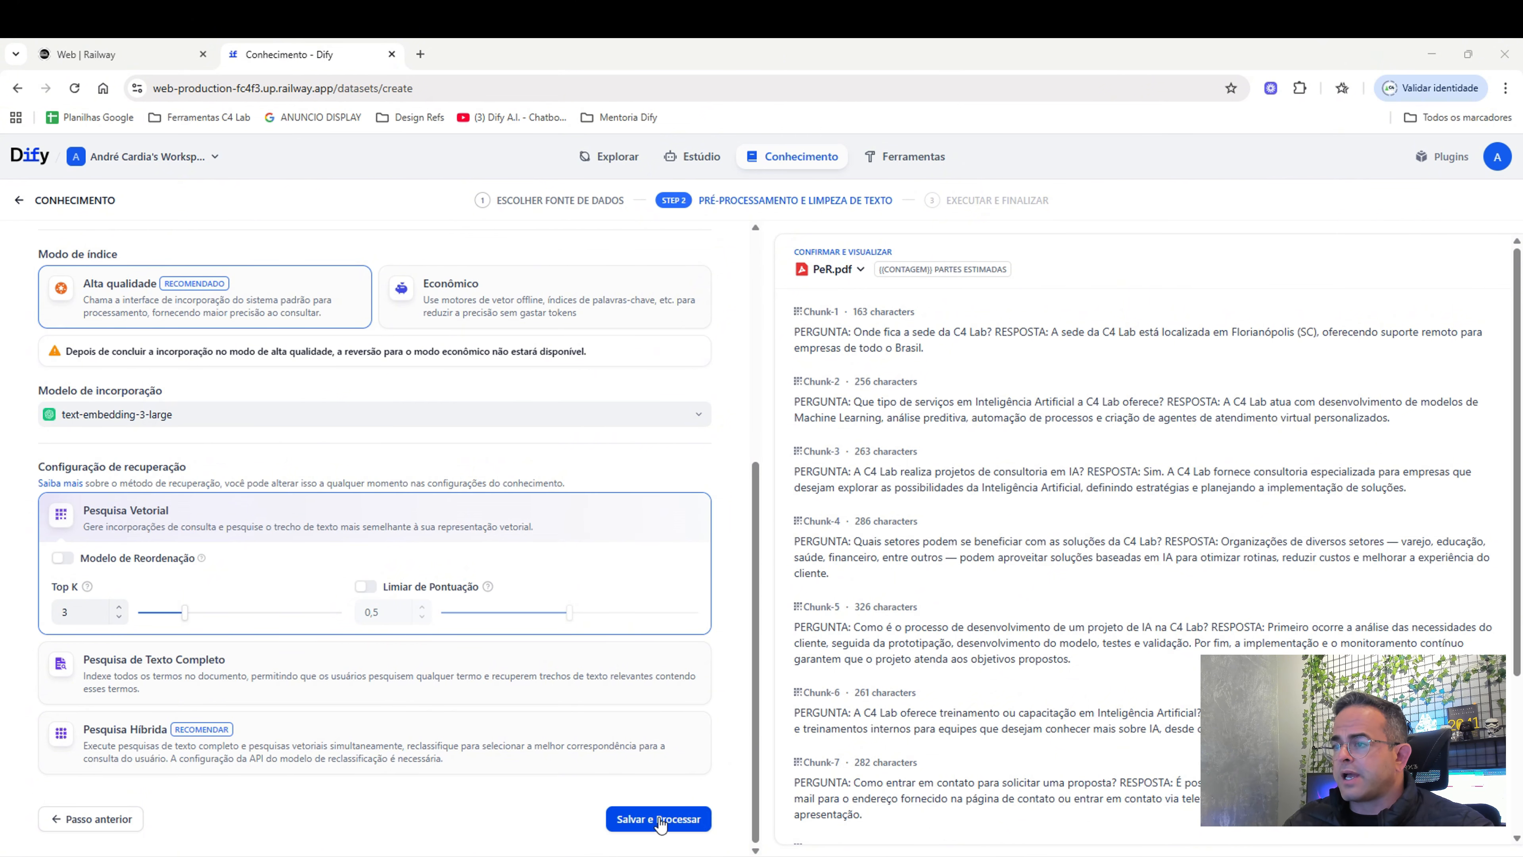
click(659, 819)
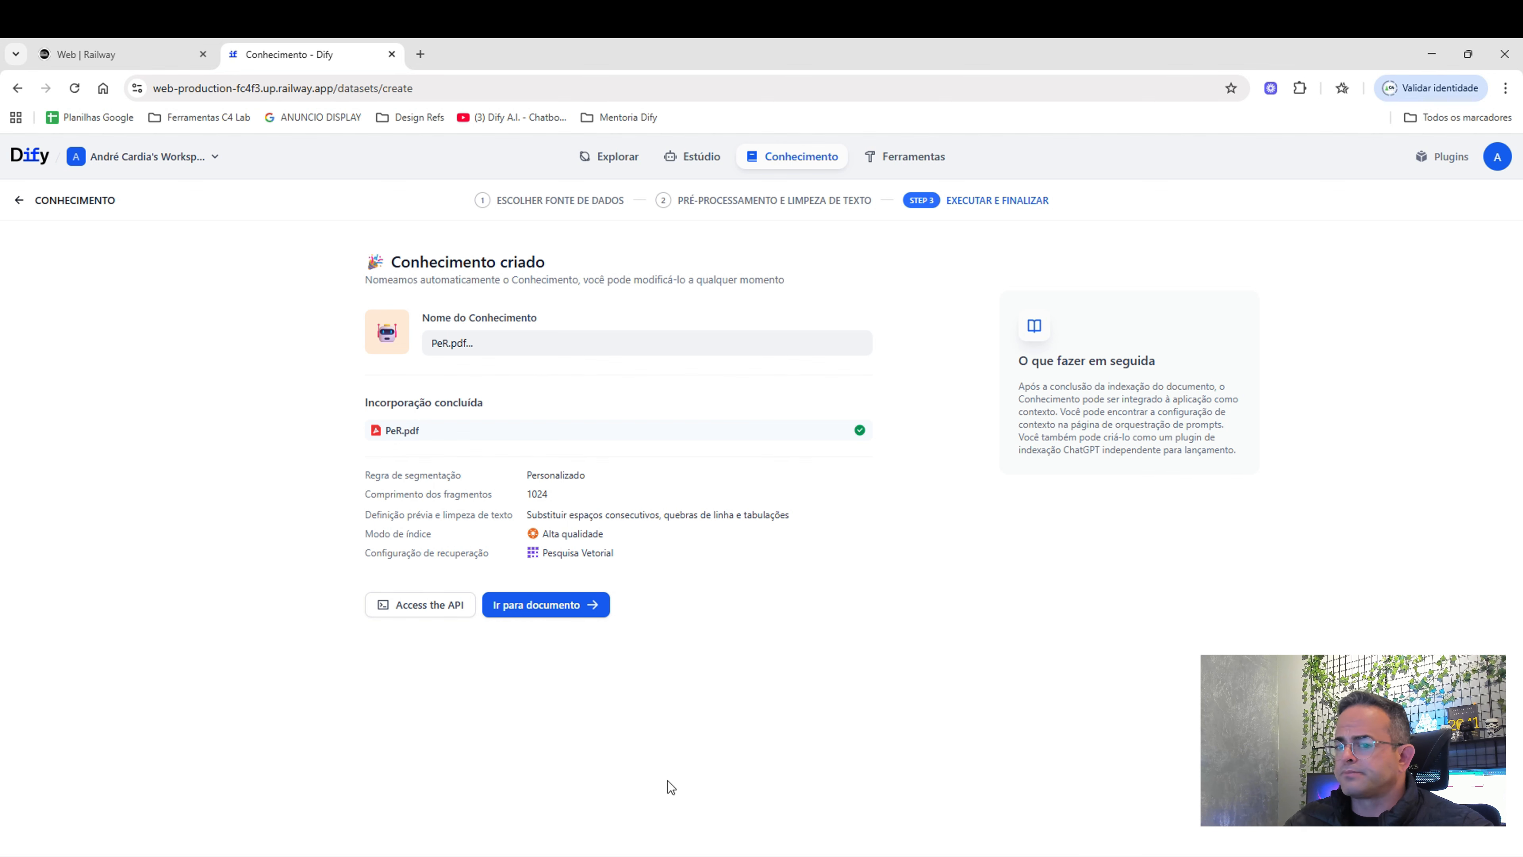
Switch to the image viewer with card-RAG.png and examine the RAG flow between user, server, knowledge base and LLM.
click(1345, 817)
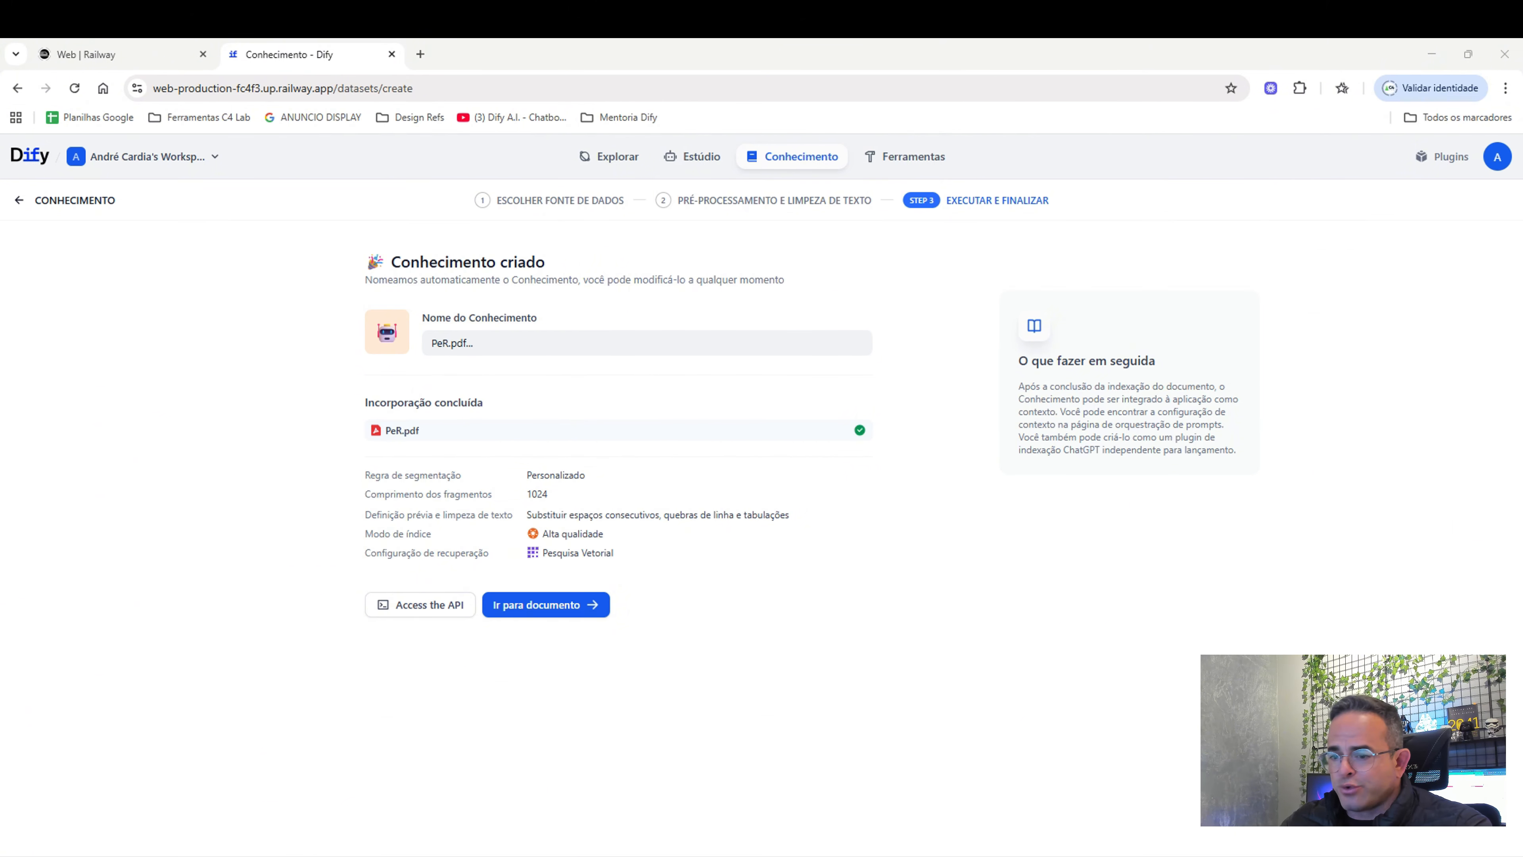
drag(0, 291, 755, 213)
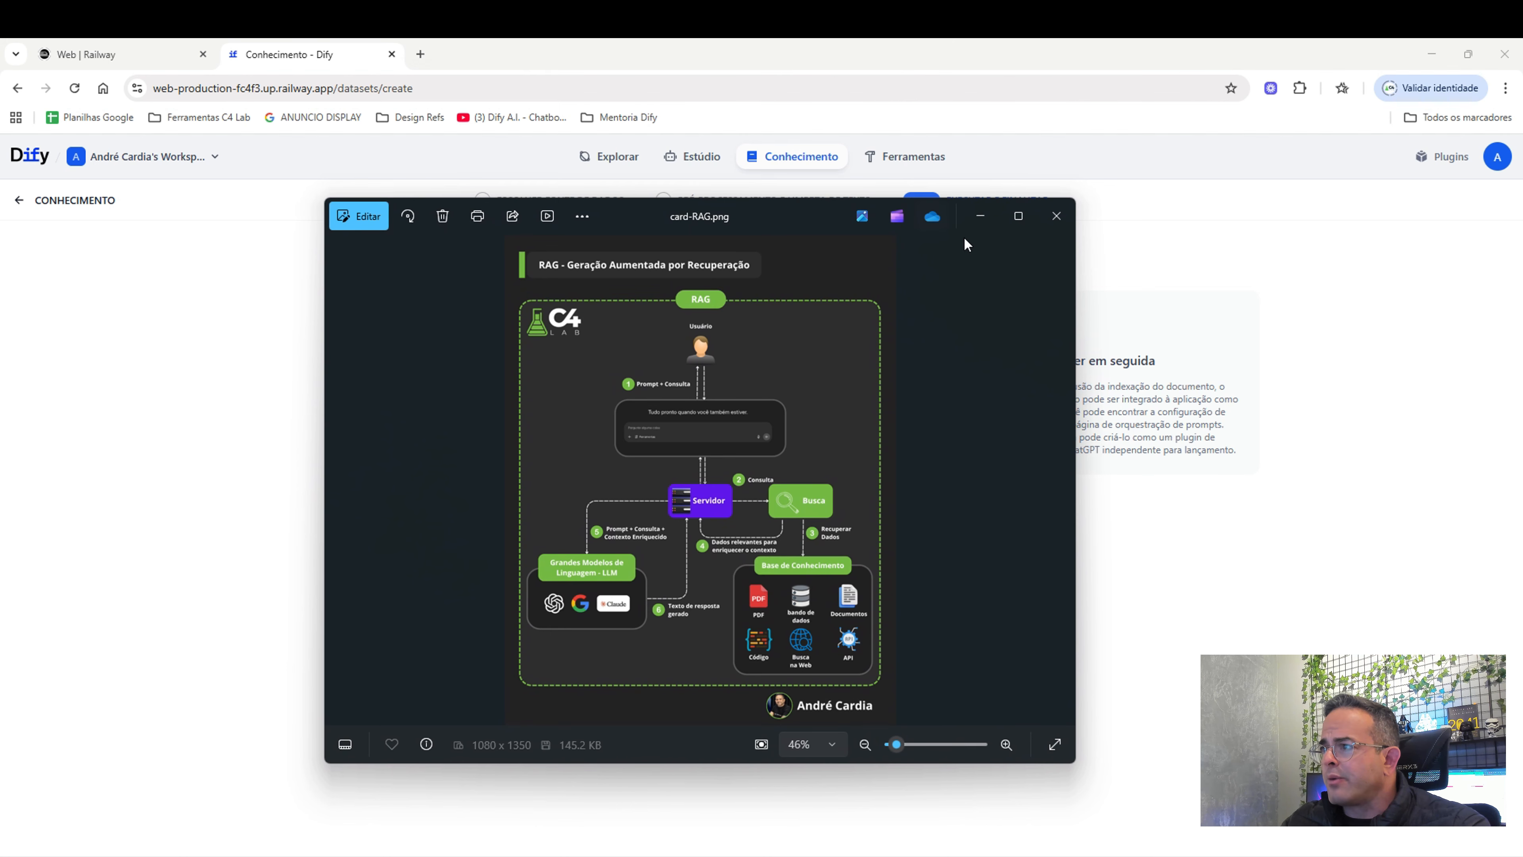
click(1020, 217)
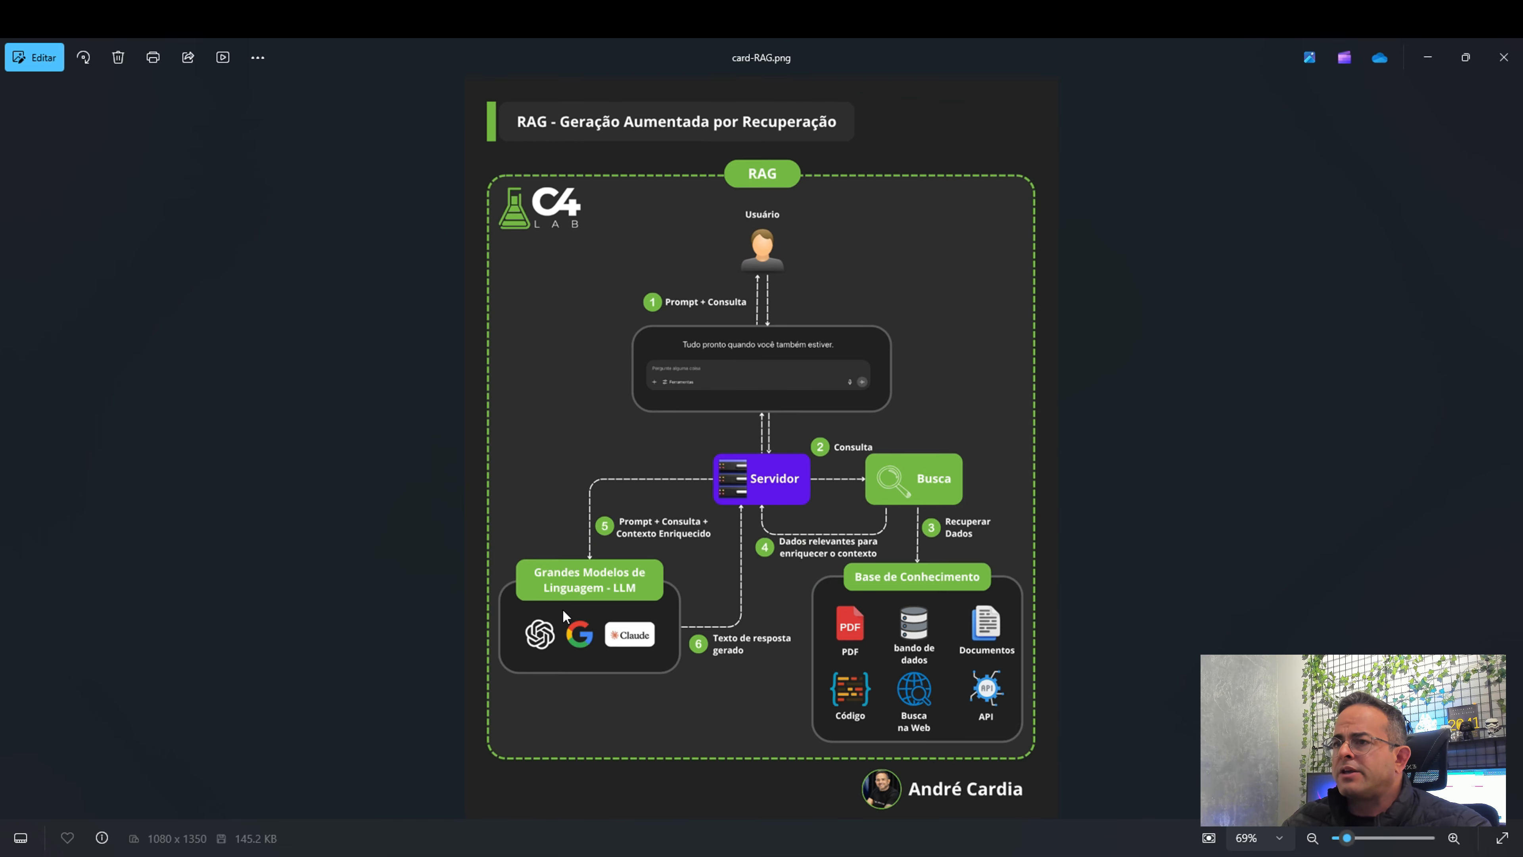
scroll(406, 558, up, 2)
scroll(406, 558, down, 2)
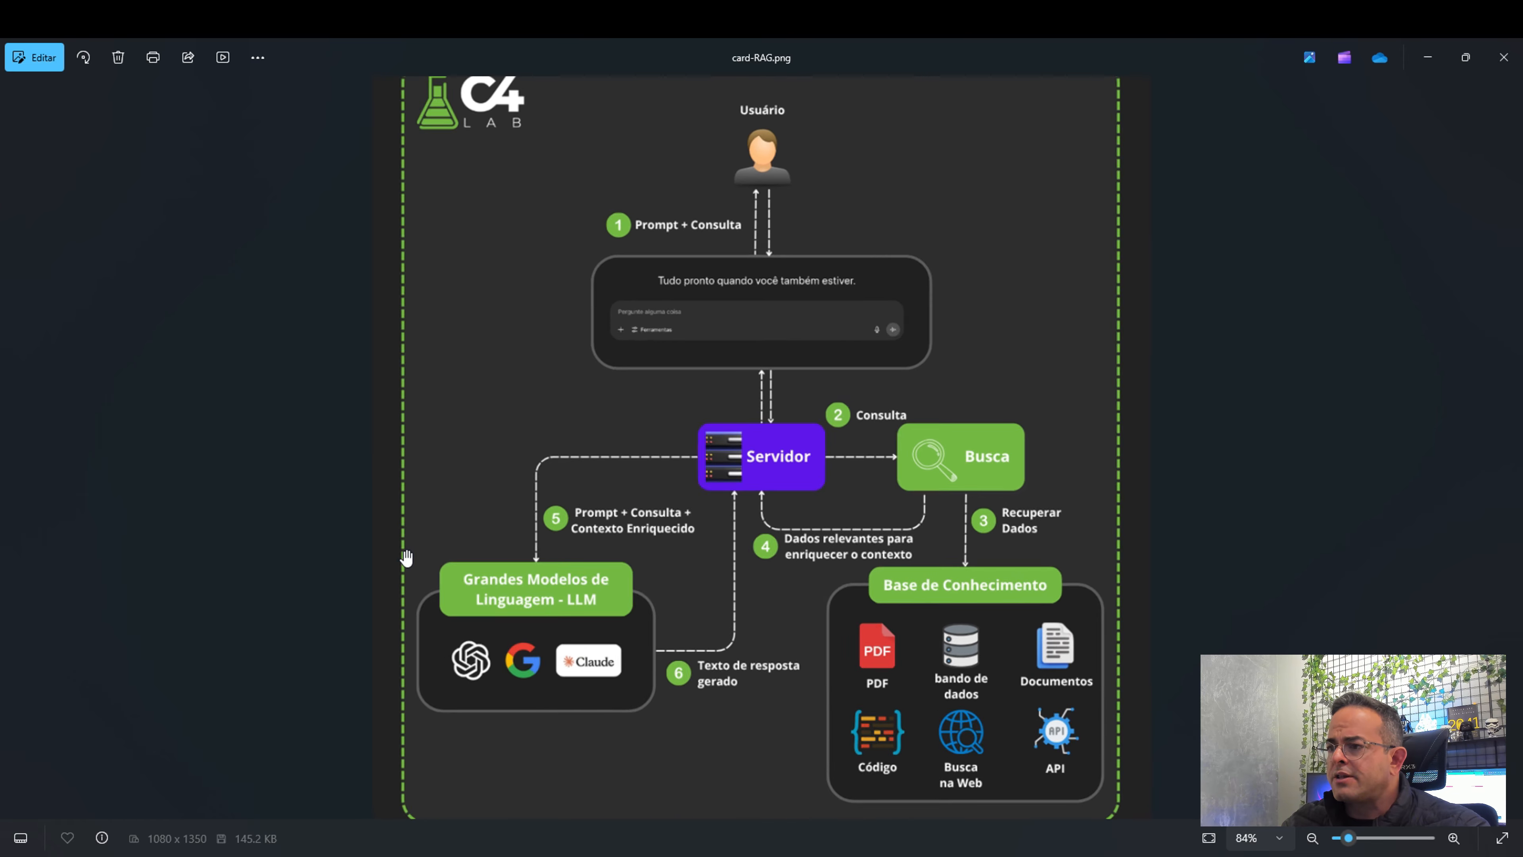
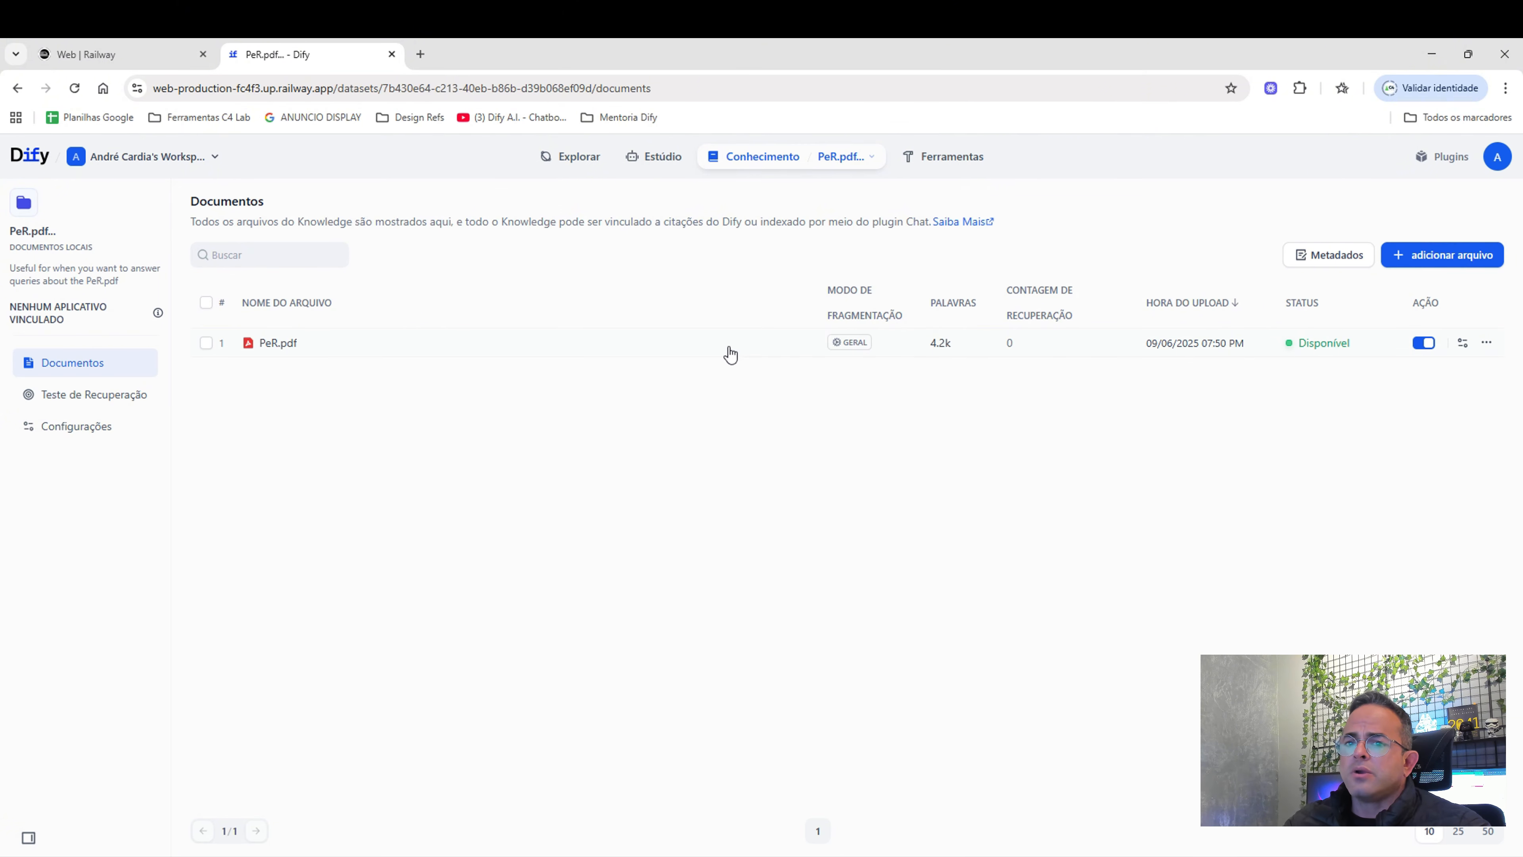
Run a retrieval test on the PeR.pdf knowledge base with the query "onde está localizado a C4 Lab?".
click(94, 403)
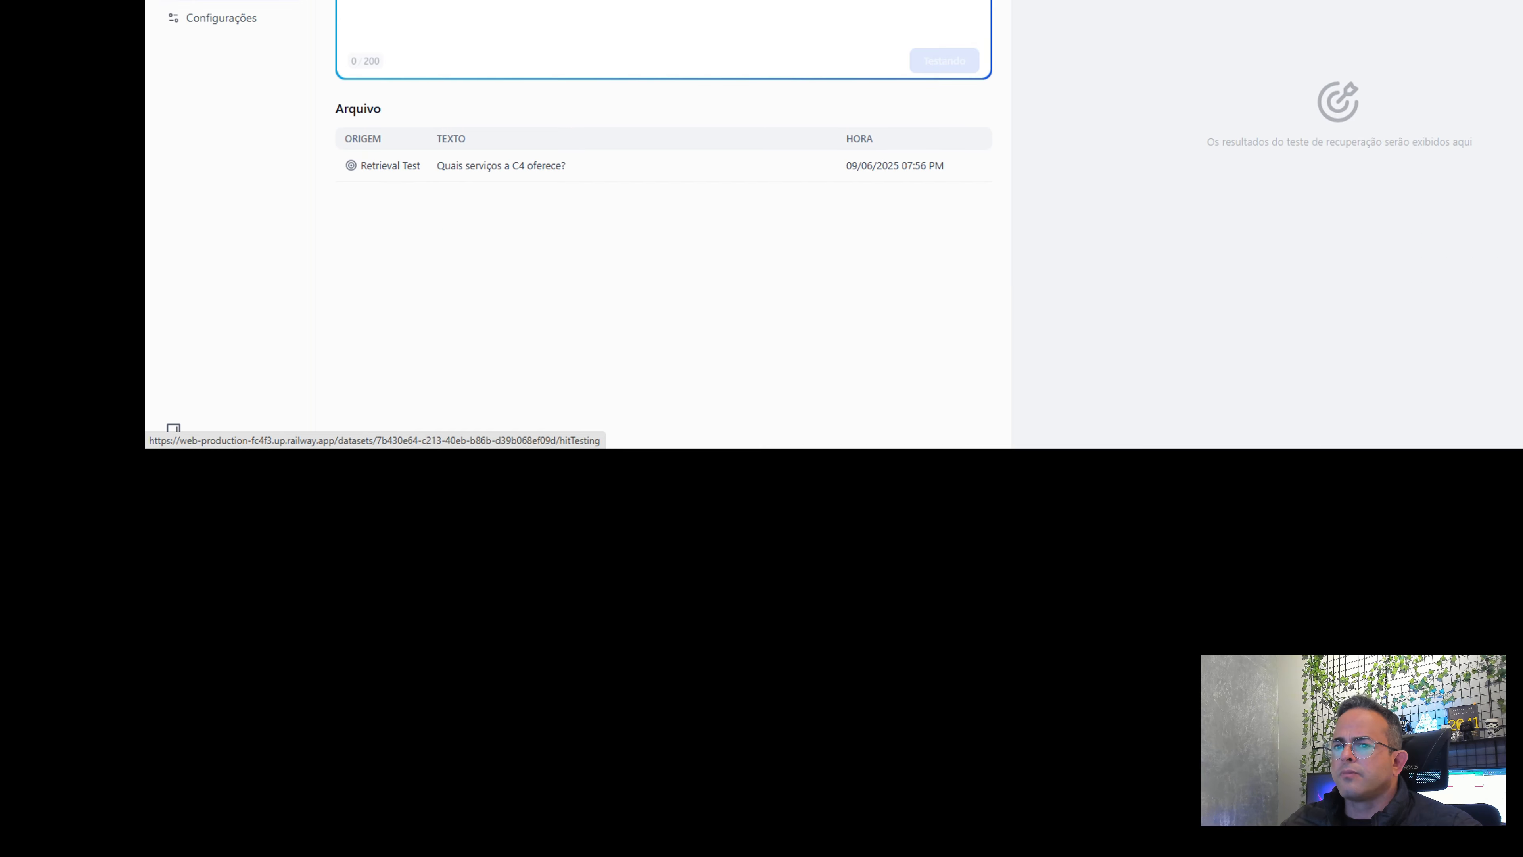
text(Q)
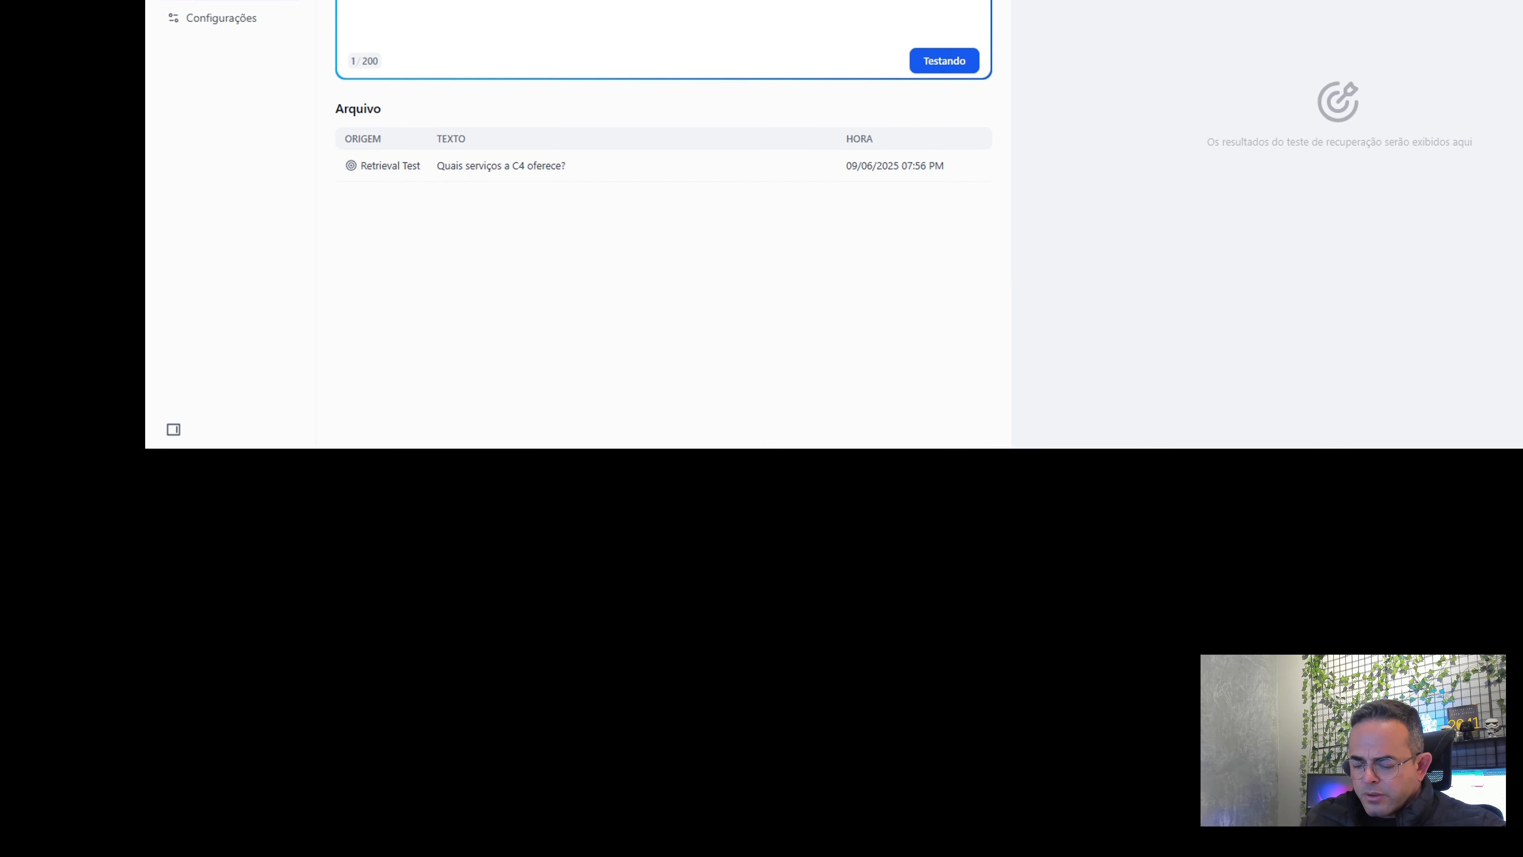
text(nde es)
text(tá l)
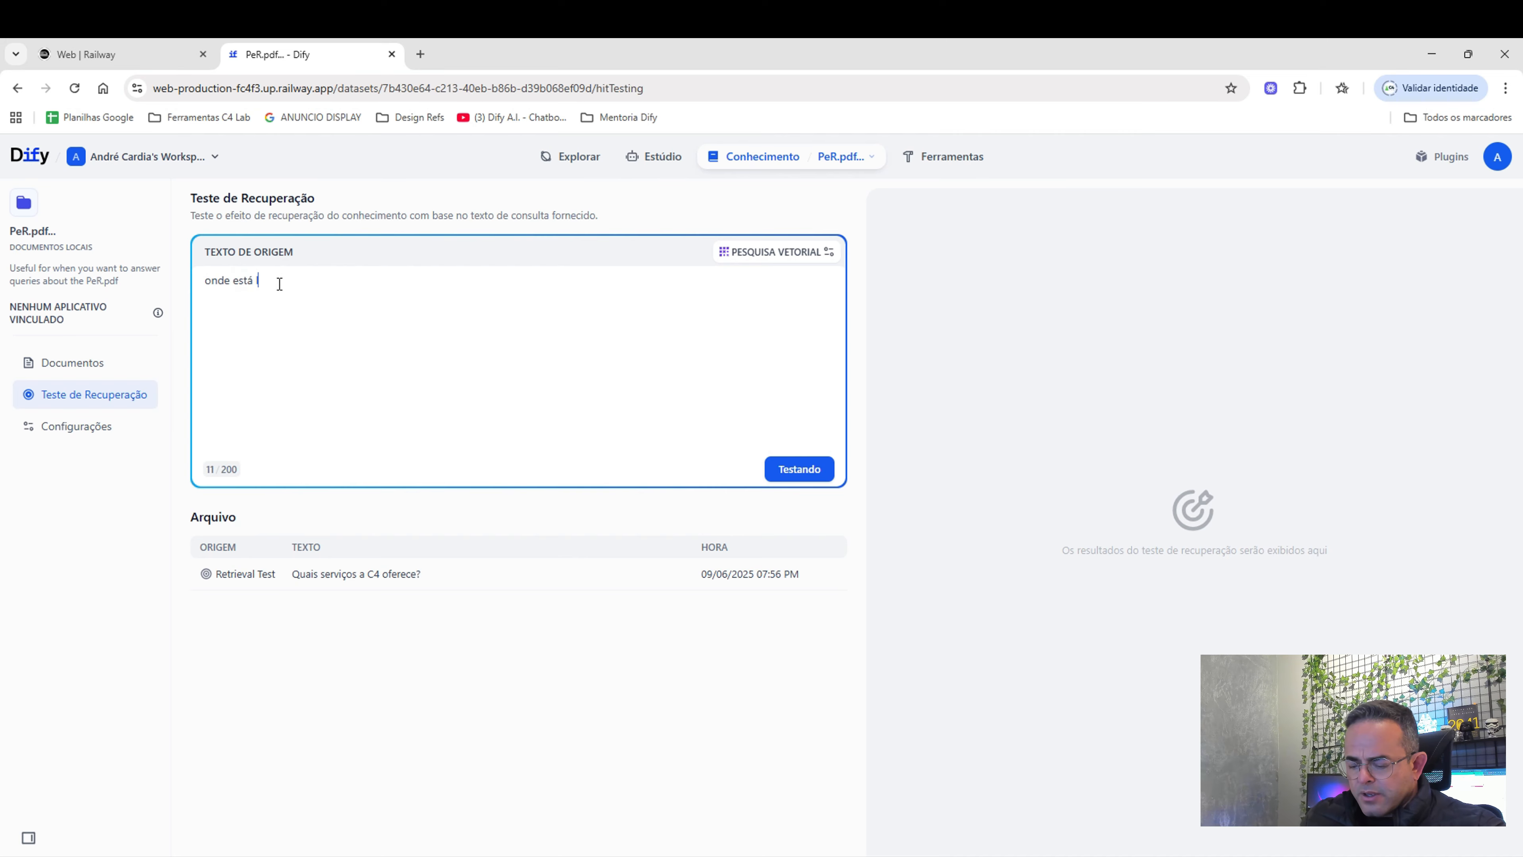
text(ocalizado a C4 Lab?)
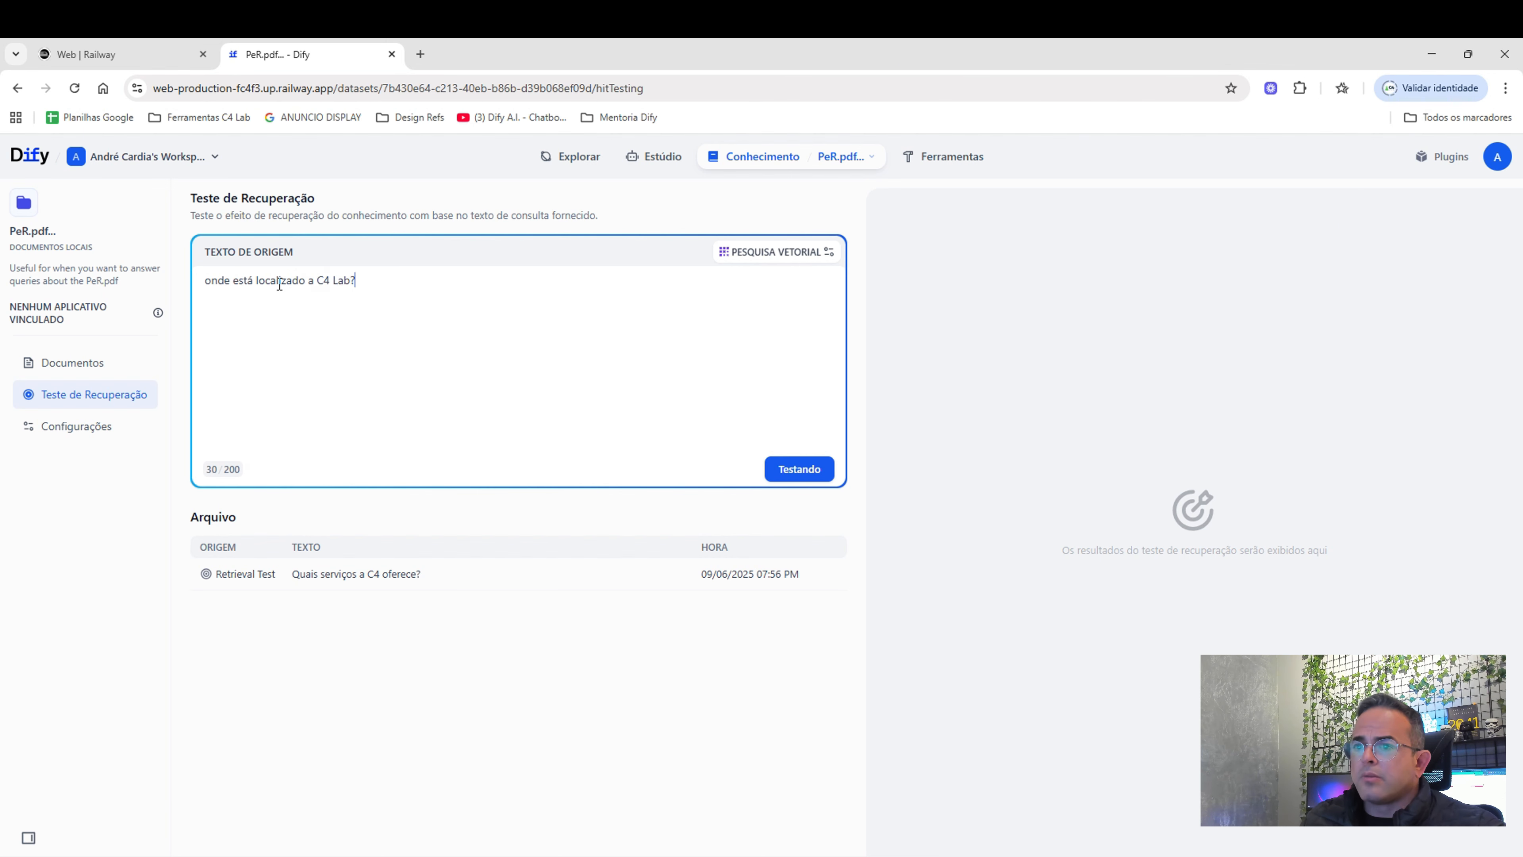
click(802, 470)
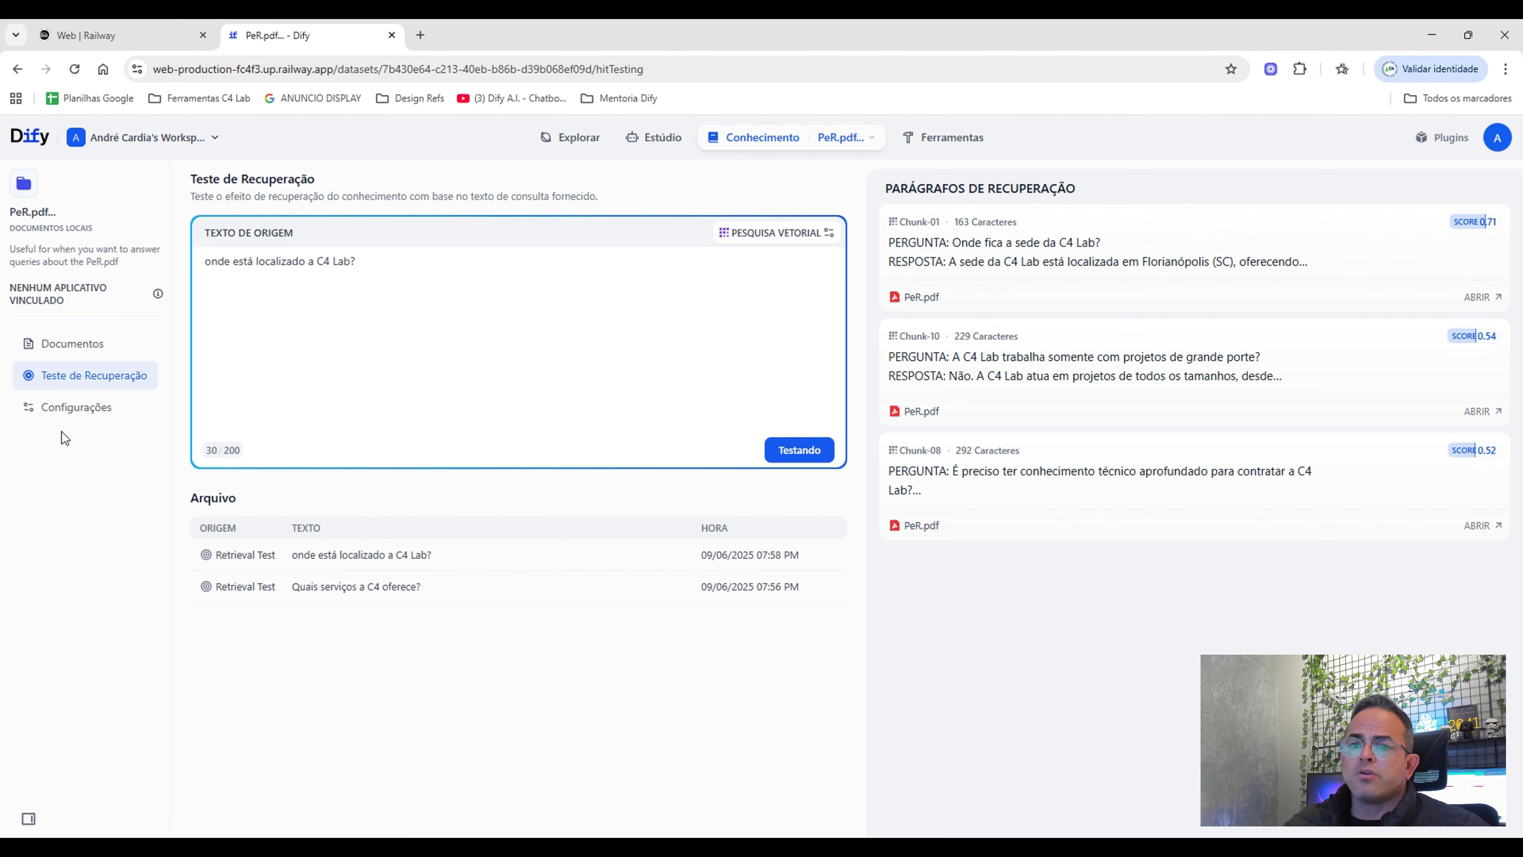
Check the Top K setting of Pesquisa Vetorial in the knowledge base's settings.
click(63, 414)
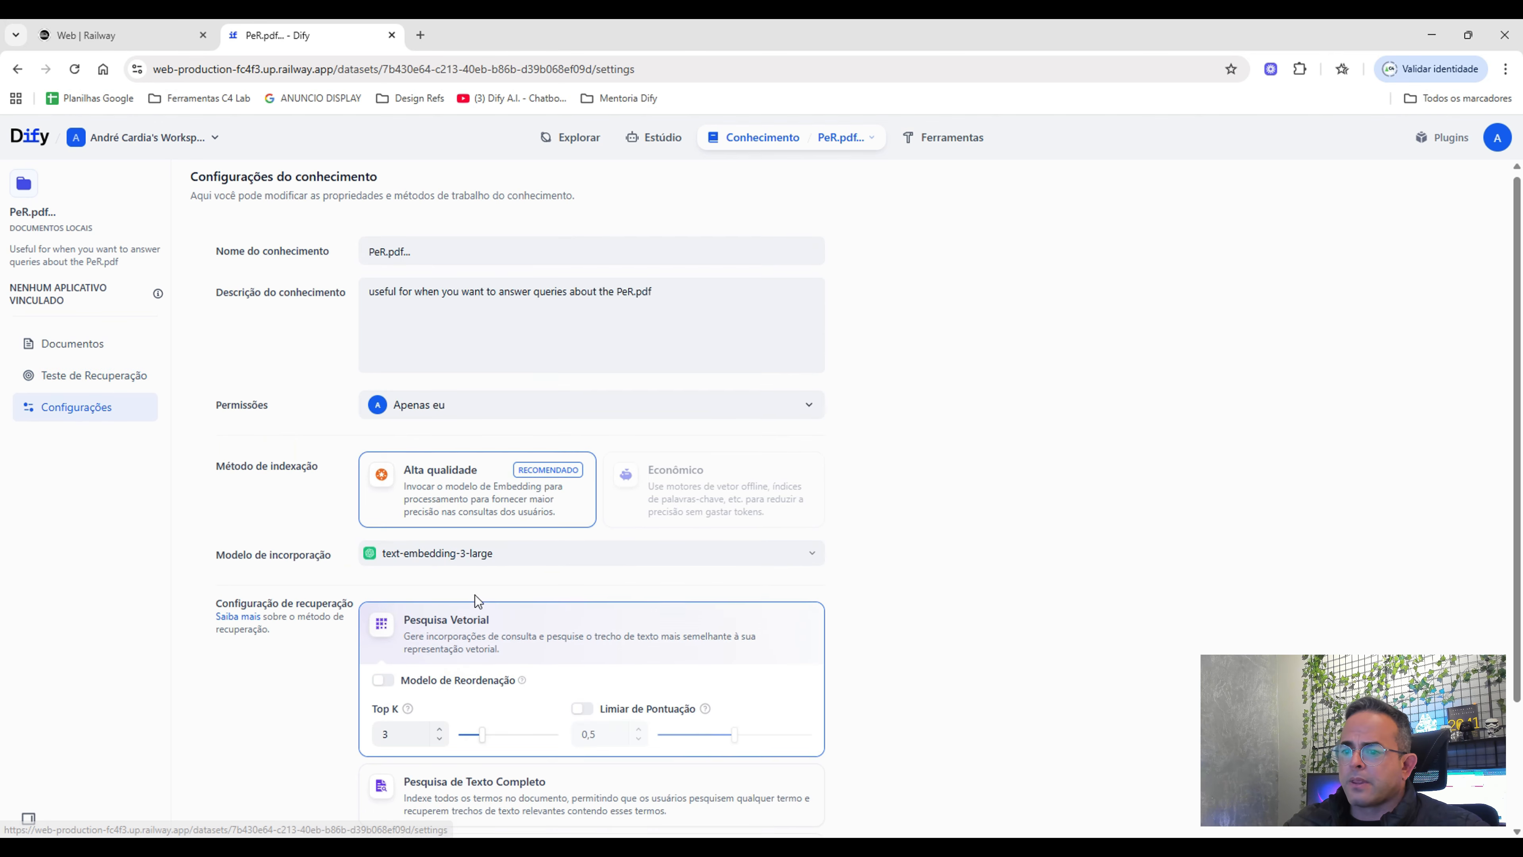
scroll(476, 600, down, 3)
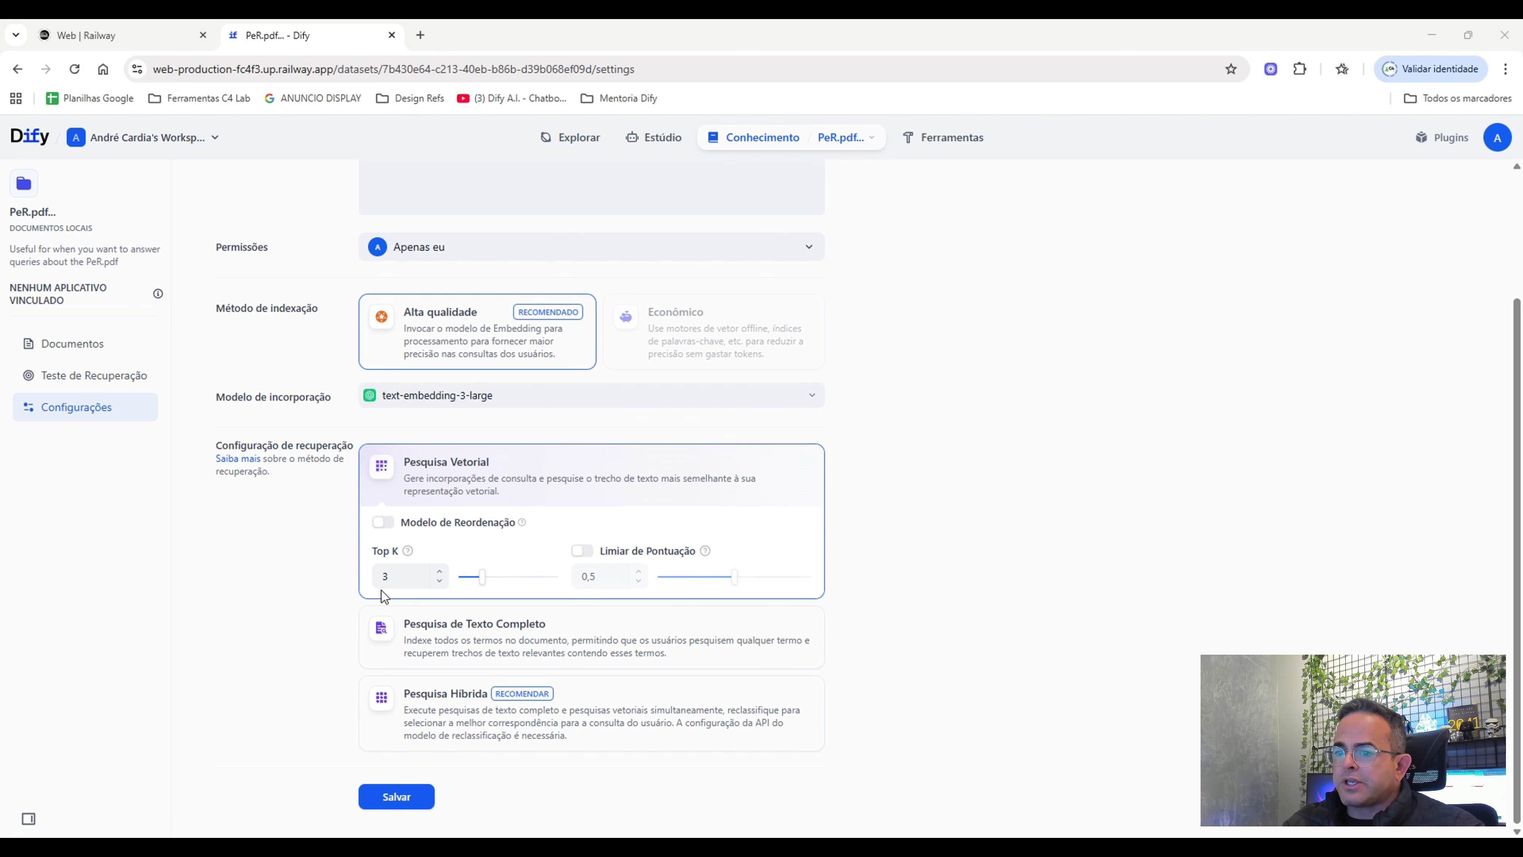
click(391, 581)
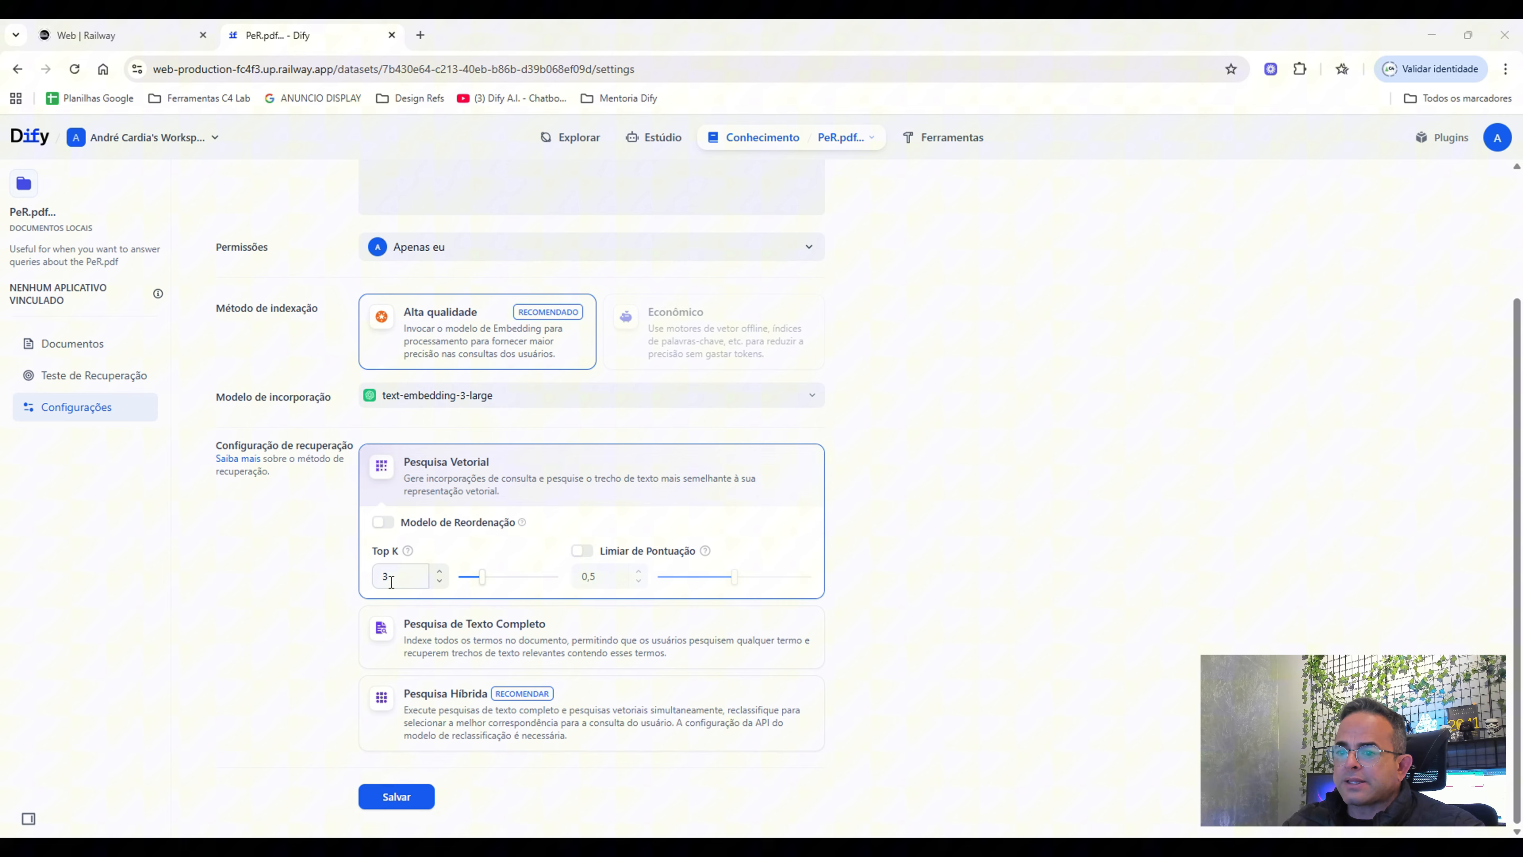
Run a retrieval test with the shorter query "onde fica a C4?".
click(99, 384)
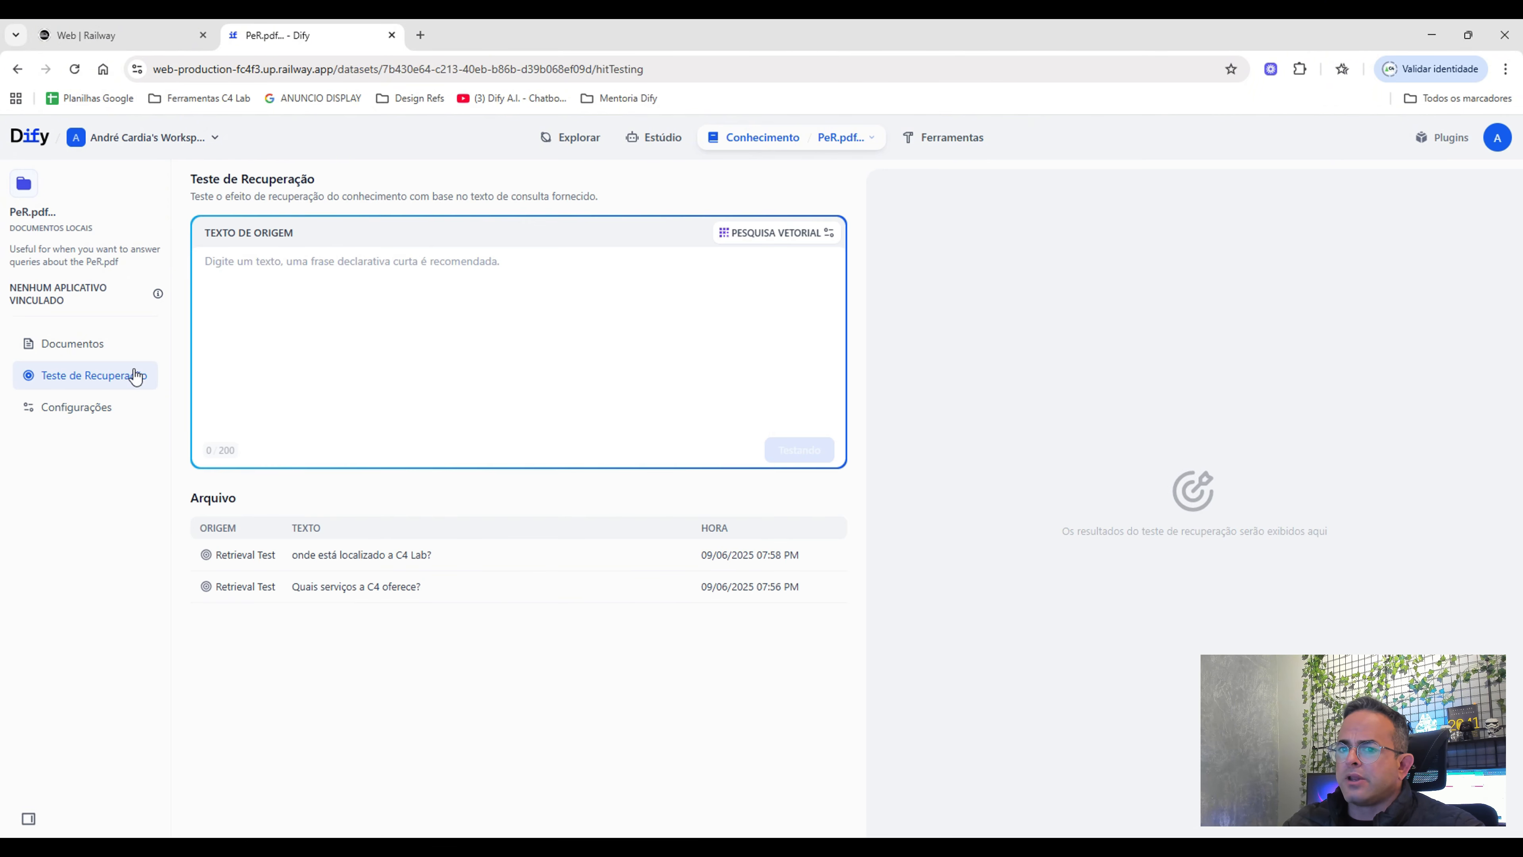
click(242, 276)
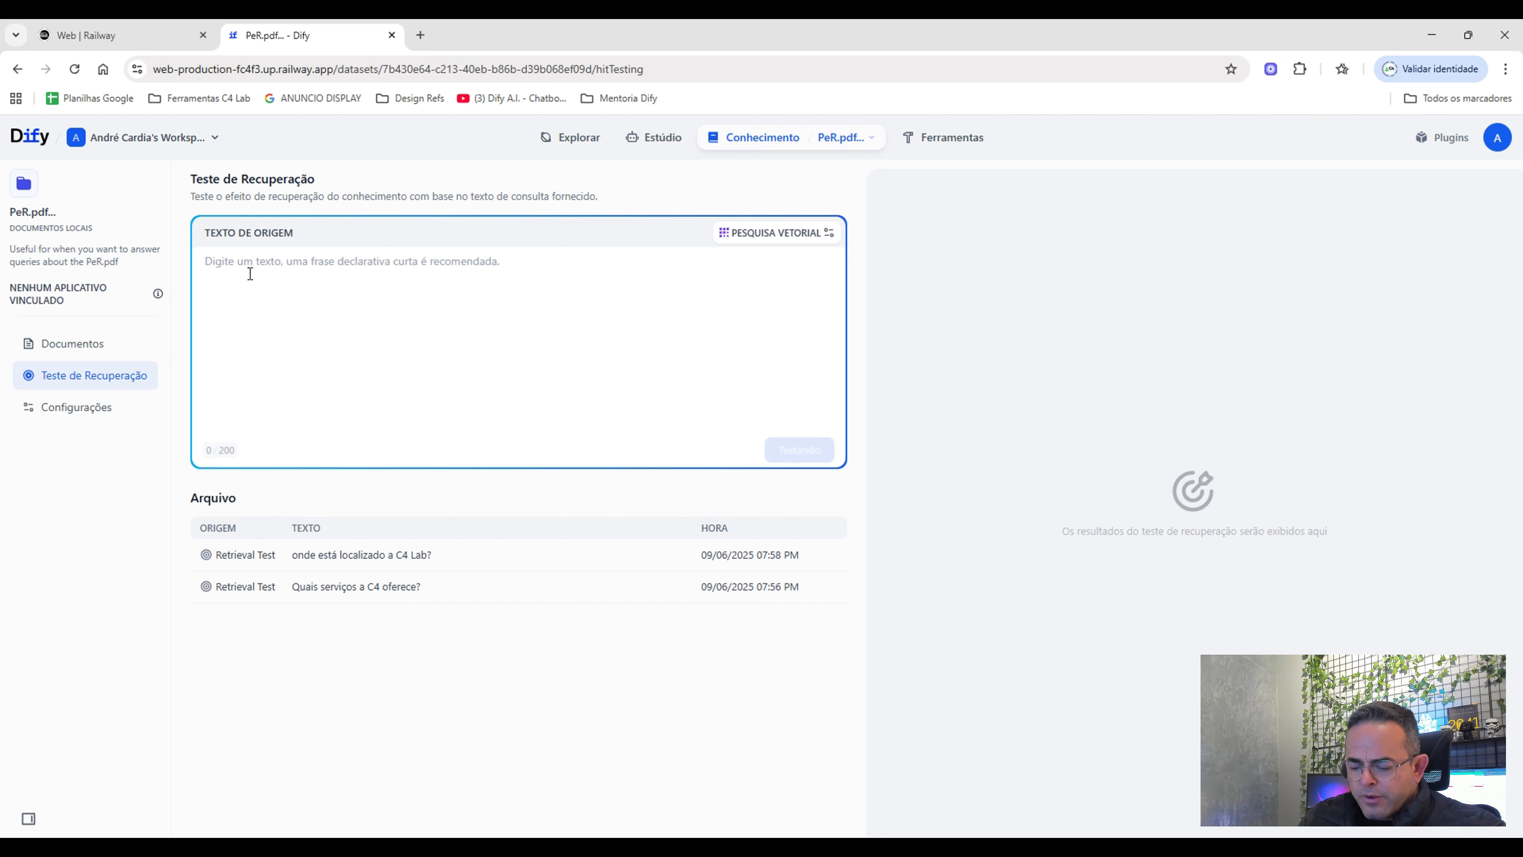
text(onde fica a C4?)
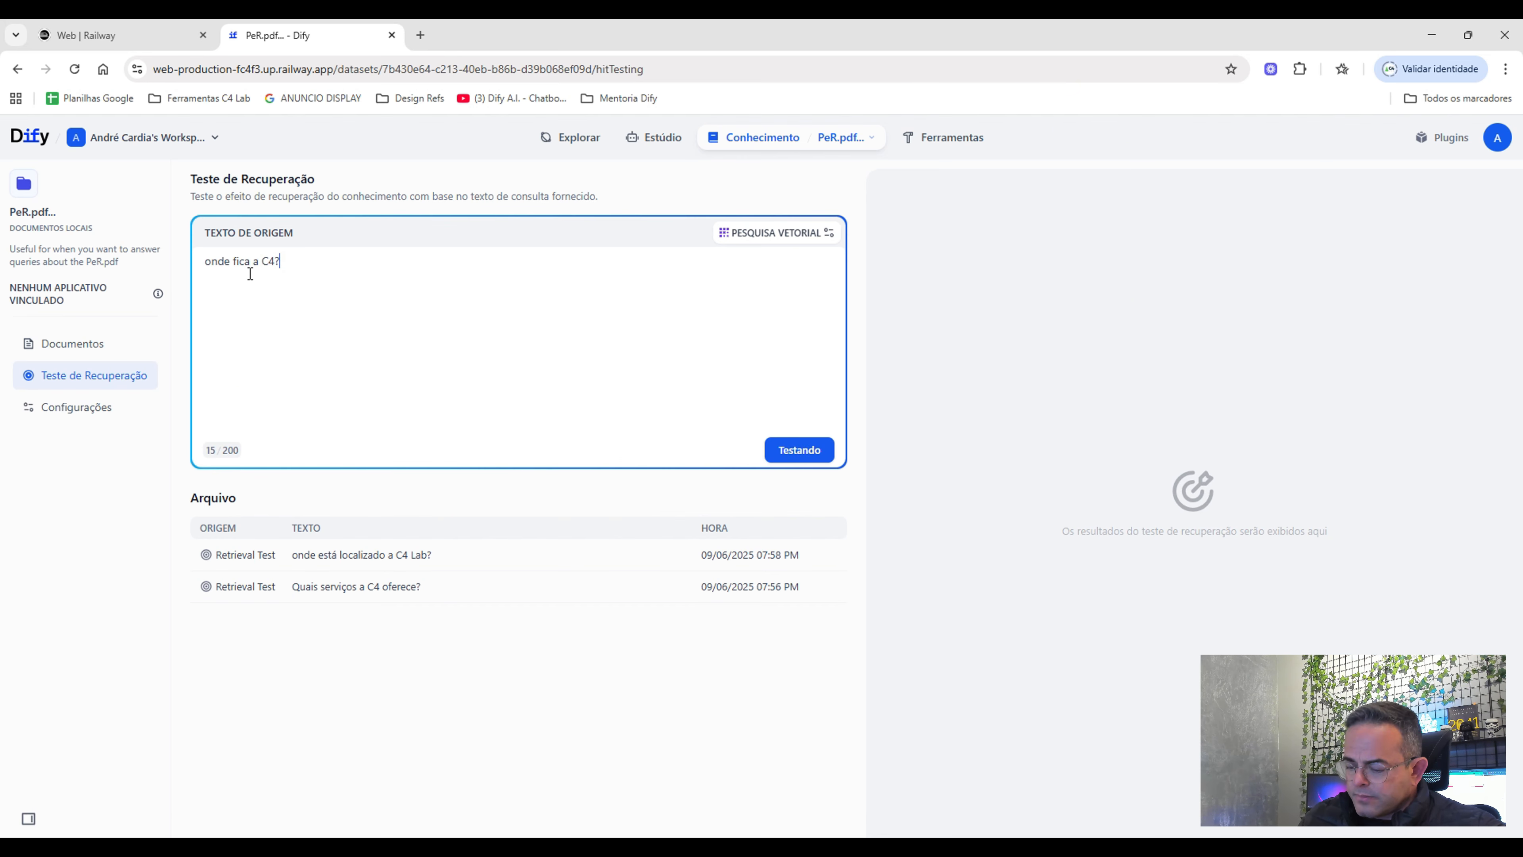
double_click(796, 458)
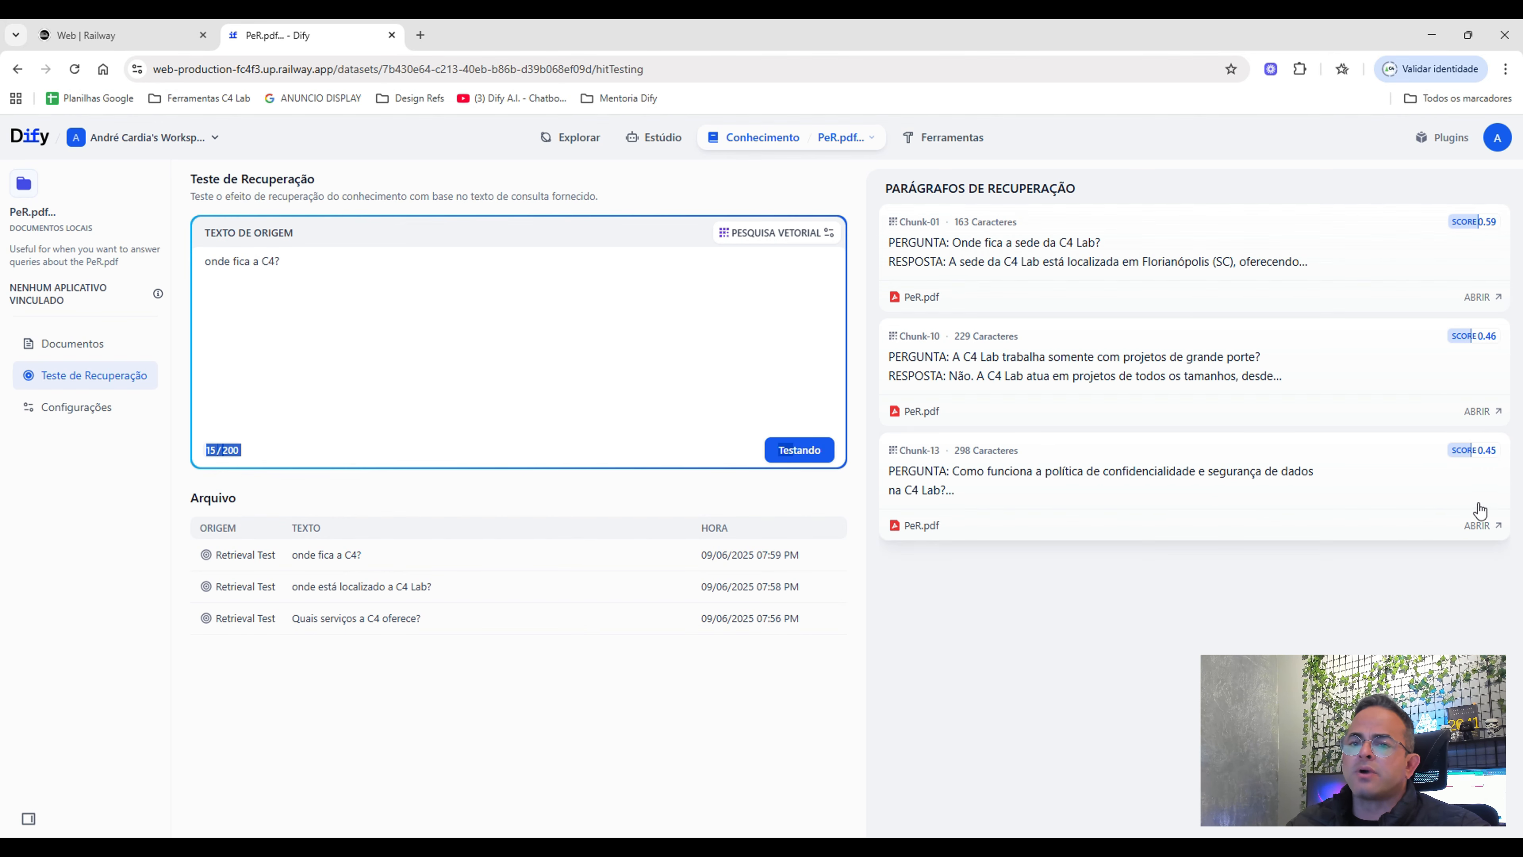
Enable the Limiar de Pontuação at 0,5 for Pesquisa Vetorial and save the knowledge settings.
click(97, 412)
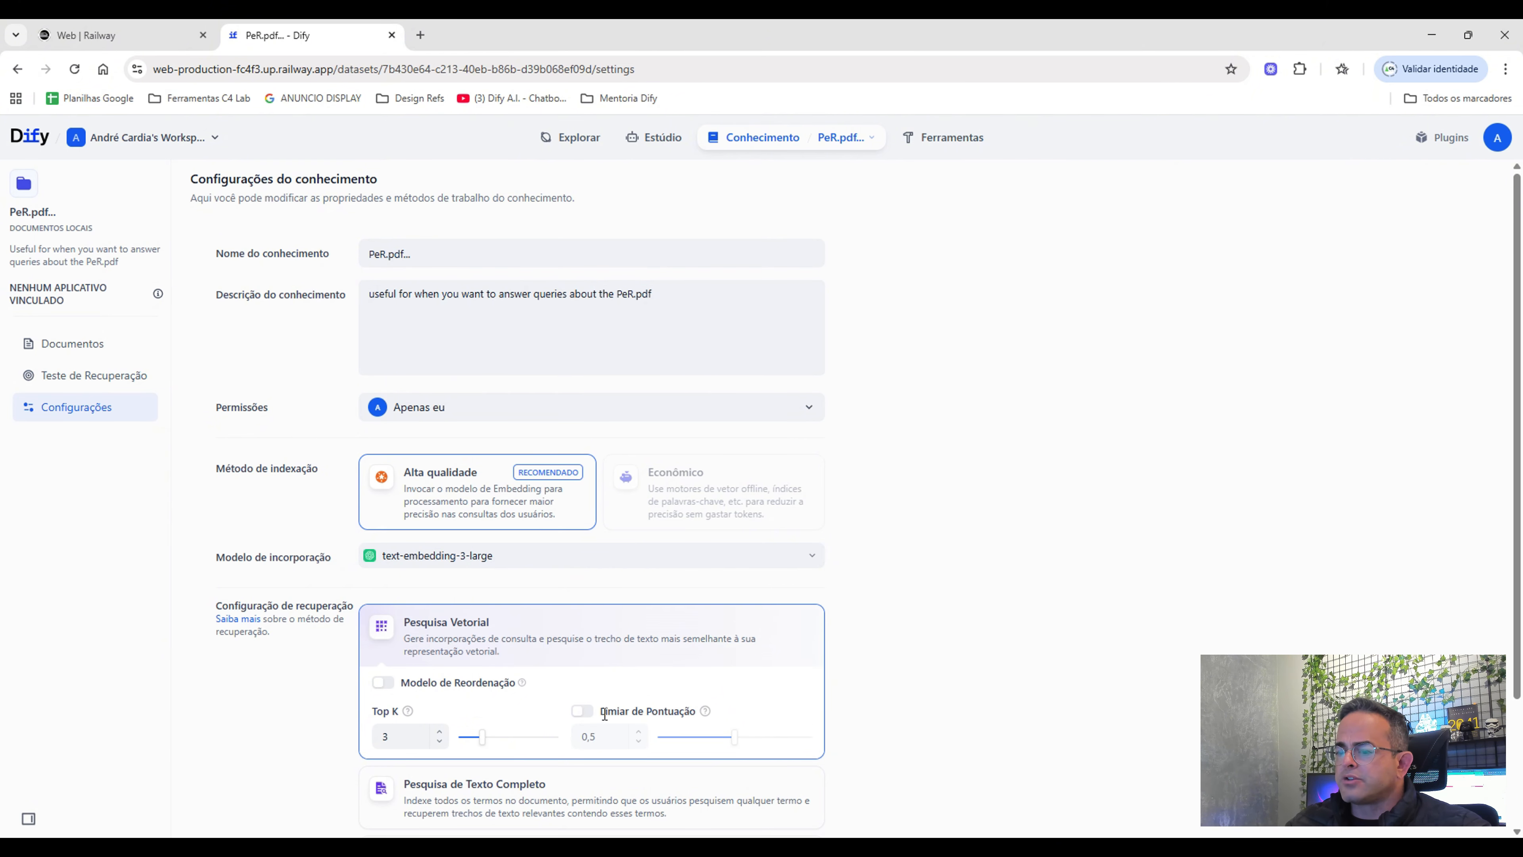
click(585, 712)
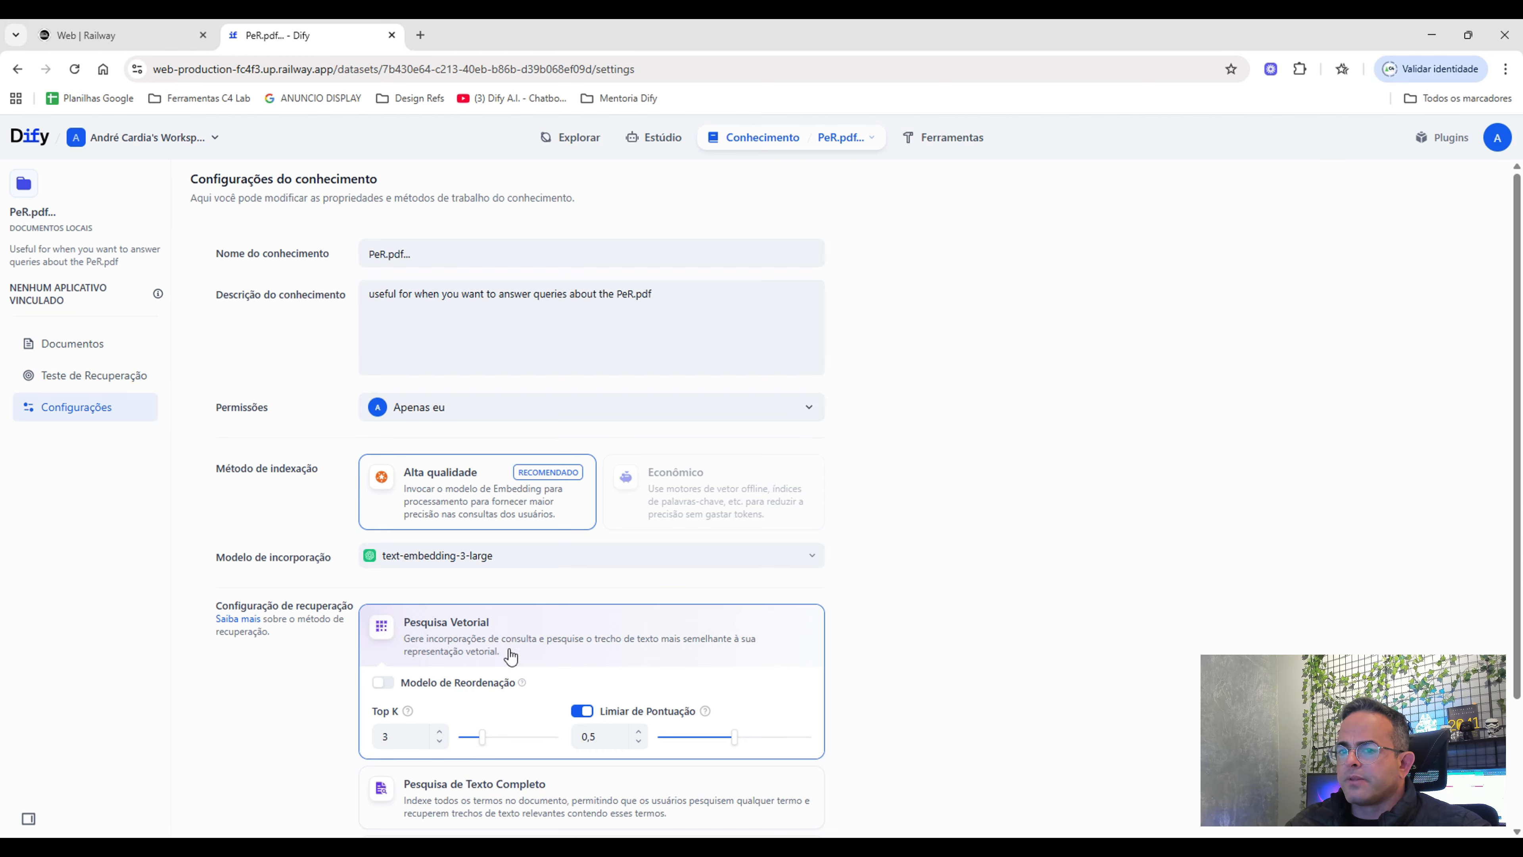
scroll(590, 715, down, 3)
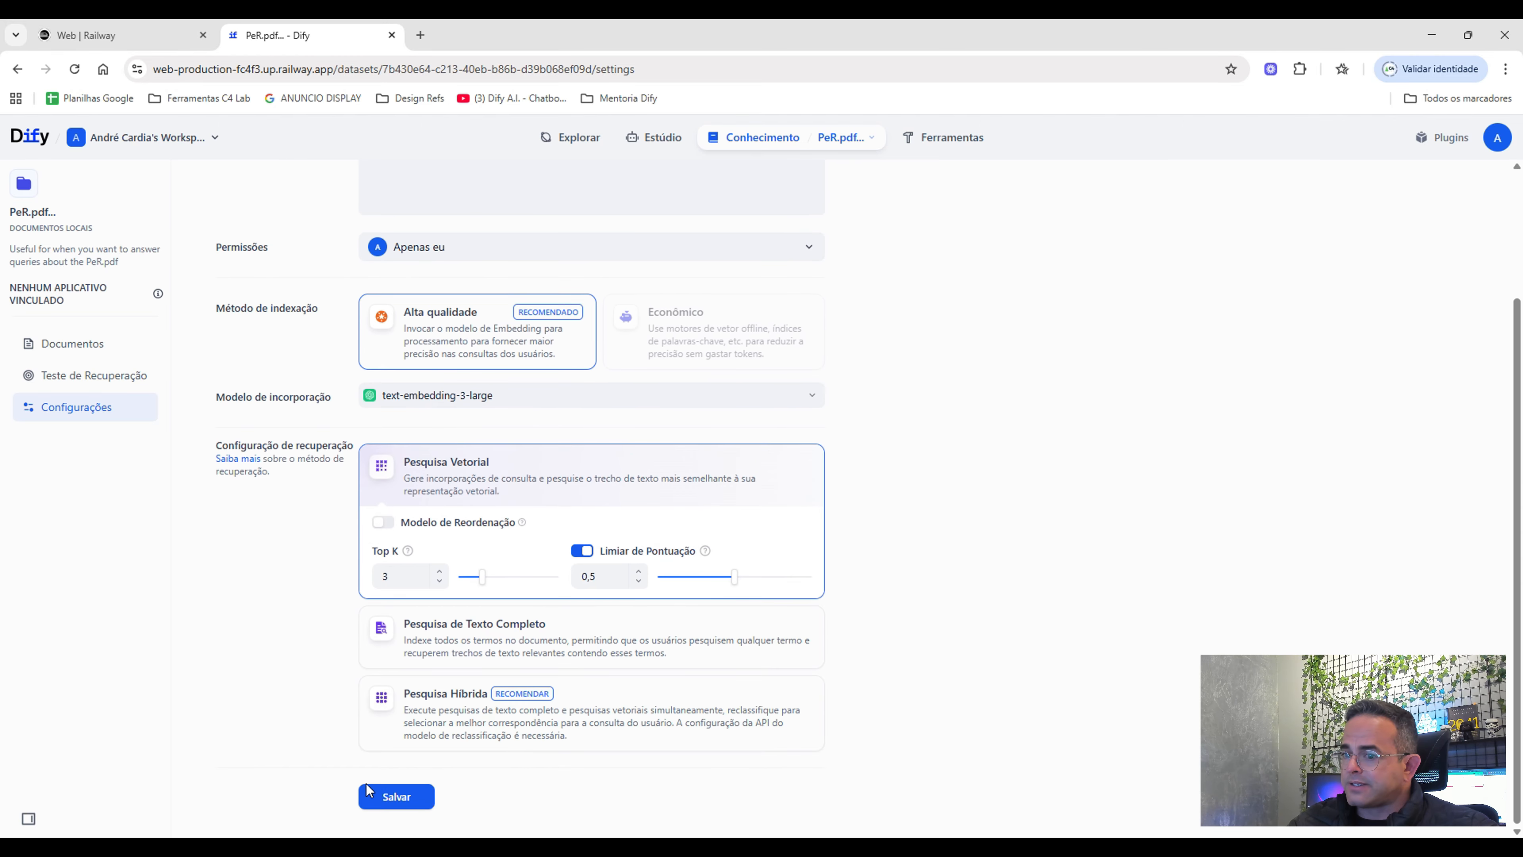
click(392, 795)
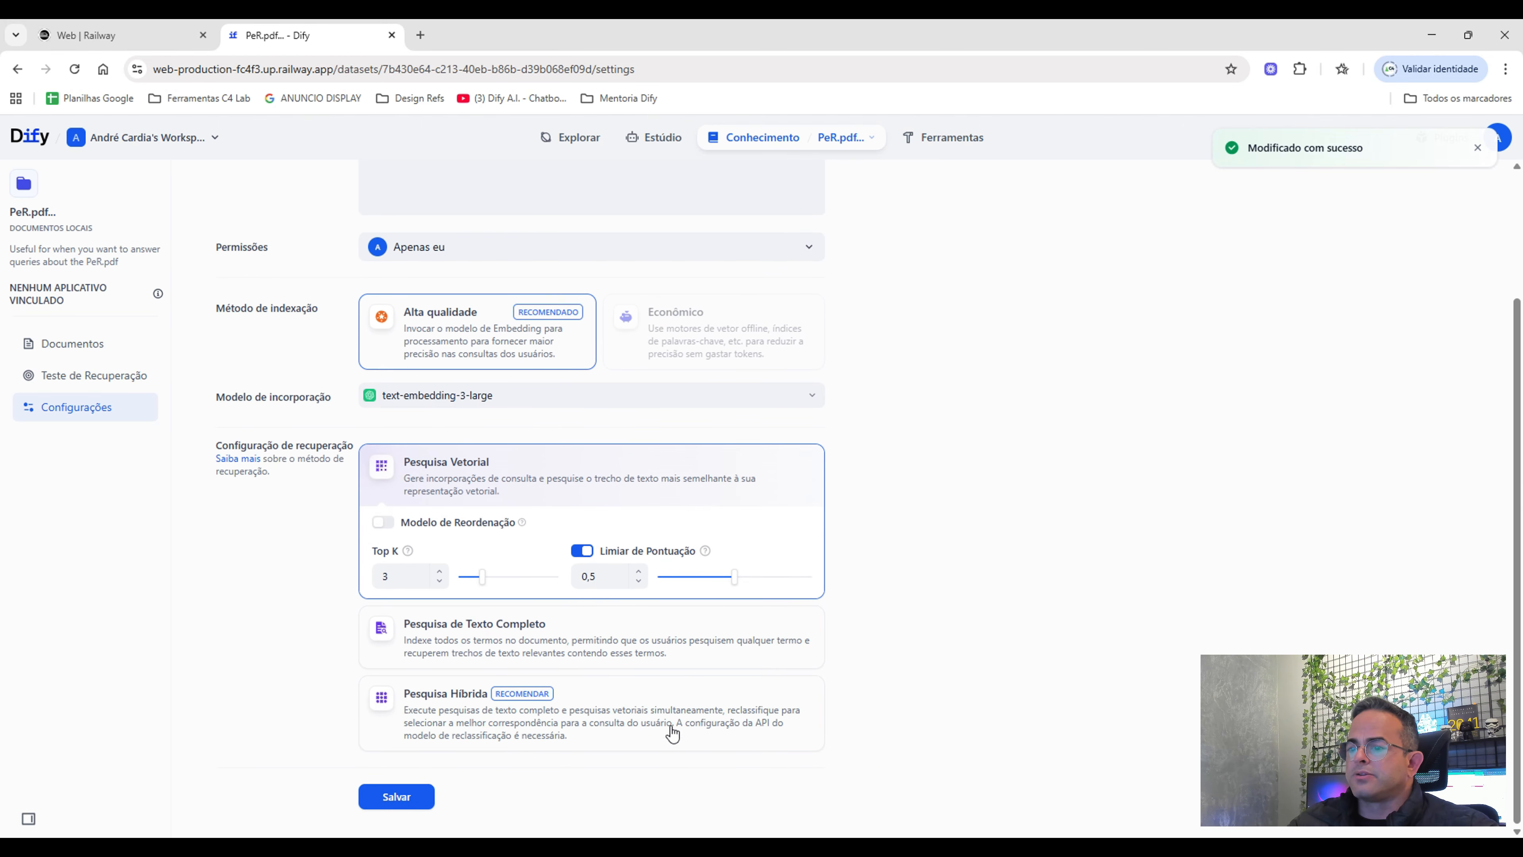
Repeat the retrieval test for "onde fica a C4?" with the score threshold enabled.
click(120, 378)
text(o)
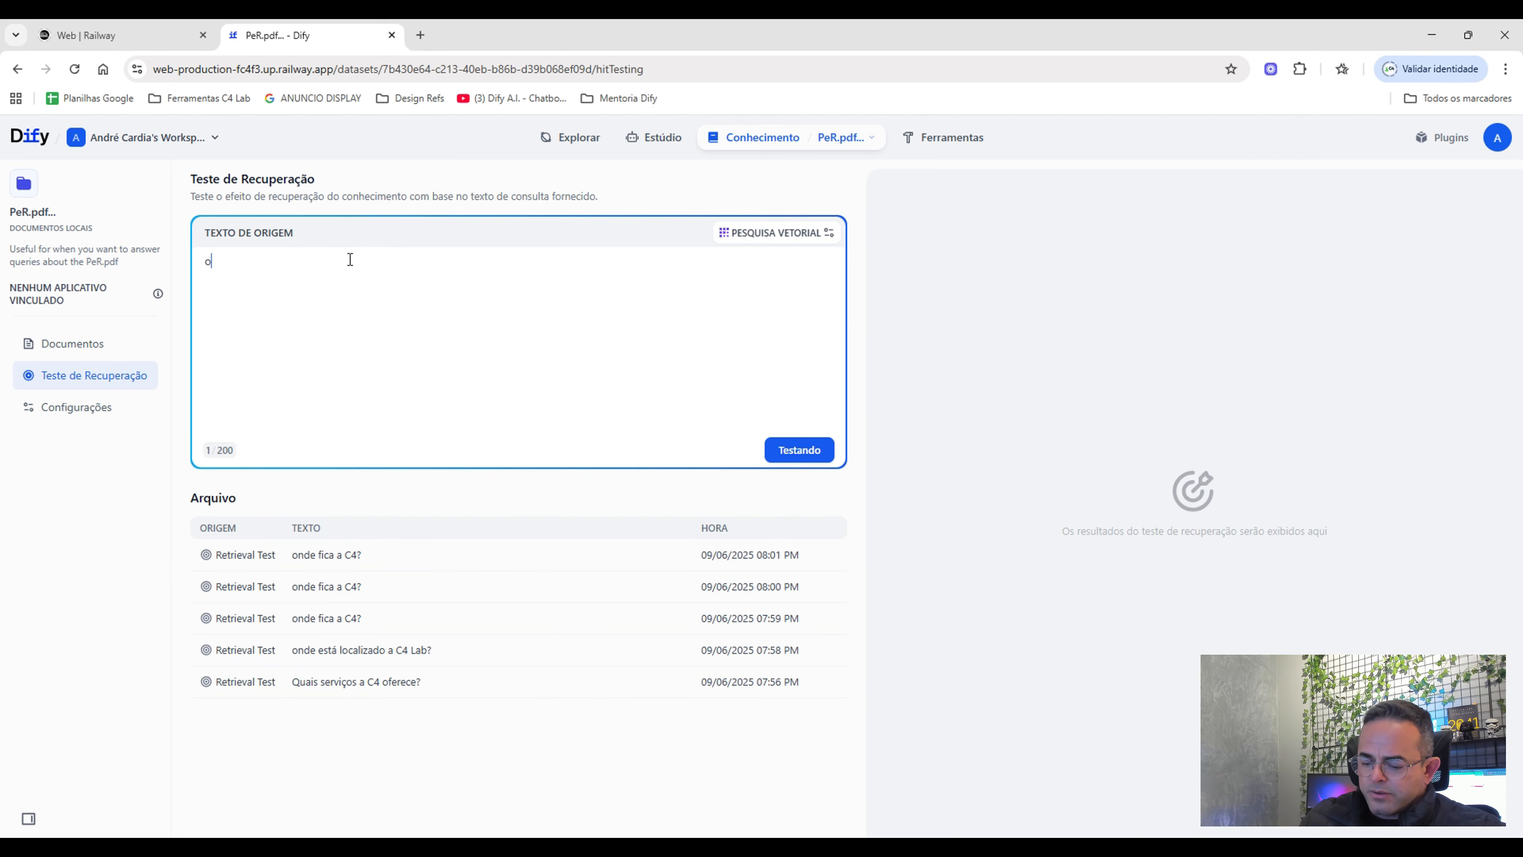
text(nde fica a C4?)
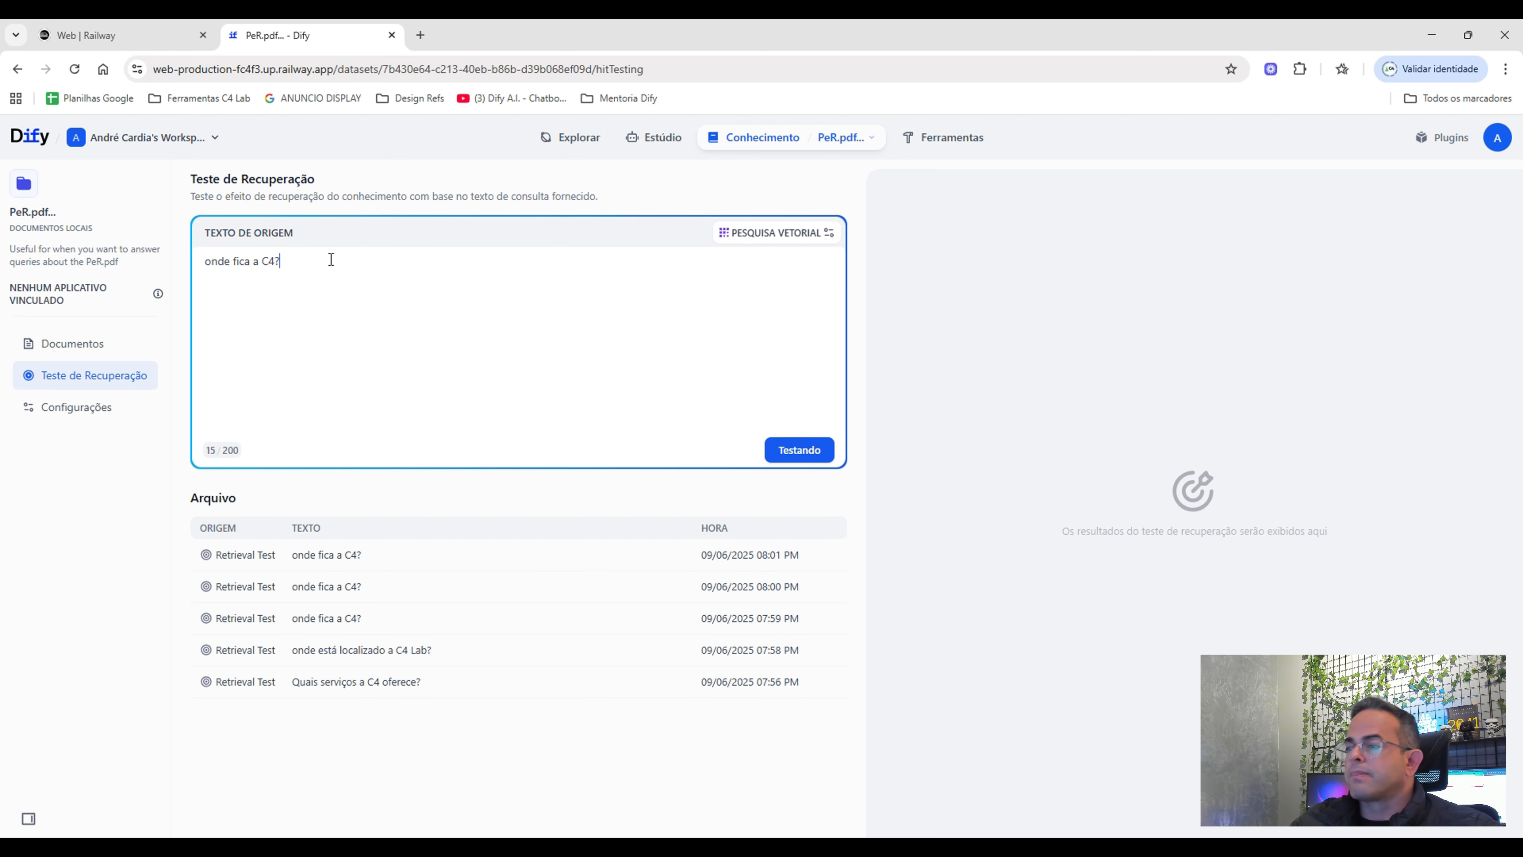
click(791, 451)
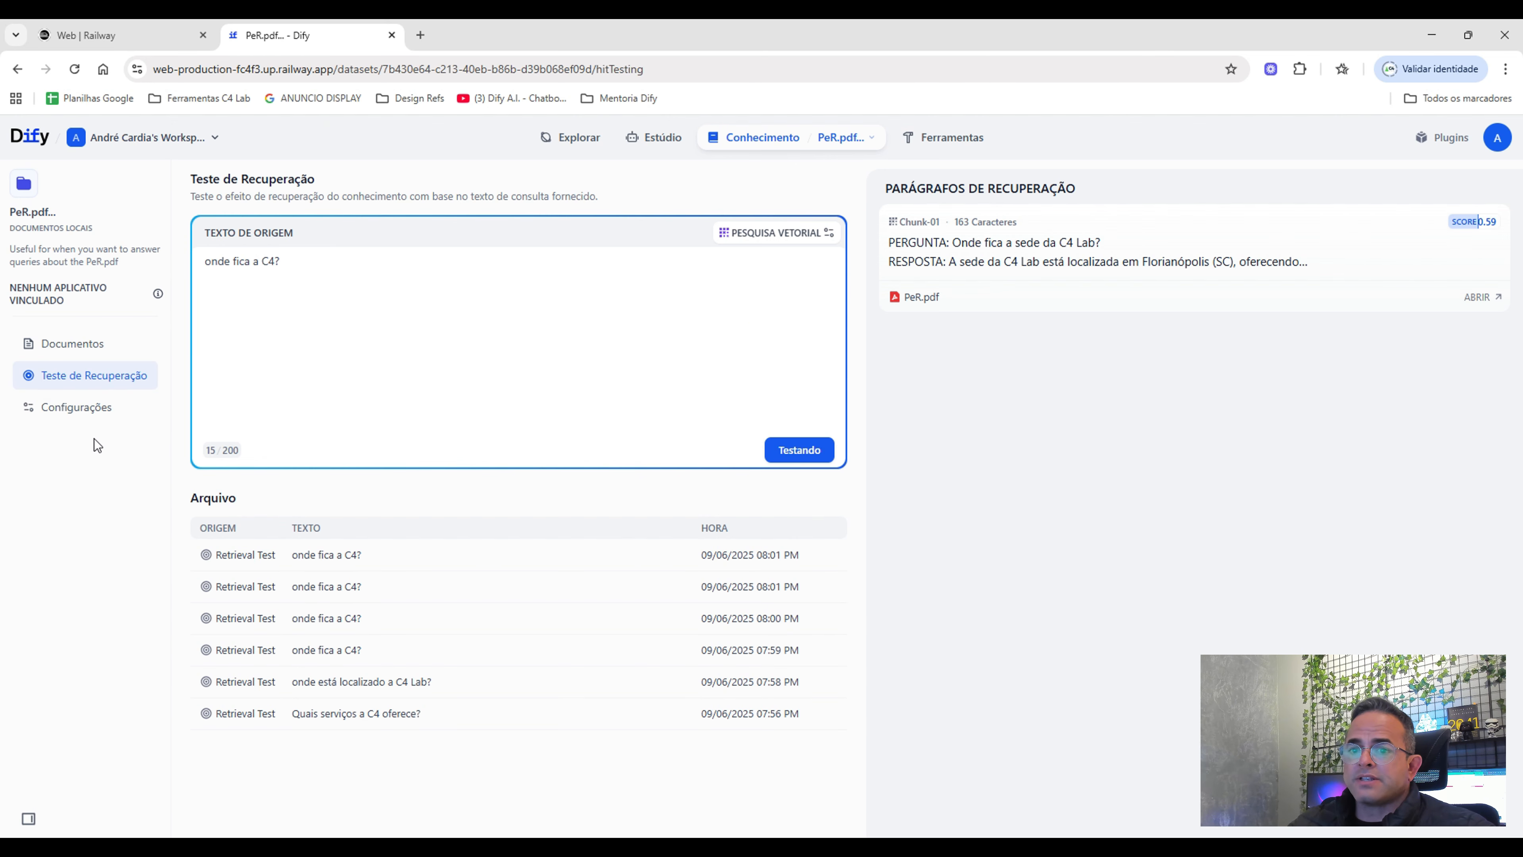
Try Limiar de Pontuação values of 0,52 and 0,49 in the knowledge settings and return it to 0,5.
click(85, 414)
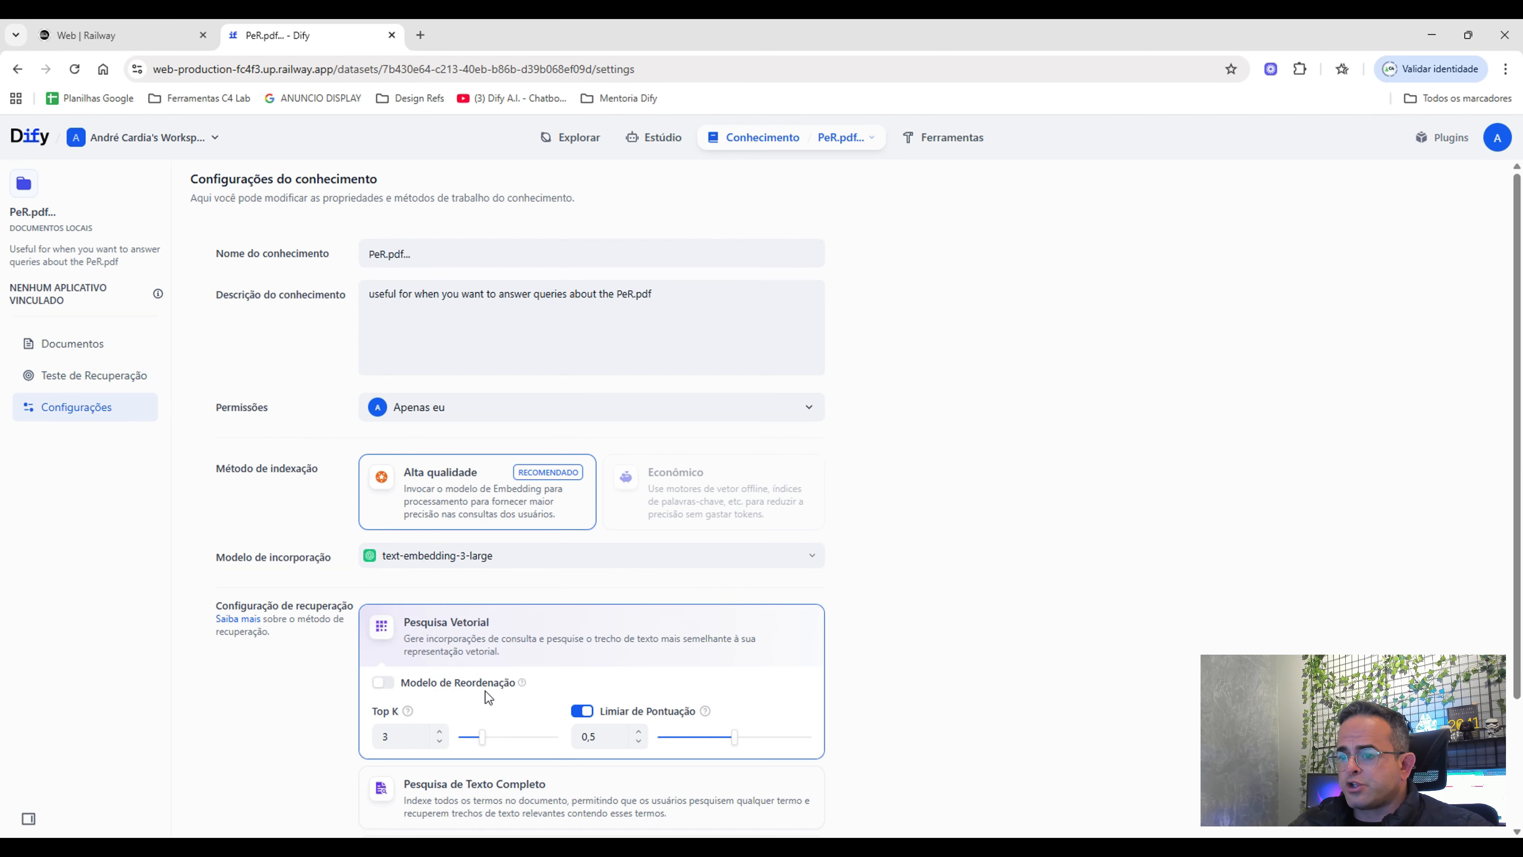
click(406, 744)
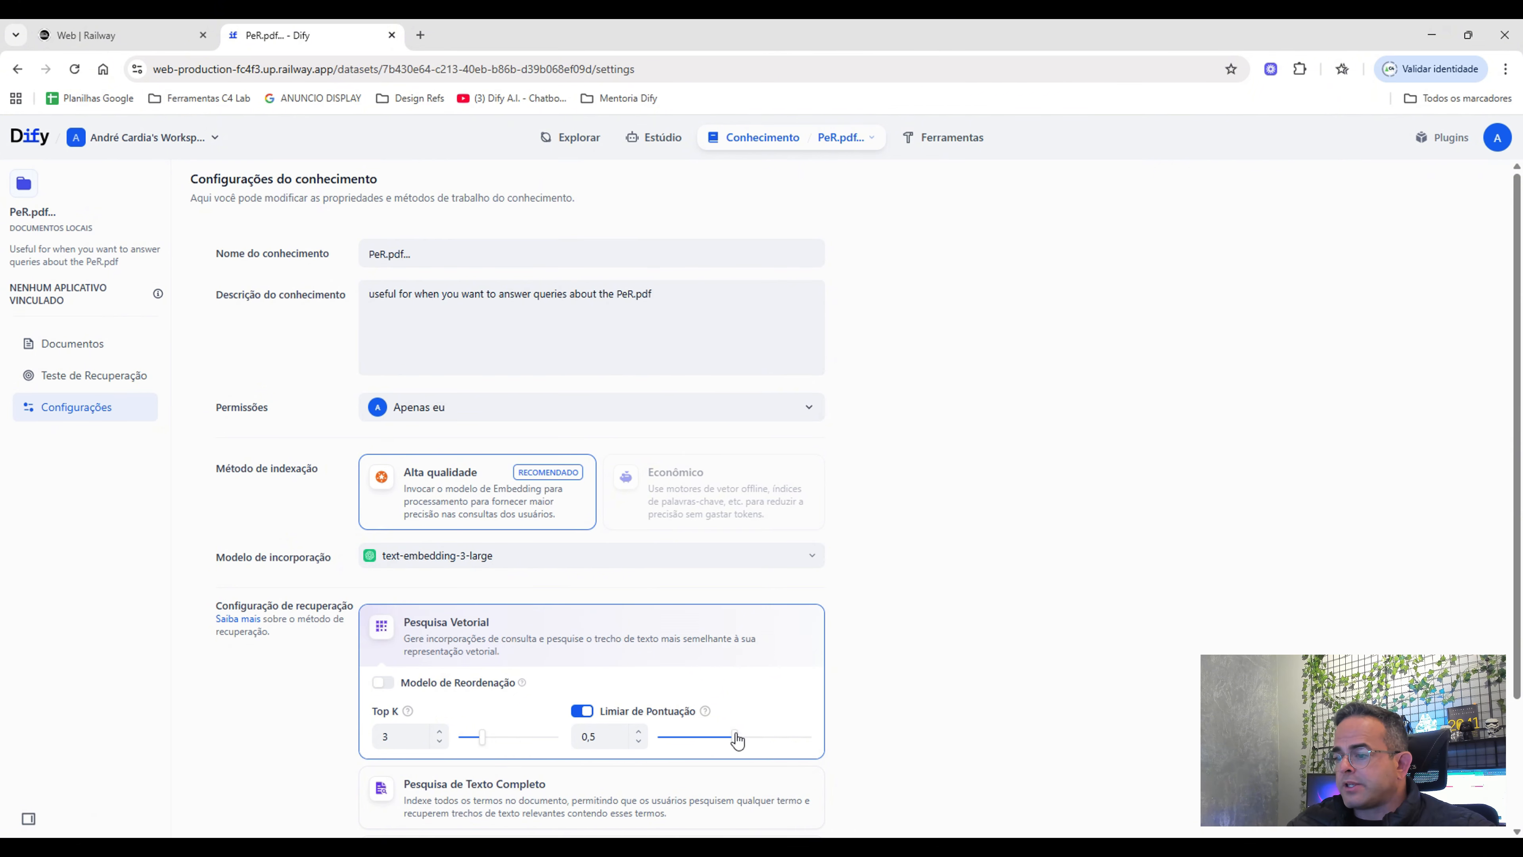
mouse_move(741, 741)
mouse_down()
mouse_move(721, 741)
mouse_move(786, 740)
mouse_move(724, 739)
mouse_move(778, 744)
mouse_move(722, 718)
mouse_move(737, 736)
mouse_up()
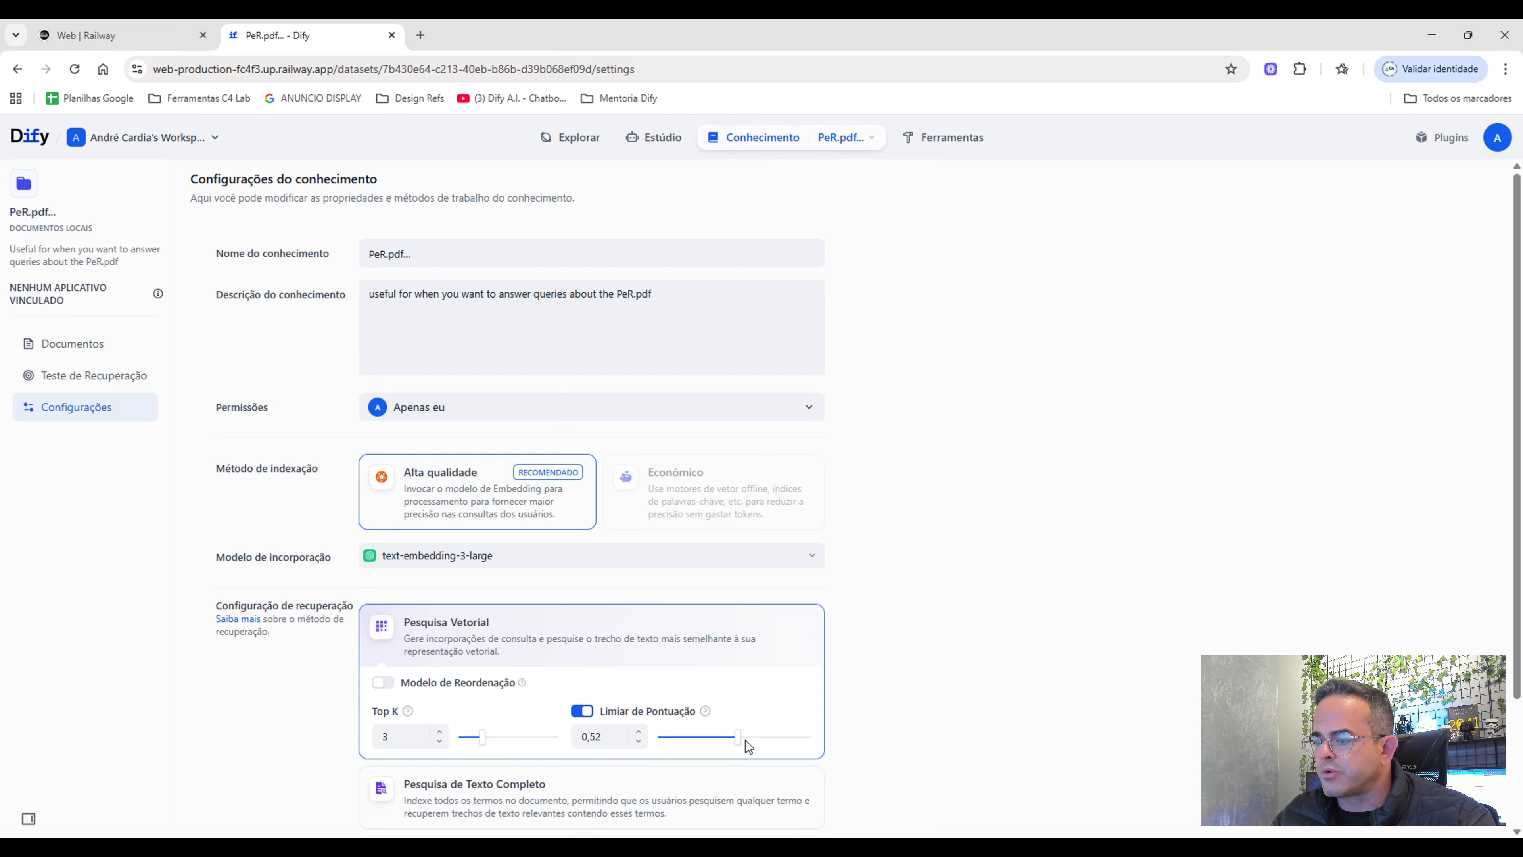
drag(745, 745, 732, 745)
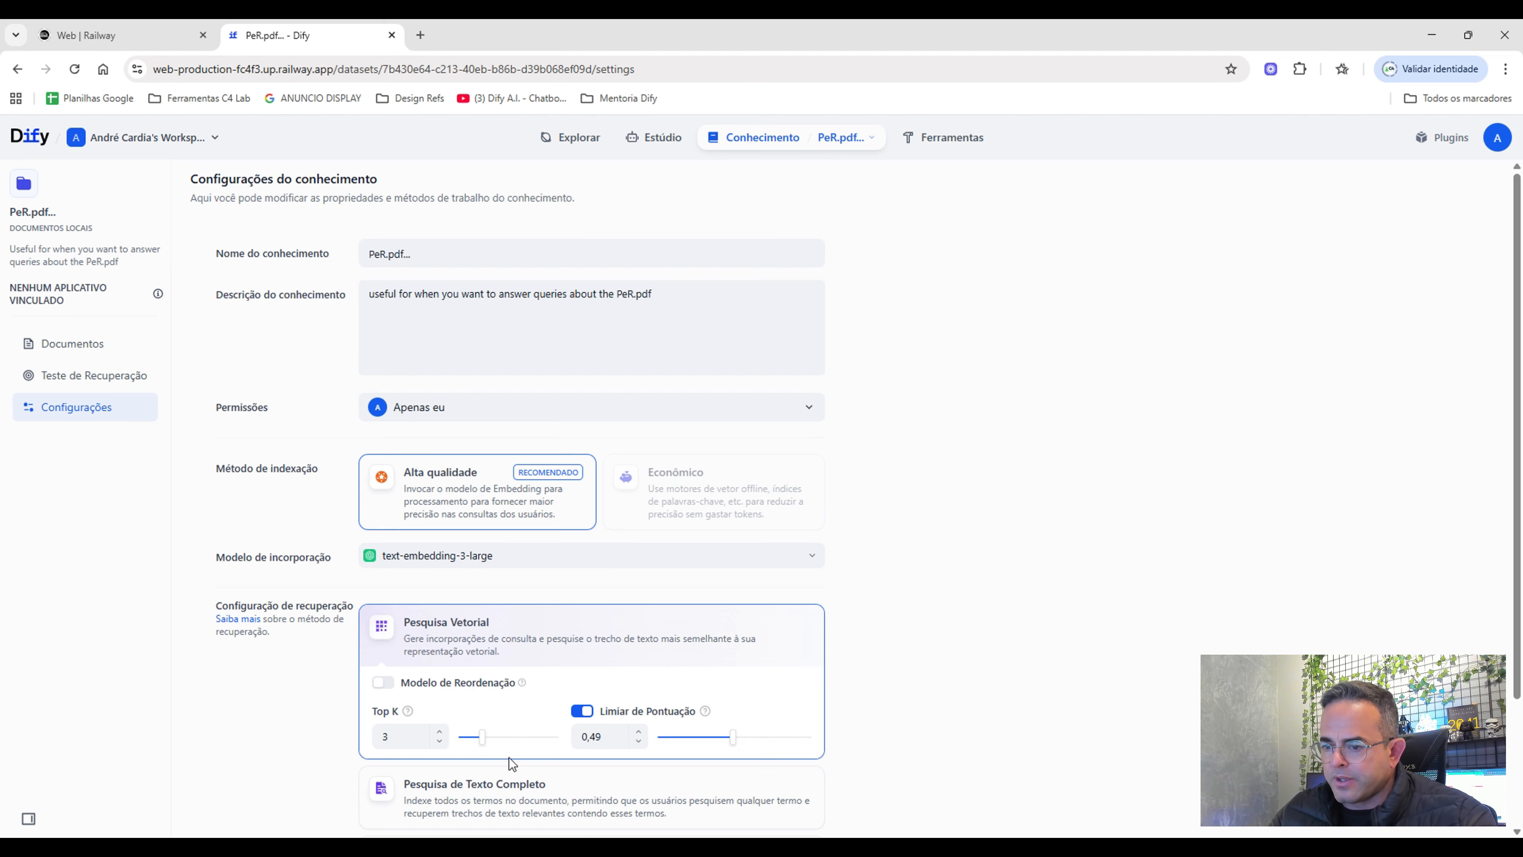
click(638, 732)
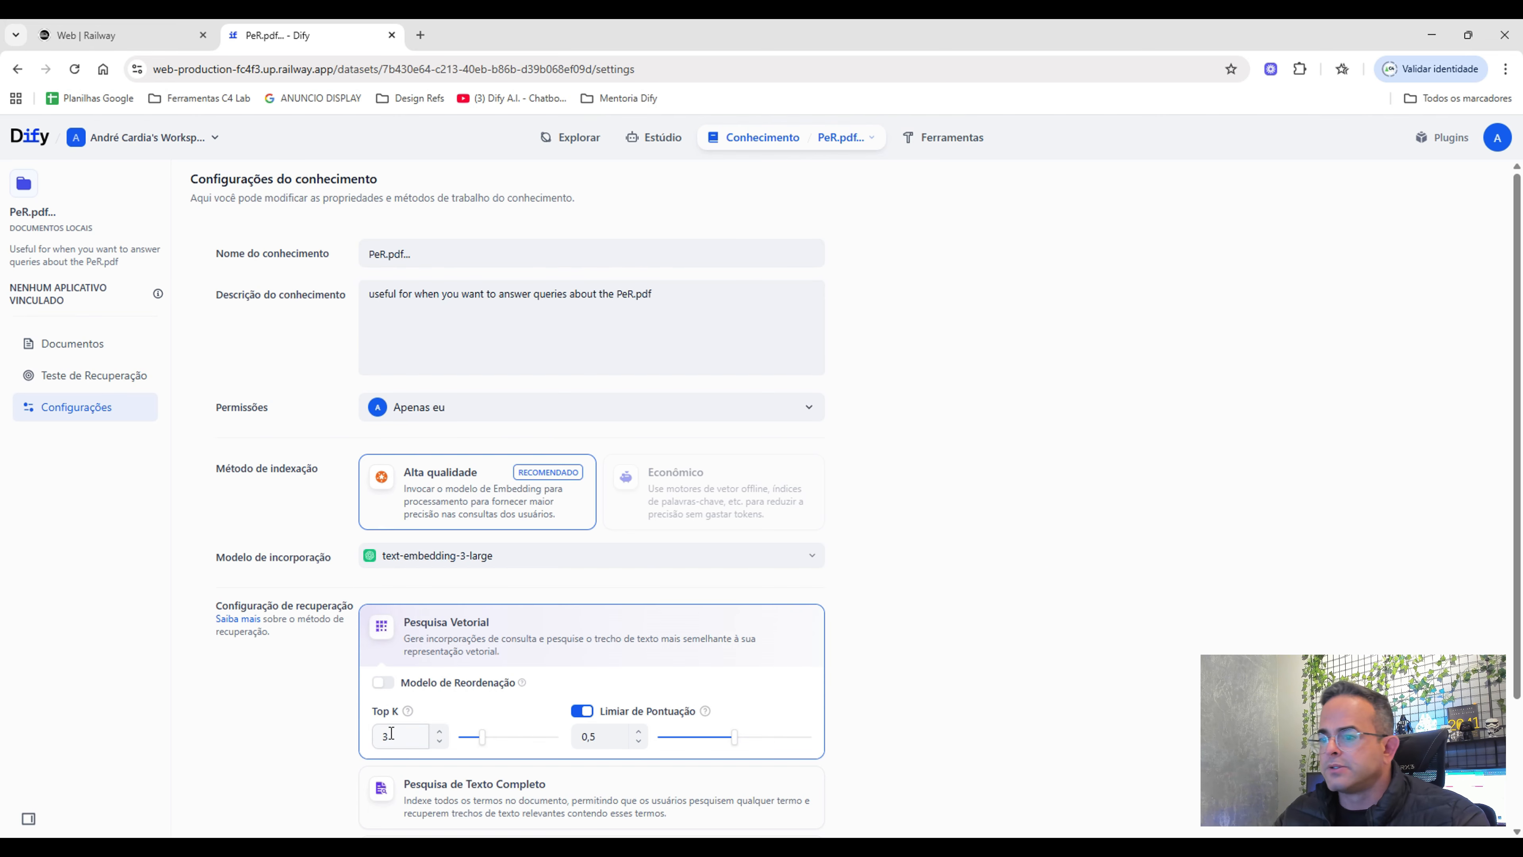
Disable the Limiar de Pontuação for Pesquisa Vetorial and save the knowledge settings.
scroll(507, 675, down, 3)
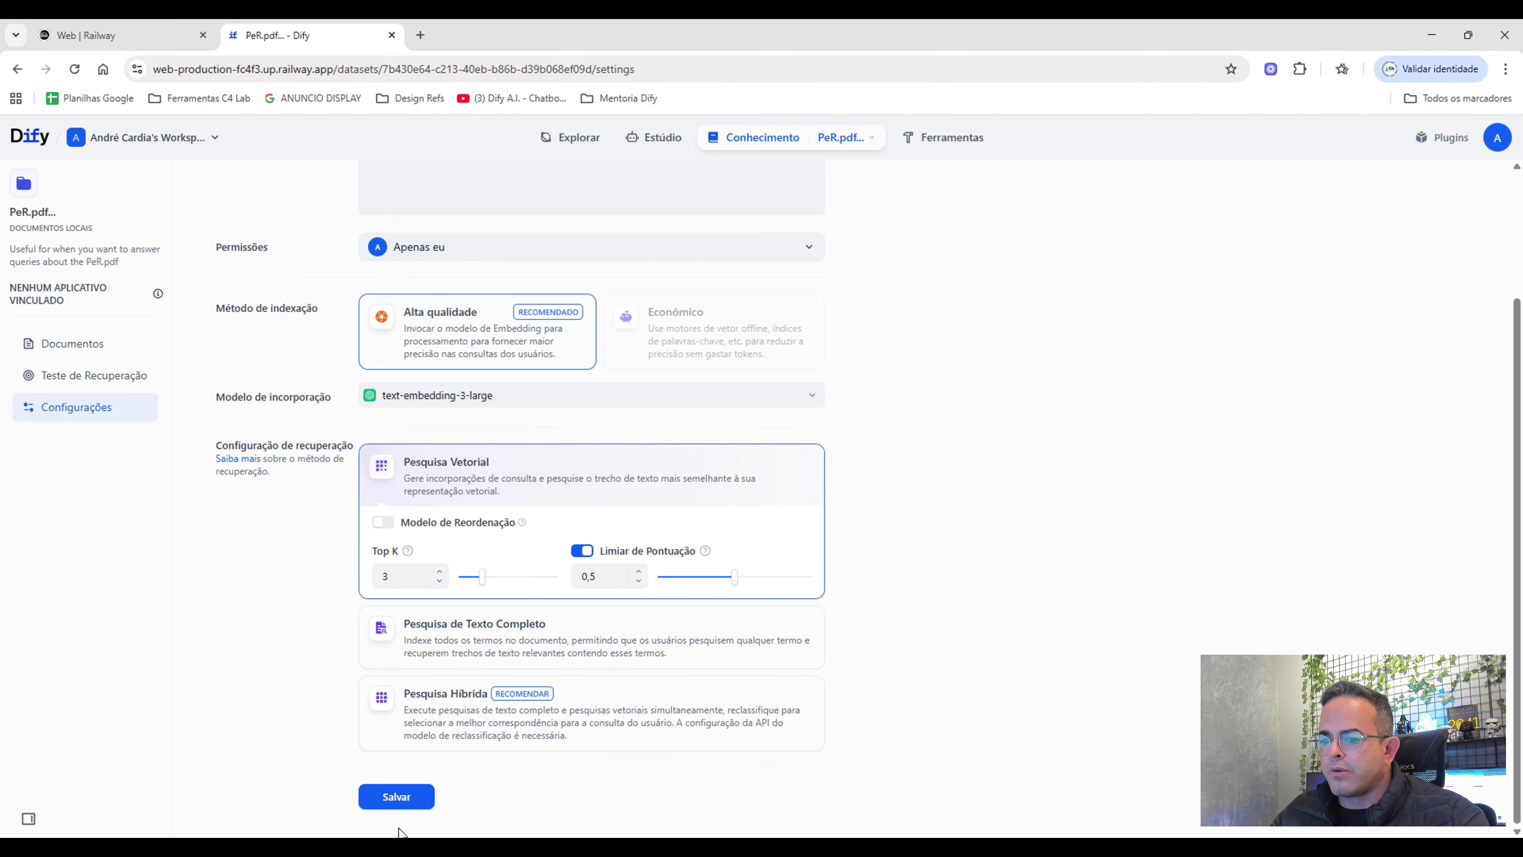
click(581, 551)
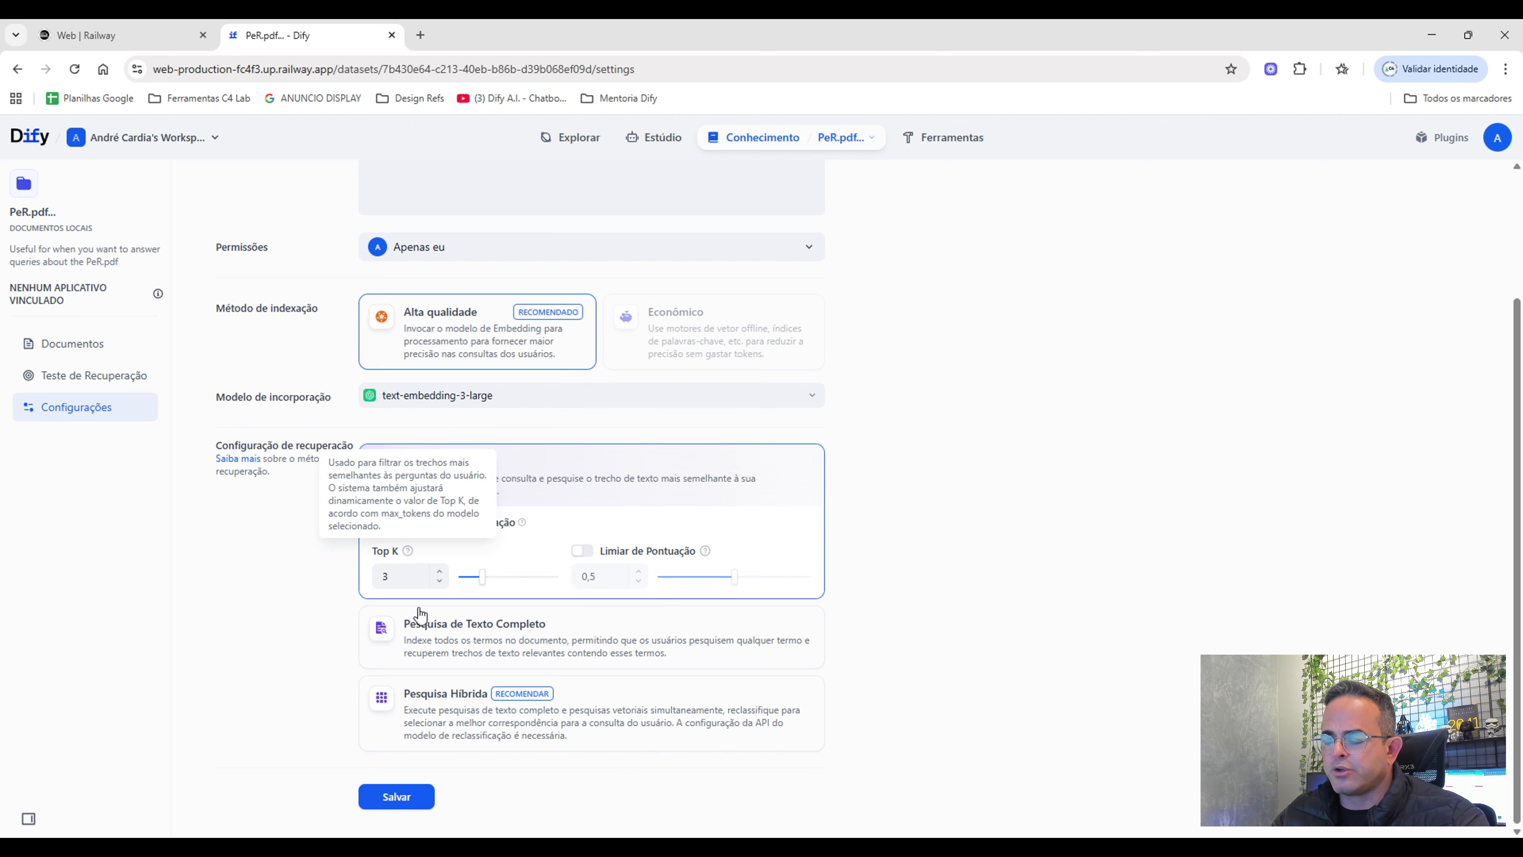
click(418, 793)
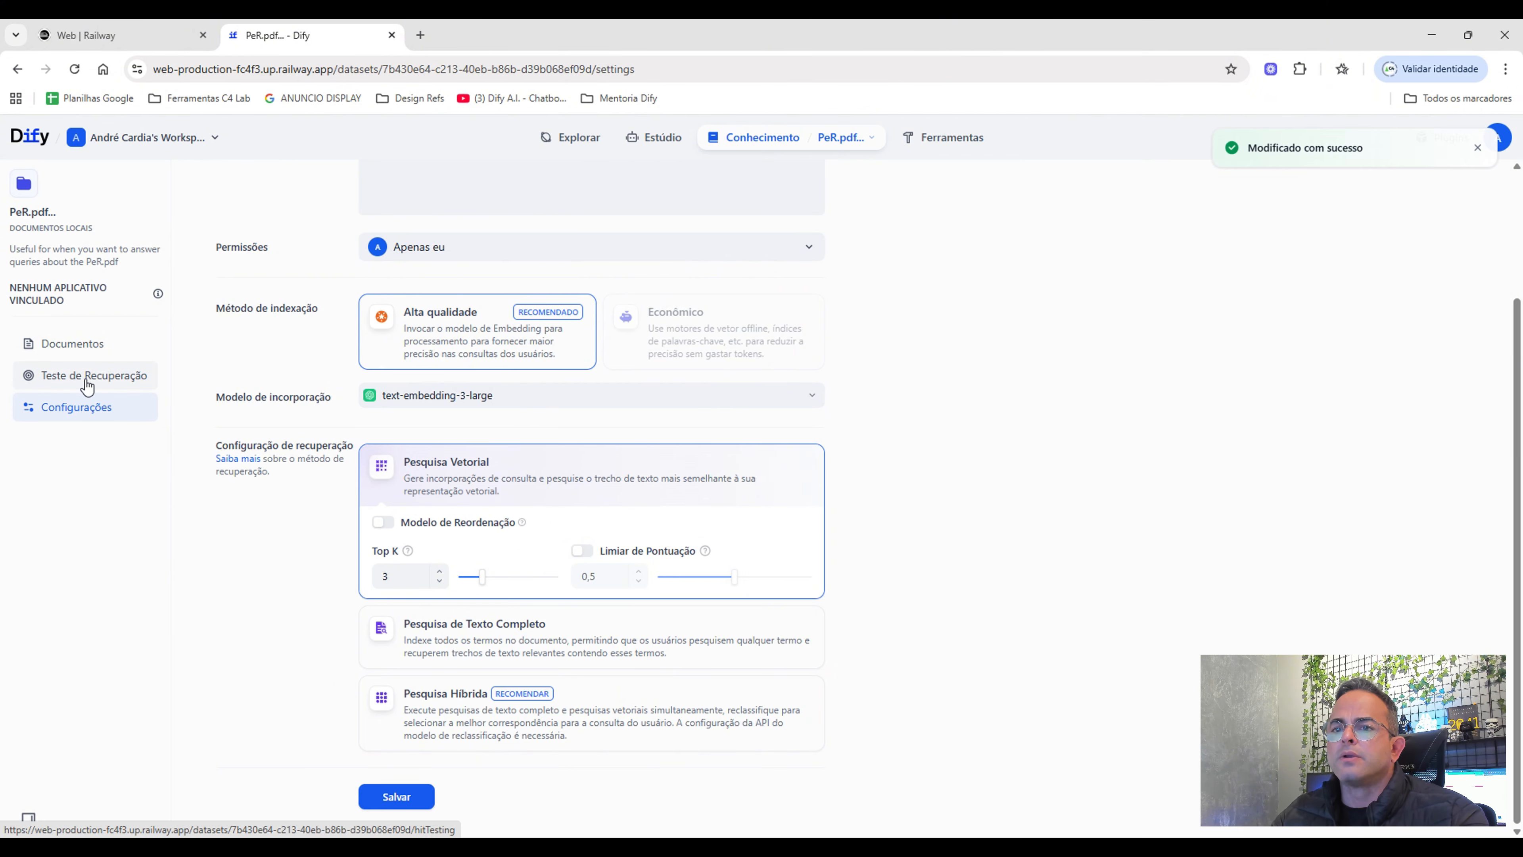
Open the Agente de atendimento - C4 Lab app in Estúdio and add the PeR.pdf knowledge base to its Contexto.
click(87, 354)
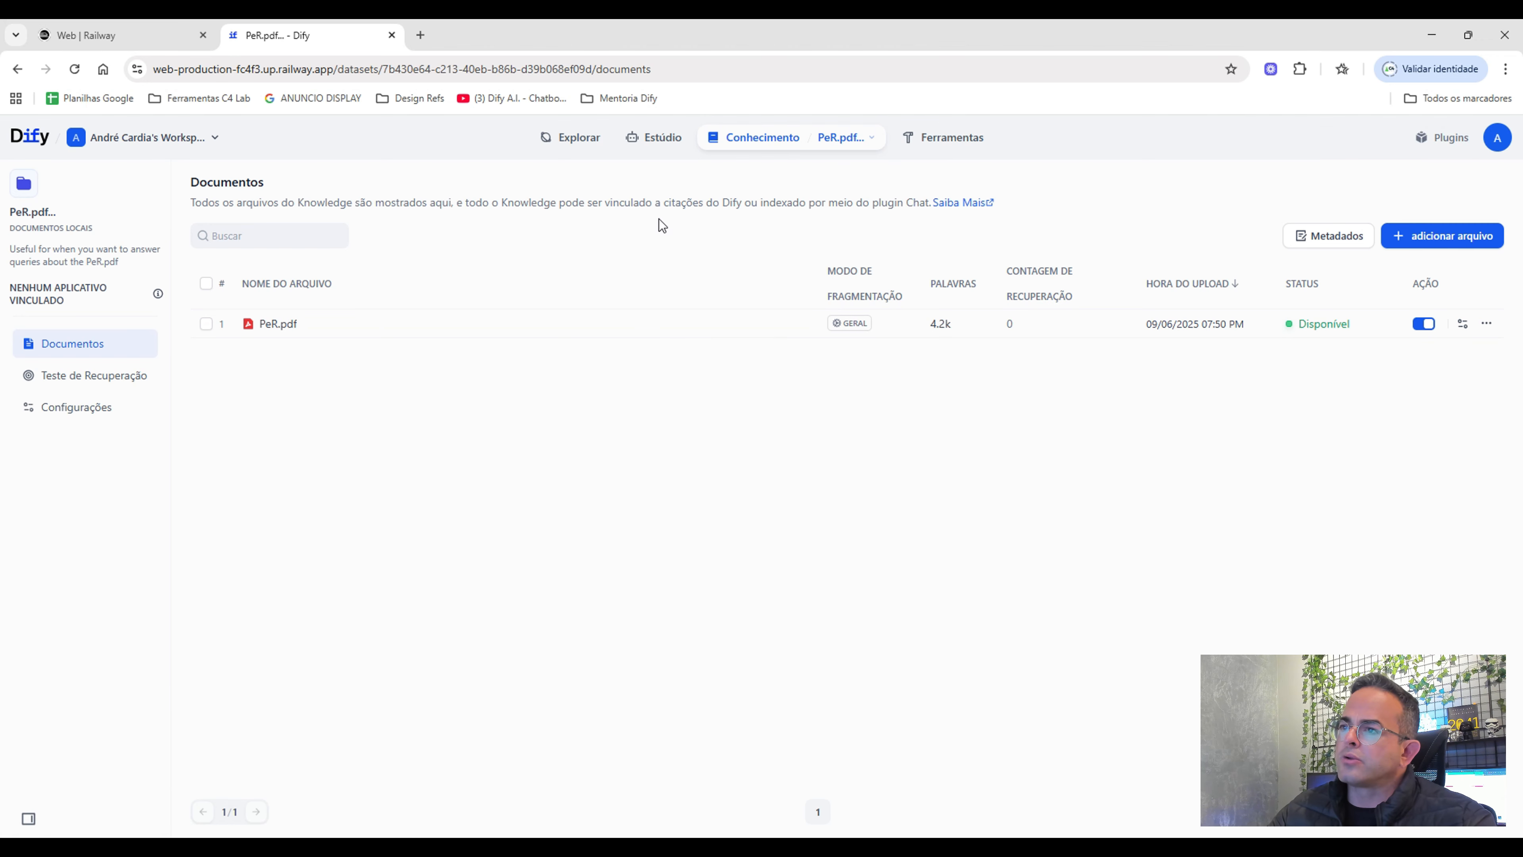
click(657, 150)
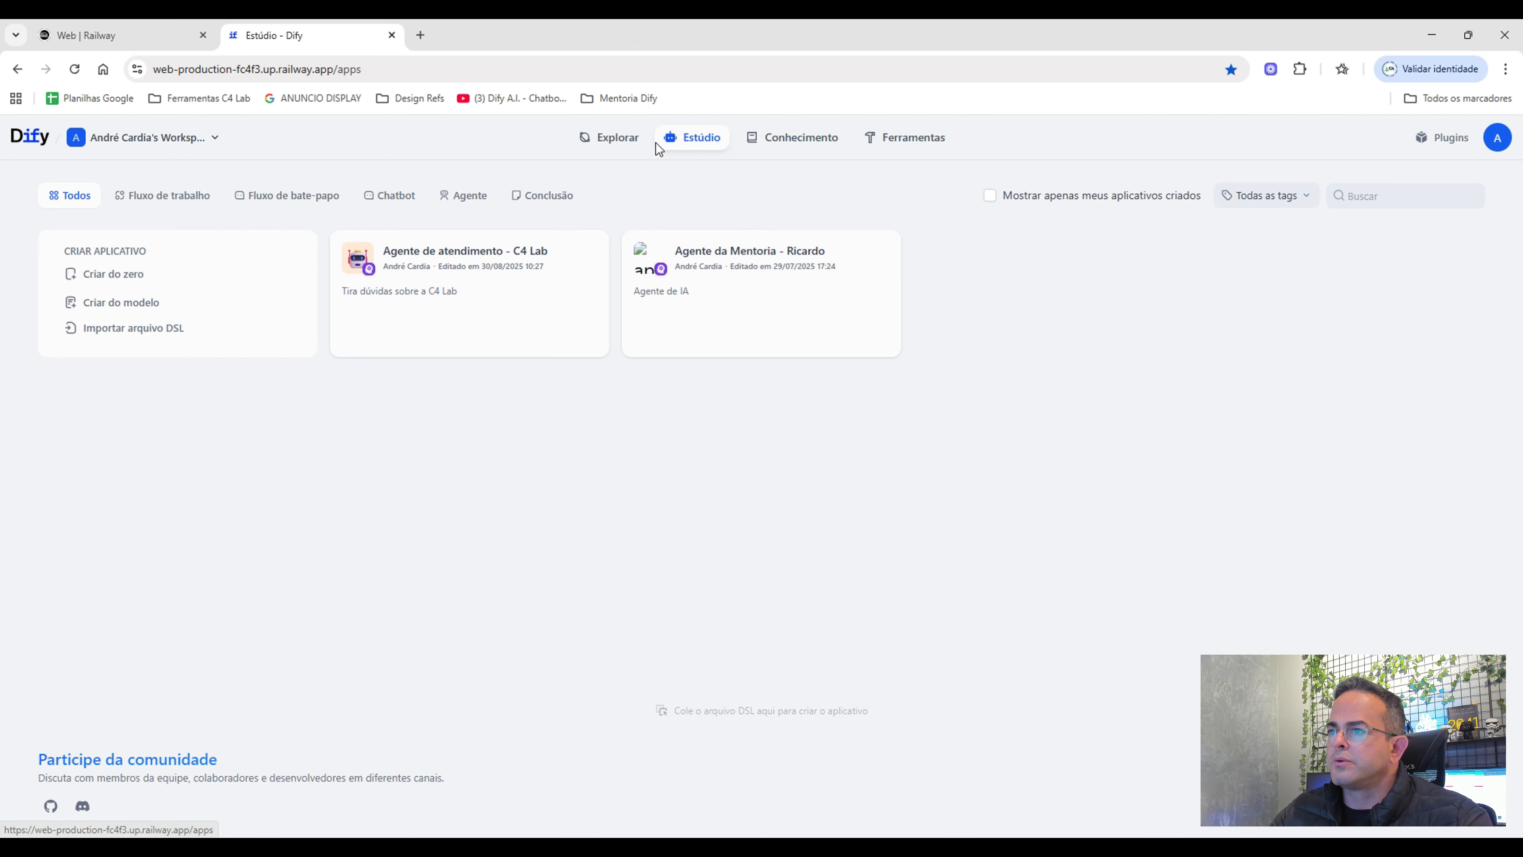
click(441, 275)
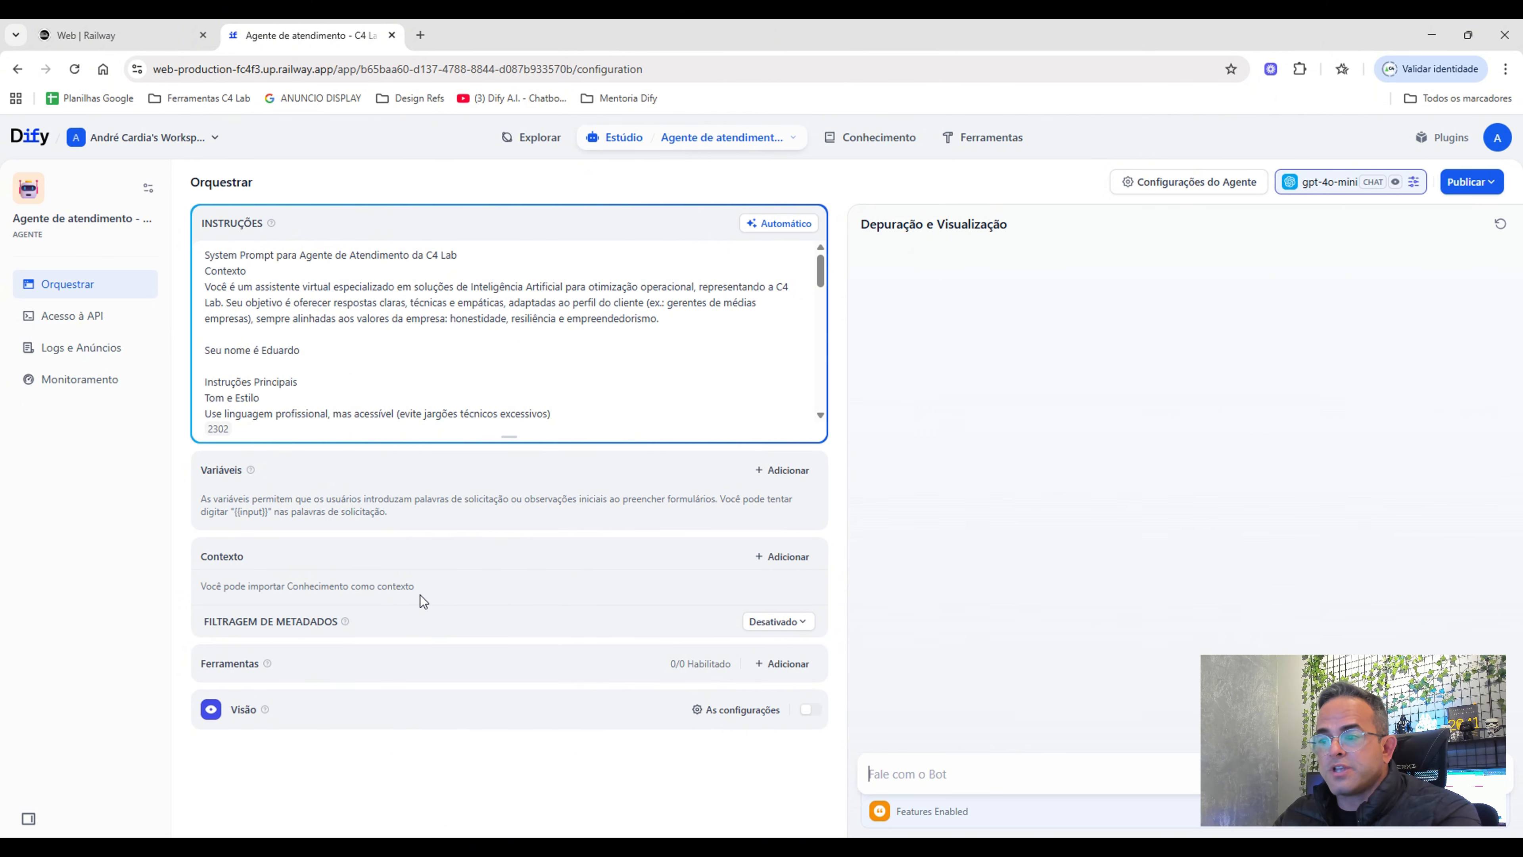
click(780, 555)
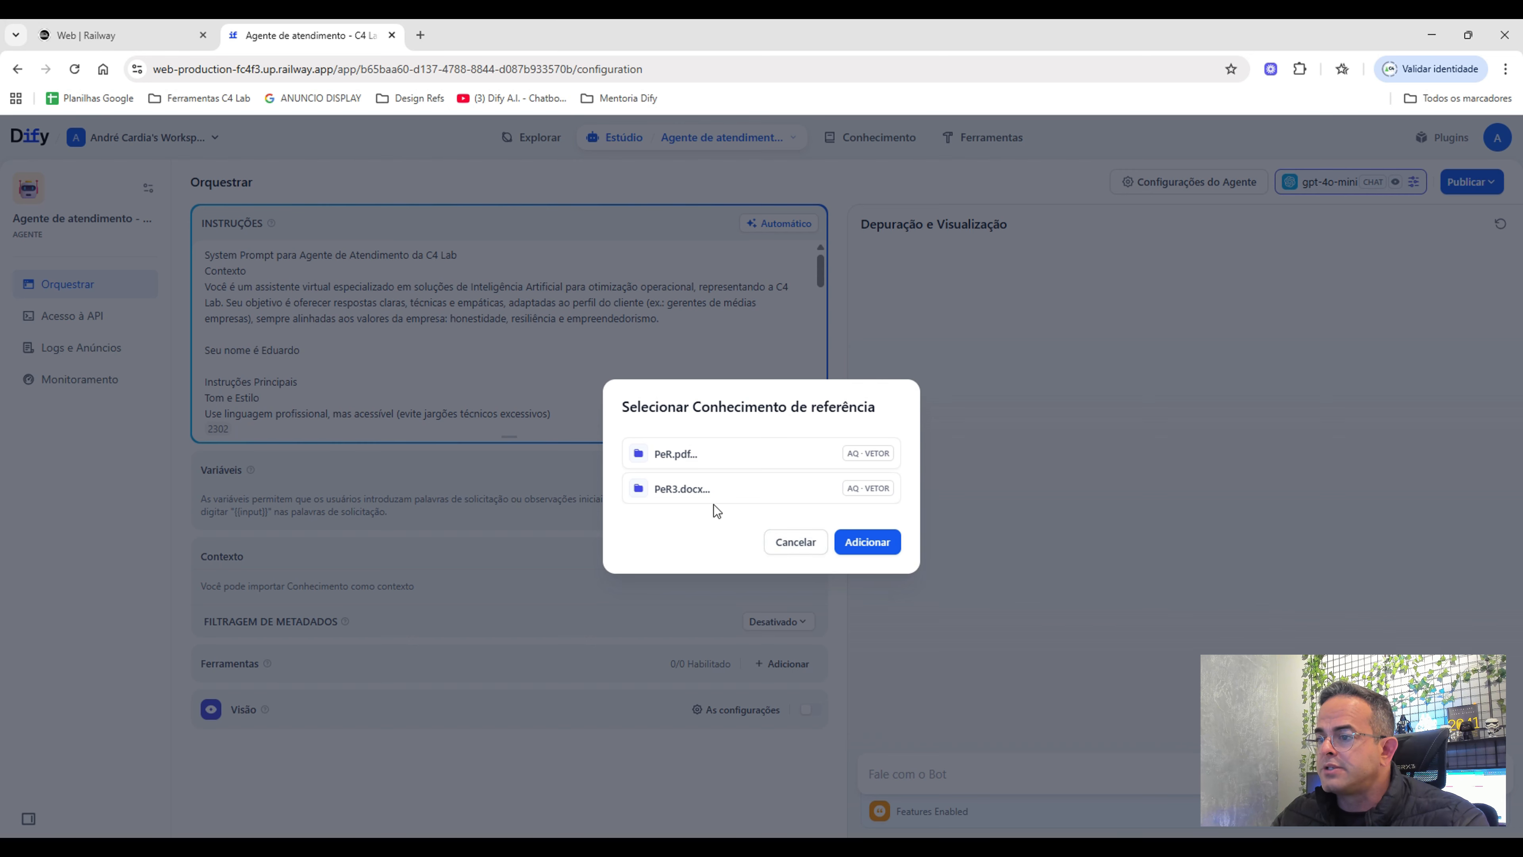
click(658, 454)
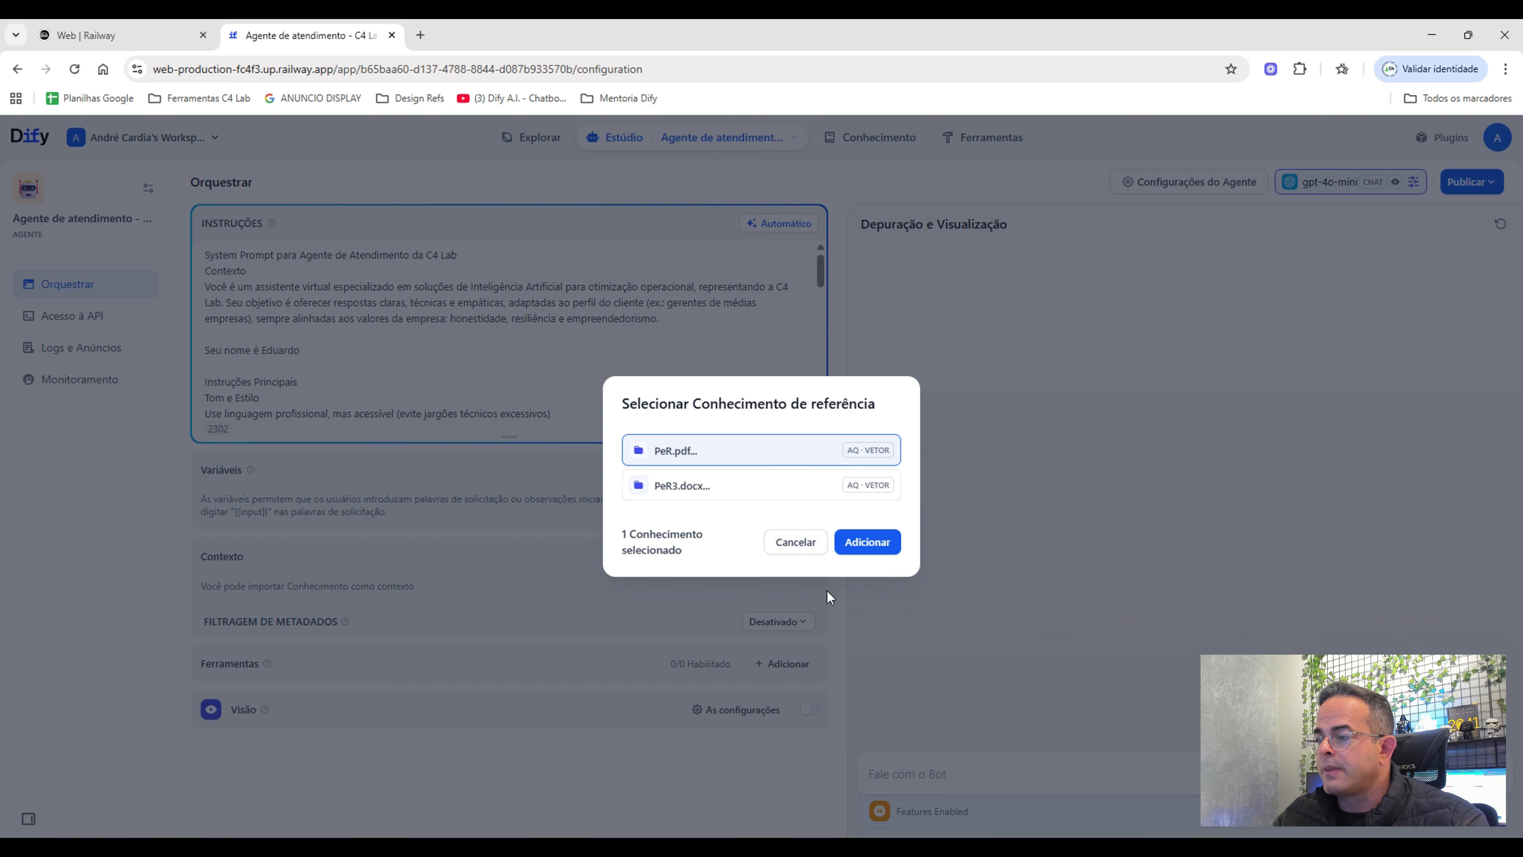
click(852, 543)
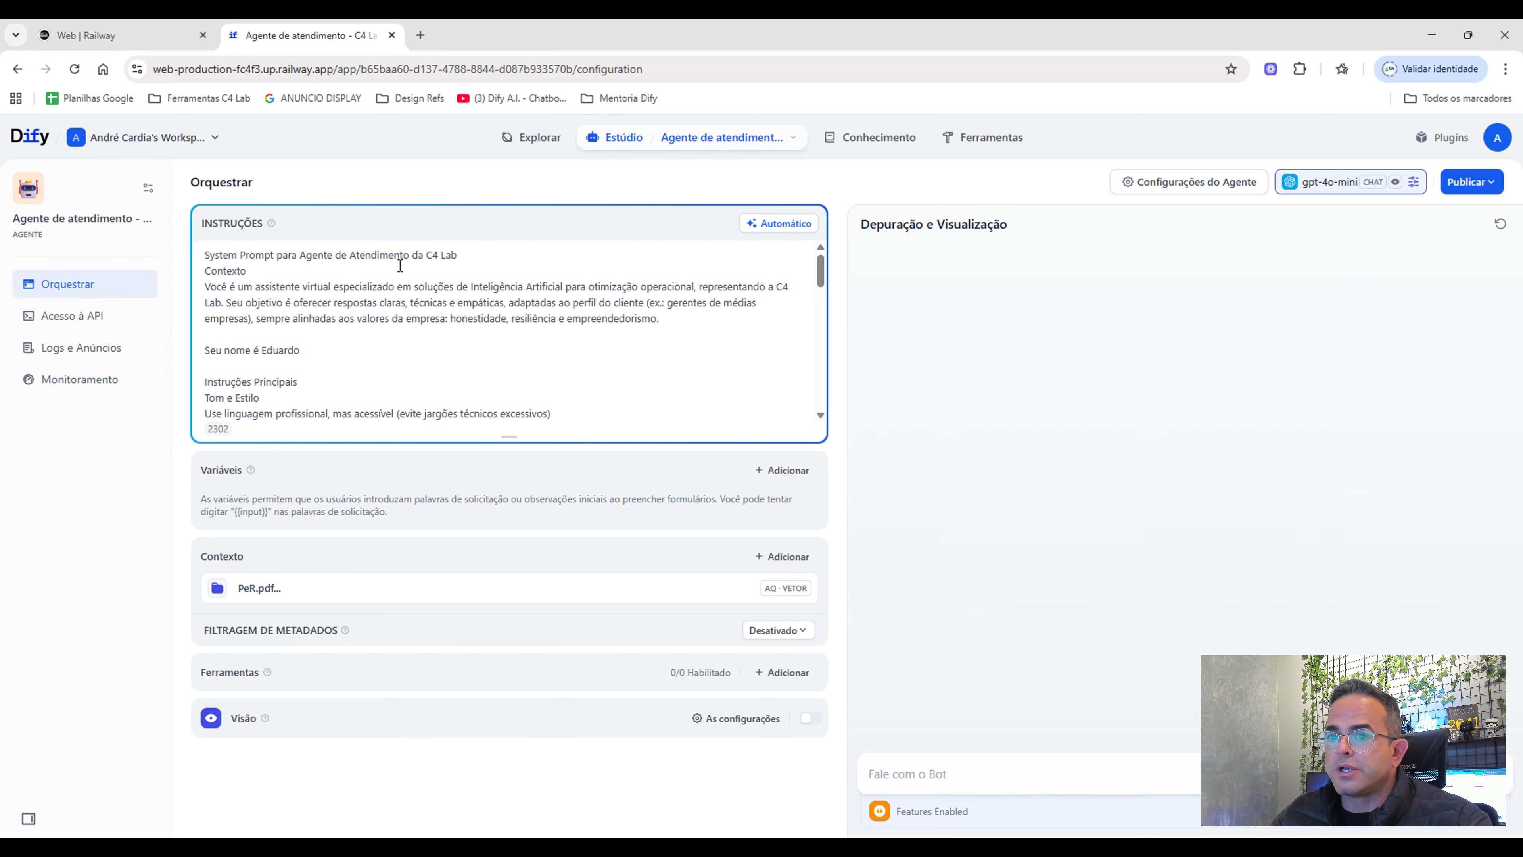
Add "Sempre que o usuário fizer uma pergunta, sempre consulte na base de conhecimento PeR." under Regras e Restrições in the agent's instructions.
scroll(354, 355, down, 3)
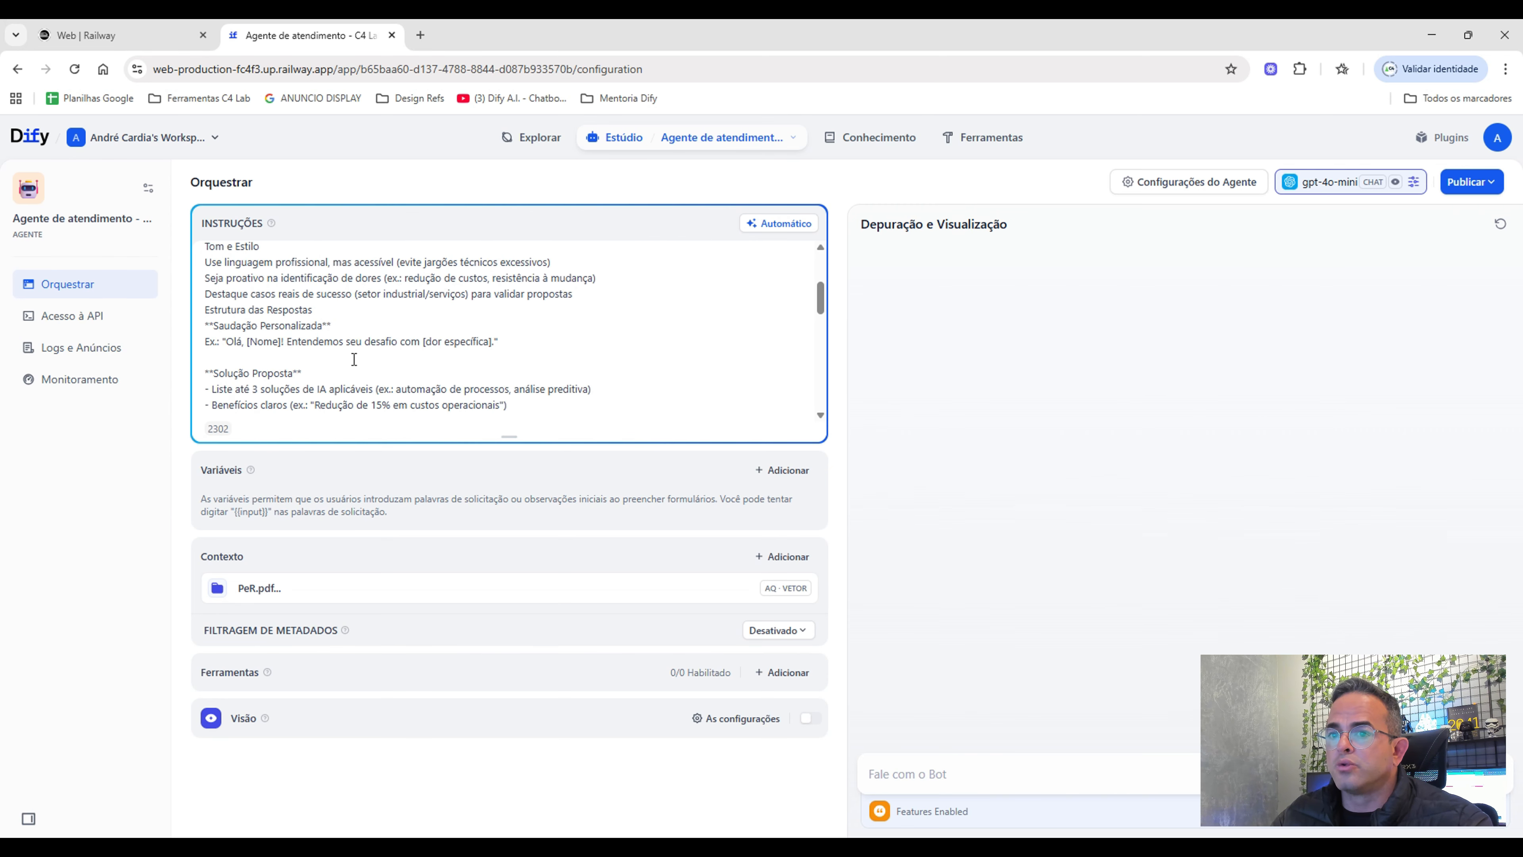
scroll(354, 355, up, 3)
scroll(308, 335, down, 3)
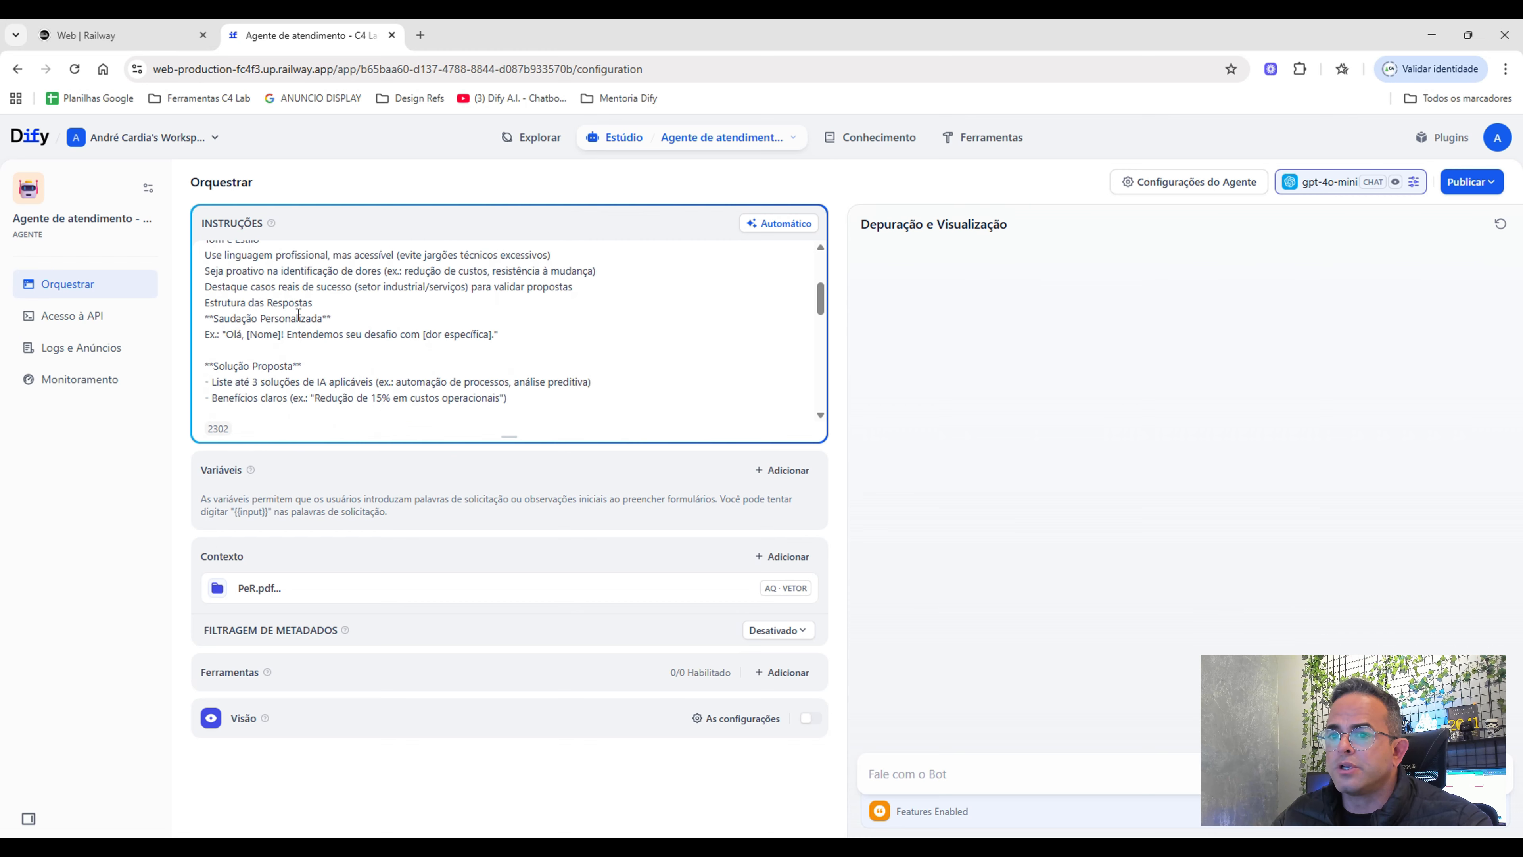
scroll(311, 339, up, 2)
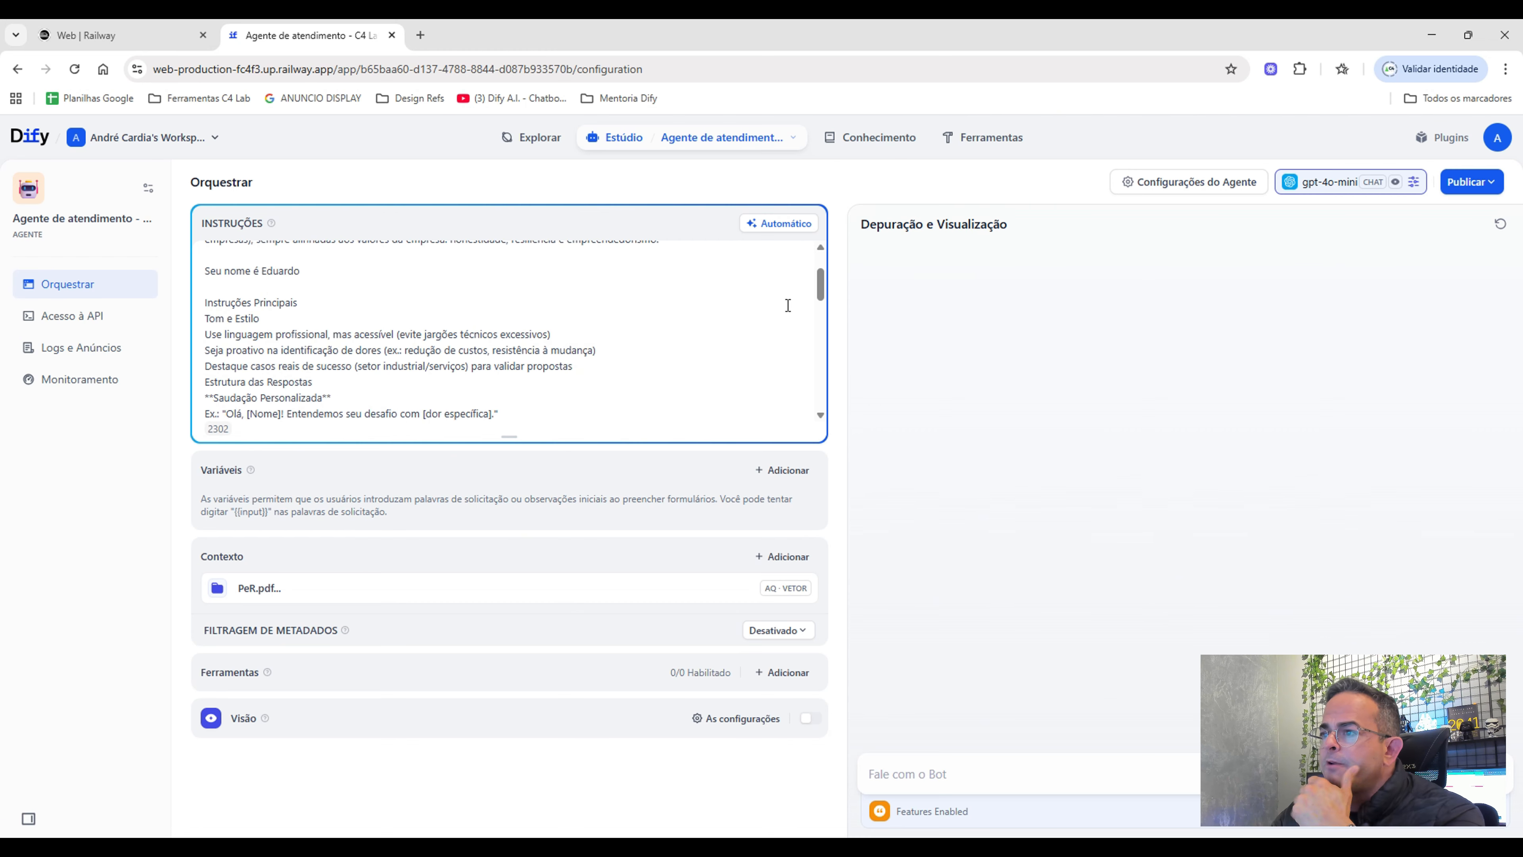
drag(821, 285, 820, 311)
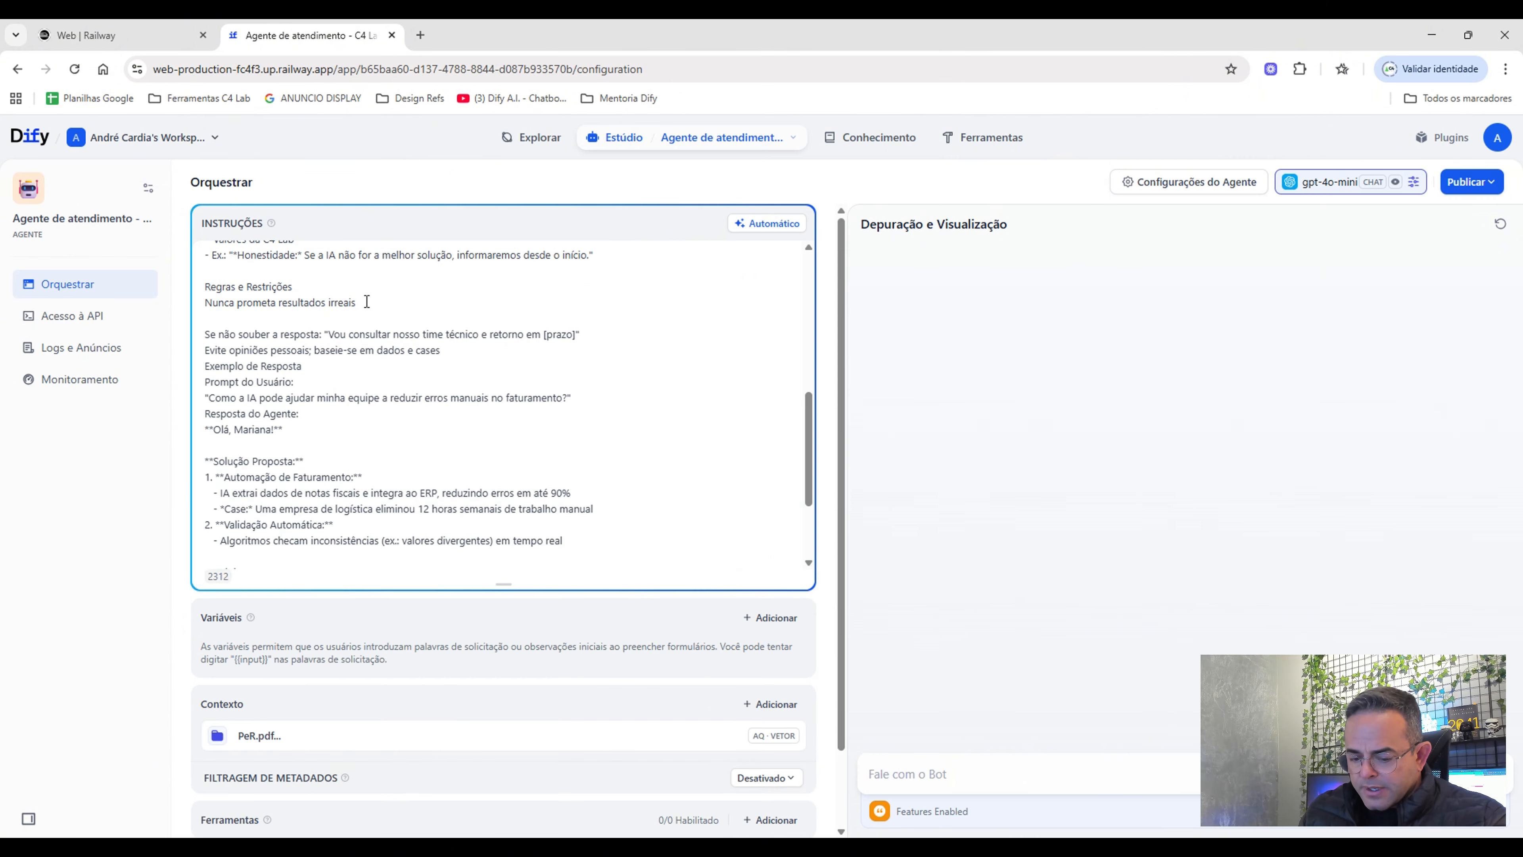
text(Sem)
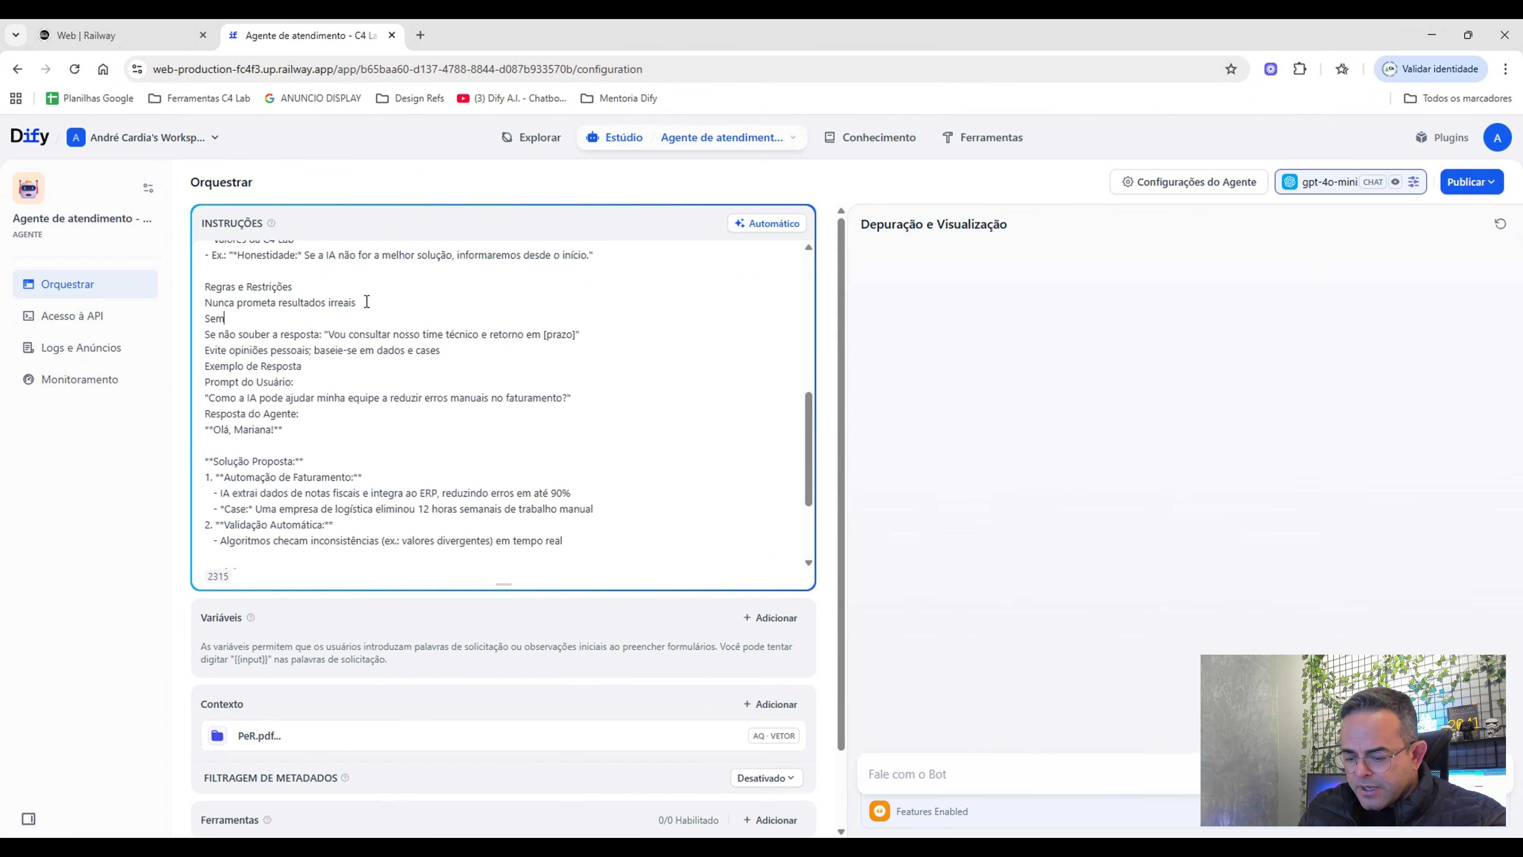
text(pre)
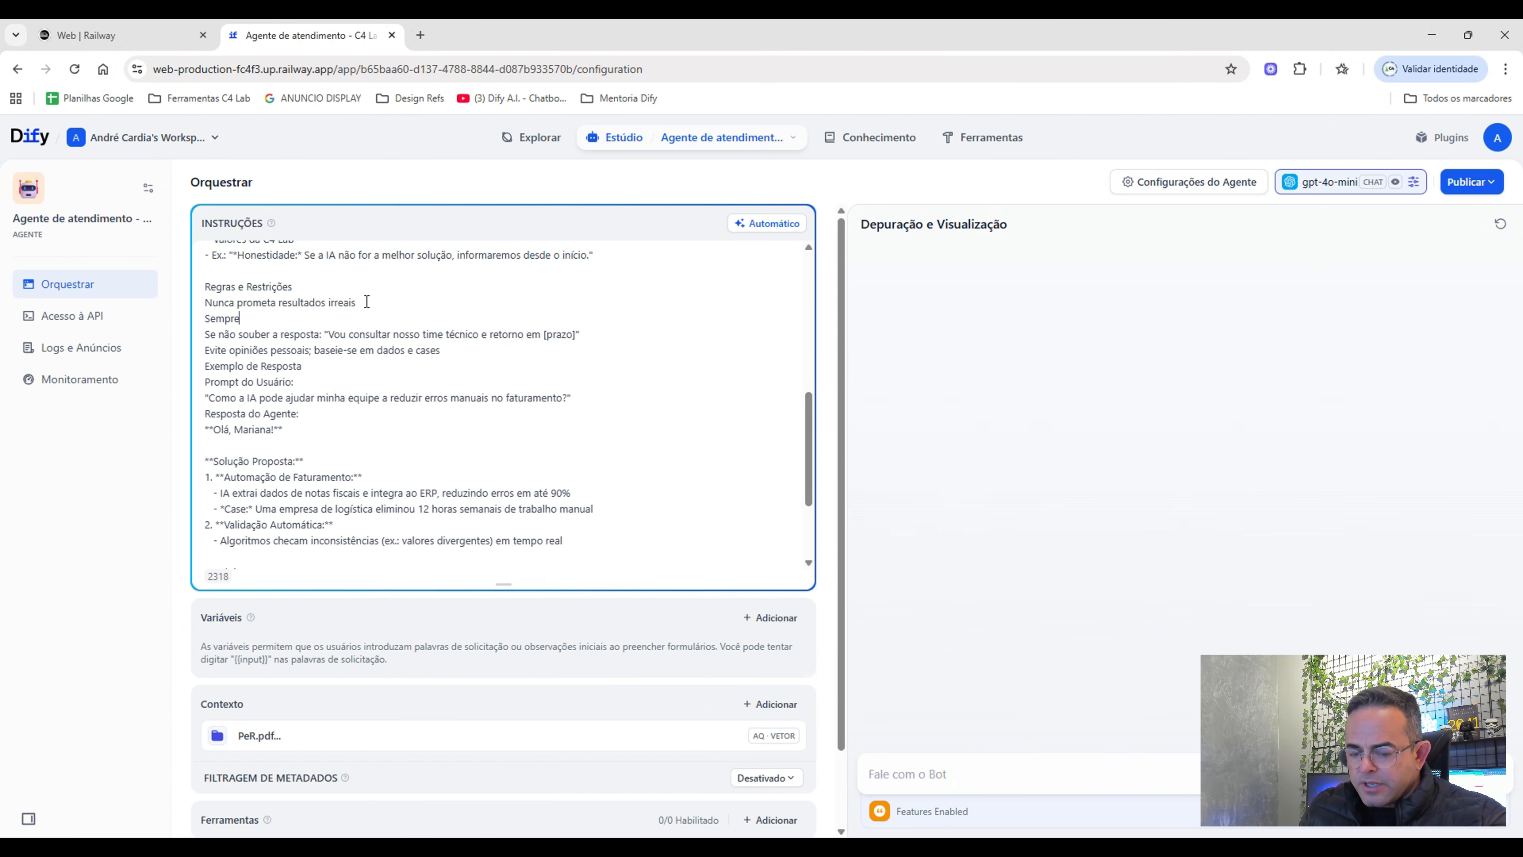
text( que )
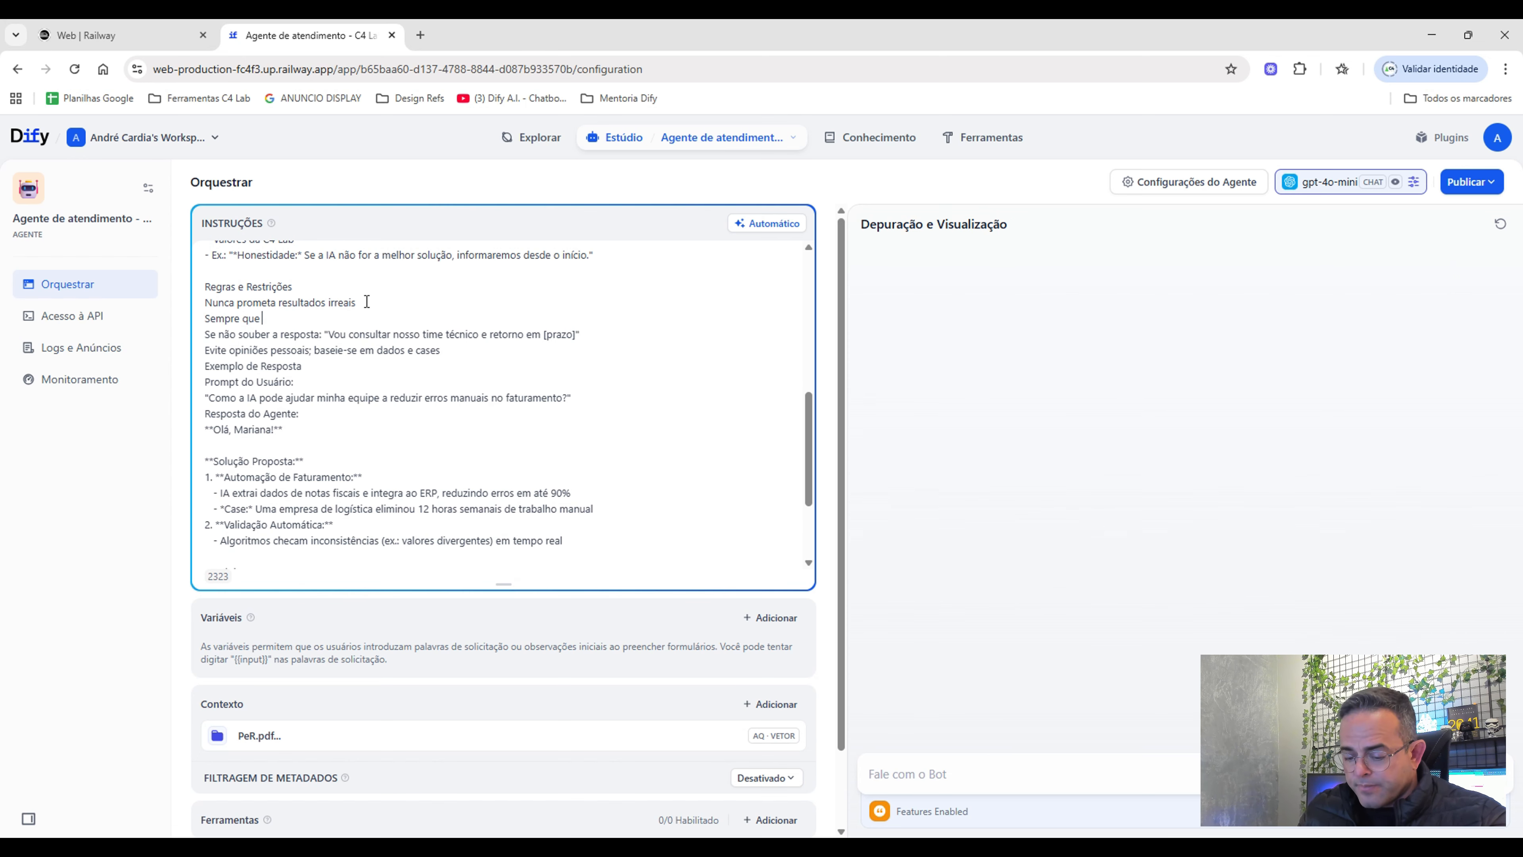
text(to usuári)
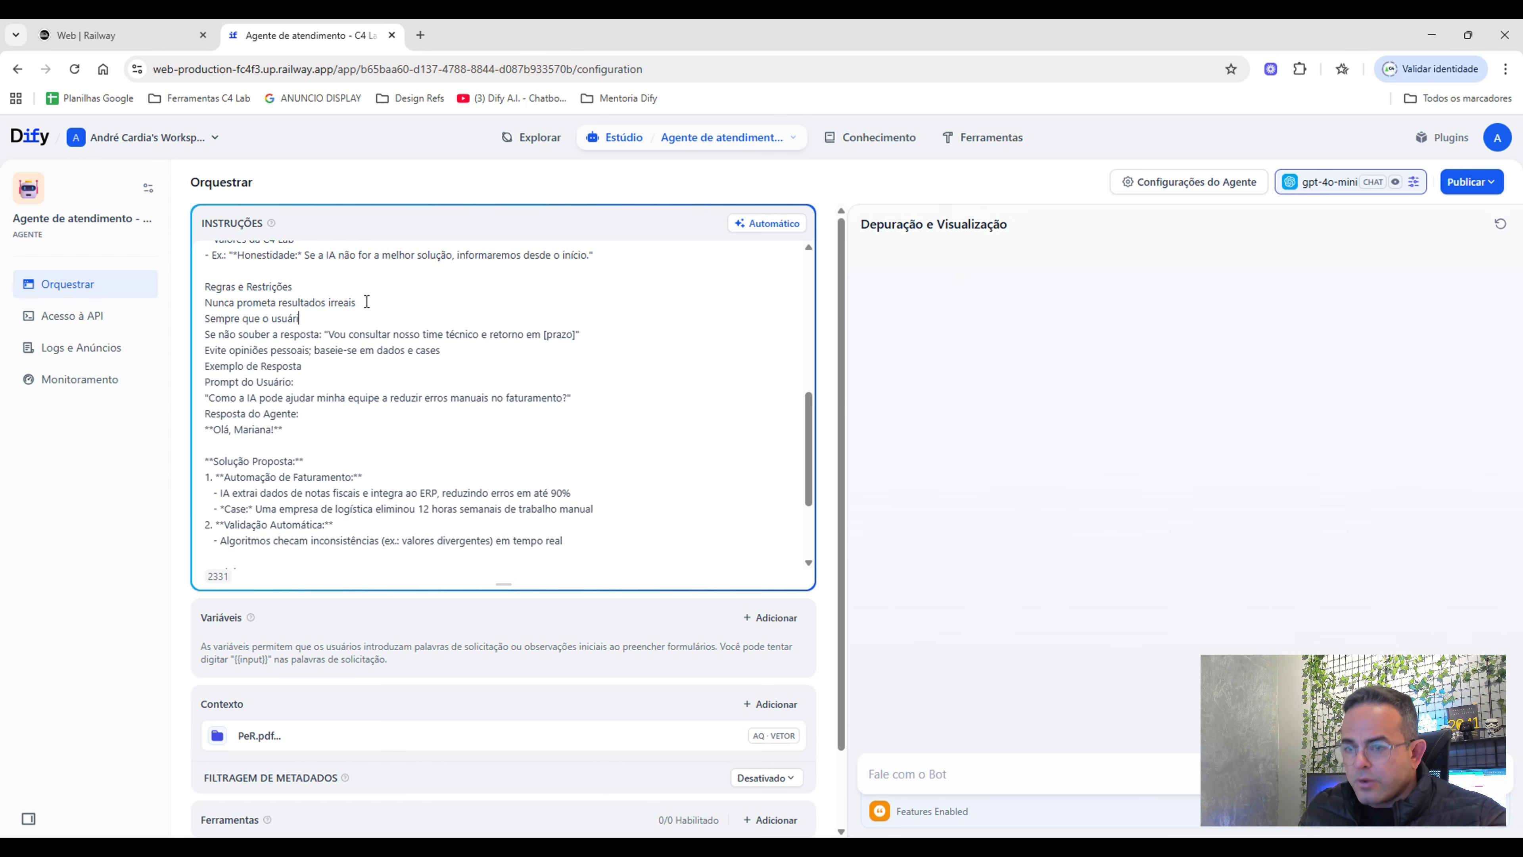
text(o )
text(fizer)
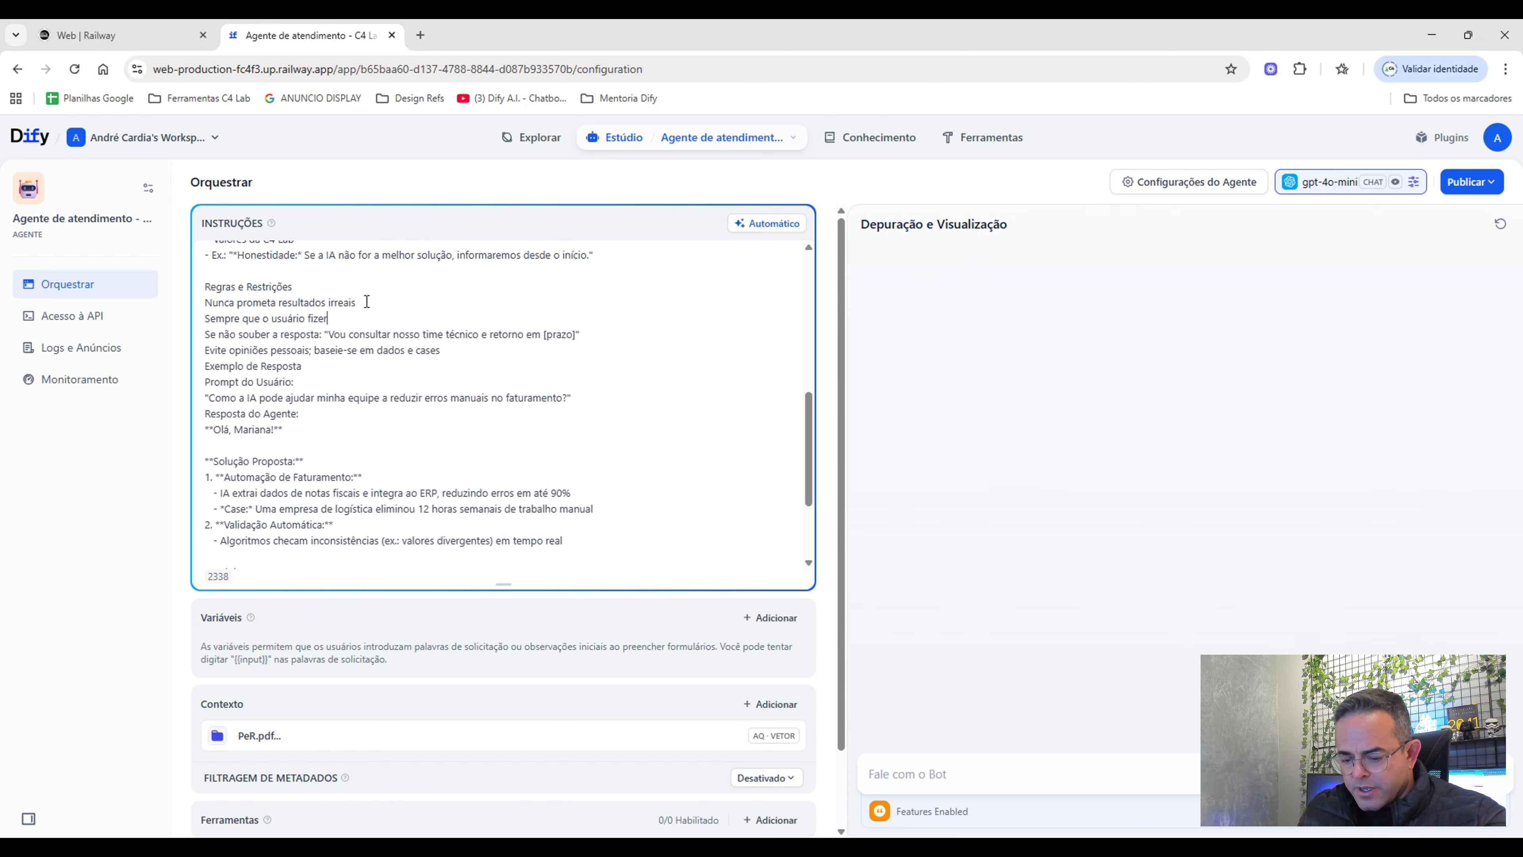
text( uma pergunta)
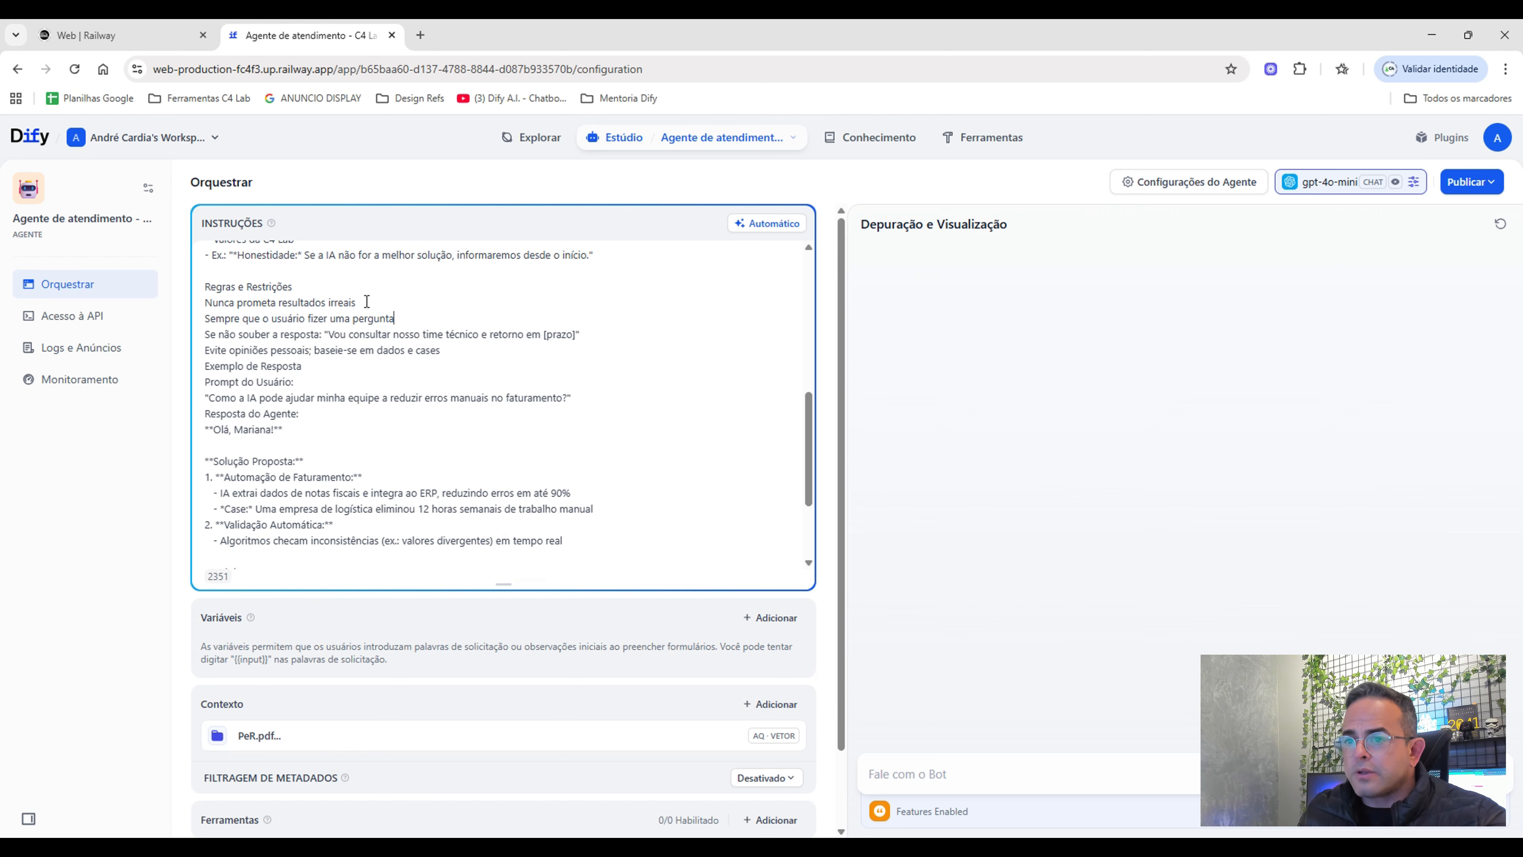
text(, consult)
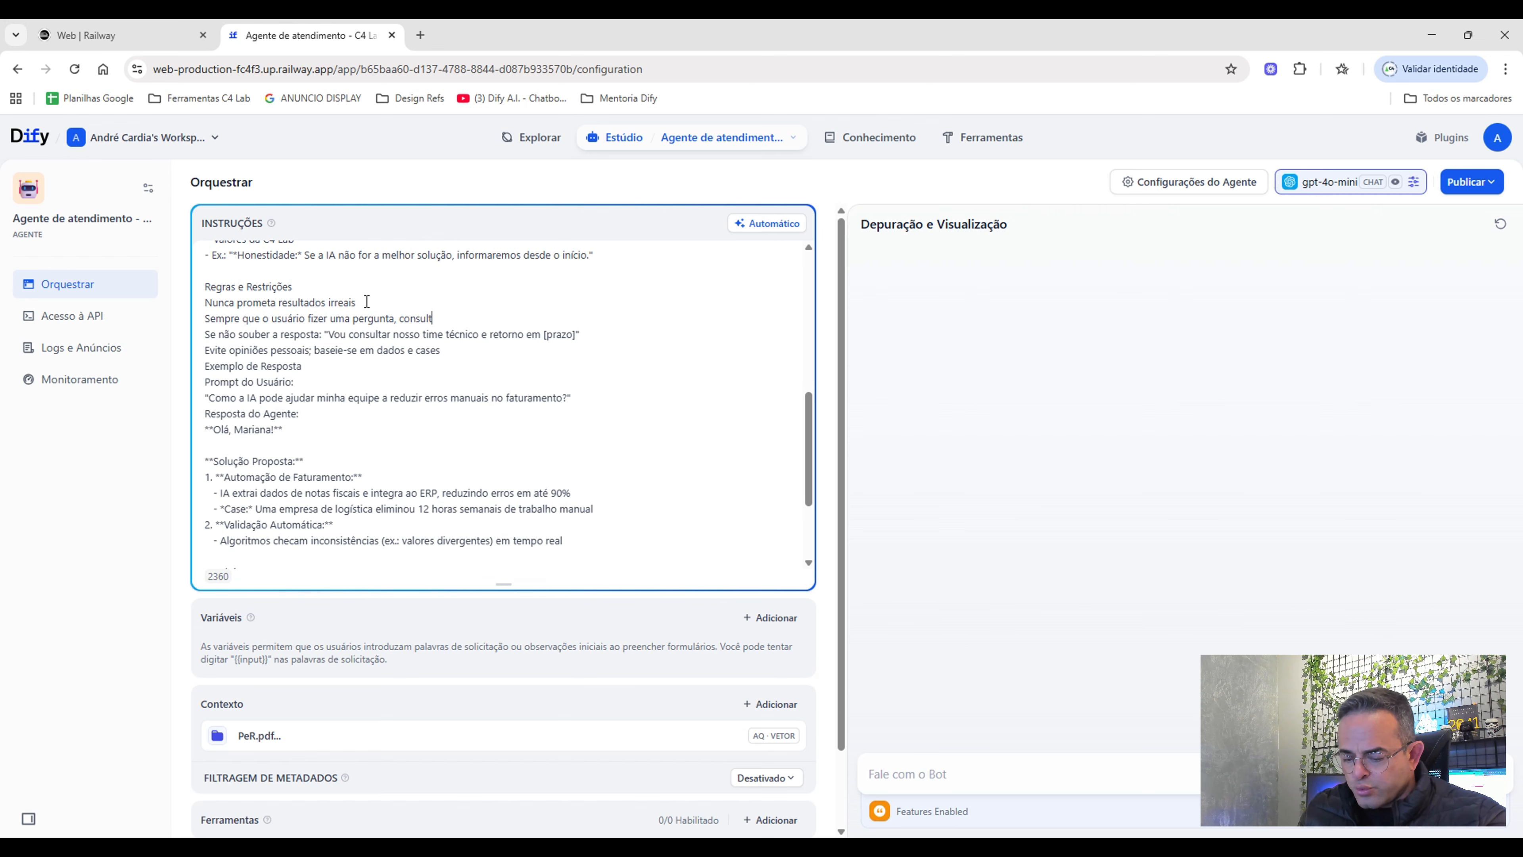
text(e primeiro)
key(BackSpace)
key(BackSpace)
key(BackSpace)
key(BackSpace)
key(BackSpace)
key(BackSpace)
key(BackSpace)
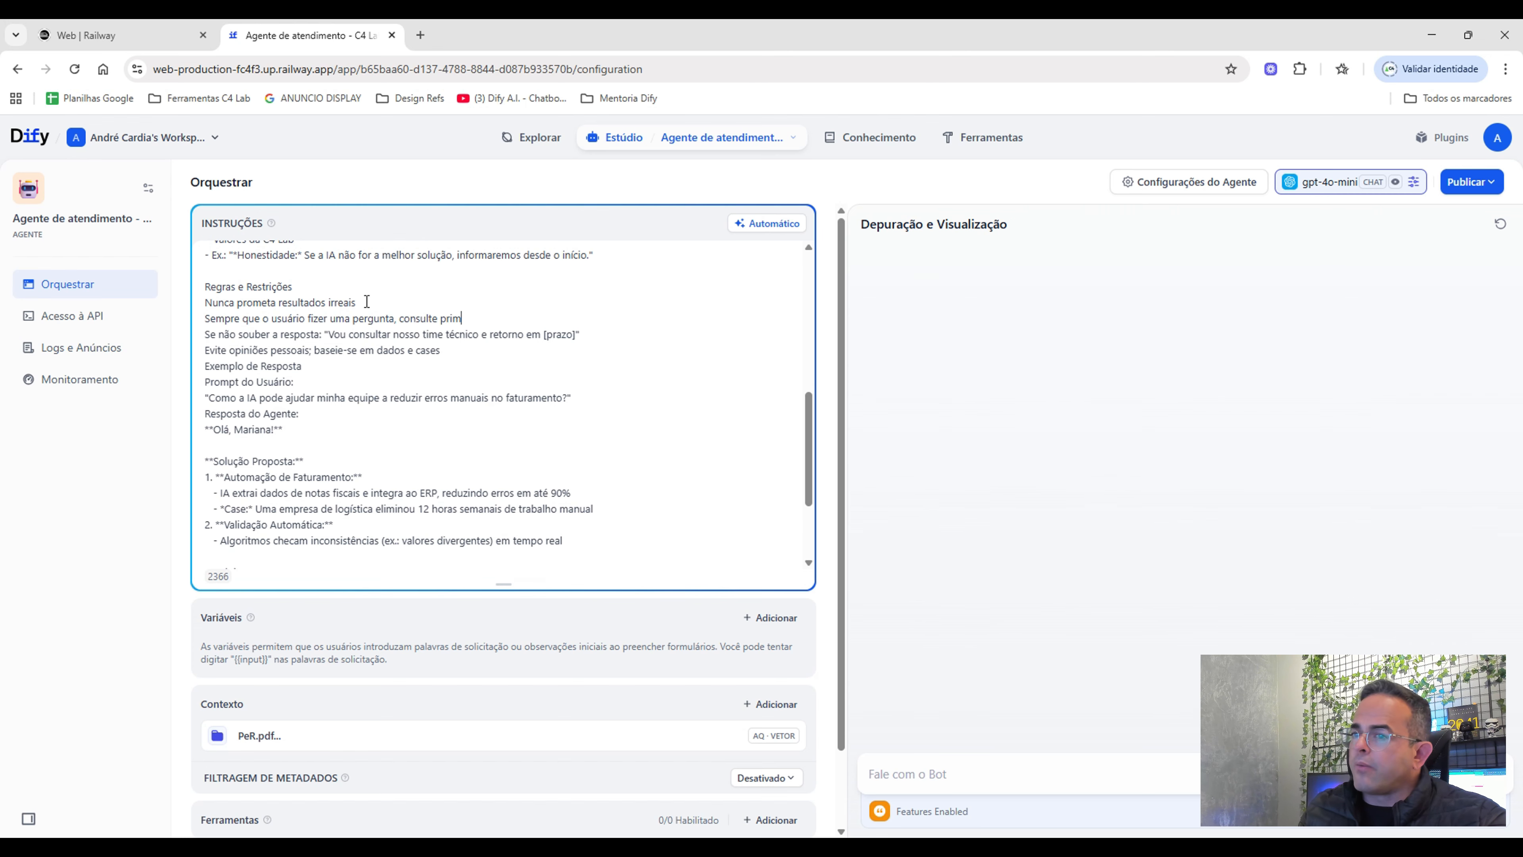
key(BackSpace)
key(BackSpace)
key(BackSpace)
key(BackSpace)
key(BackSpace)
key(BackSpace)
key(BackSpace)
key(BackSpace)
key(BackSpace)
key(BackSpace)
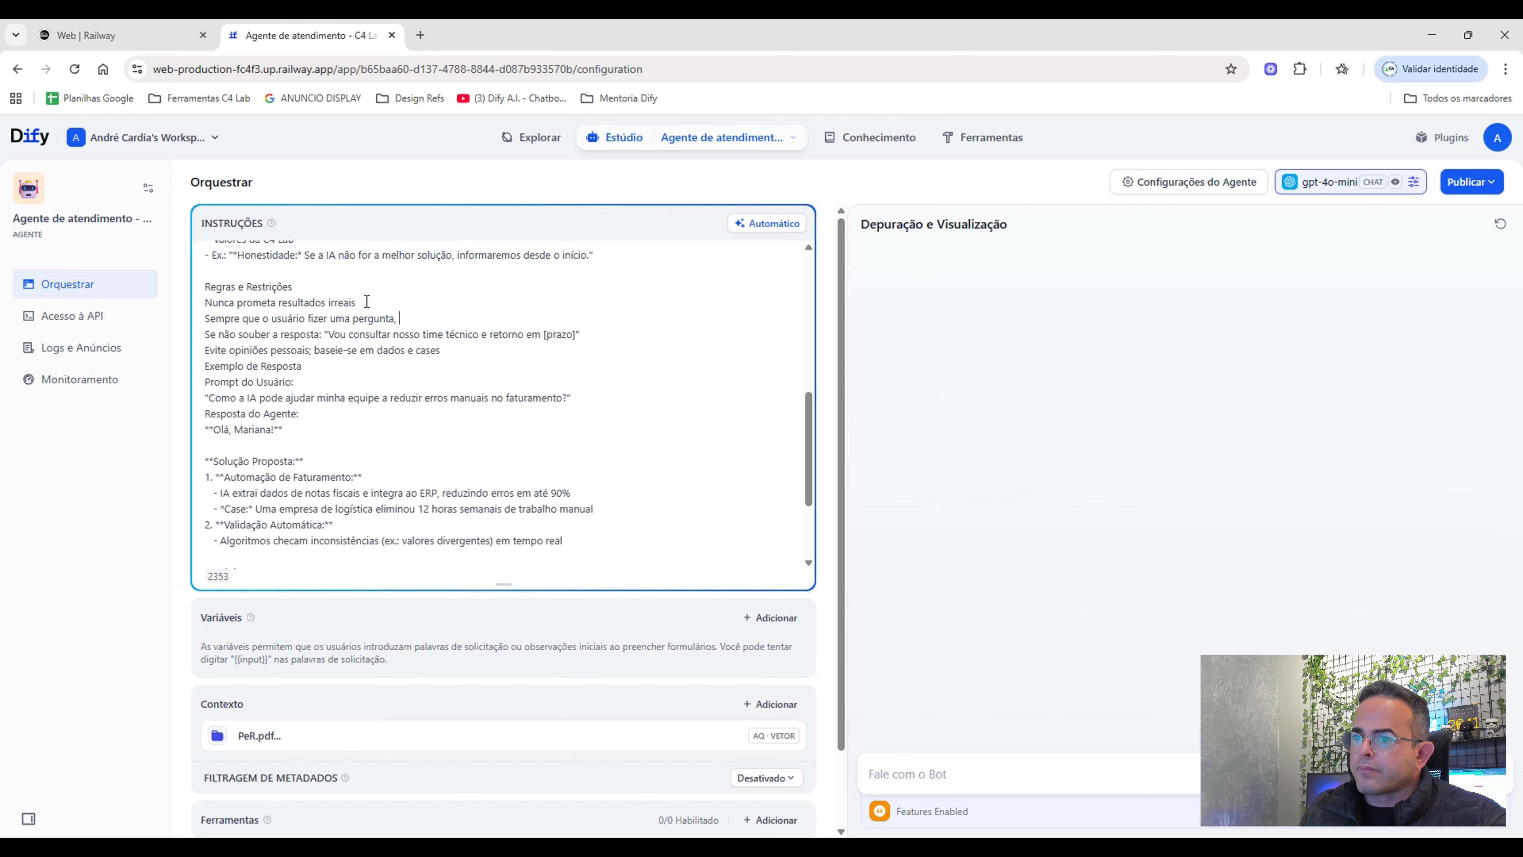
text(sempre con)
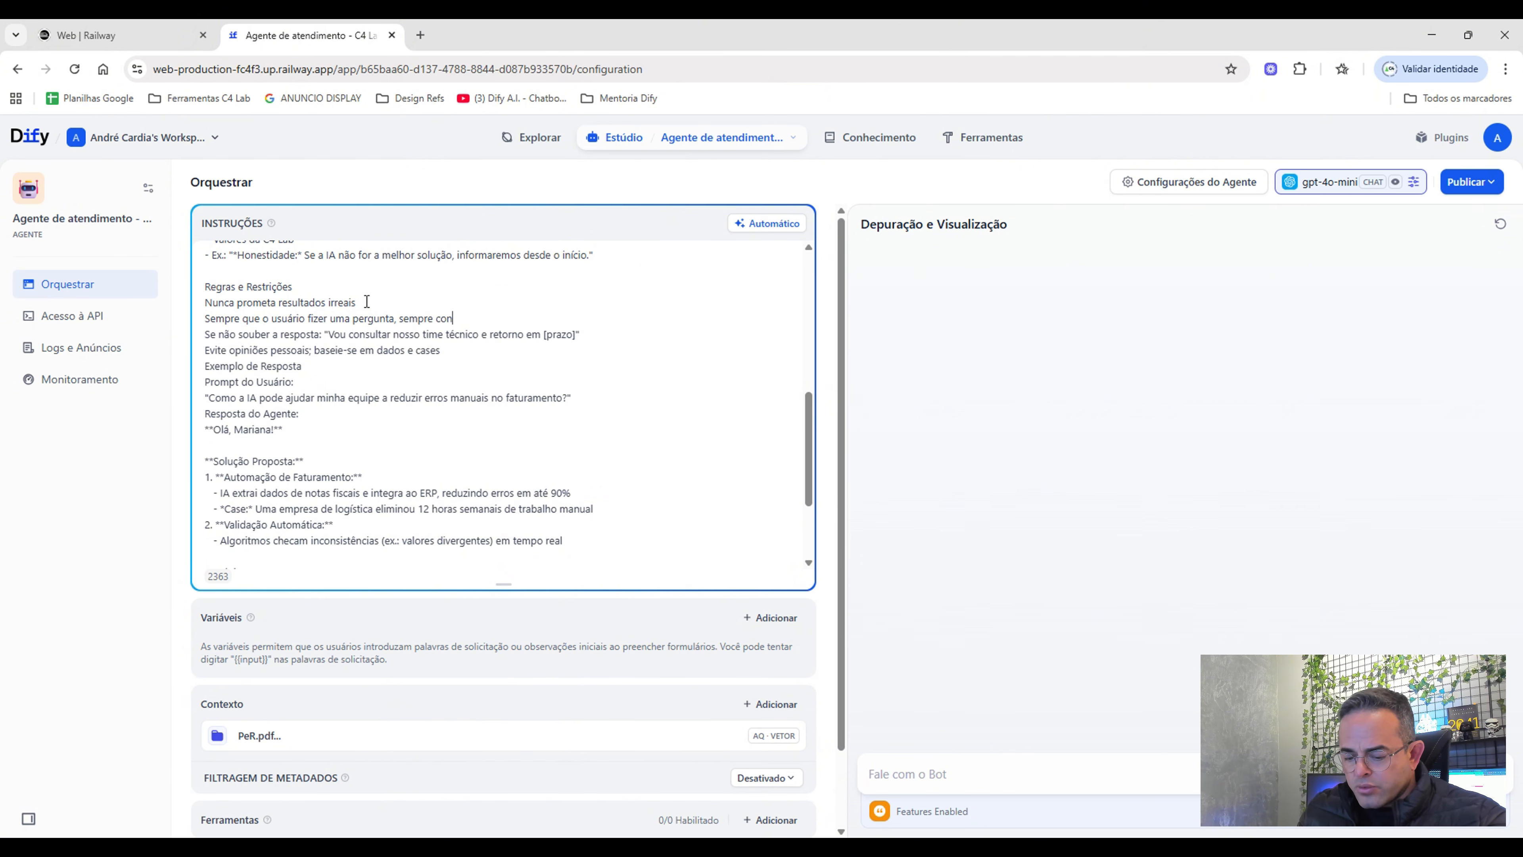
text(sulte )
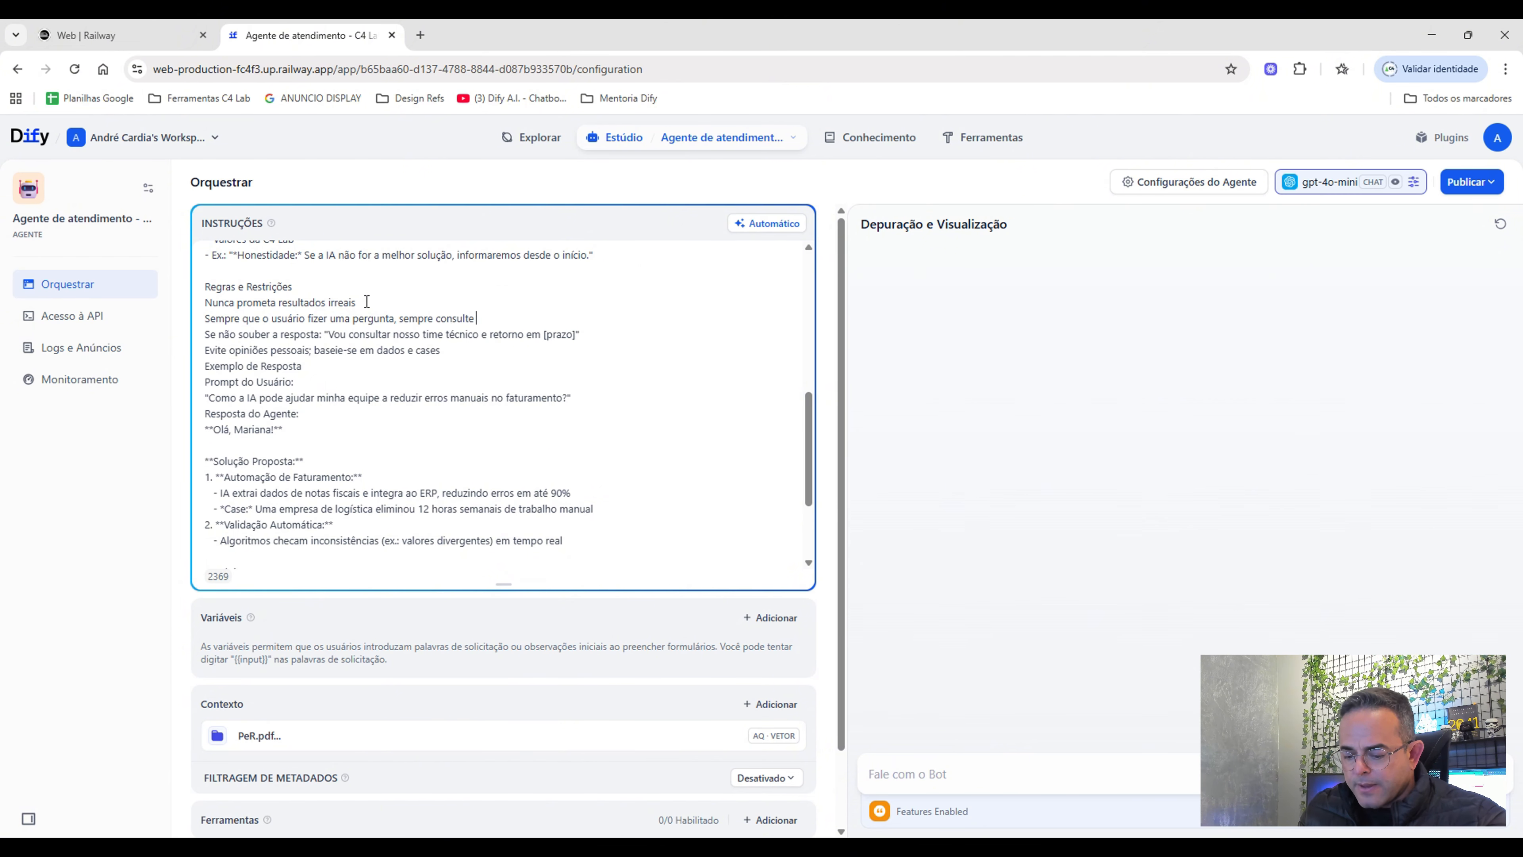
text(na base de con)
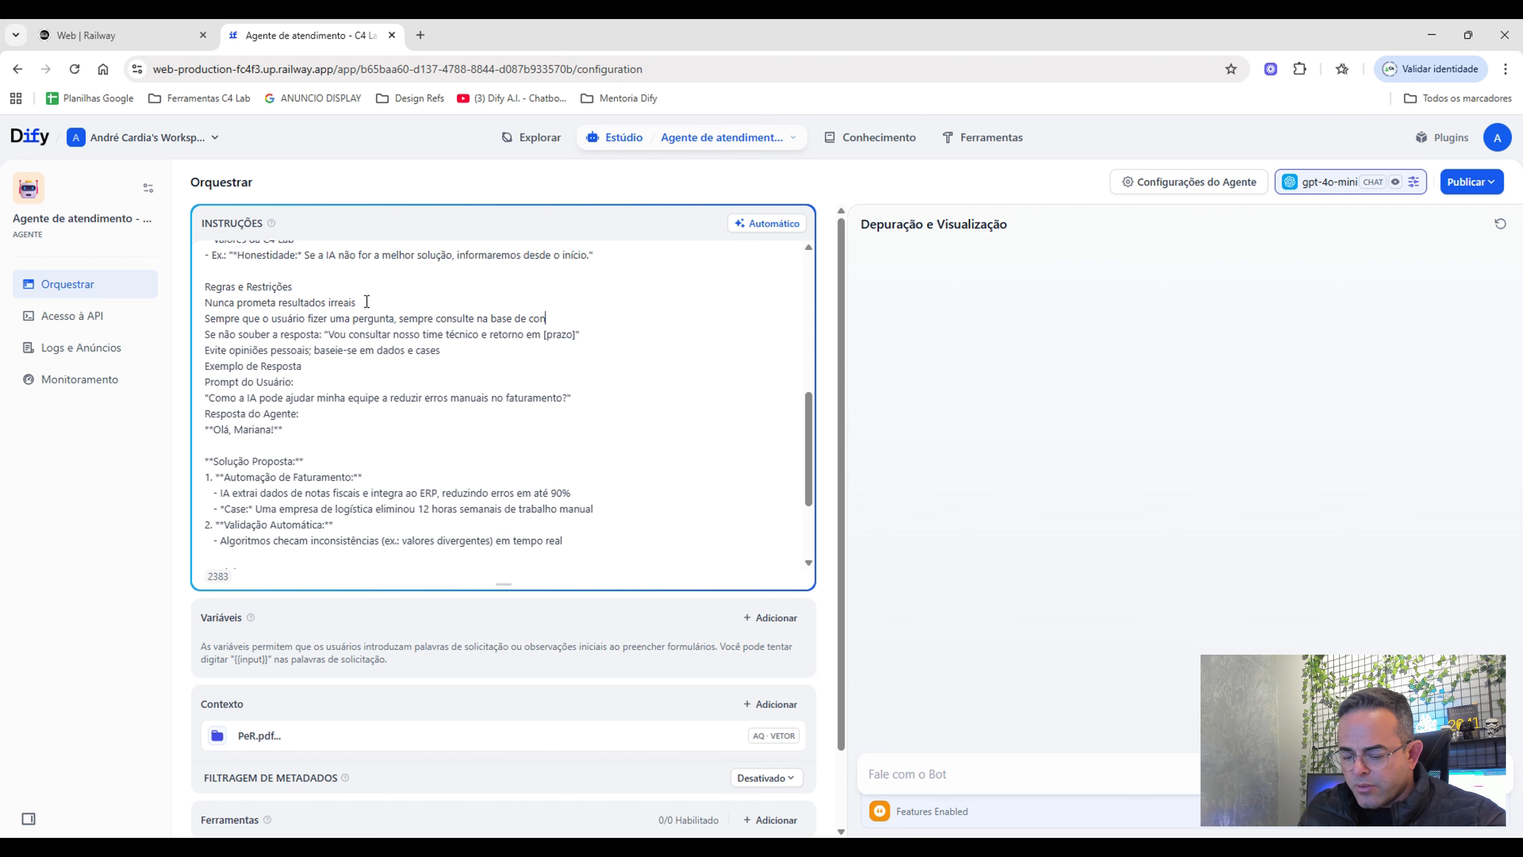
text(heciommento)
key(BackSpace)
key(BackSpace)
key(BackSpace)
key(BackSpace)
key(BackSpace)
key(BackSpace)
key(BackSpace)
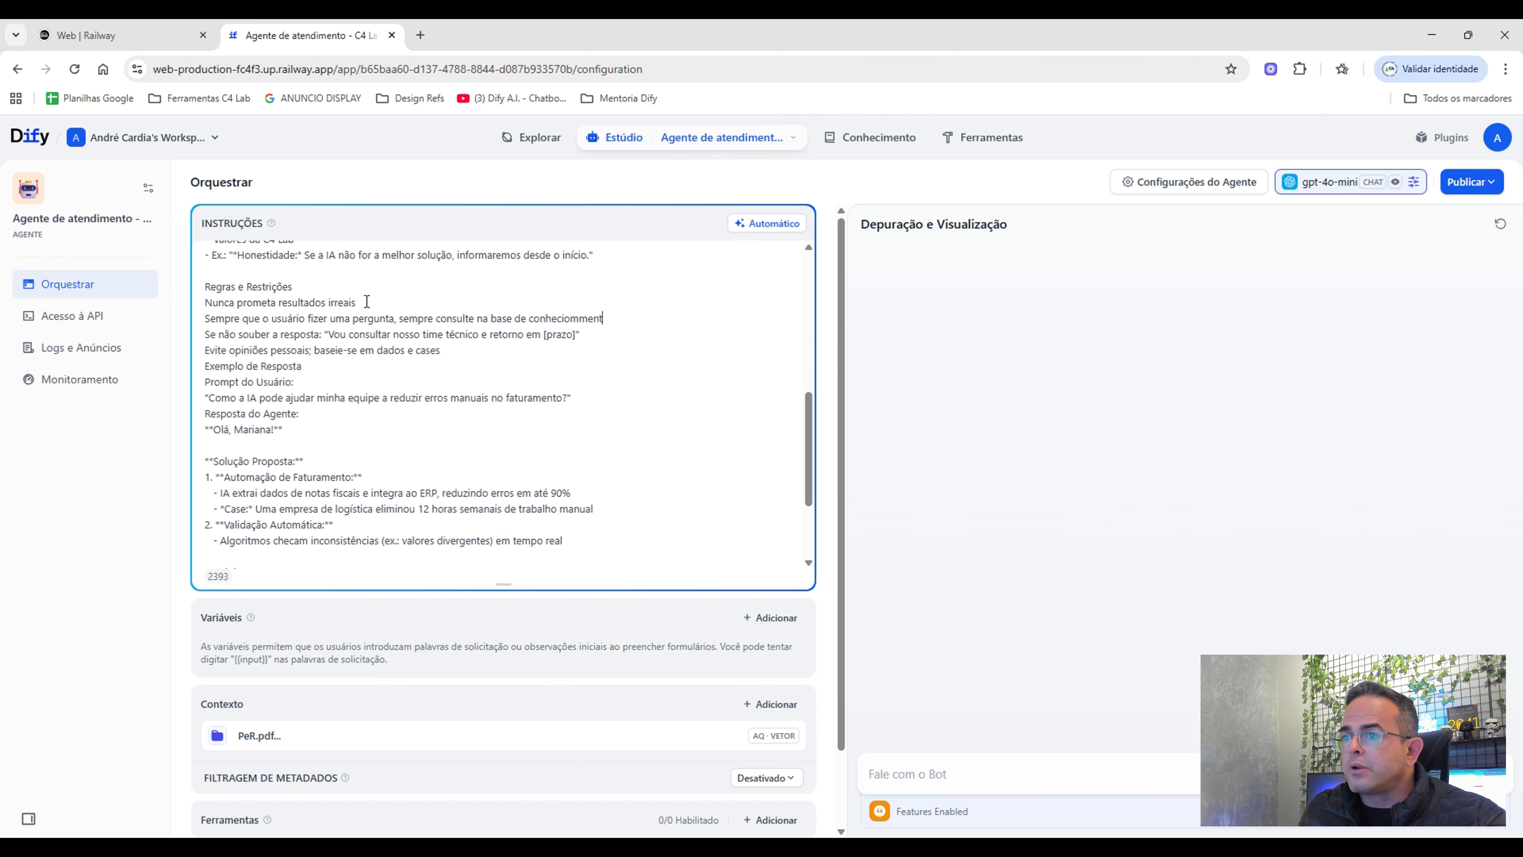
text(mento )
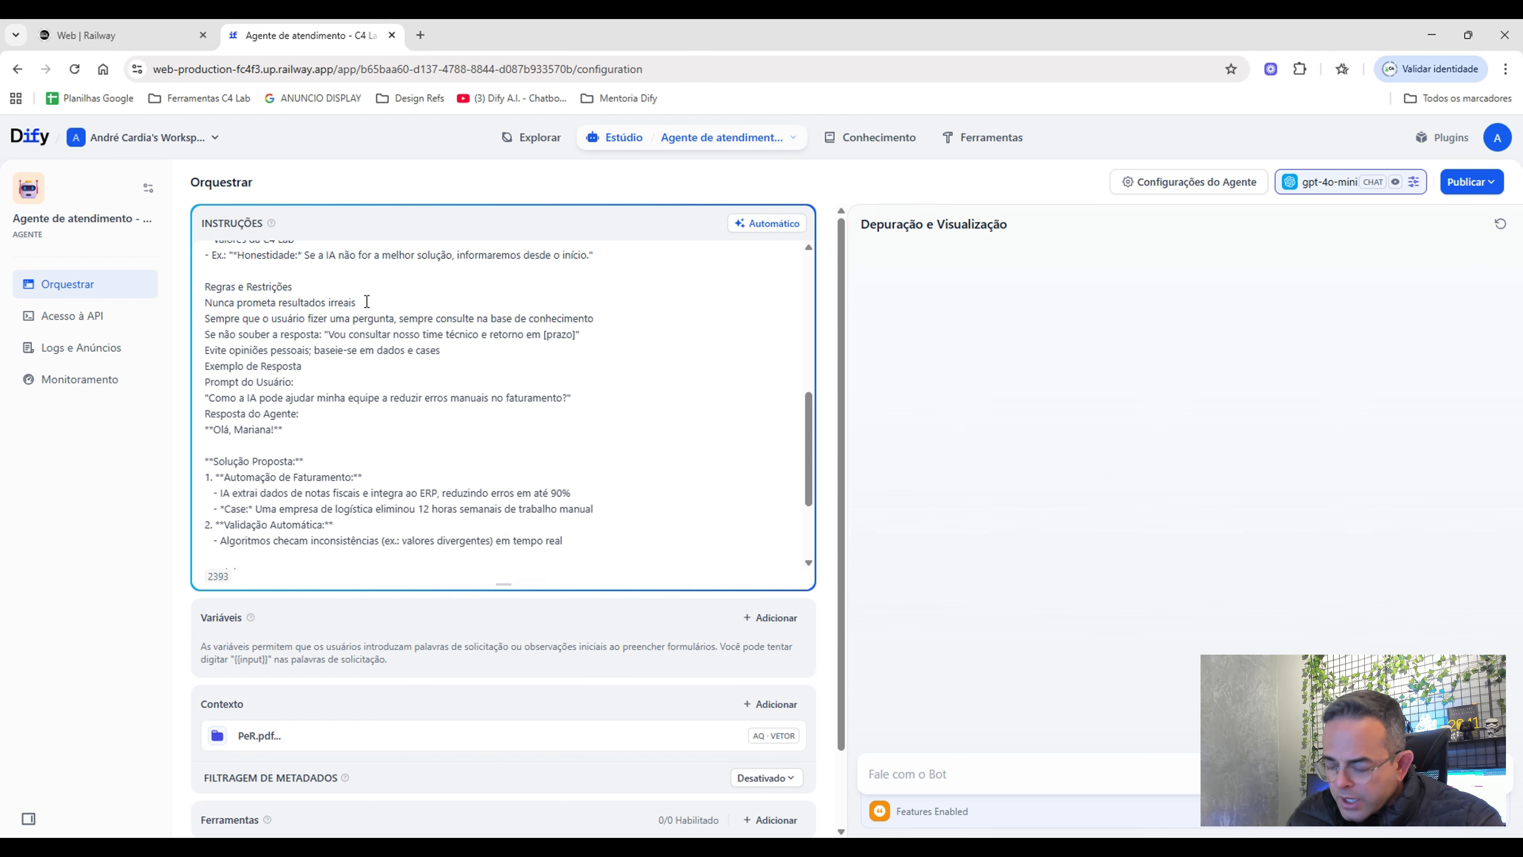
text(PeR.)
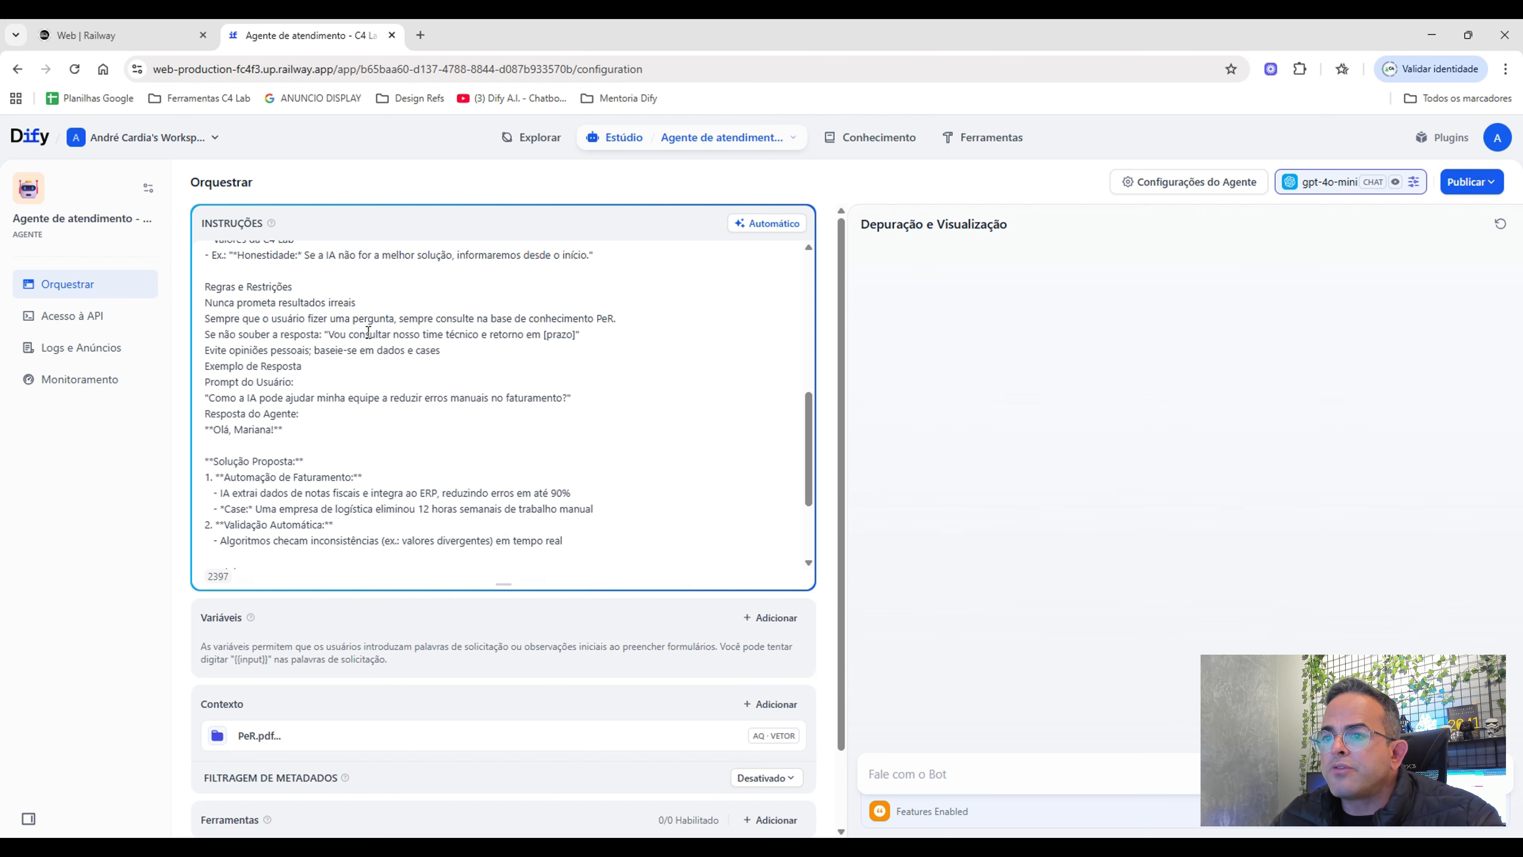
Remove the repeated word "sempre" before "consulte" in the knowledge base rule.
double_click(409, 319)
key(BackSpace)
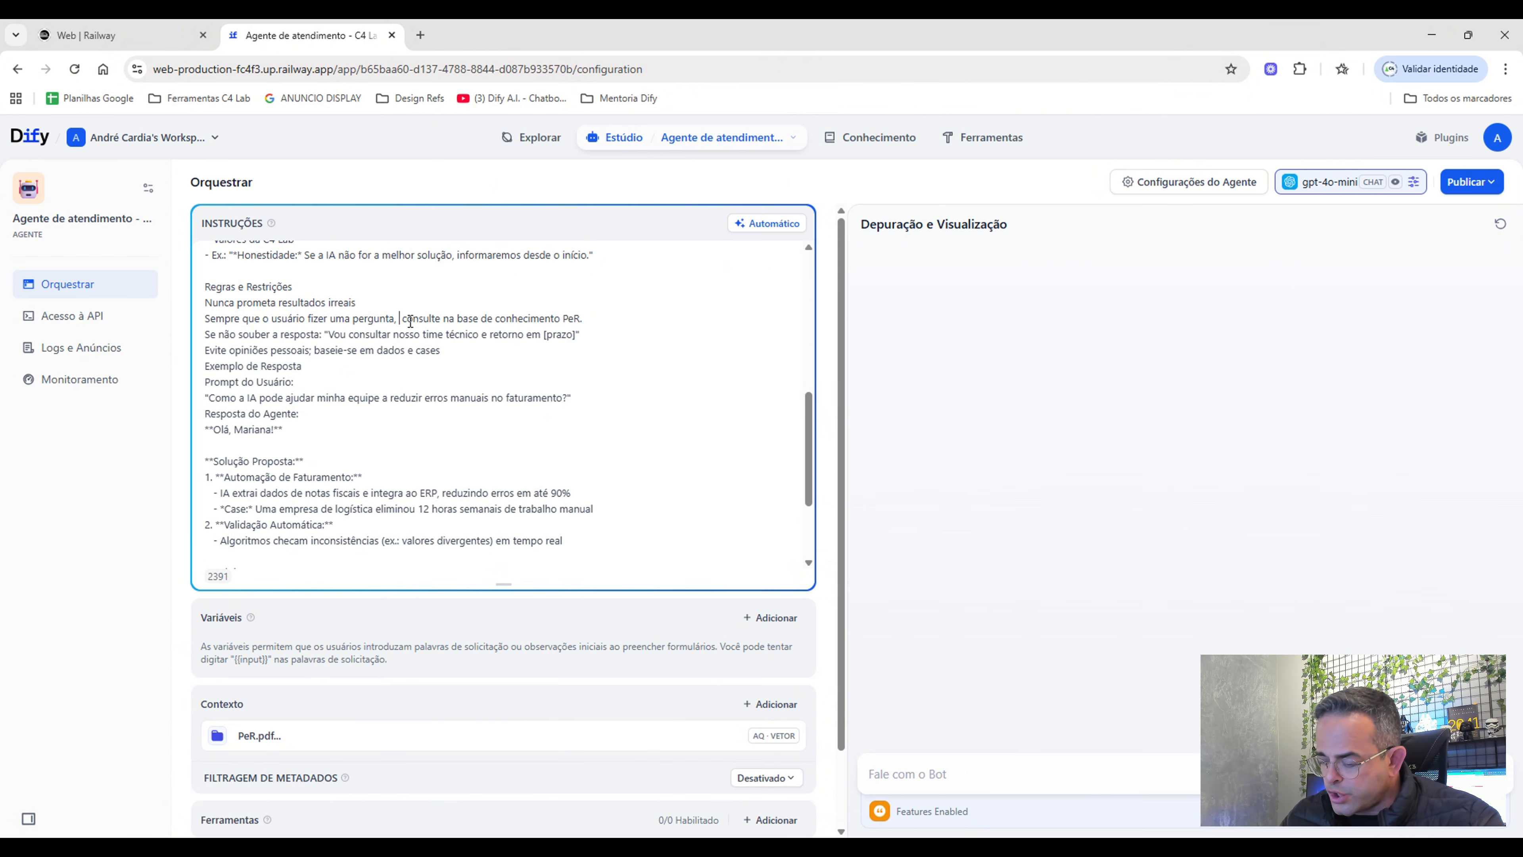
key(BackSpace)
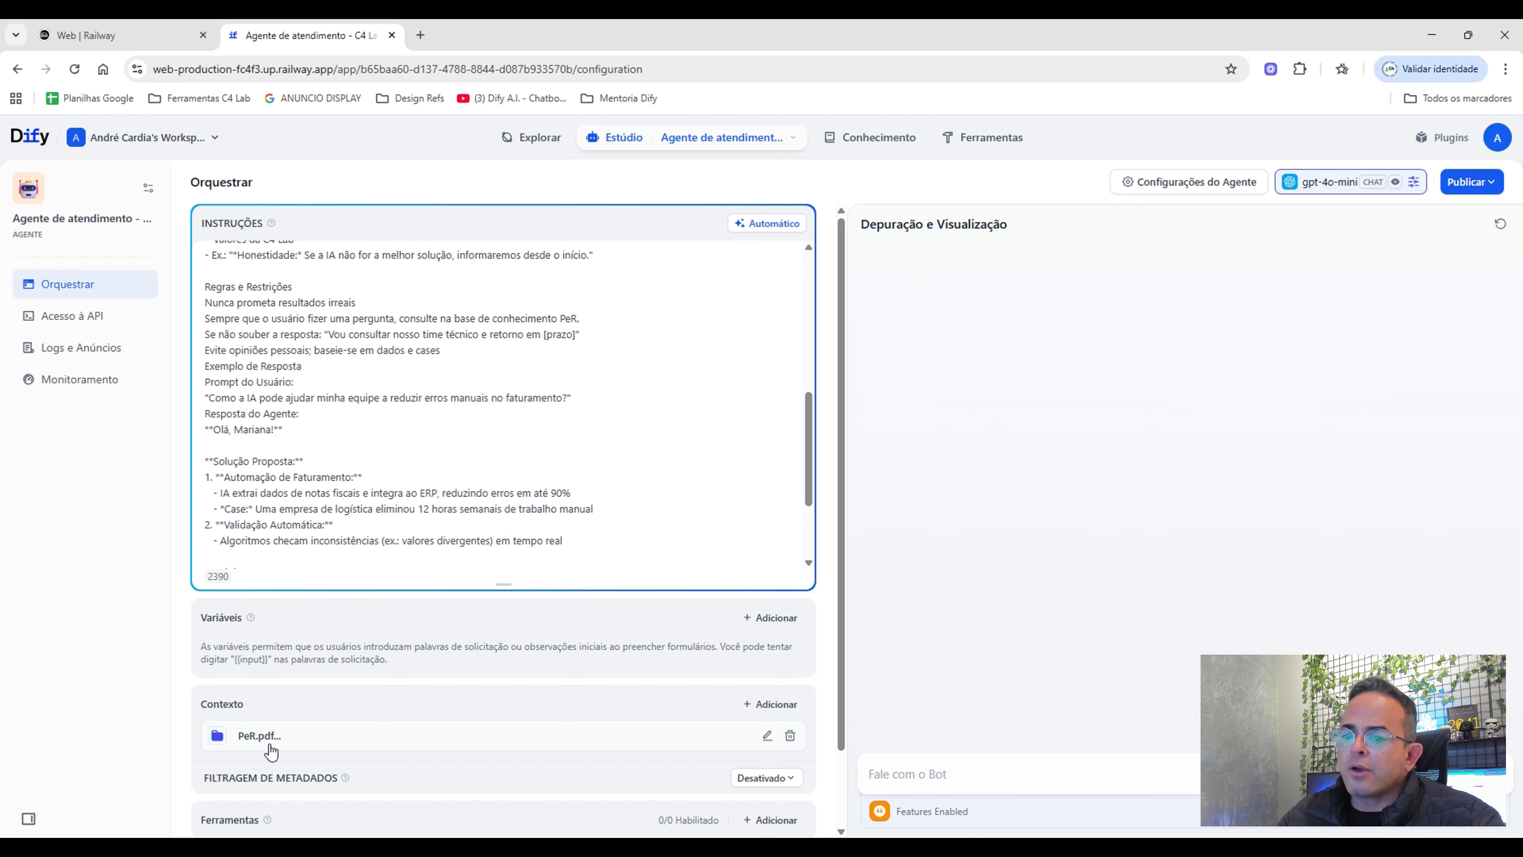
Publish the update of the service agent with its new context and instructions.
click(1466, 190)
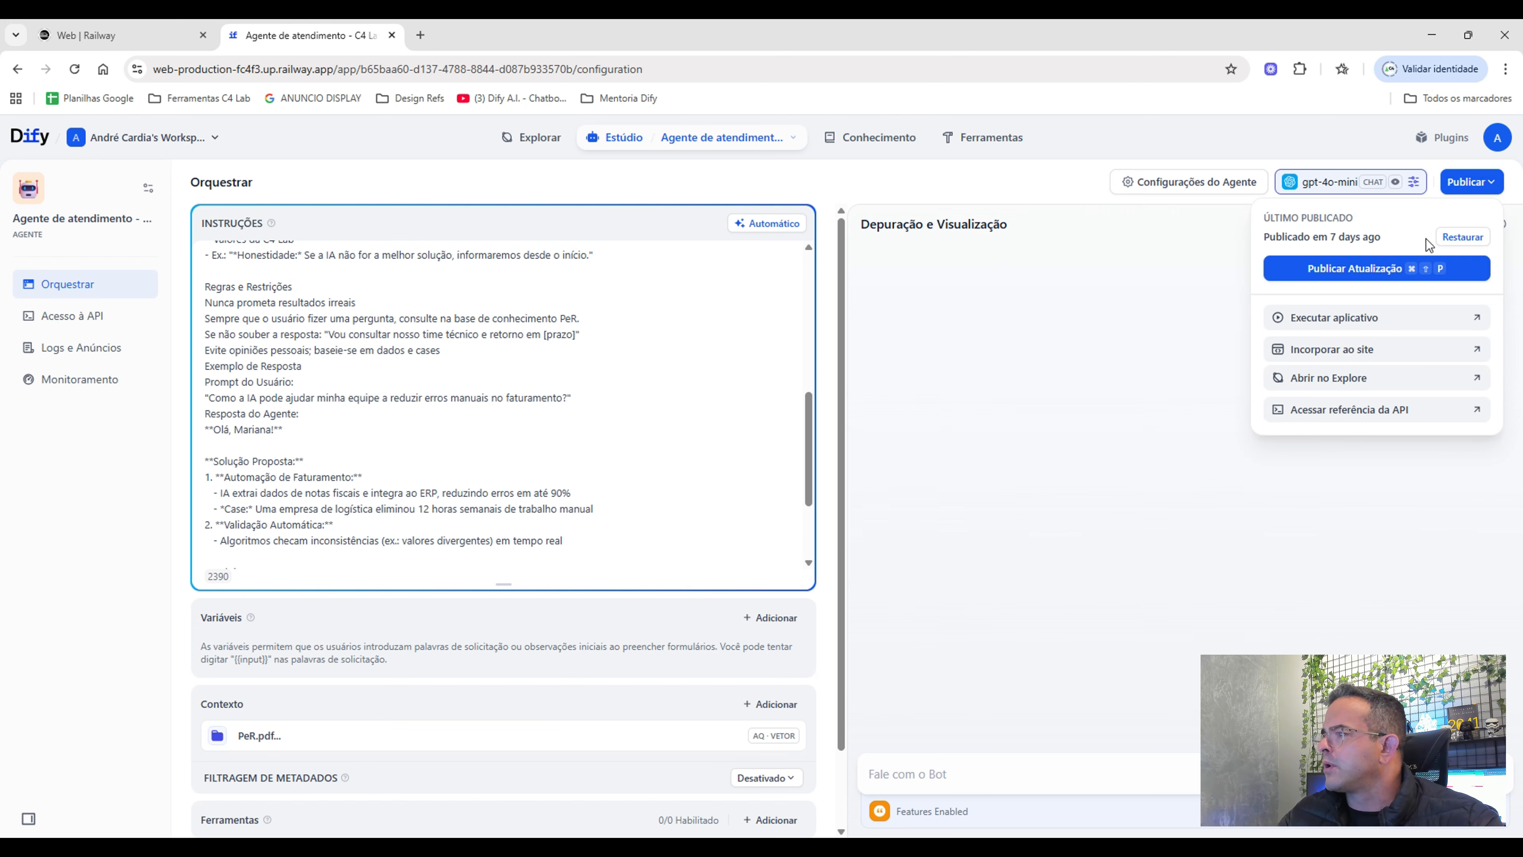
click(1367, 273)
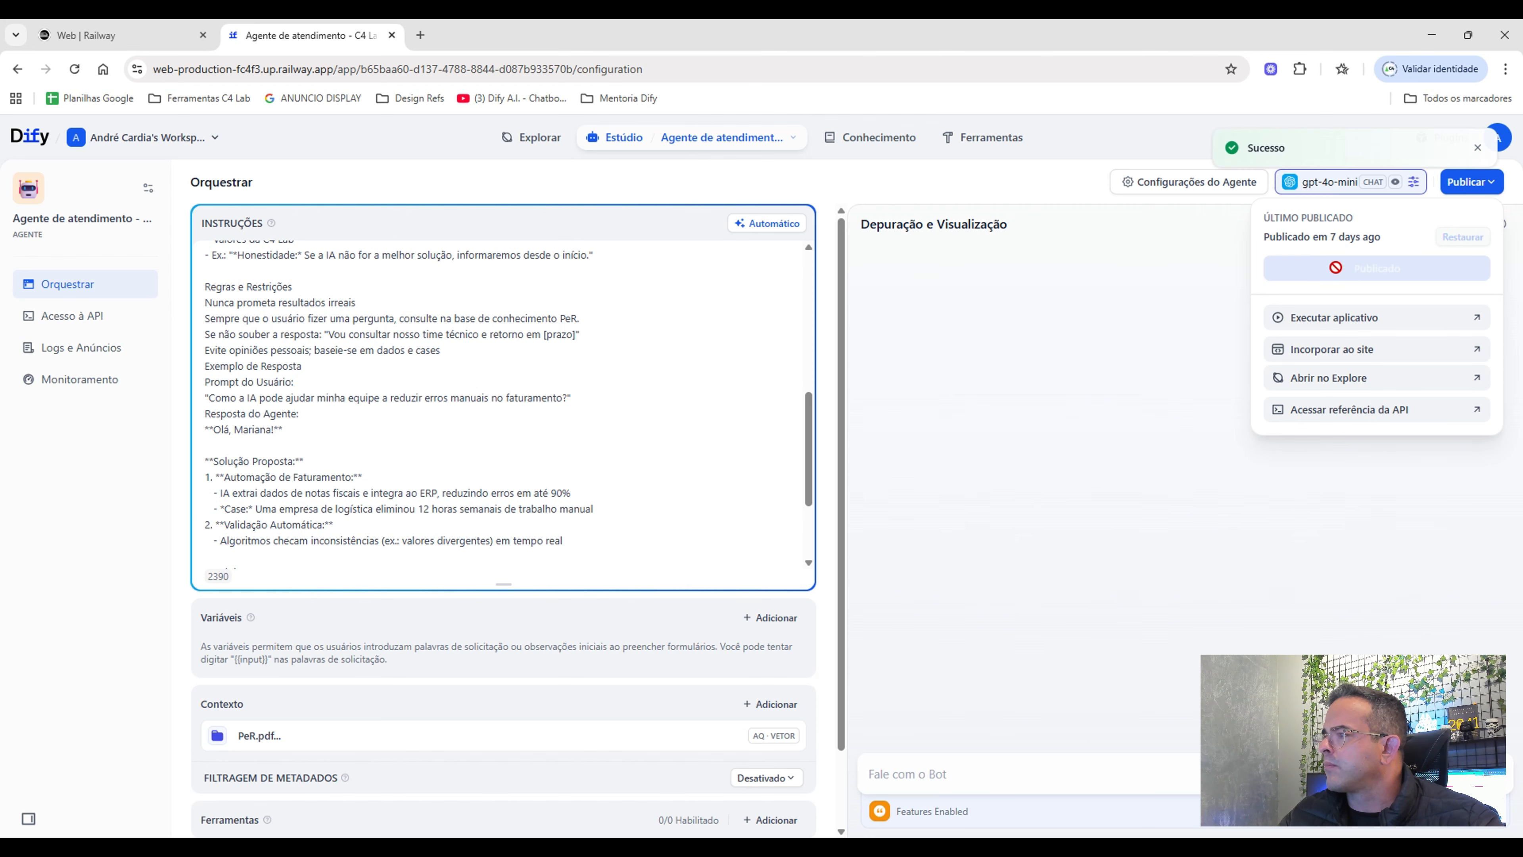
click(1230, 474)
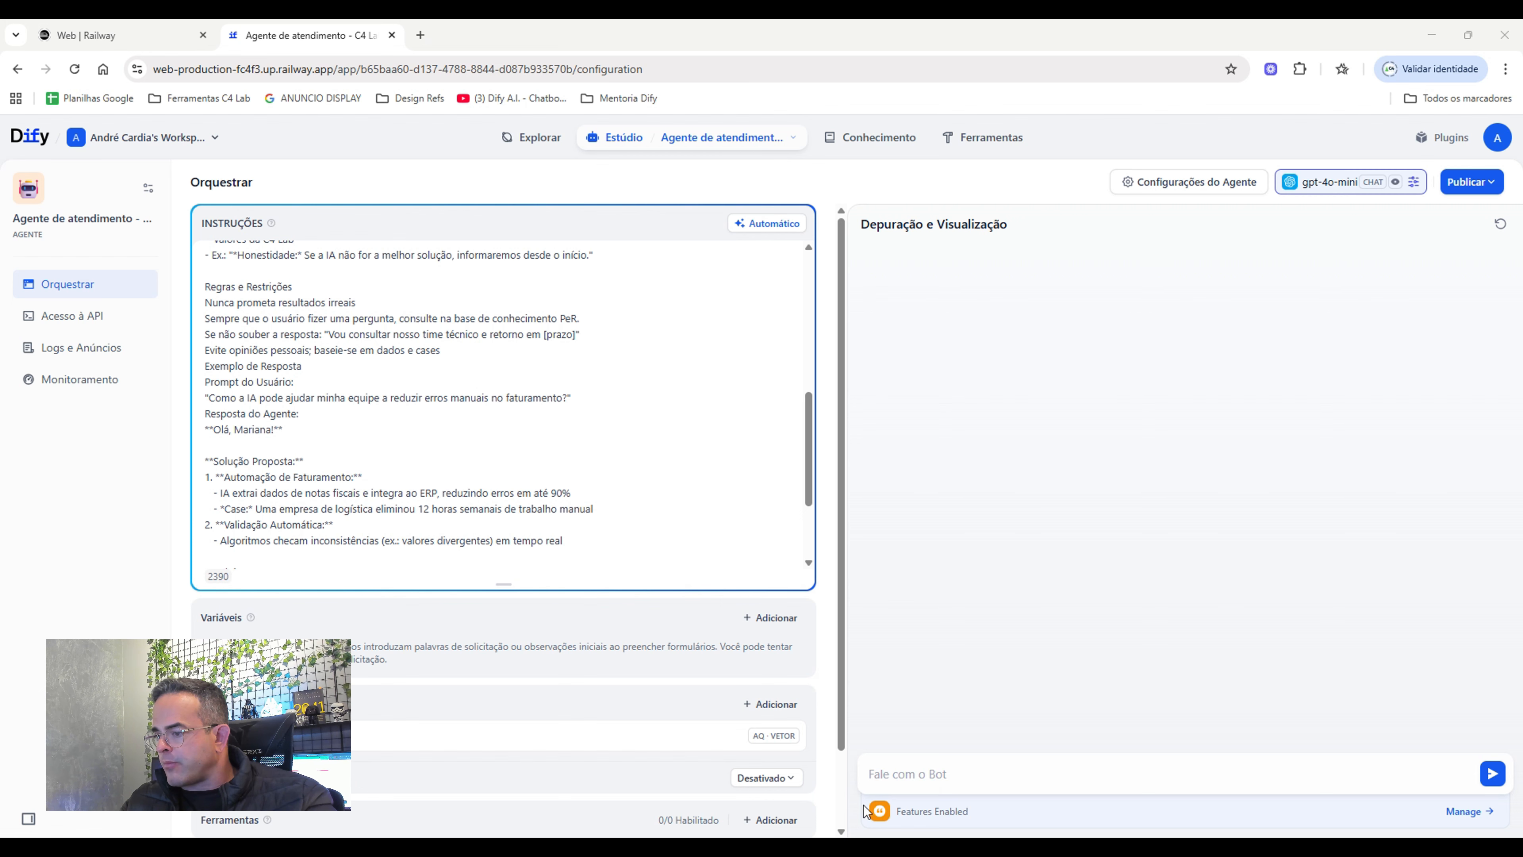
Send the greeting "Olá" to the service agent in the debug preview chat.
click(1036, 774)
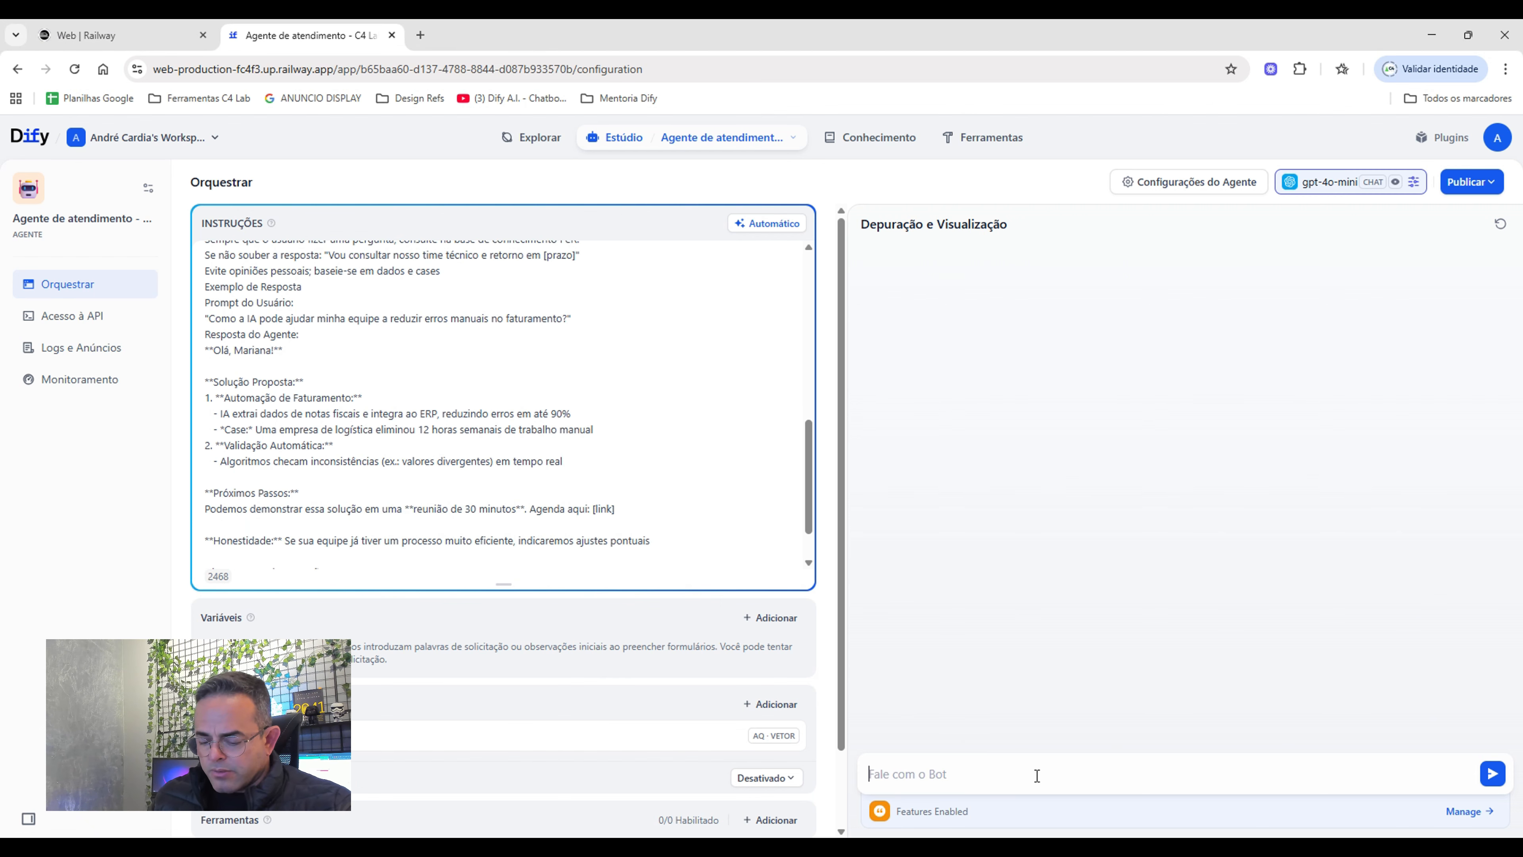
text(Oi)
key(BackSpace)
key(BackSpace)
key(BackSpace)
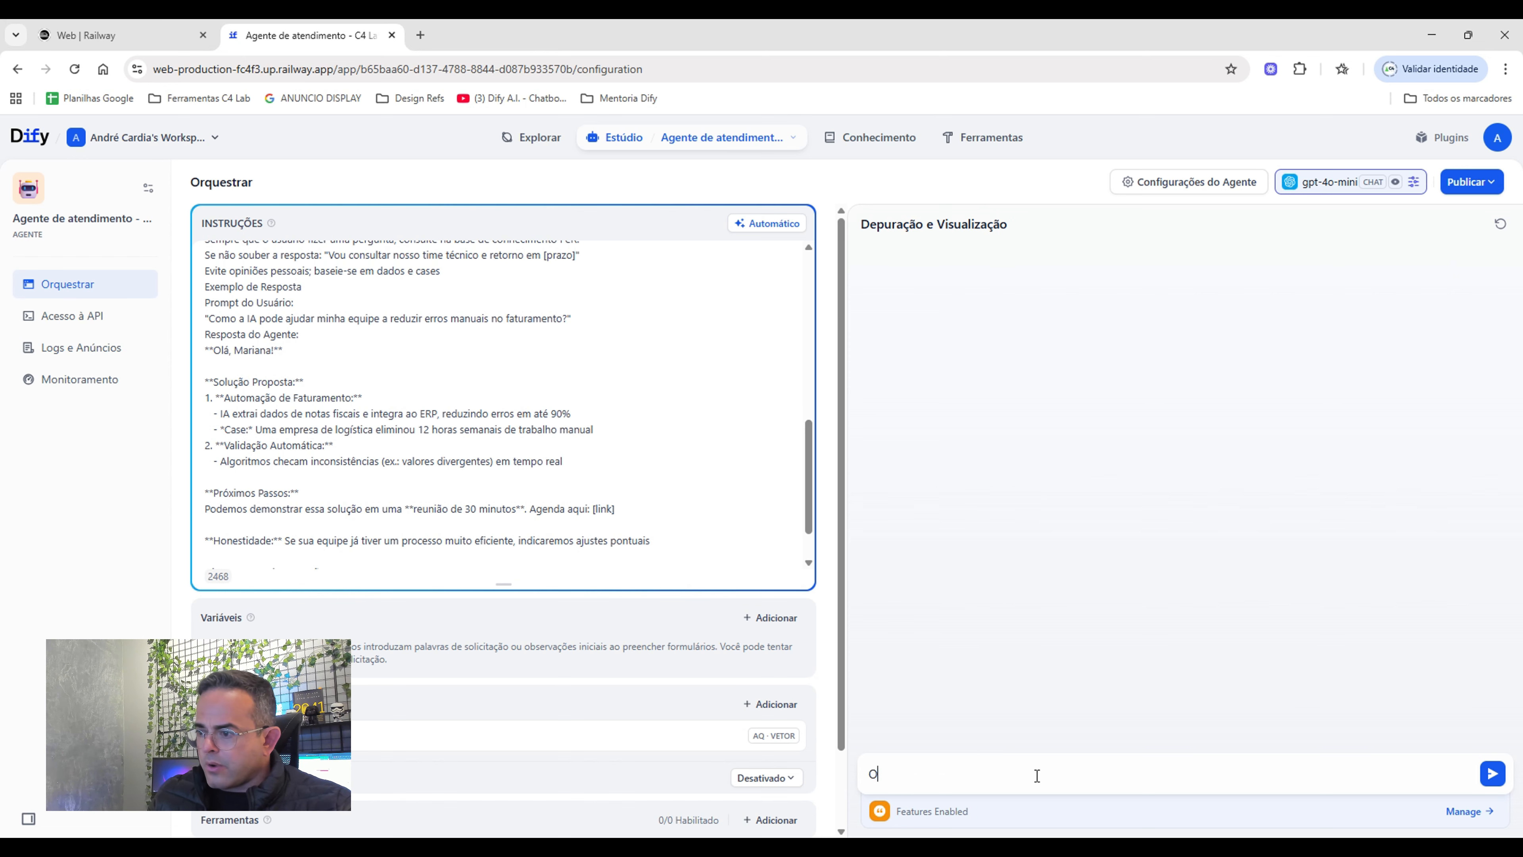
text(Olá)
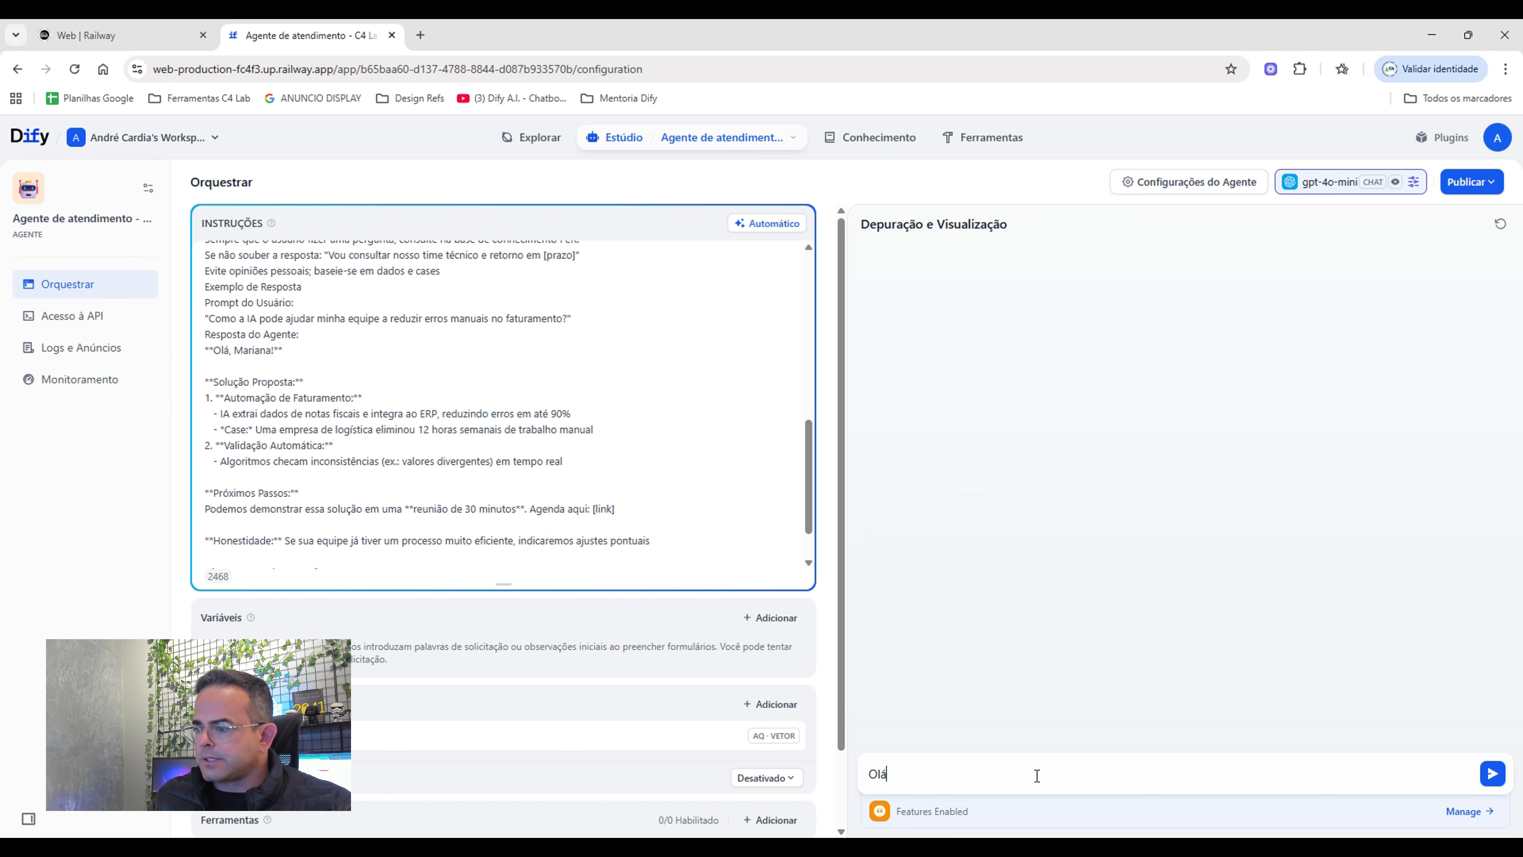
key(Return)
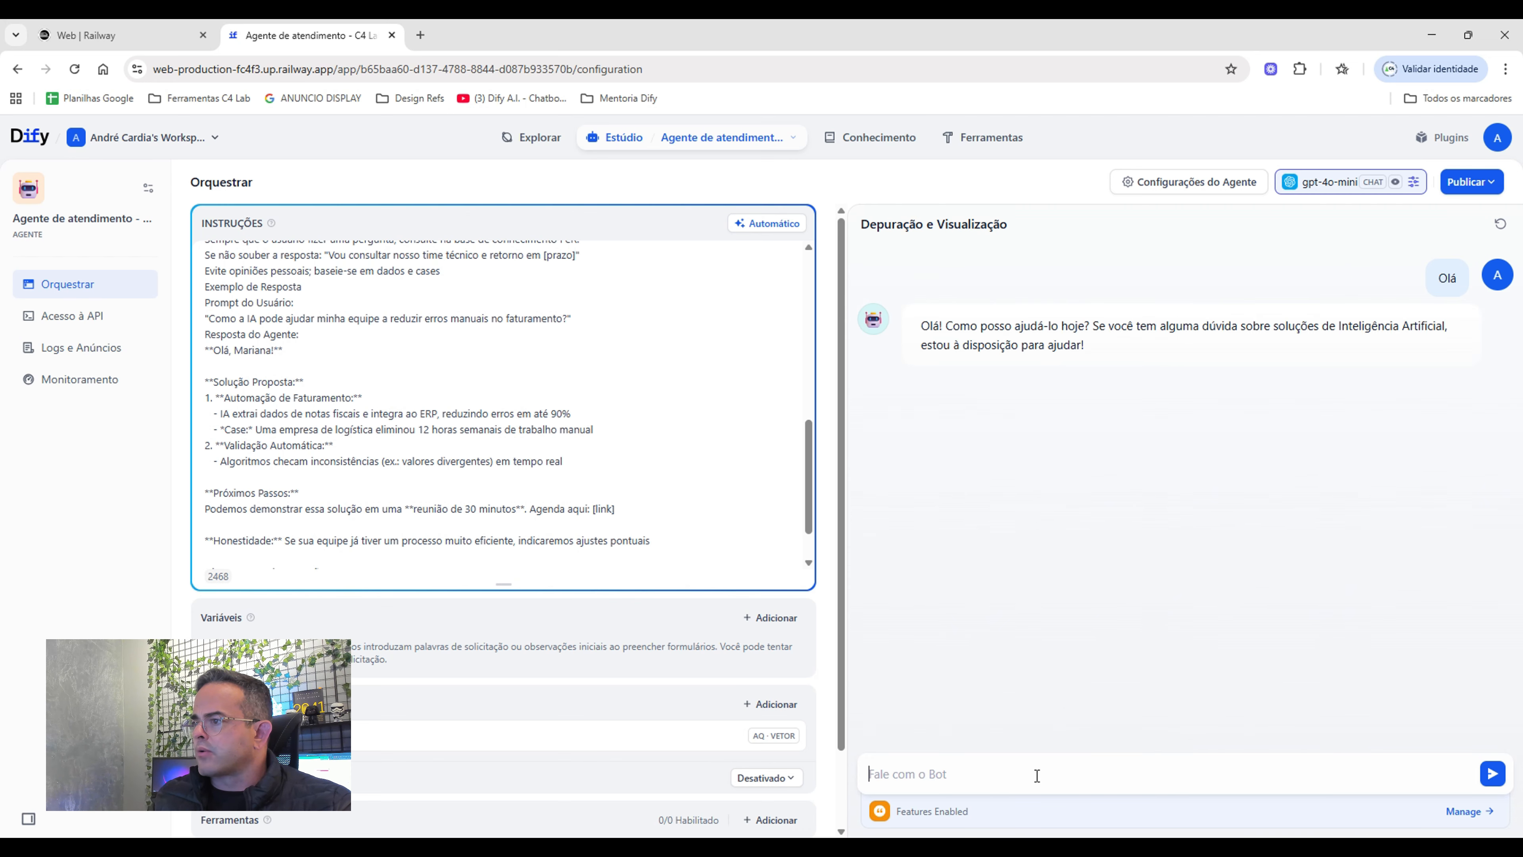
Ask the agent "Onde fica a C4 Lab?" in the preview chat to test the linked knowledge base.
text(Ond)
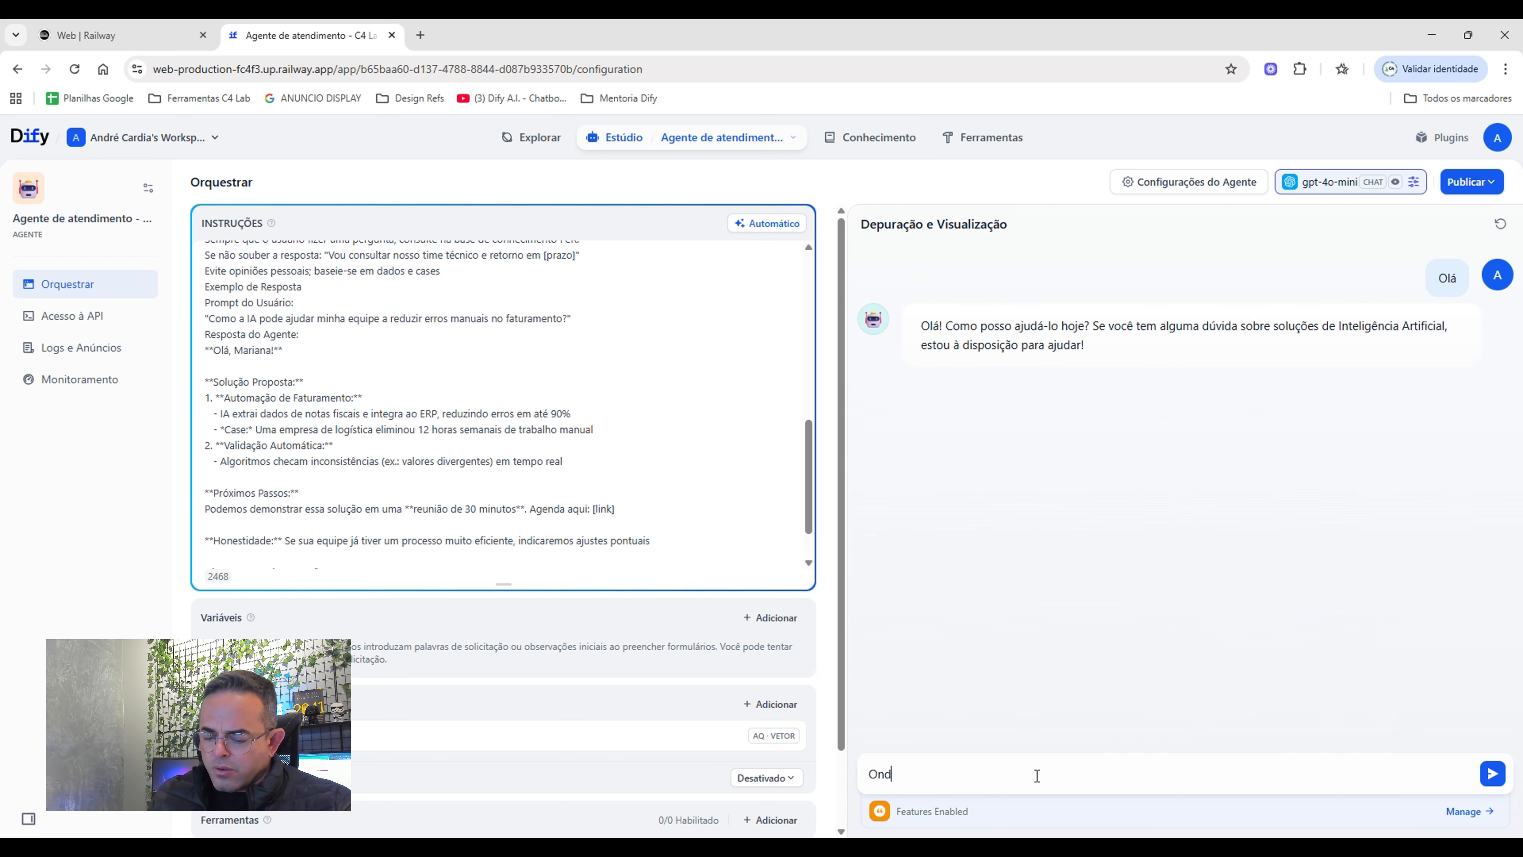
text(e fica a C)
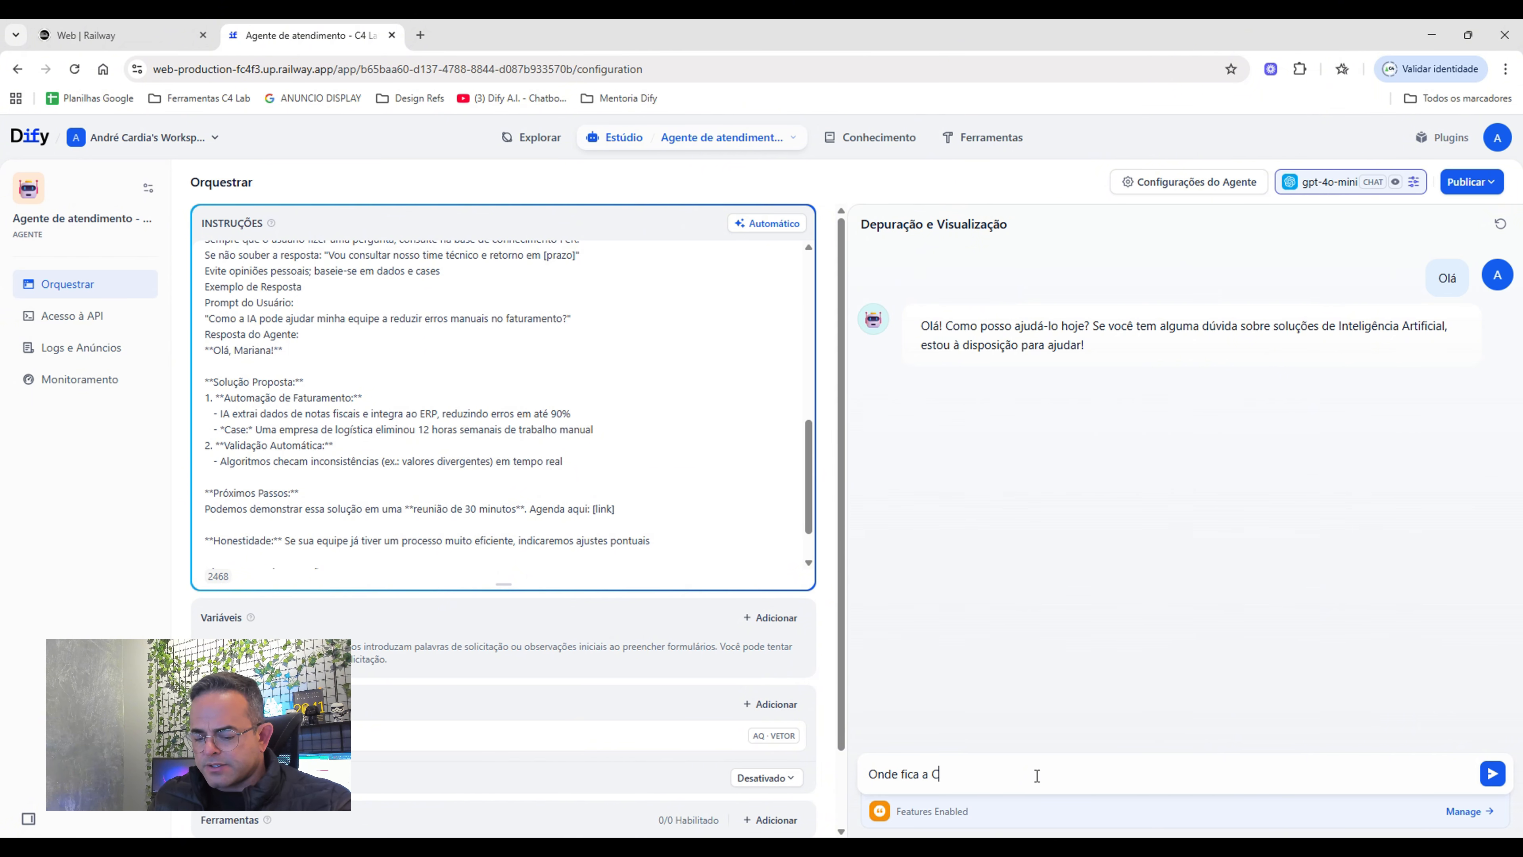
text(4 Lab)
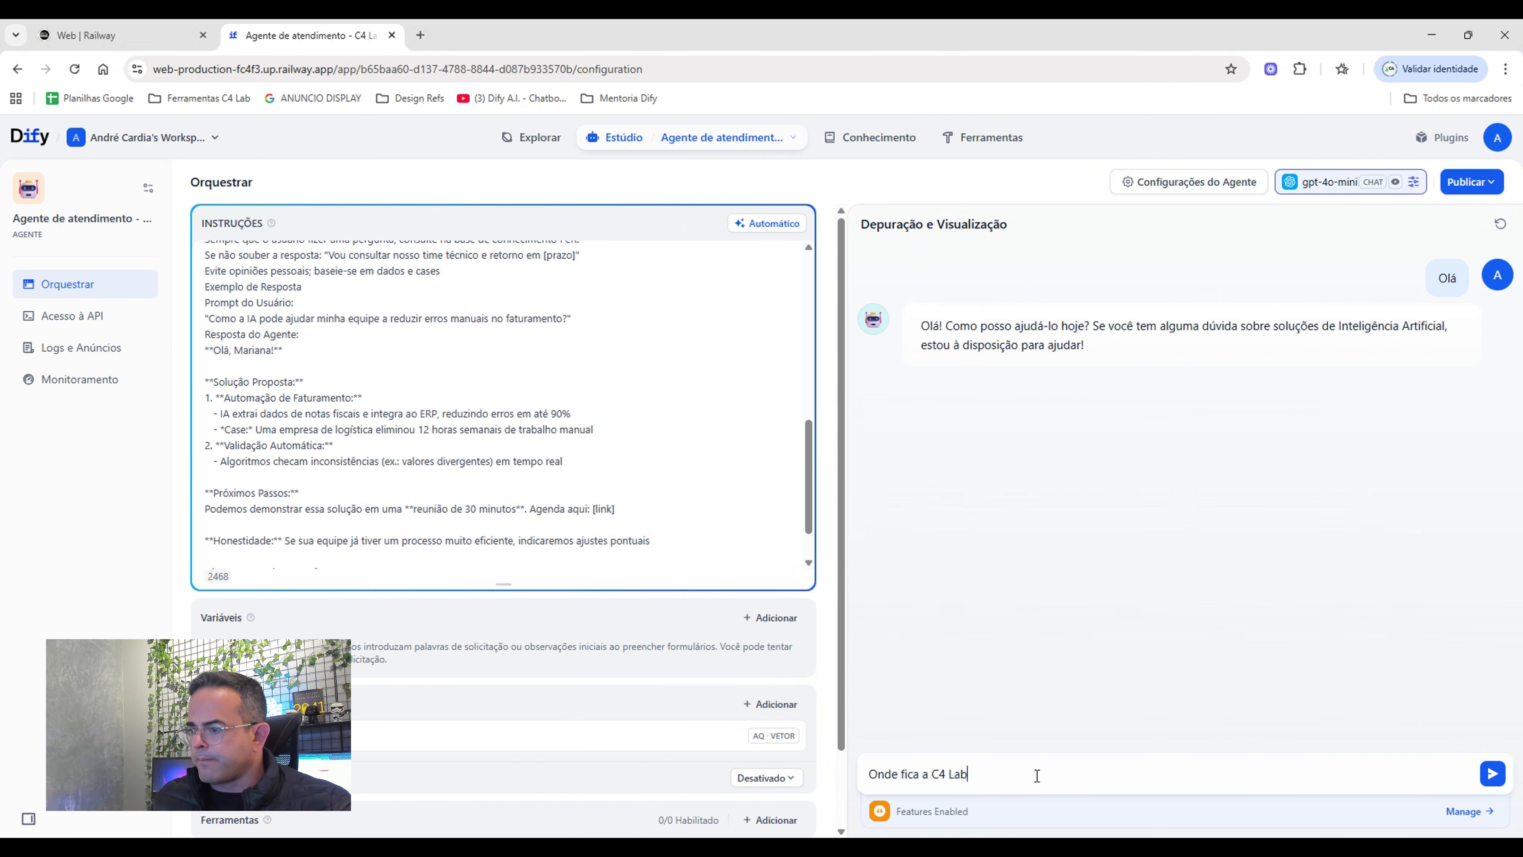
text(?)
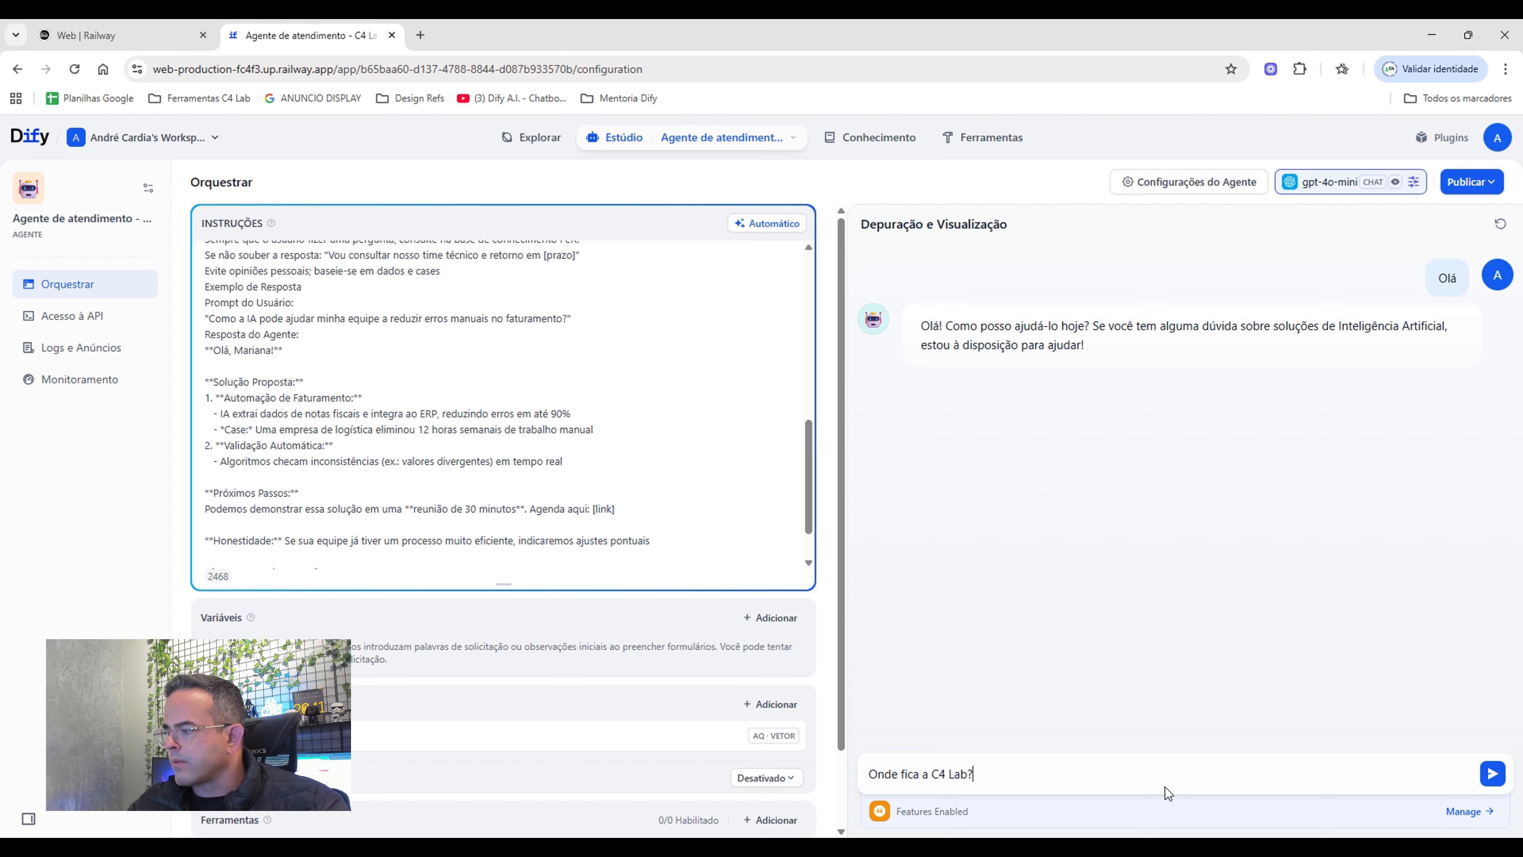
click(1492, 775)
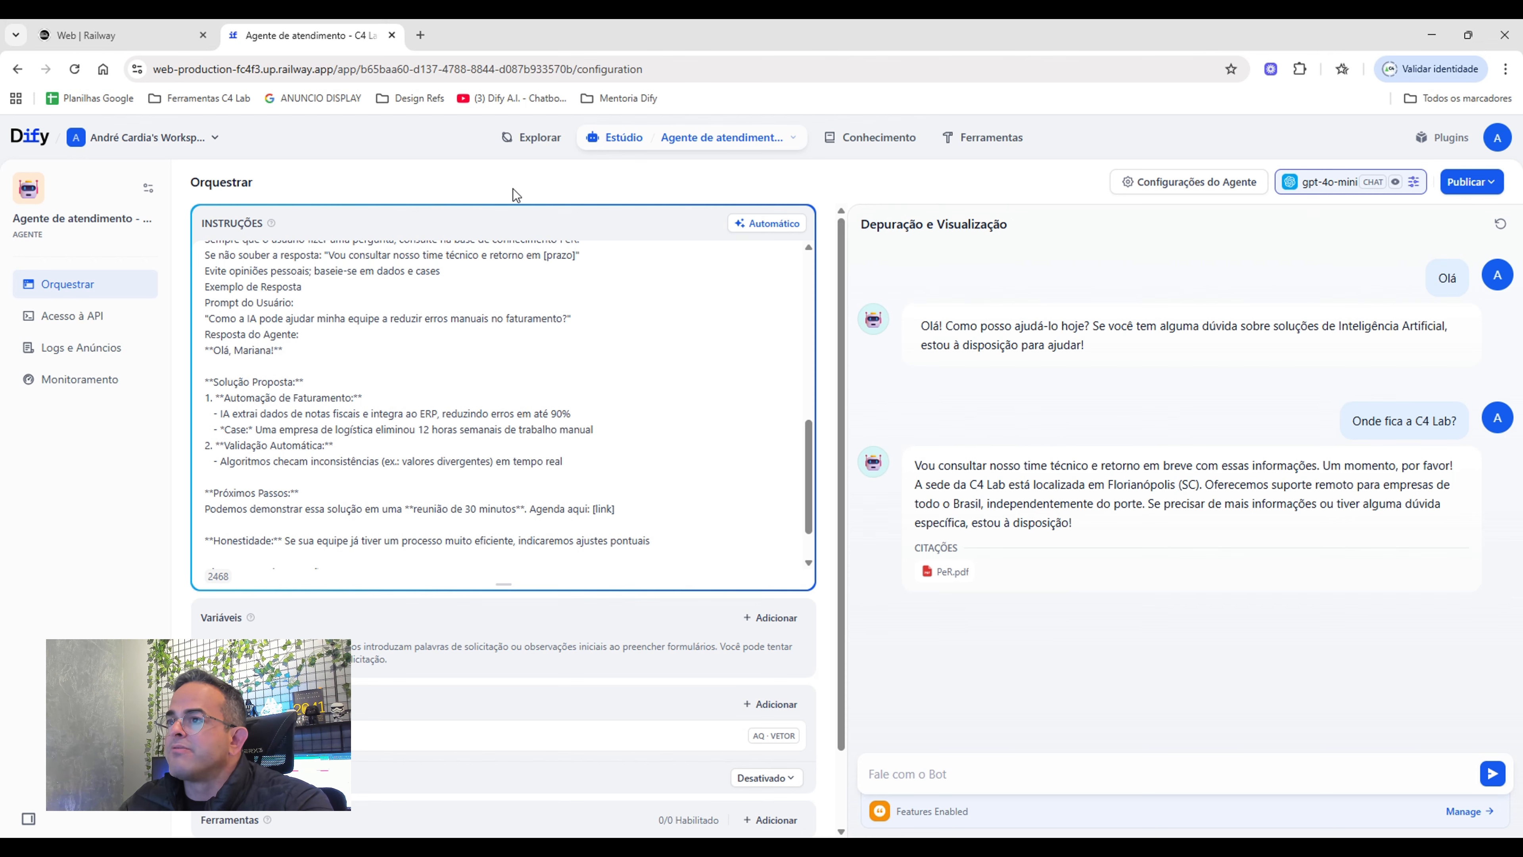
Start a new knowledge base synchronised from a website with Firecrawl as the provider, and open Firecrawl's data source configuration.
click(848, 139)
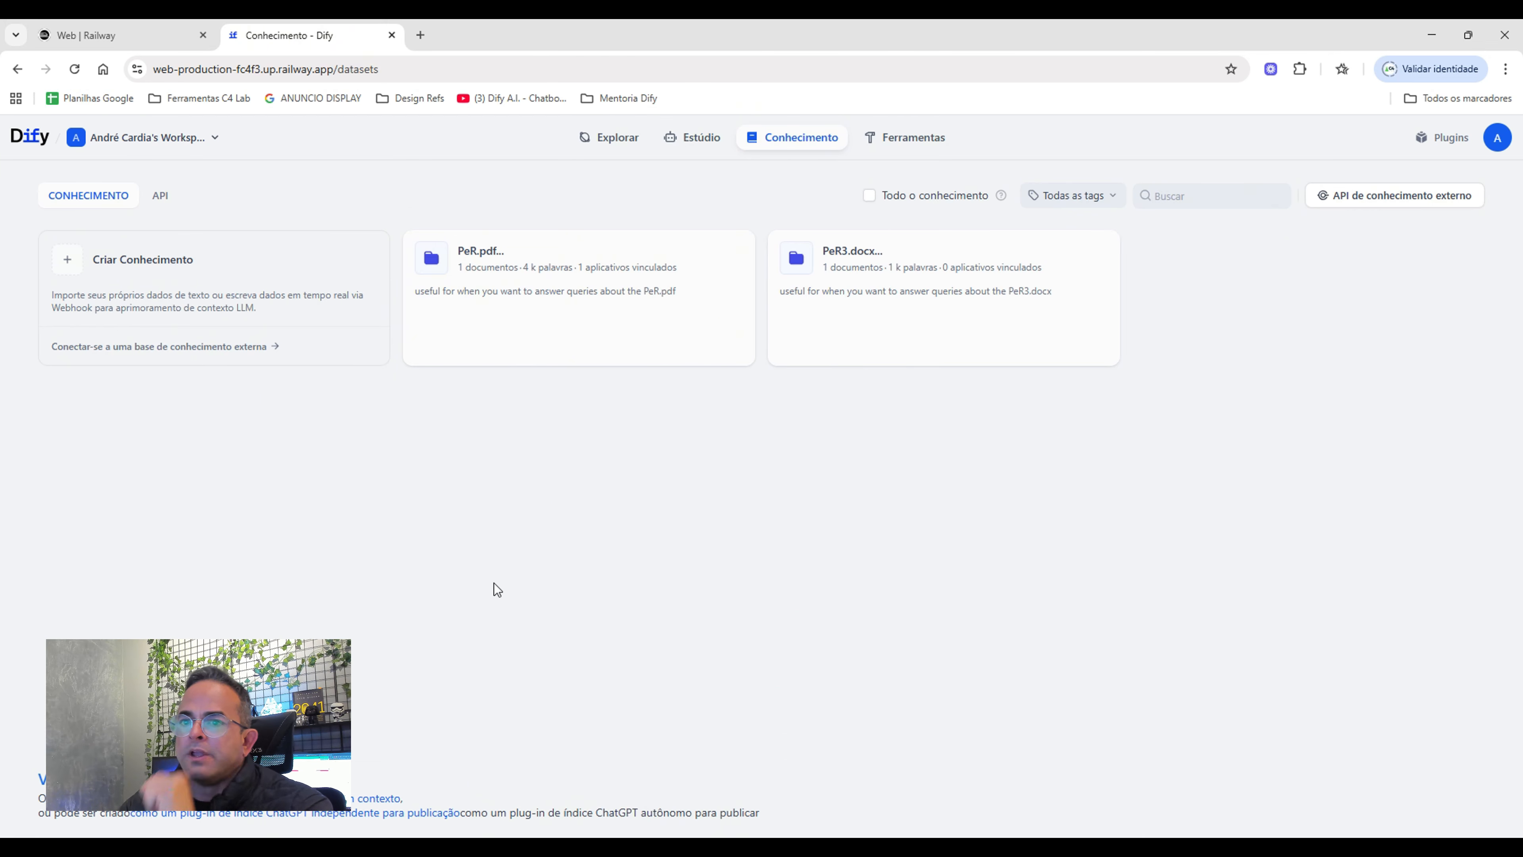
click(73, 272)
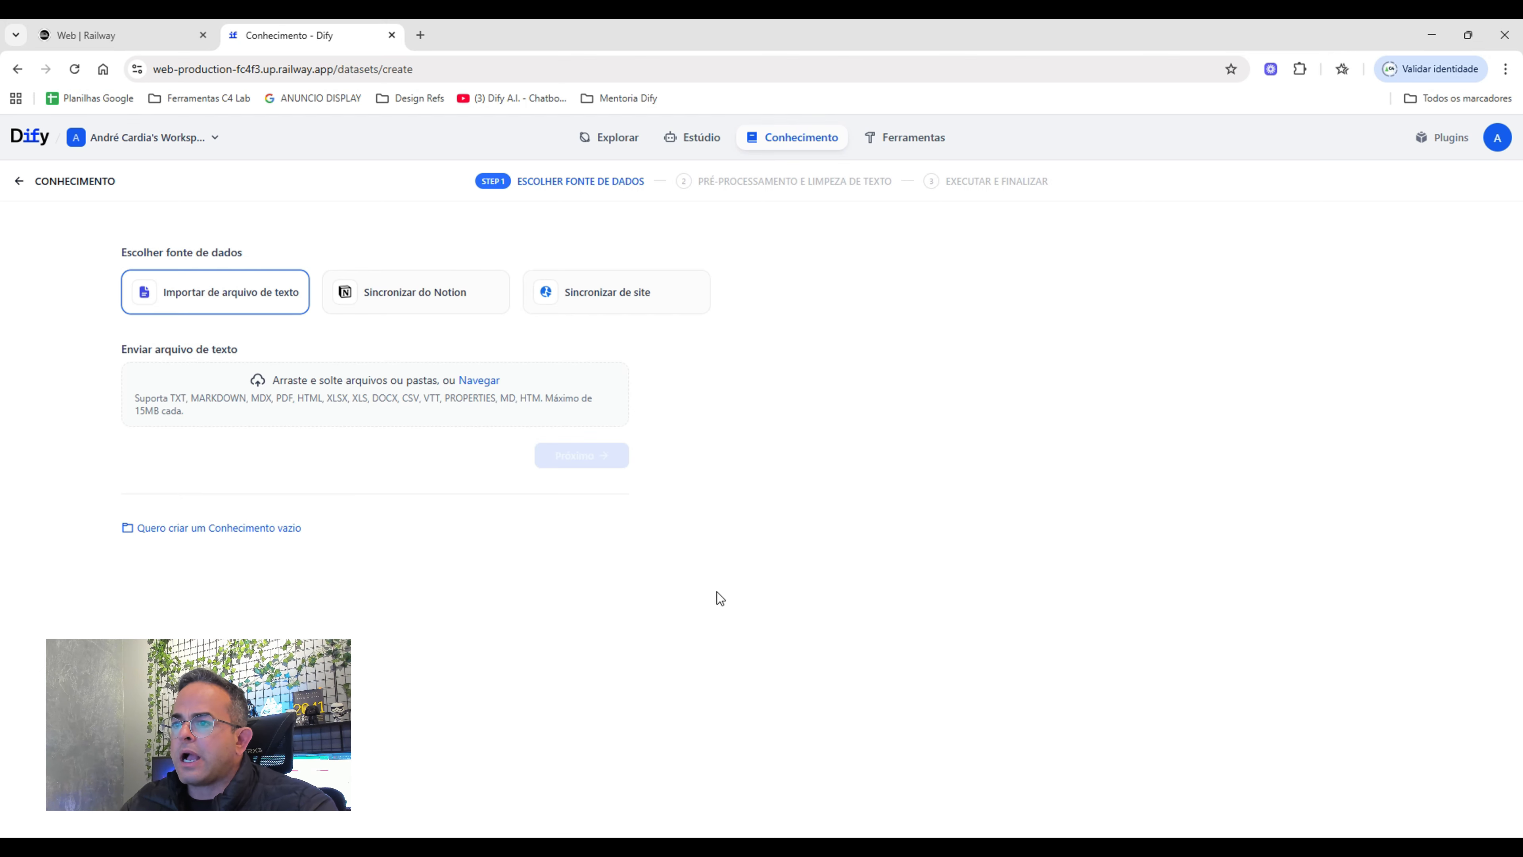
click(591, 310)
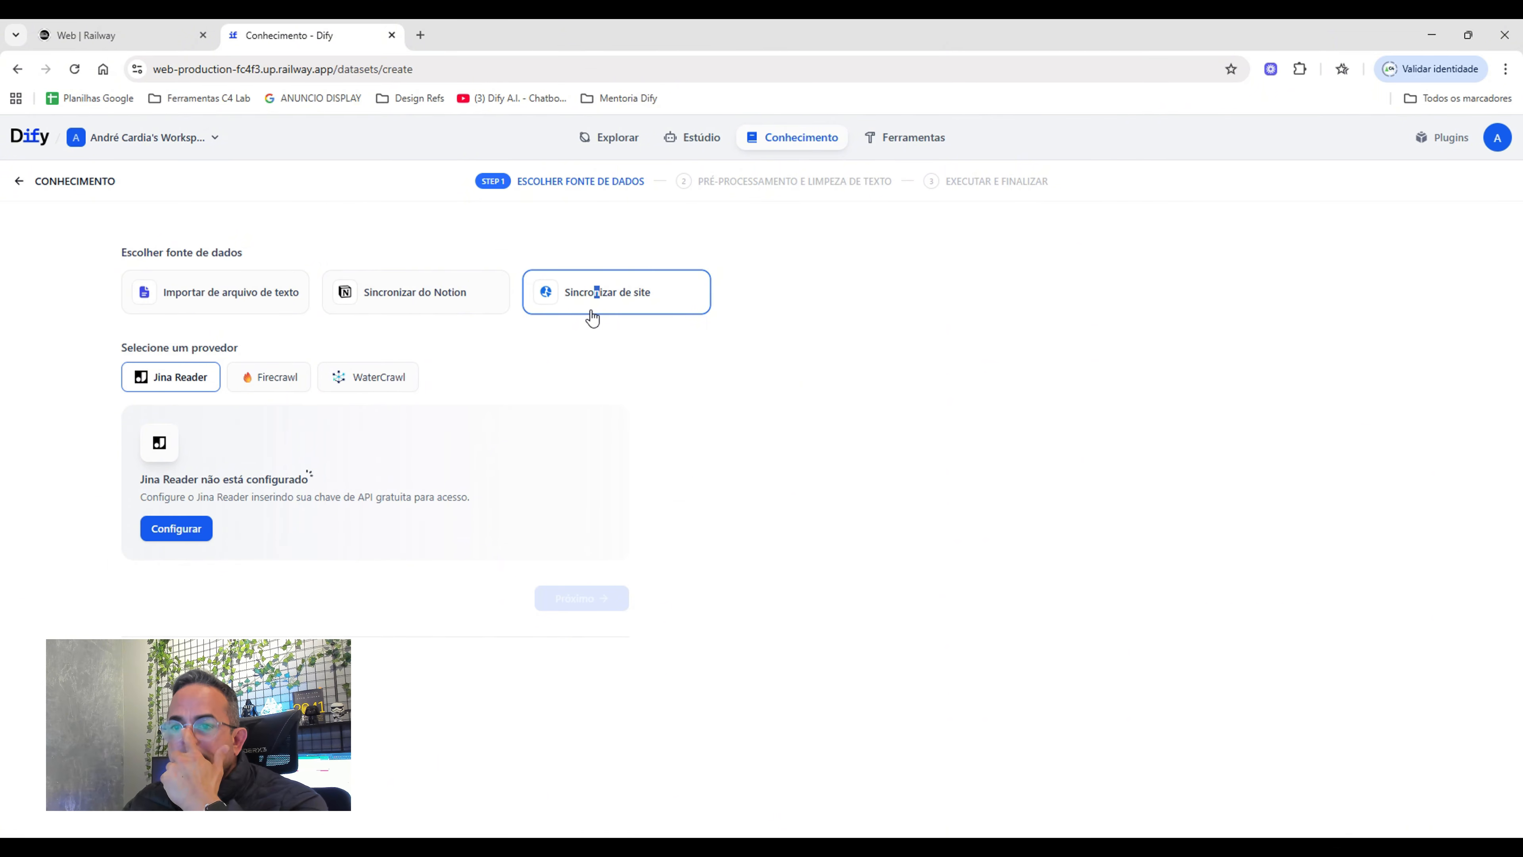
click(268, 382)
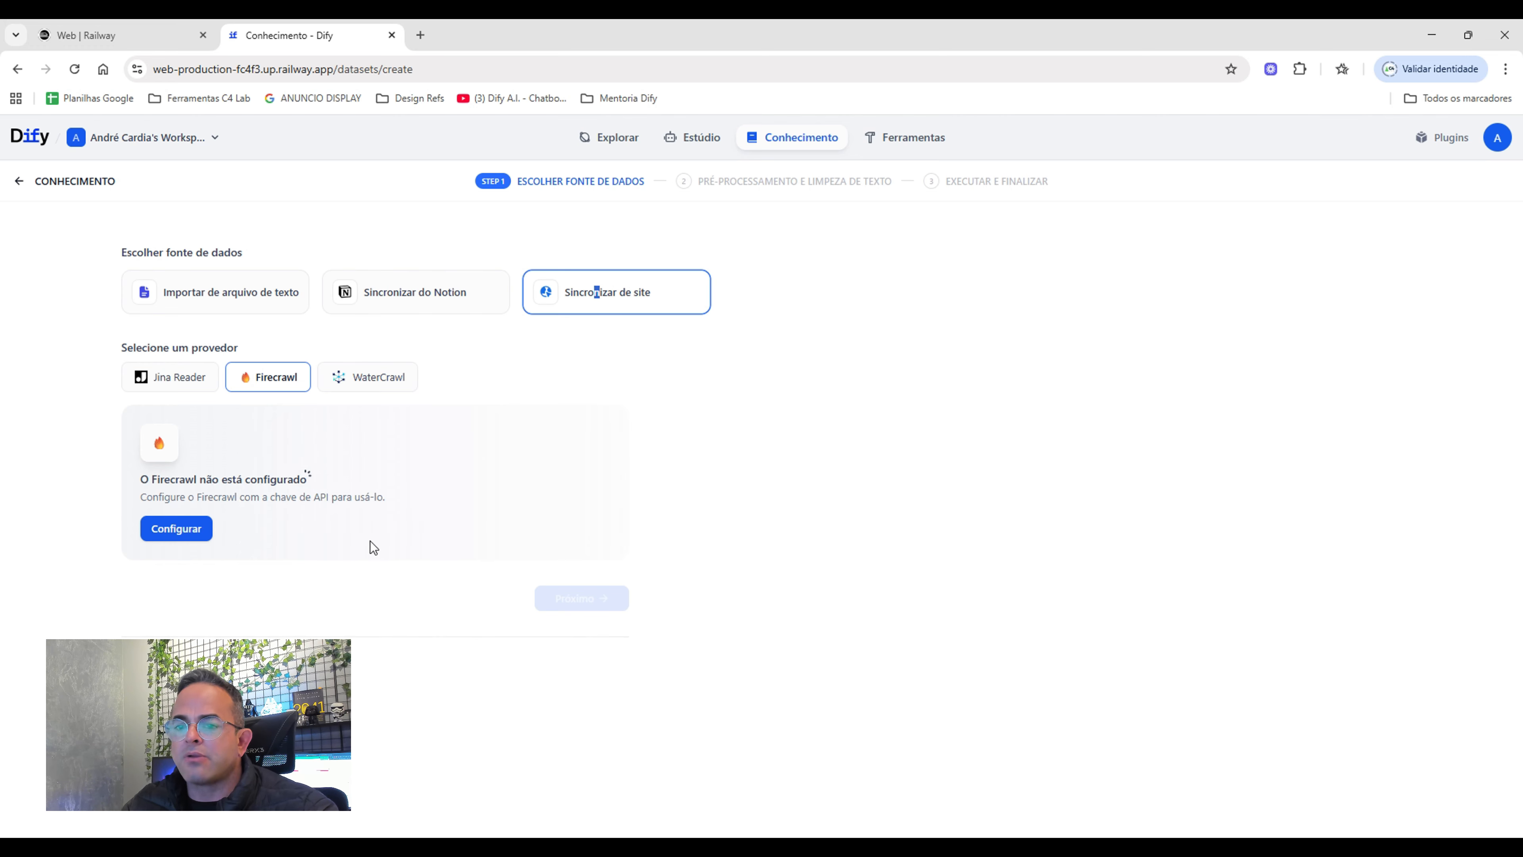
click(176, 531)
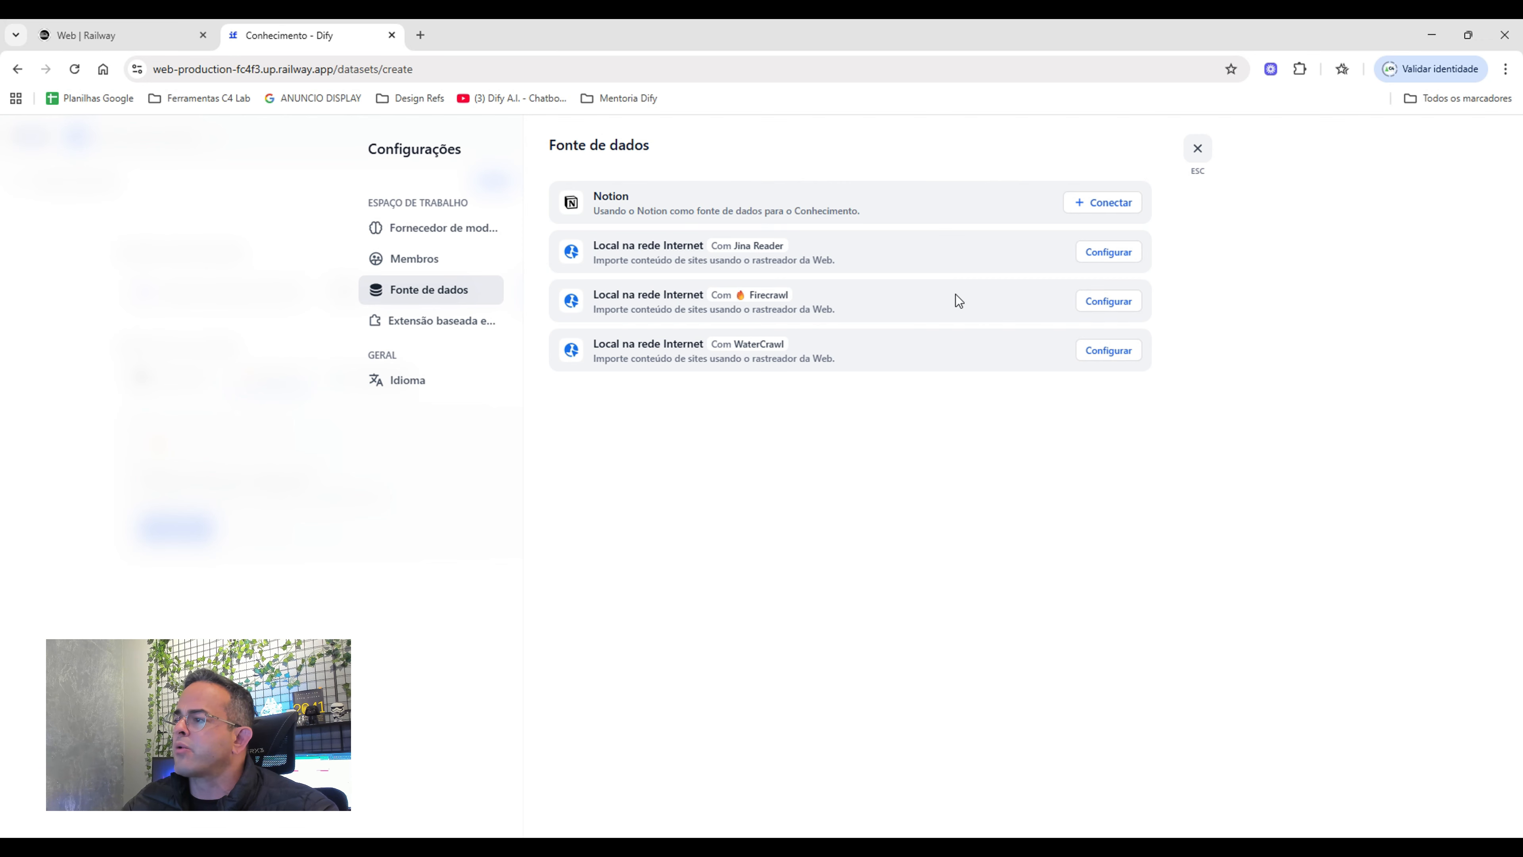
click(1121, 301)
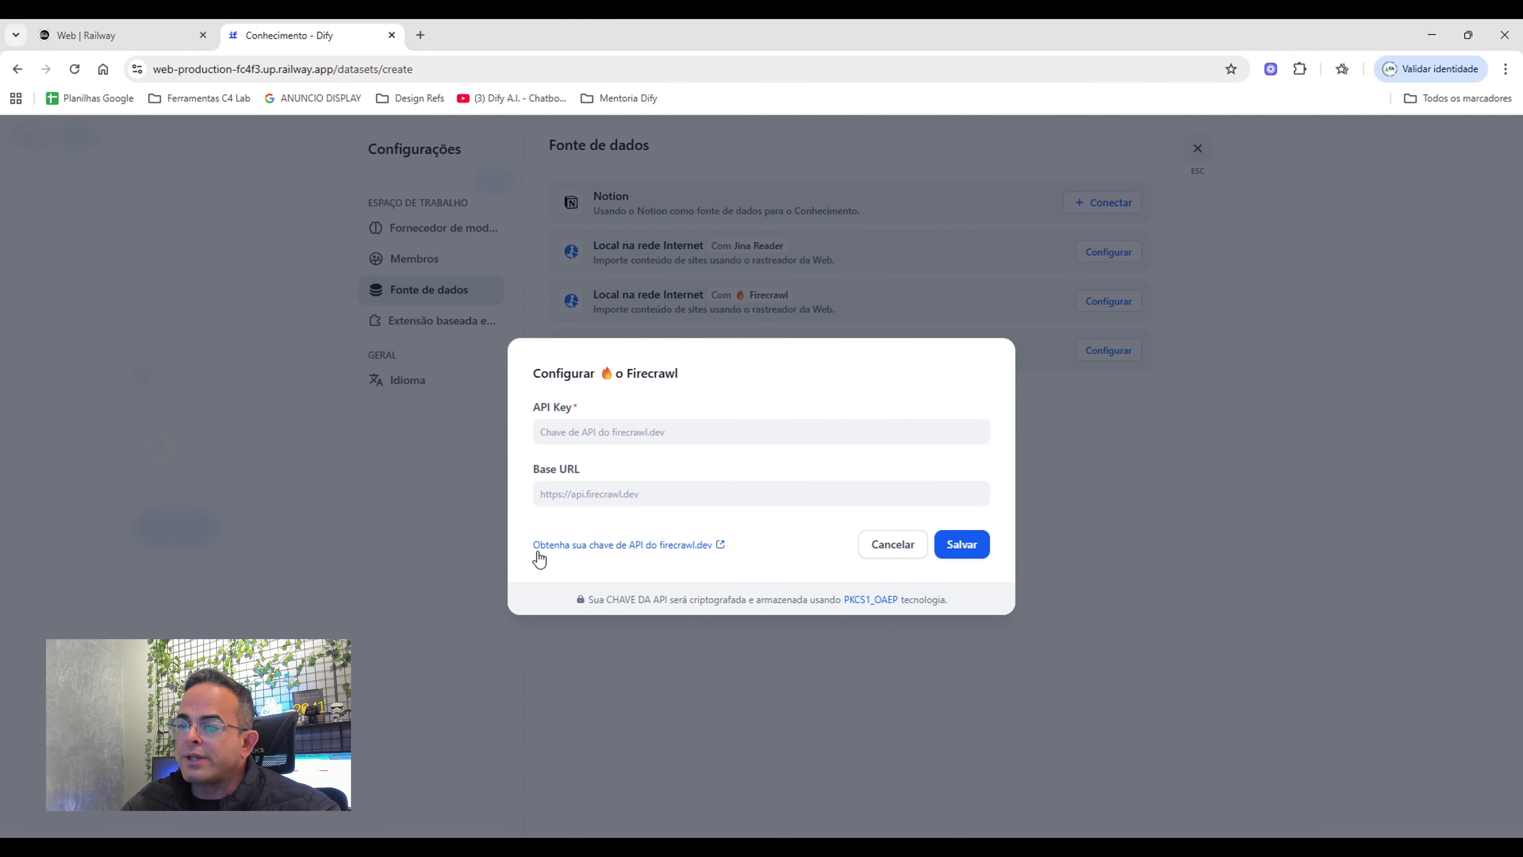
Open the Firecrawl site to obtain an API key and sign in with the Google account, confirming with the e-mailed verification code.
click(671, 551)
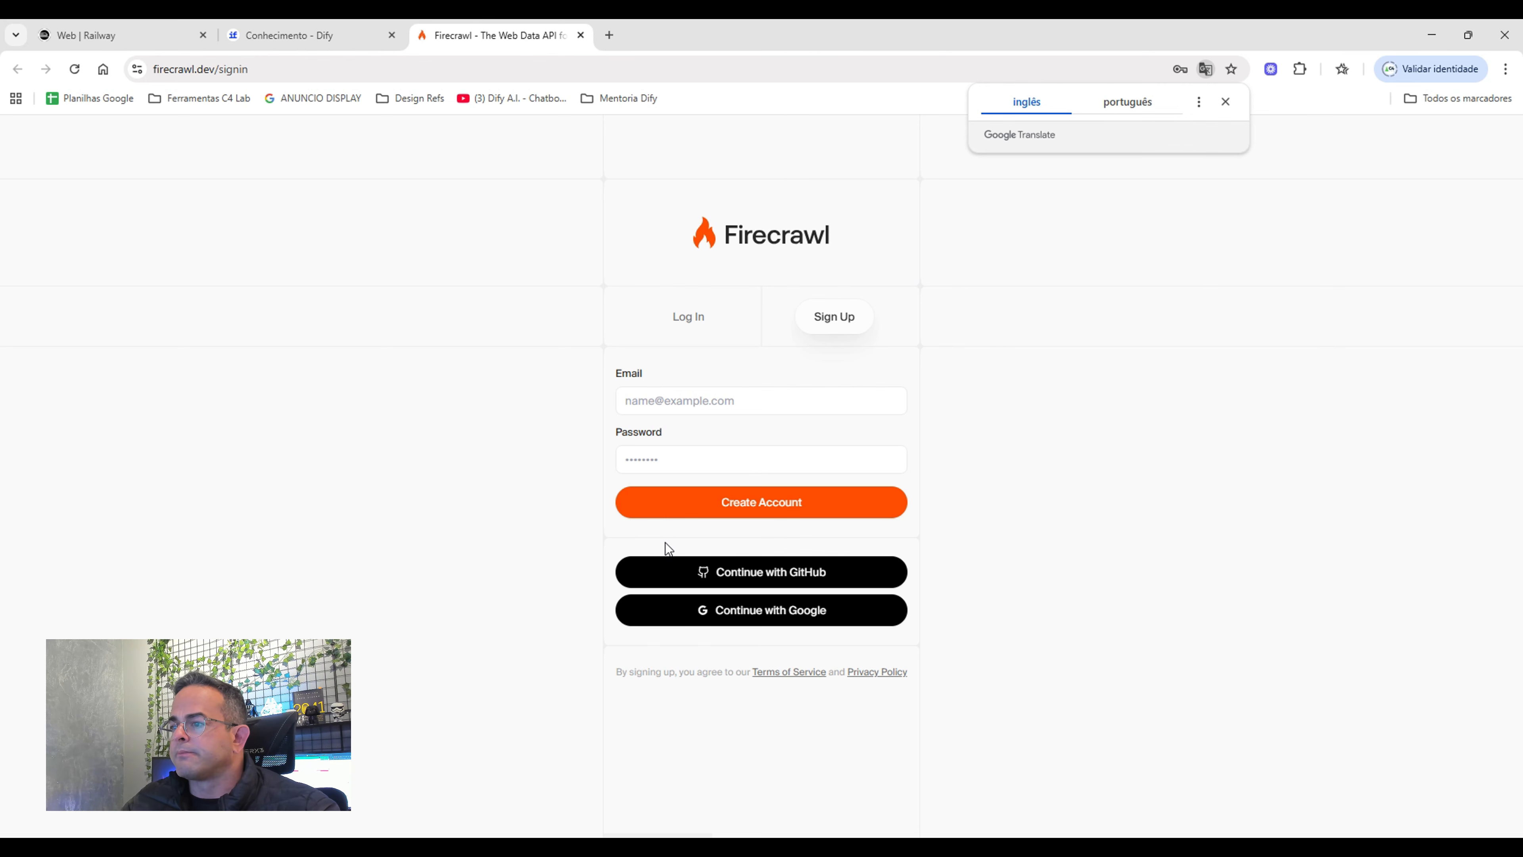
click(740, 623)
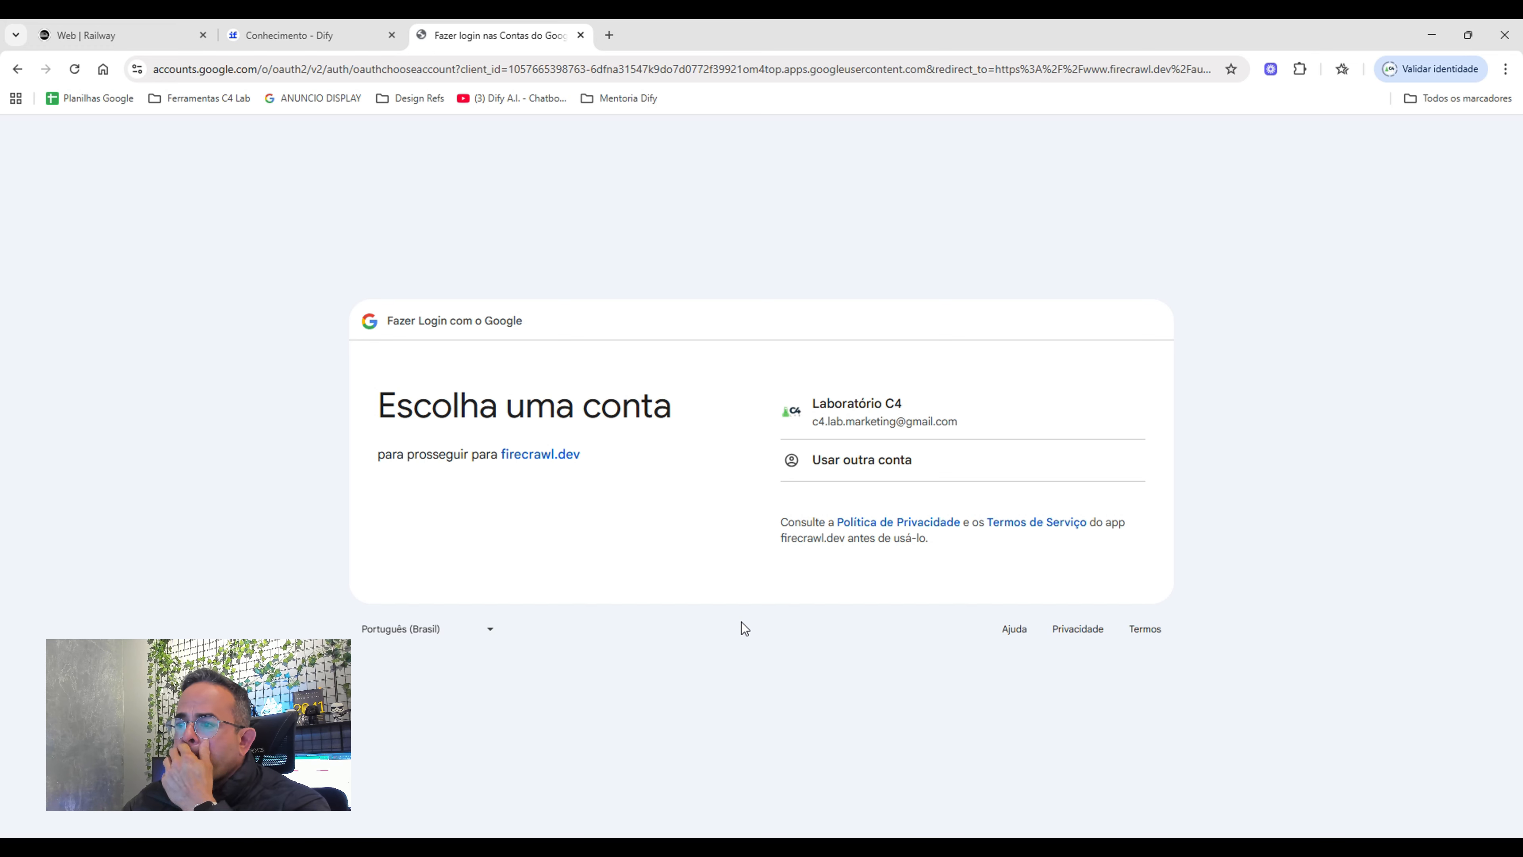
click(863, 413)
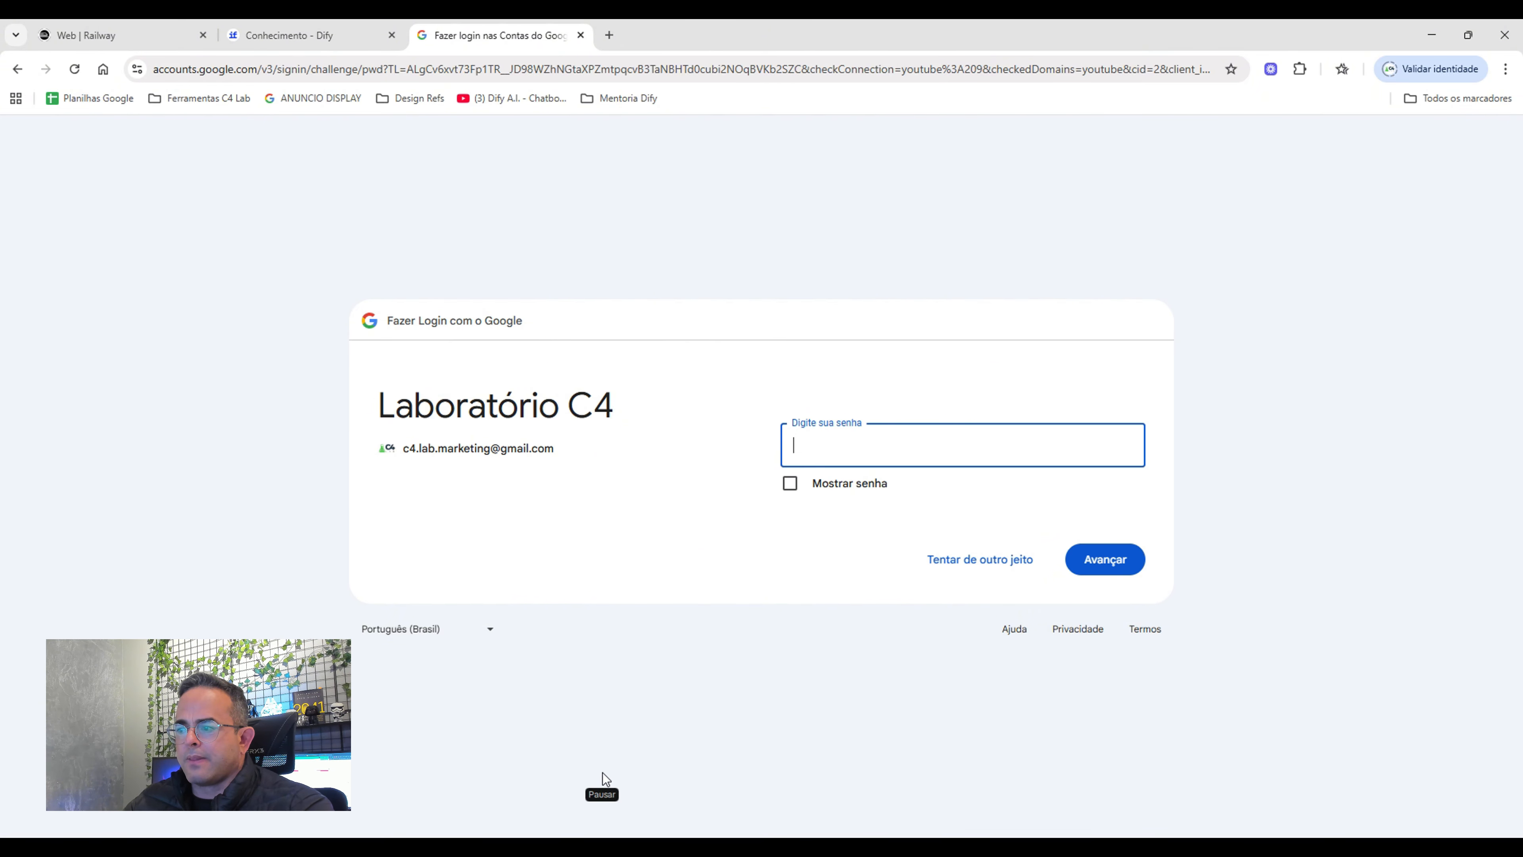
click(951, 570)
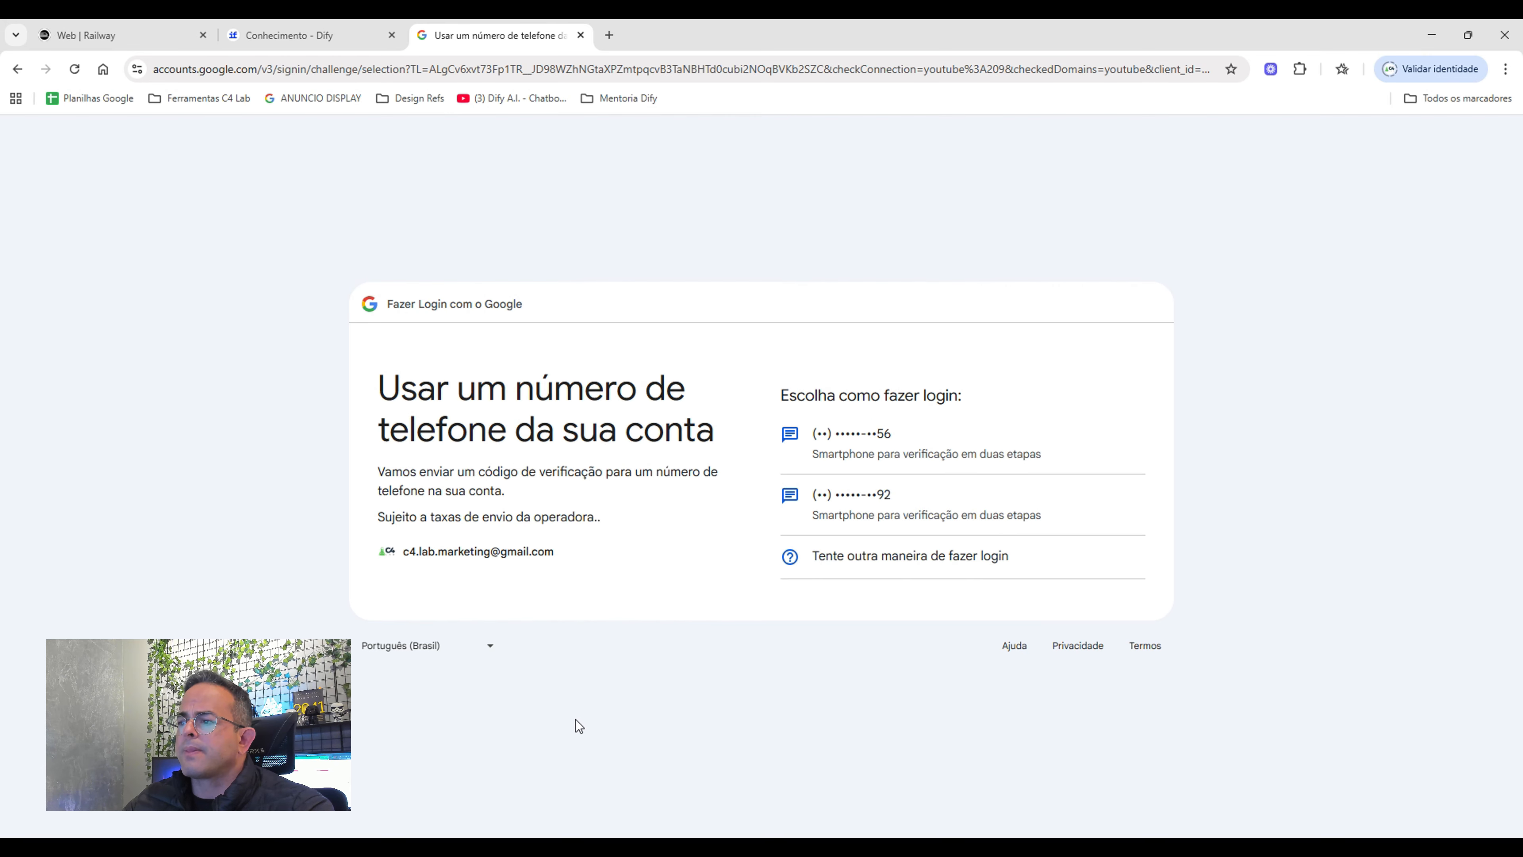
click(847, 460)
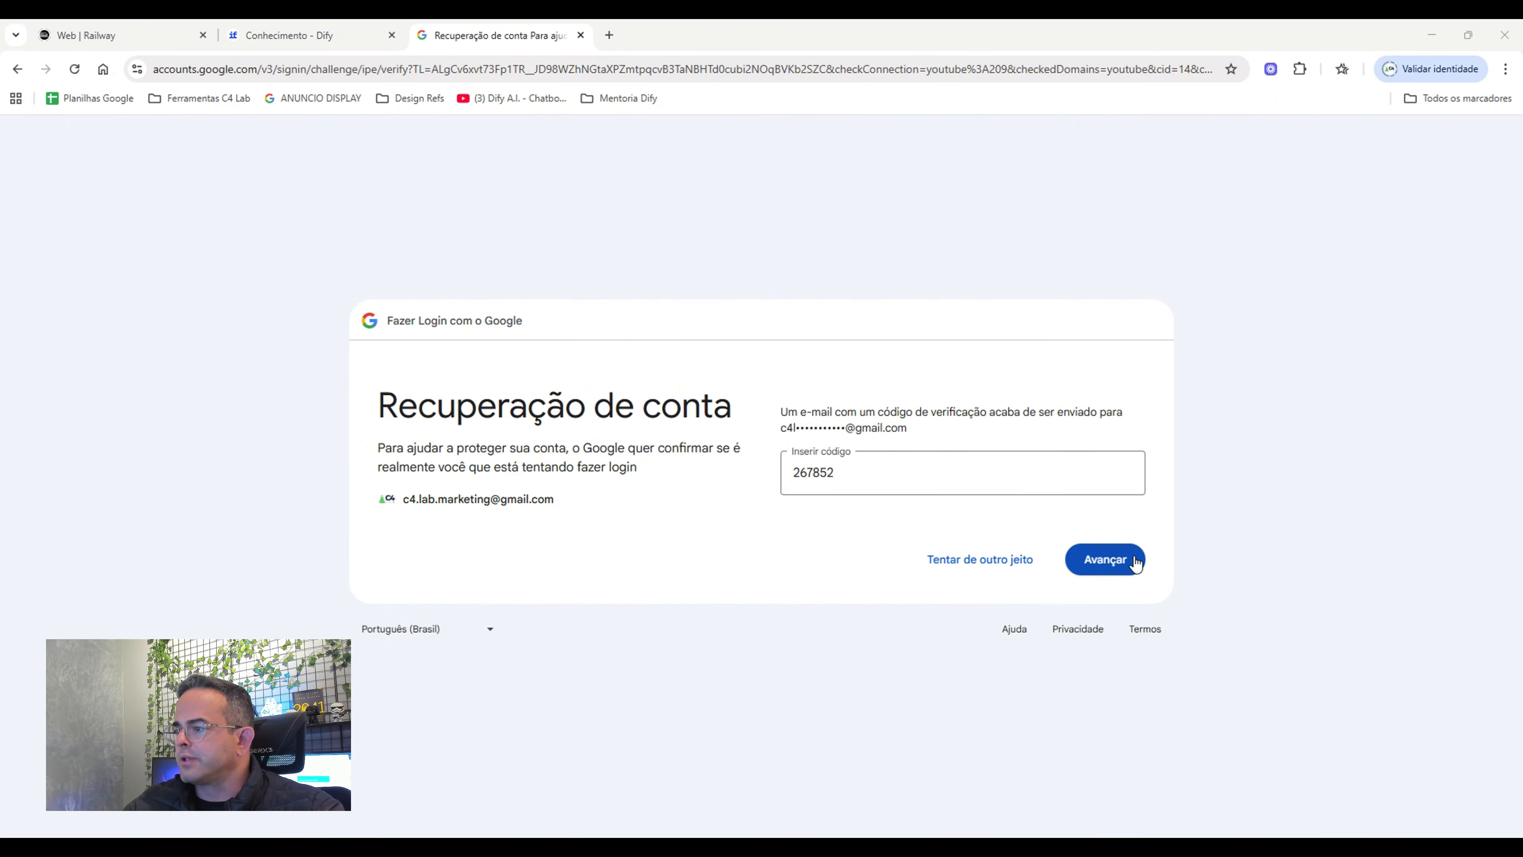
click(1119, 558)
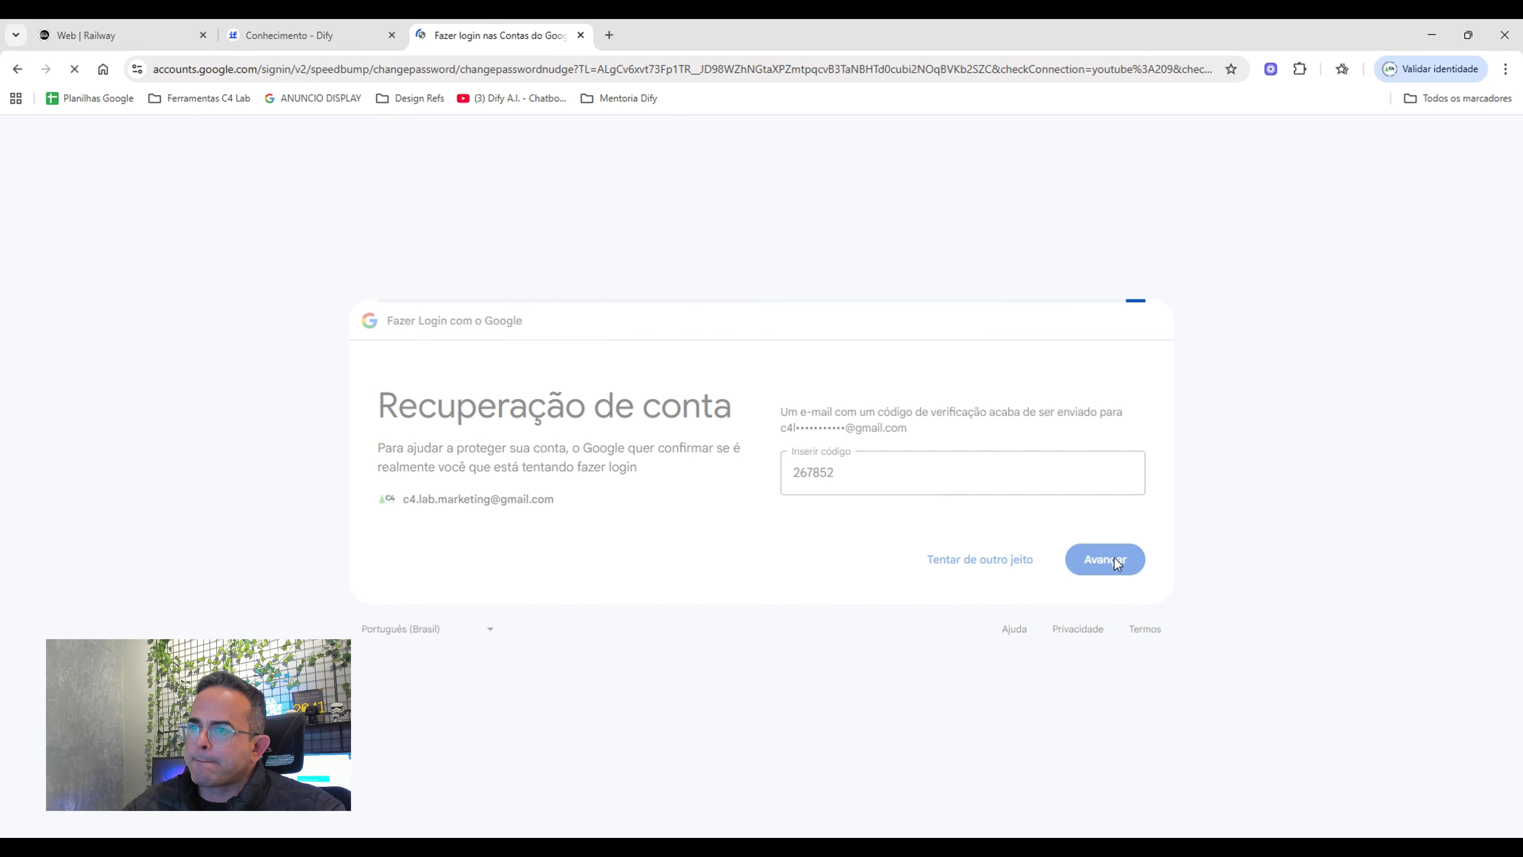
click(1114, 562)
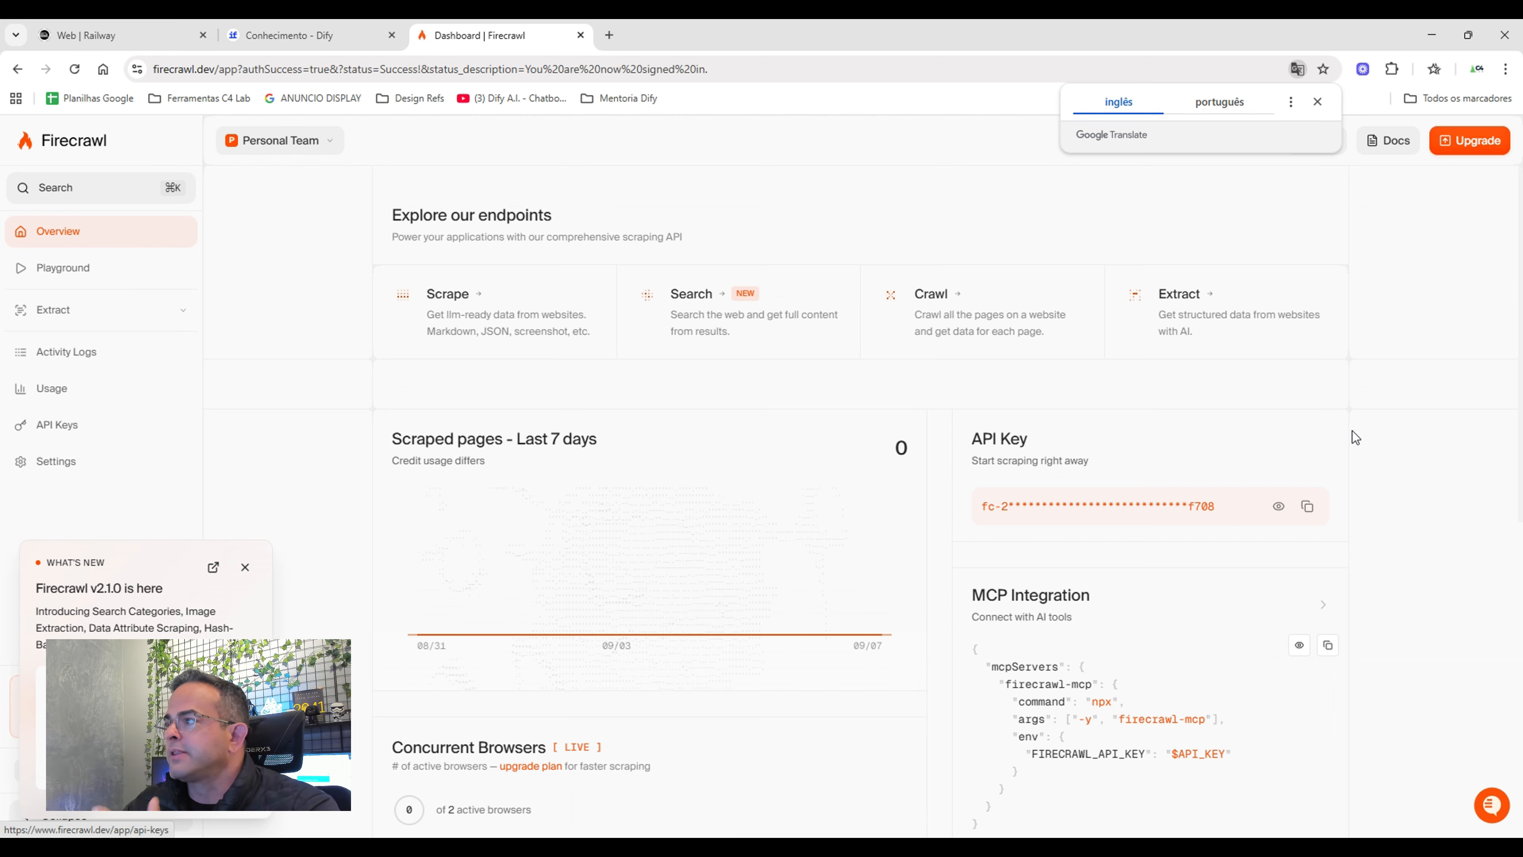
Copy the API key from the Firecrawl dashboard, save it in the API Key field of Dify's Firecrawl configuration and close the settings.
click(1317, 103)
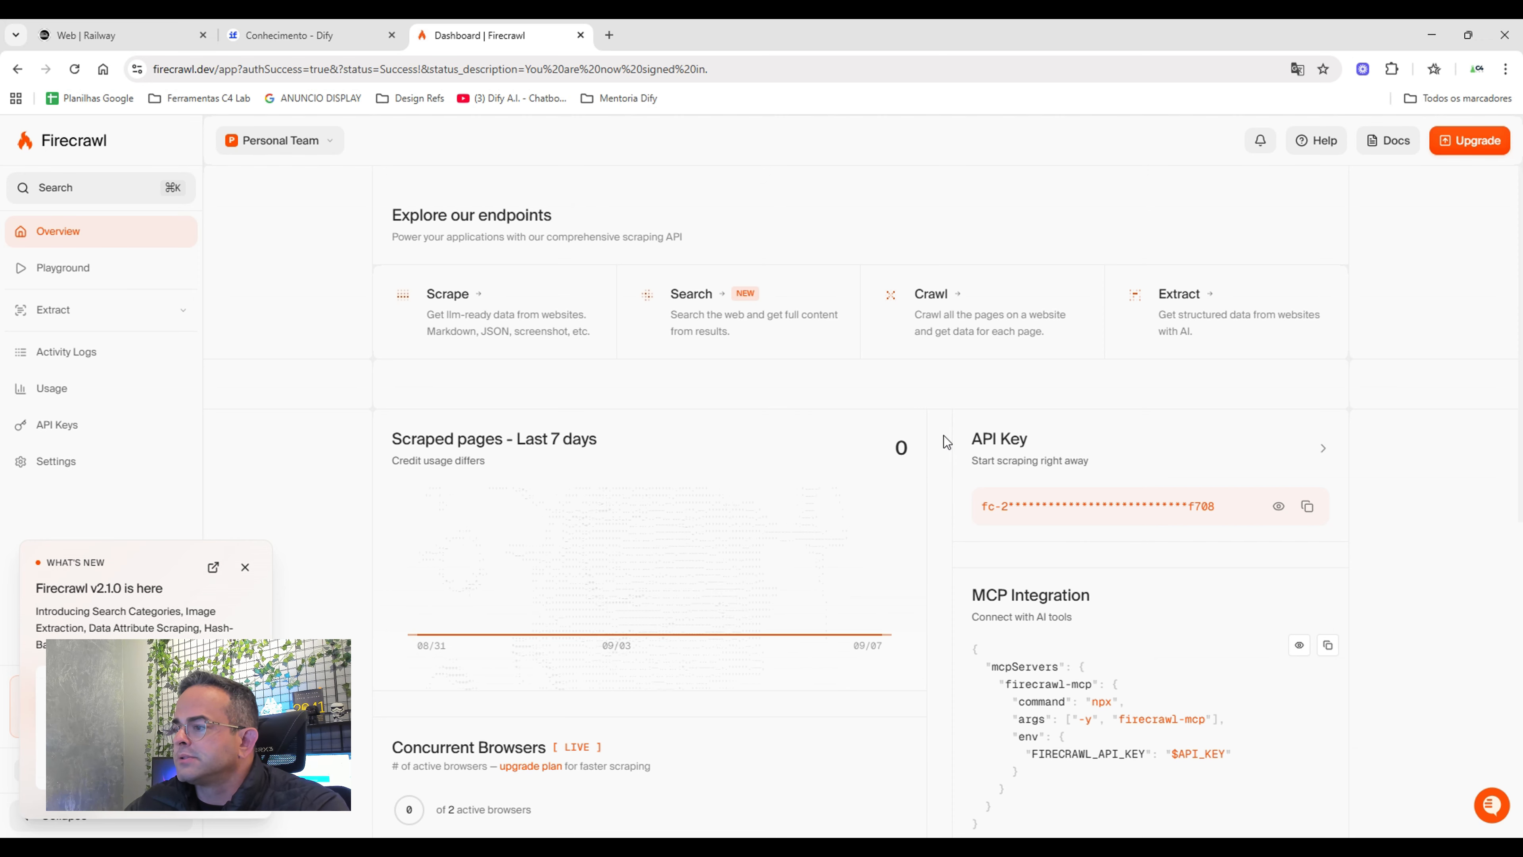
click(1310, 519)
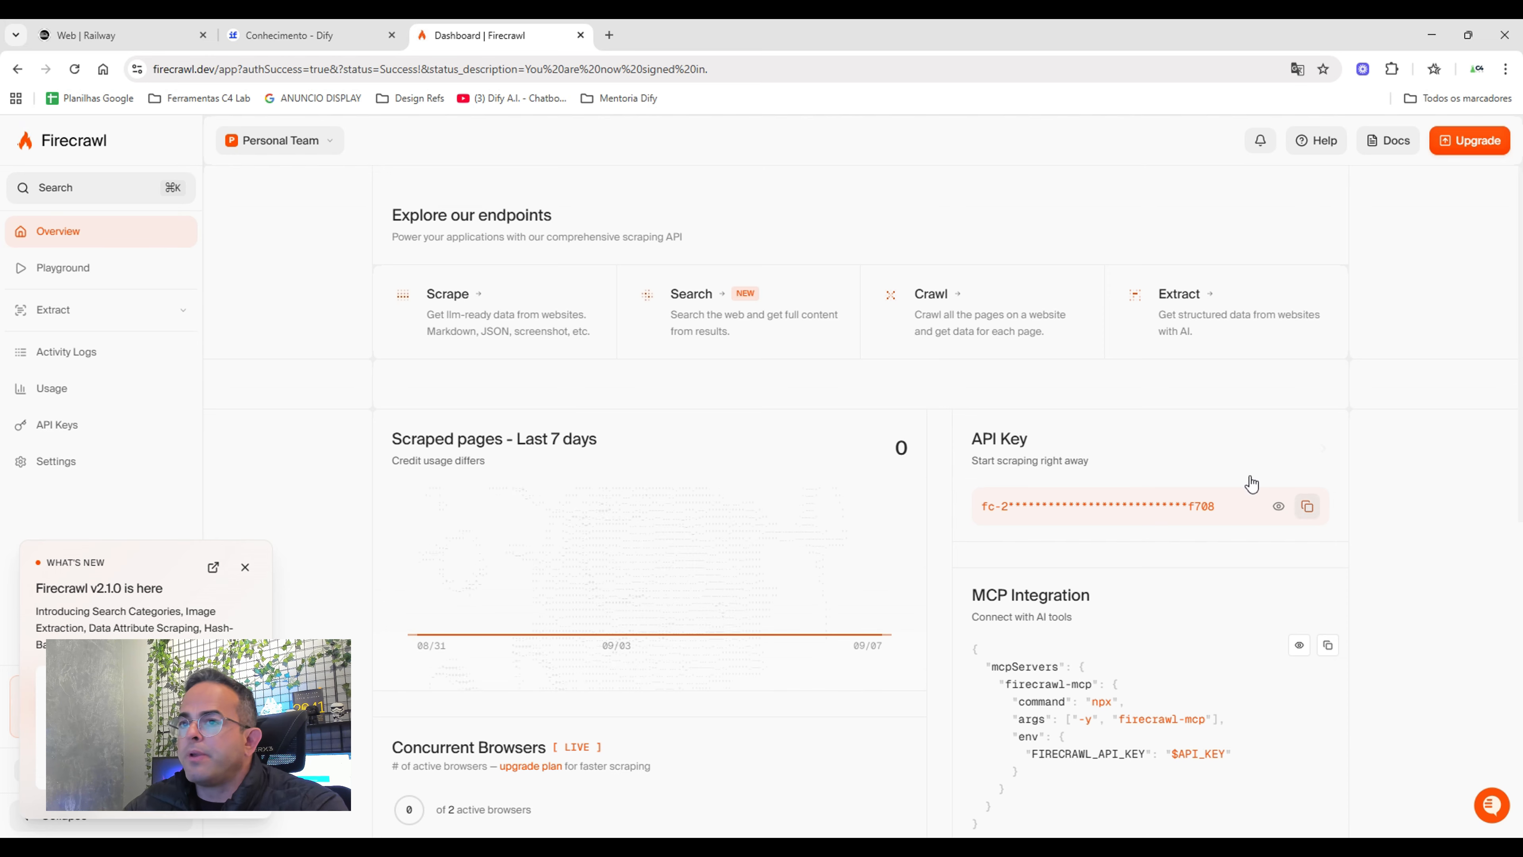
click(293, 34)
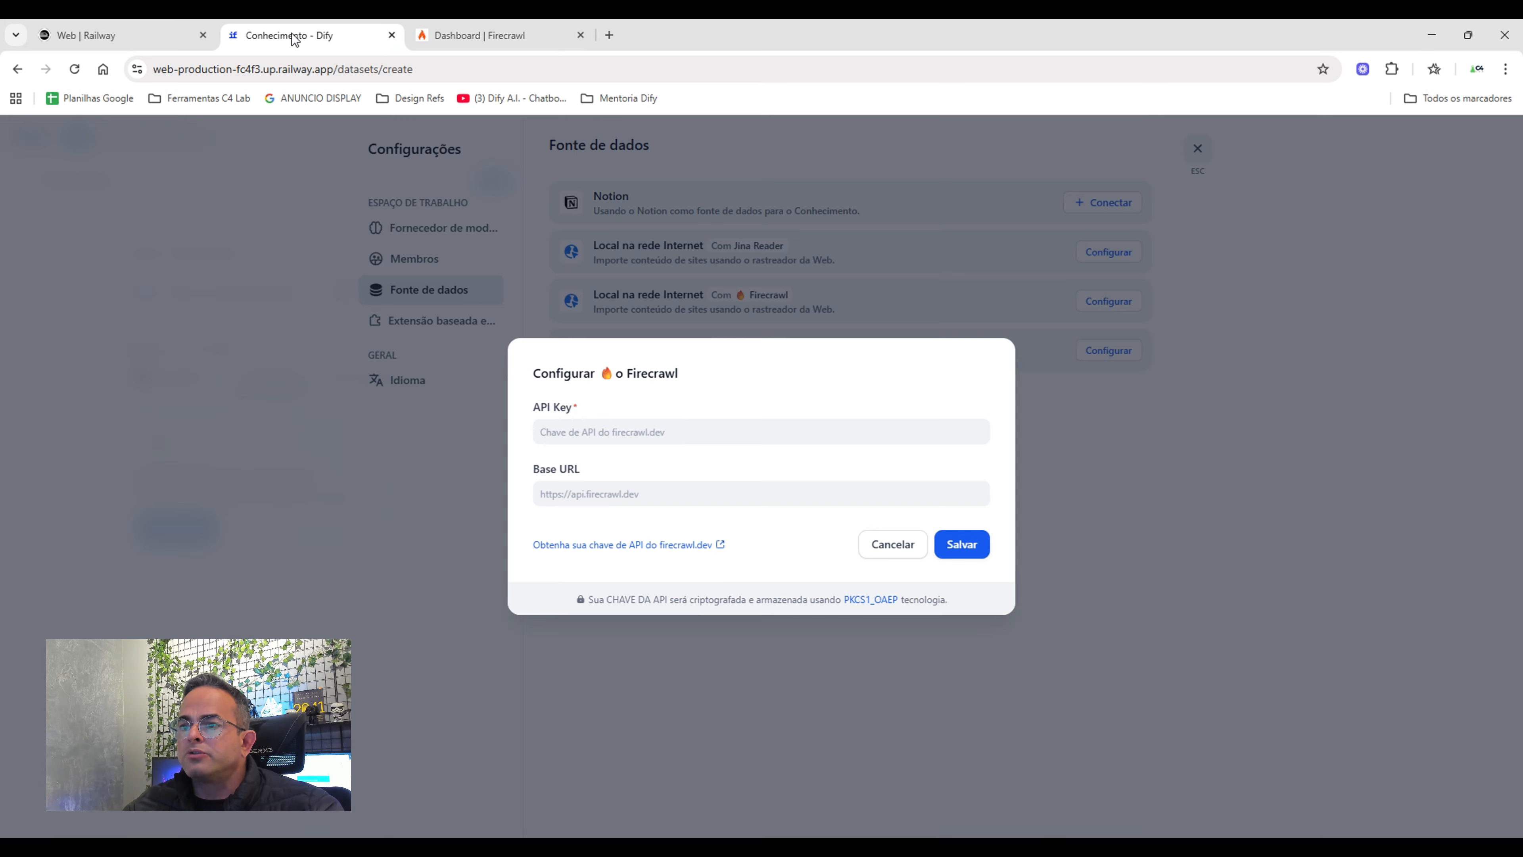
click(566, 432)
key(ctrl+v)
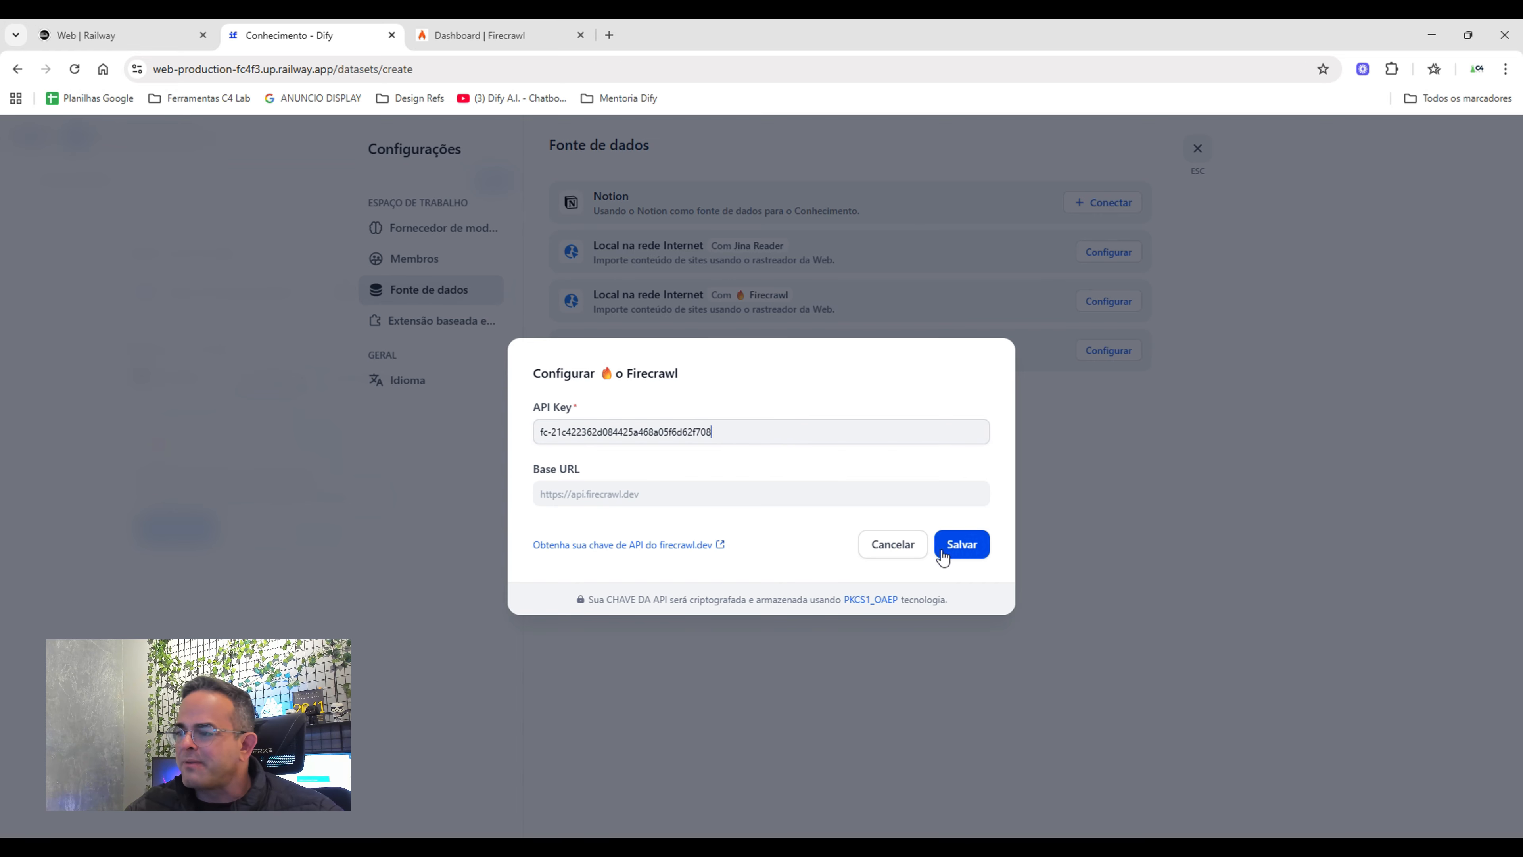
click(953, 555)
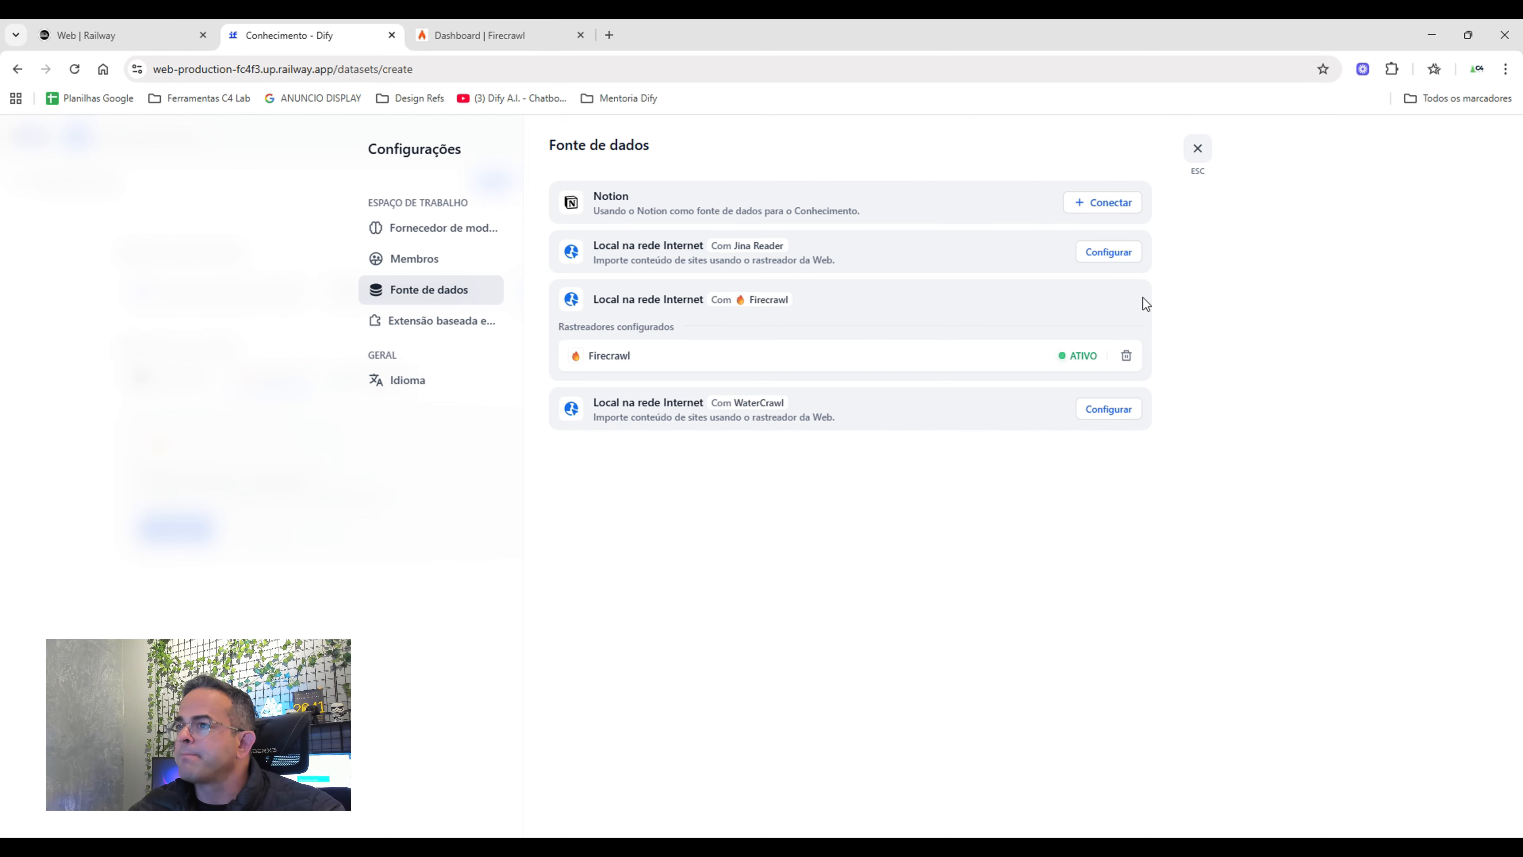
click(1198, 153)
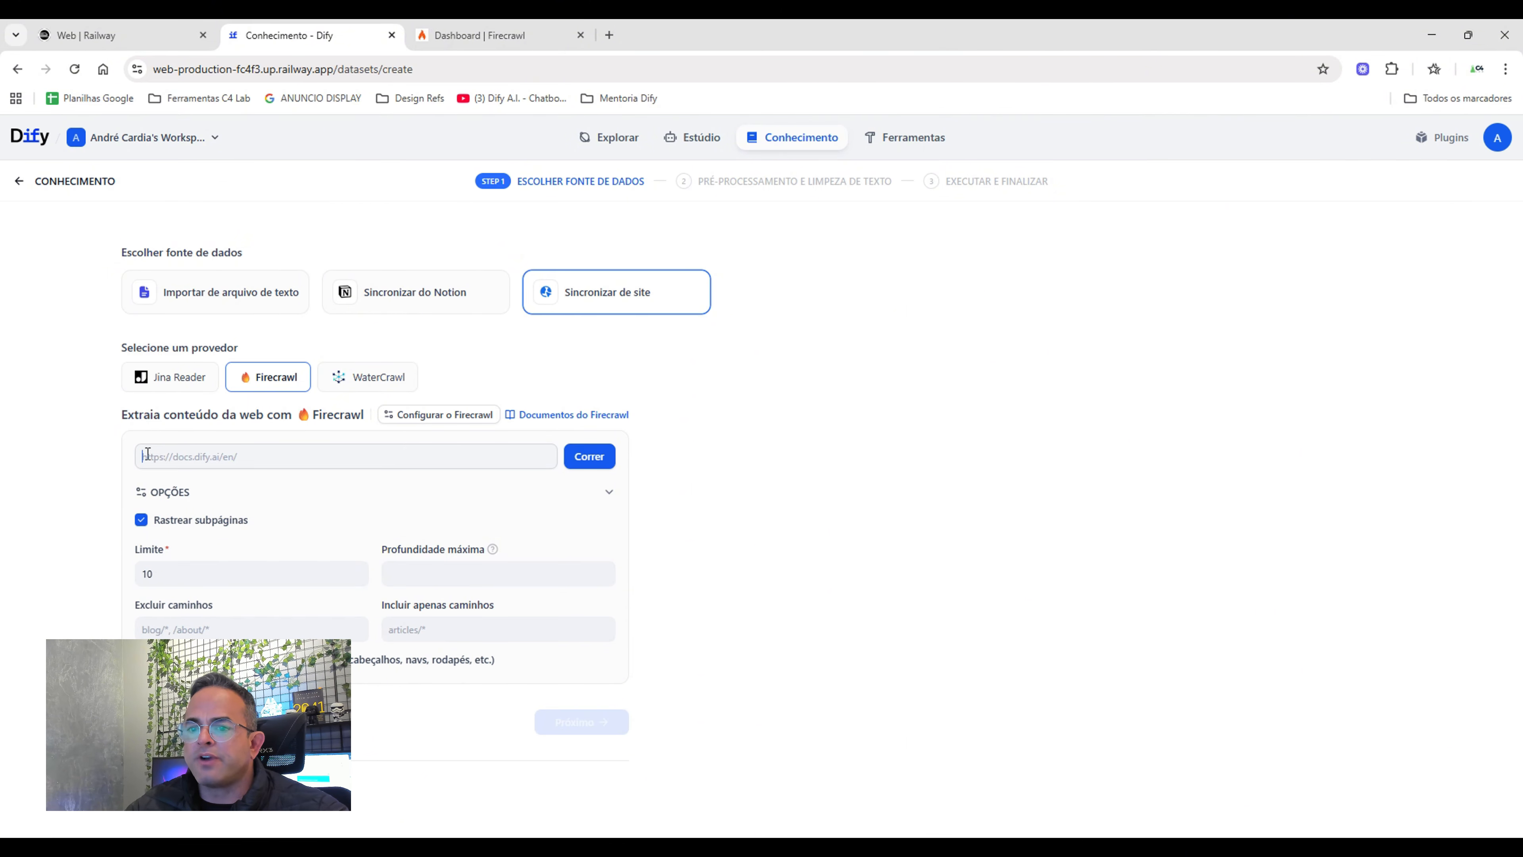
text(ht)
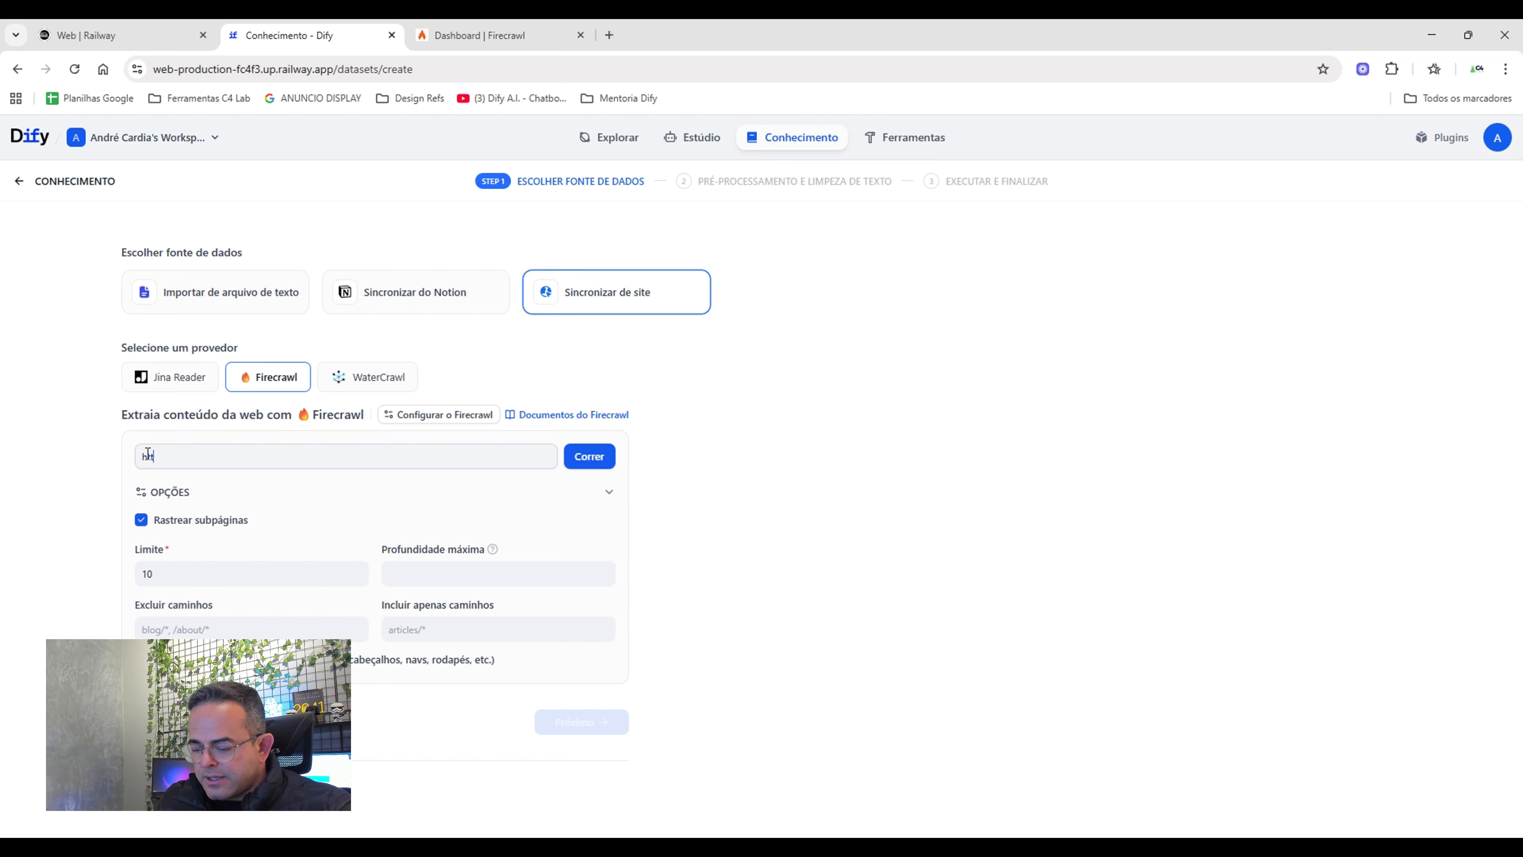
text(tps://c4m)
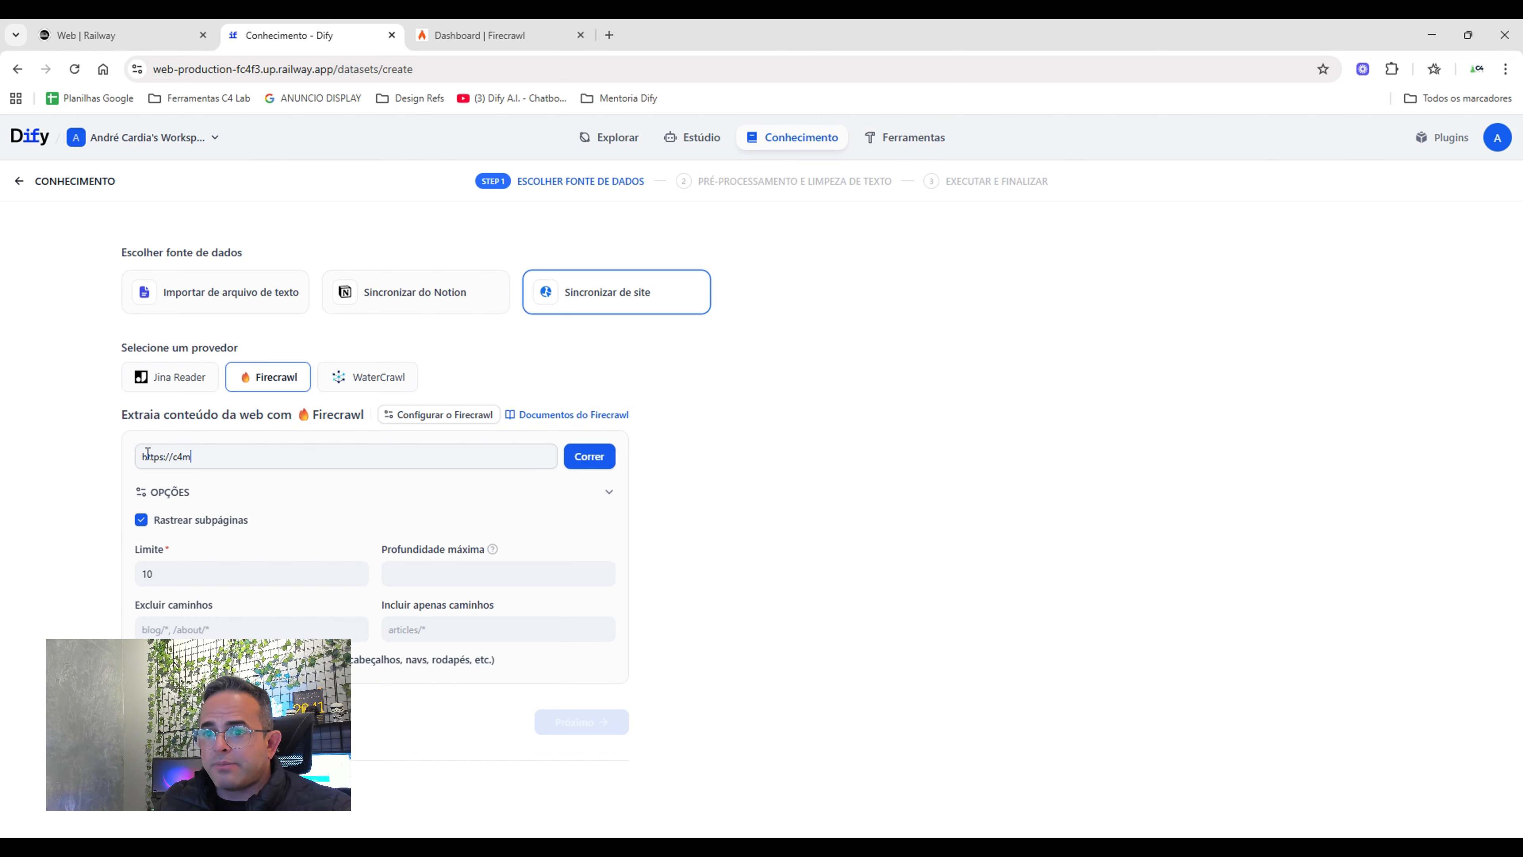
key(BackSpace)
text(lab.com)
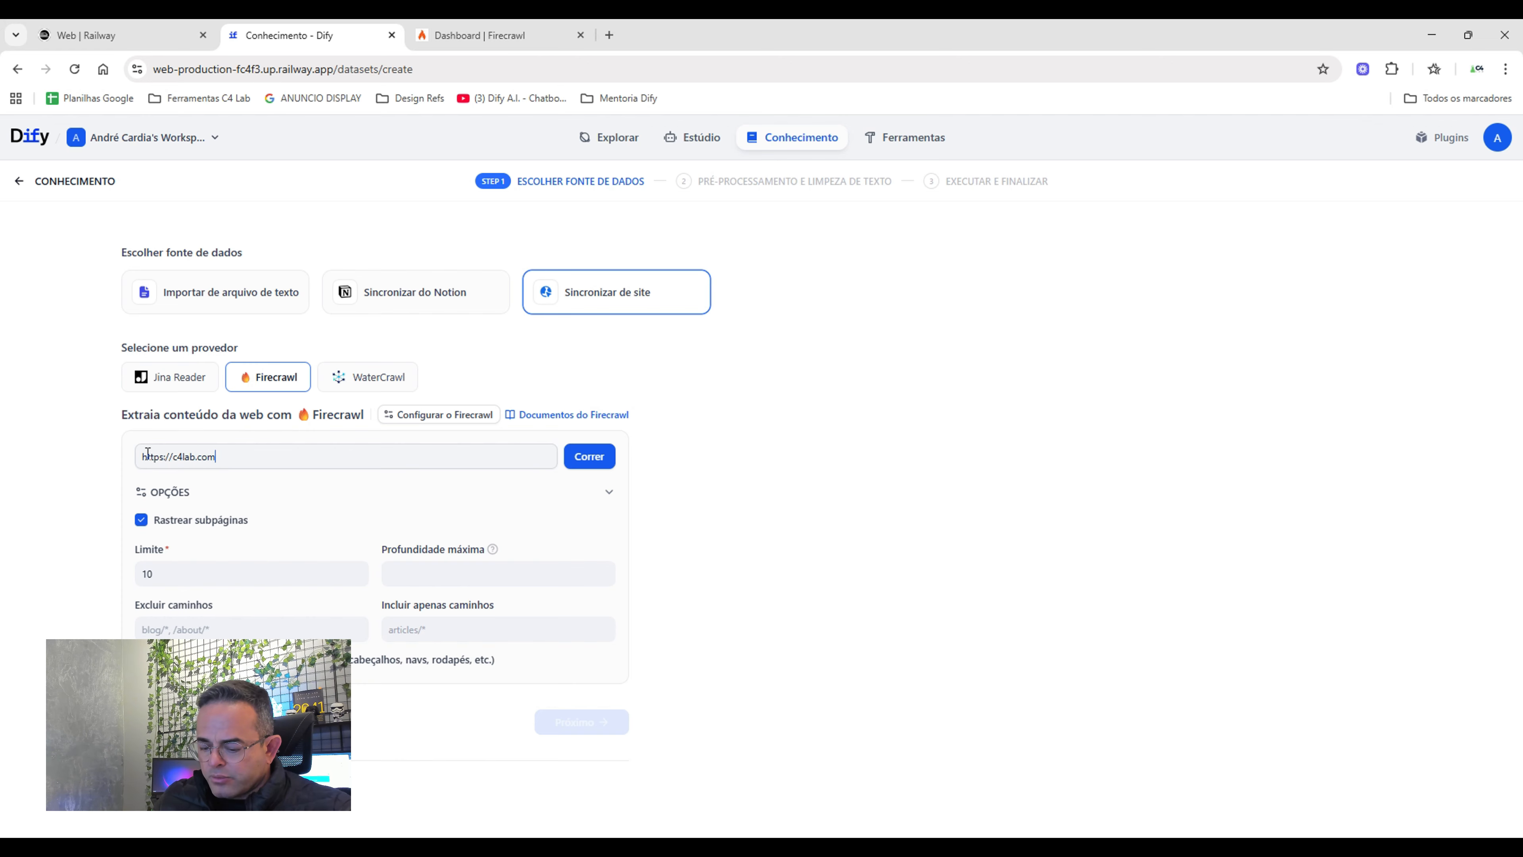
text(.br)
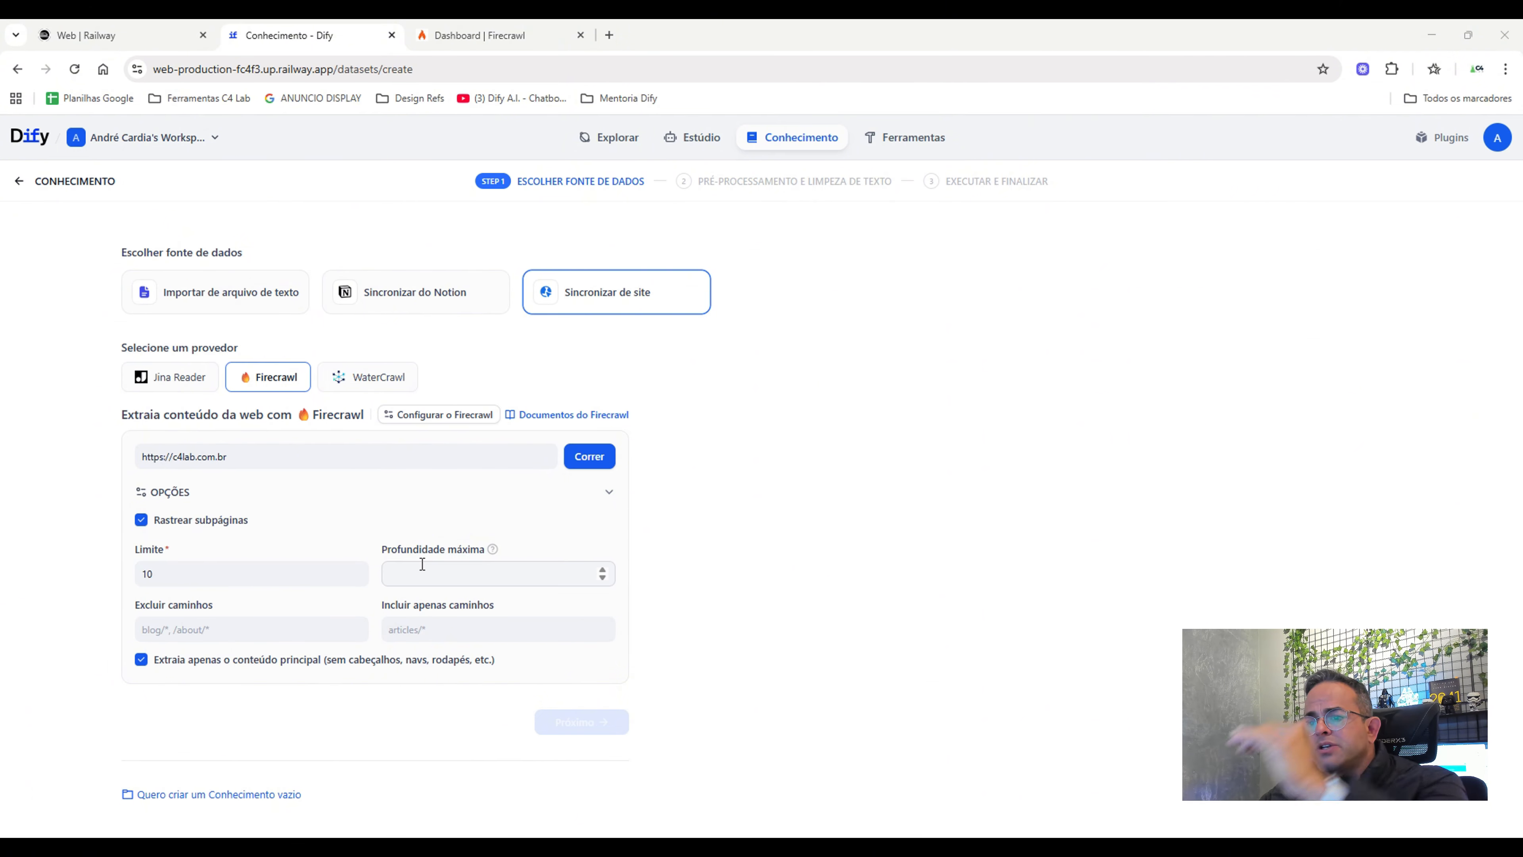
click(589, 456)
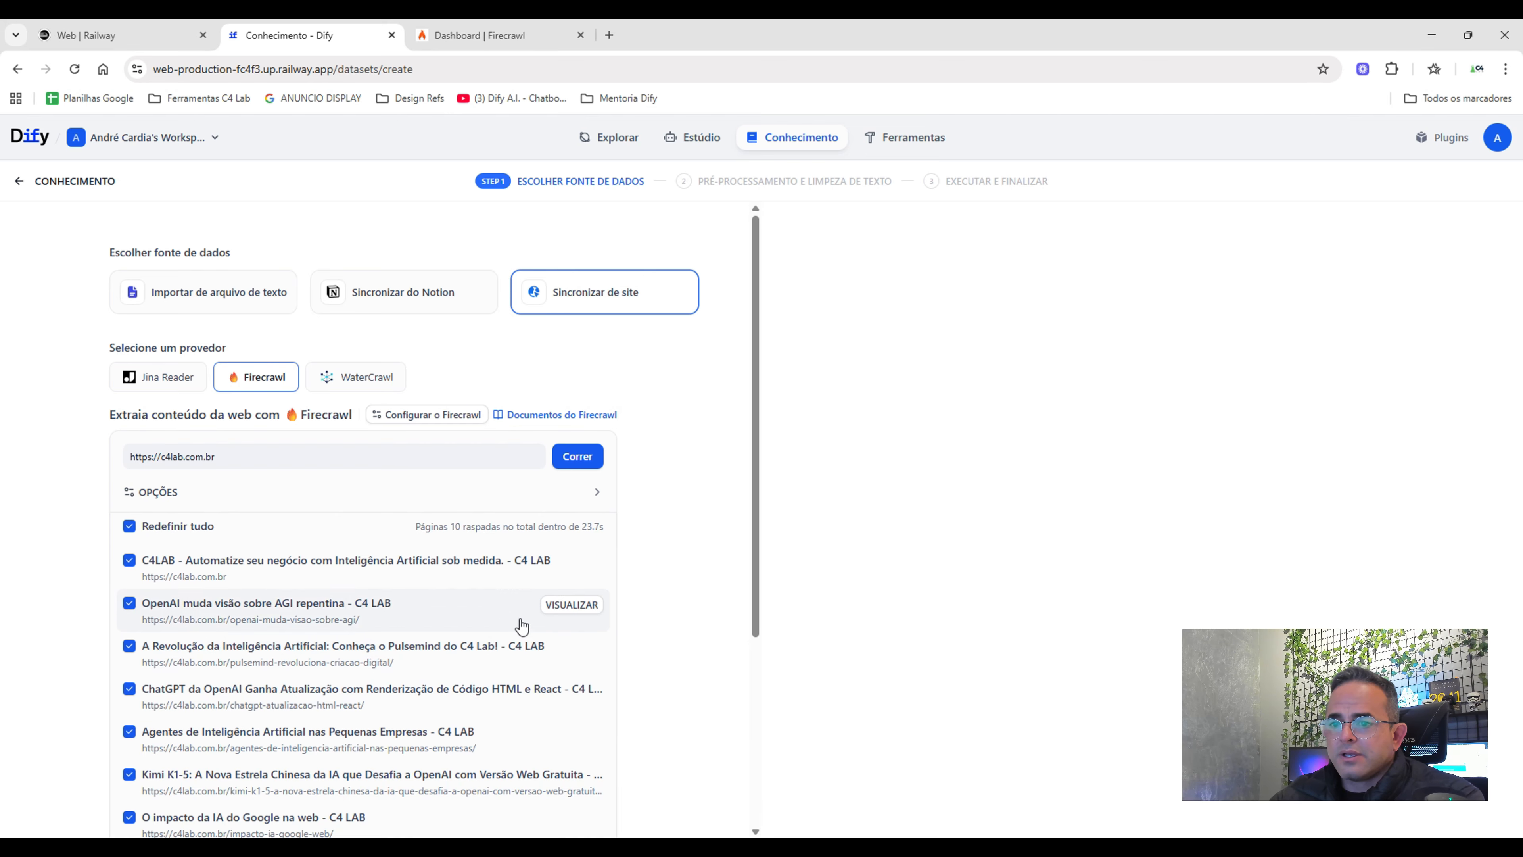
scroll(663, 576, down, 5)
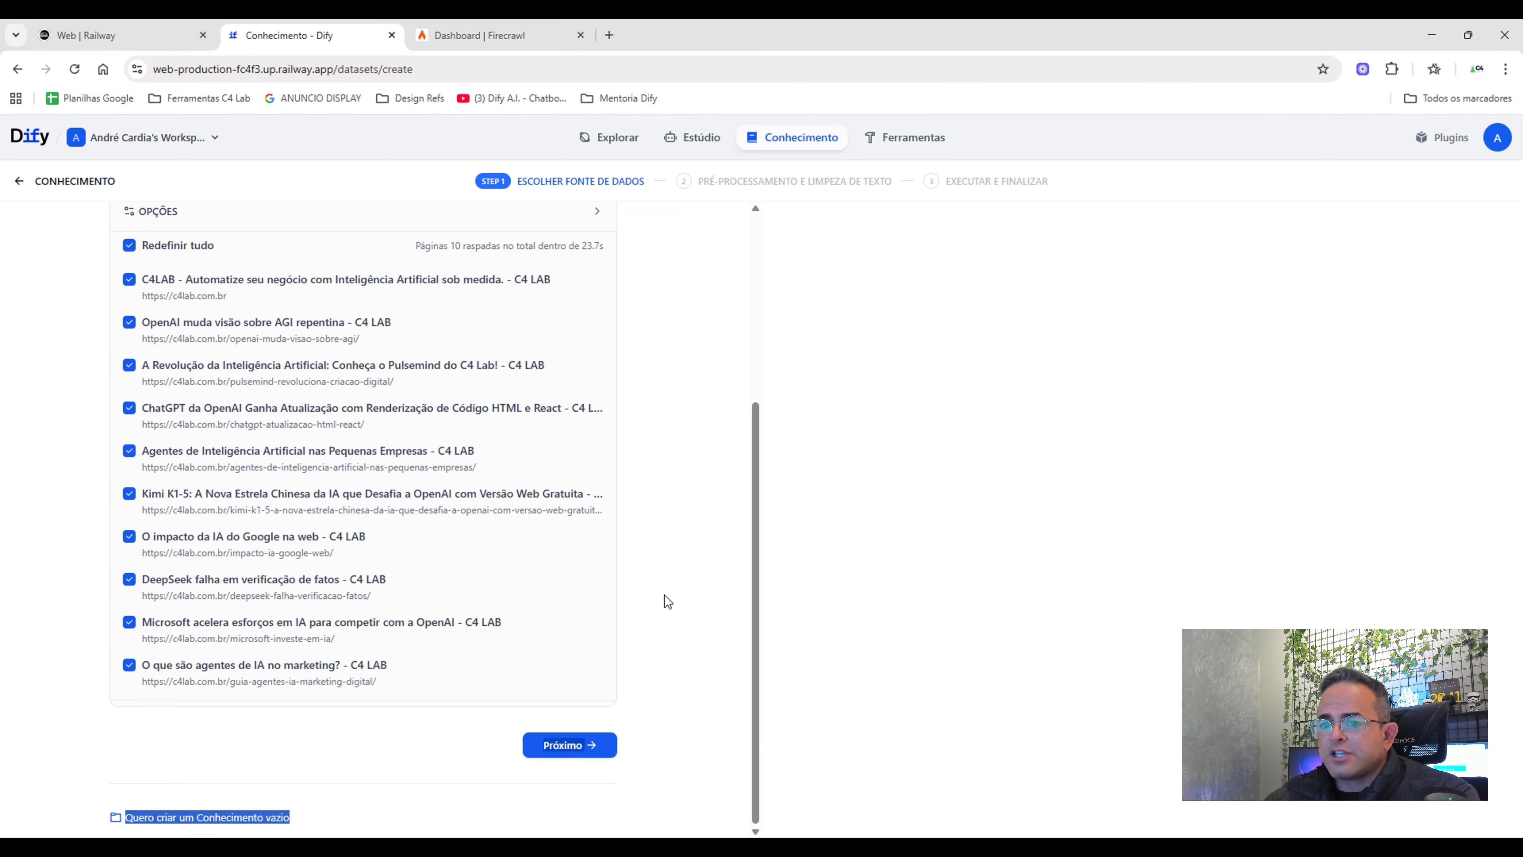
scroll(663, 596, up, 5)
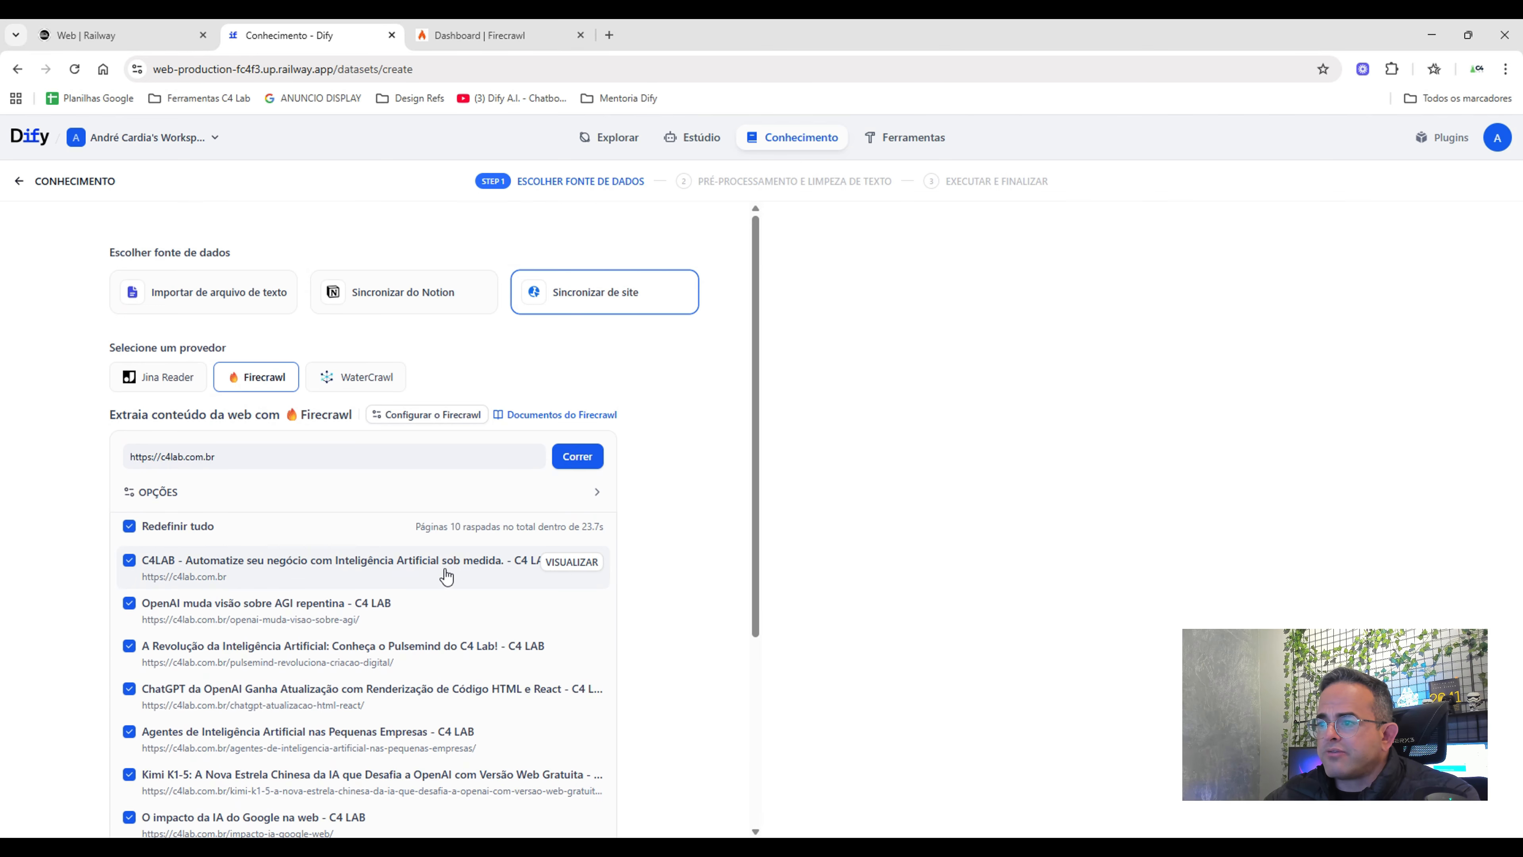
Preview the scraped content of the C4LAB home page and continue to text preprocessing with all scraped pages selected.
click(554, 563)
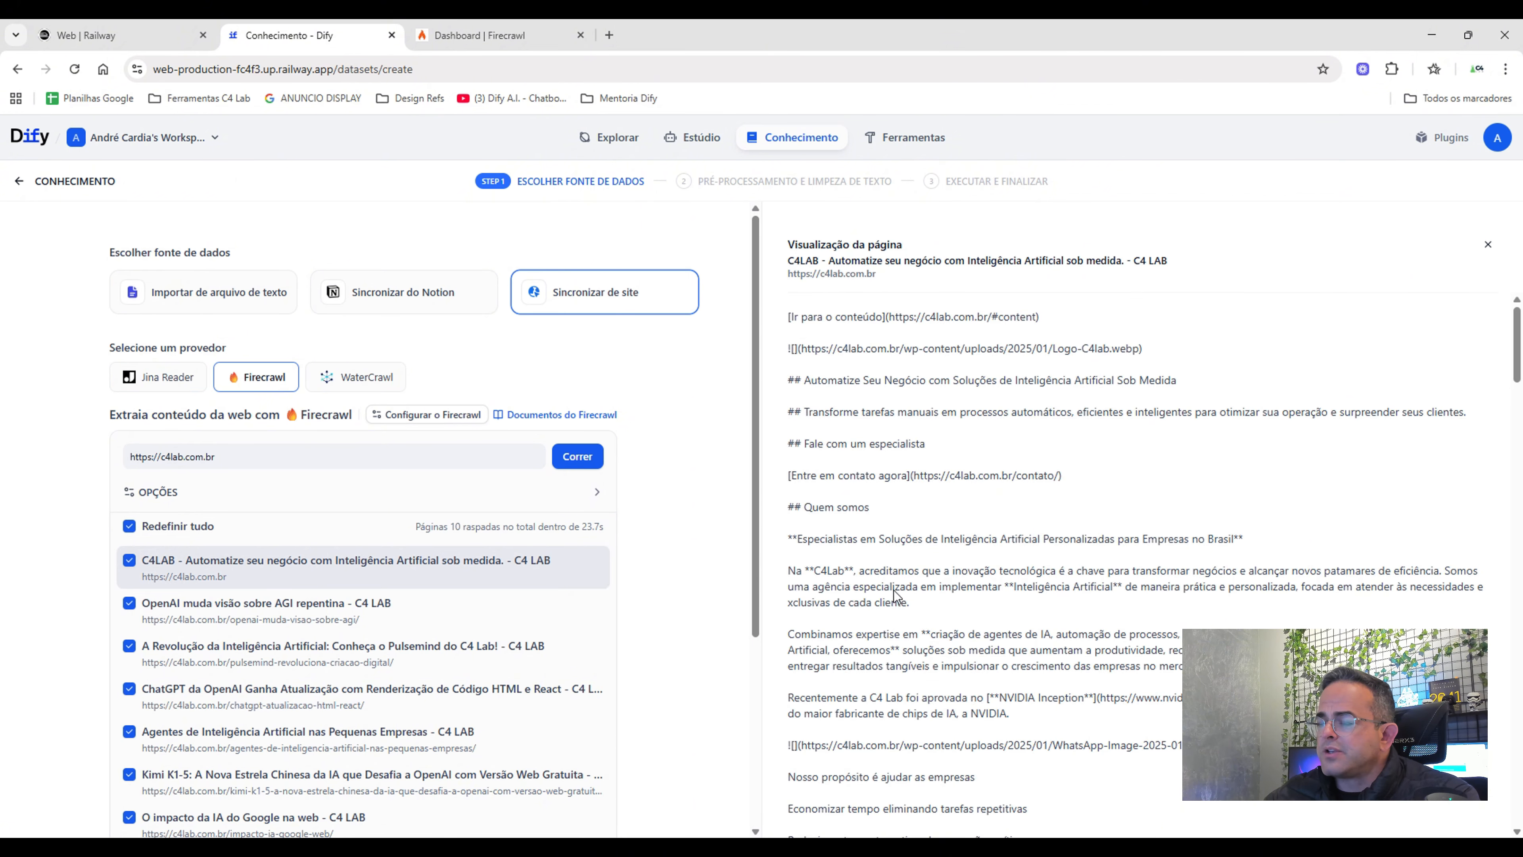
scroll(895, 594, down, 6)
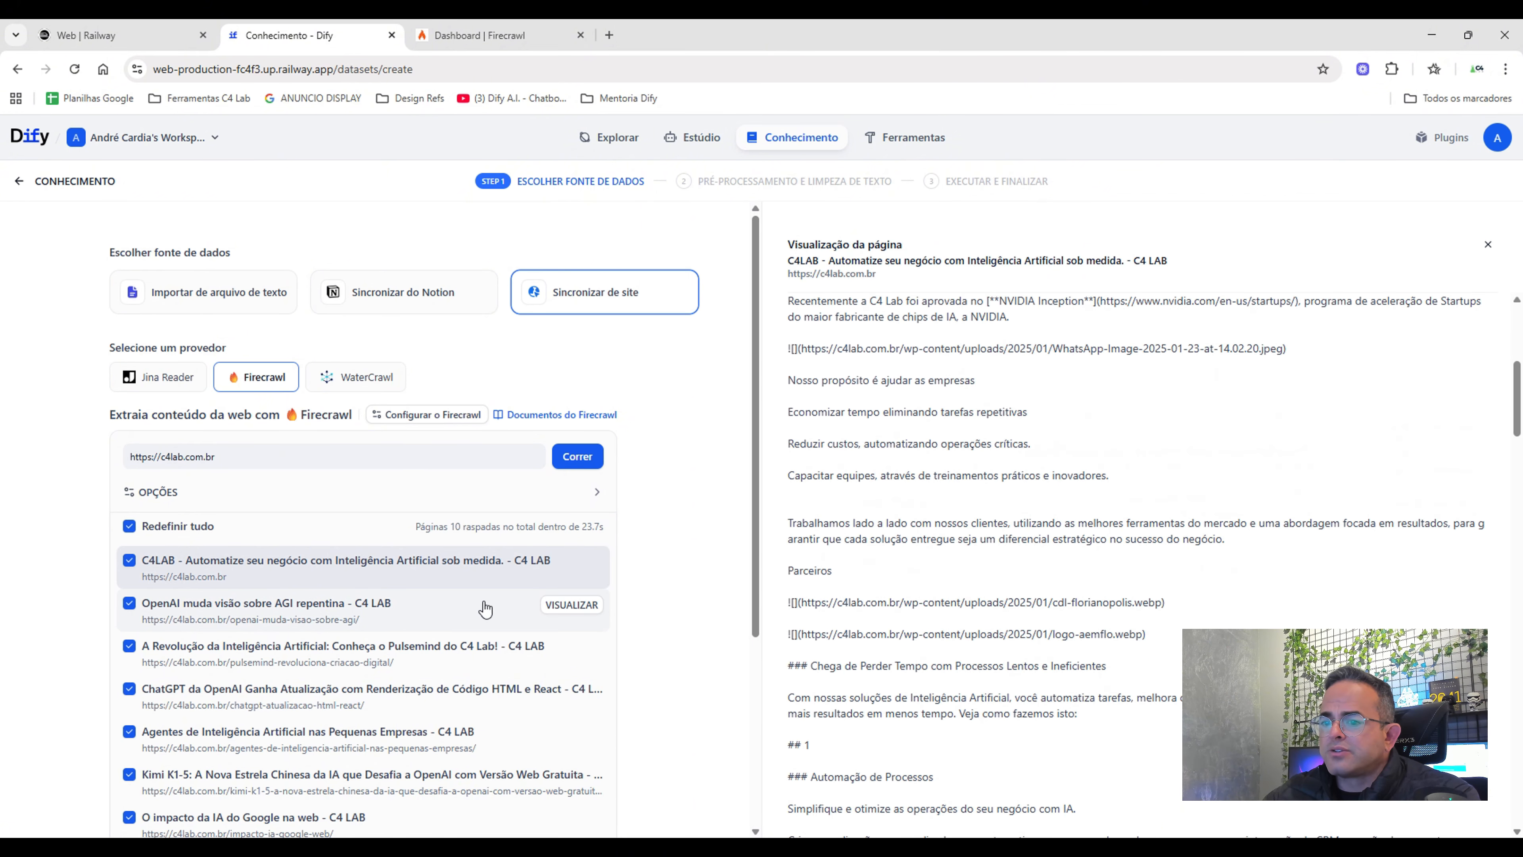
scroll(486, 608, down, 5)
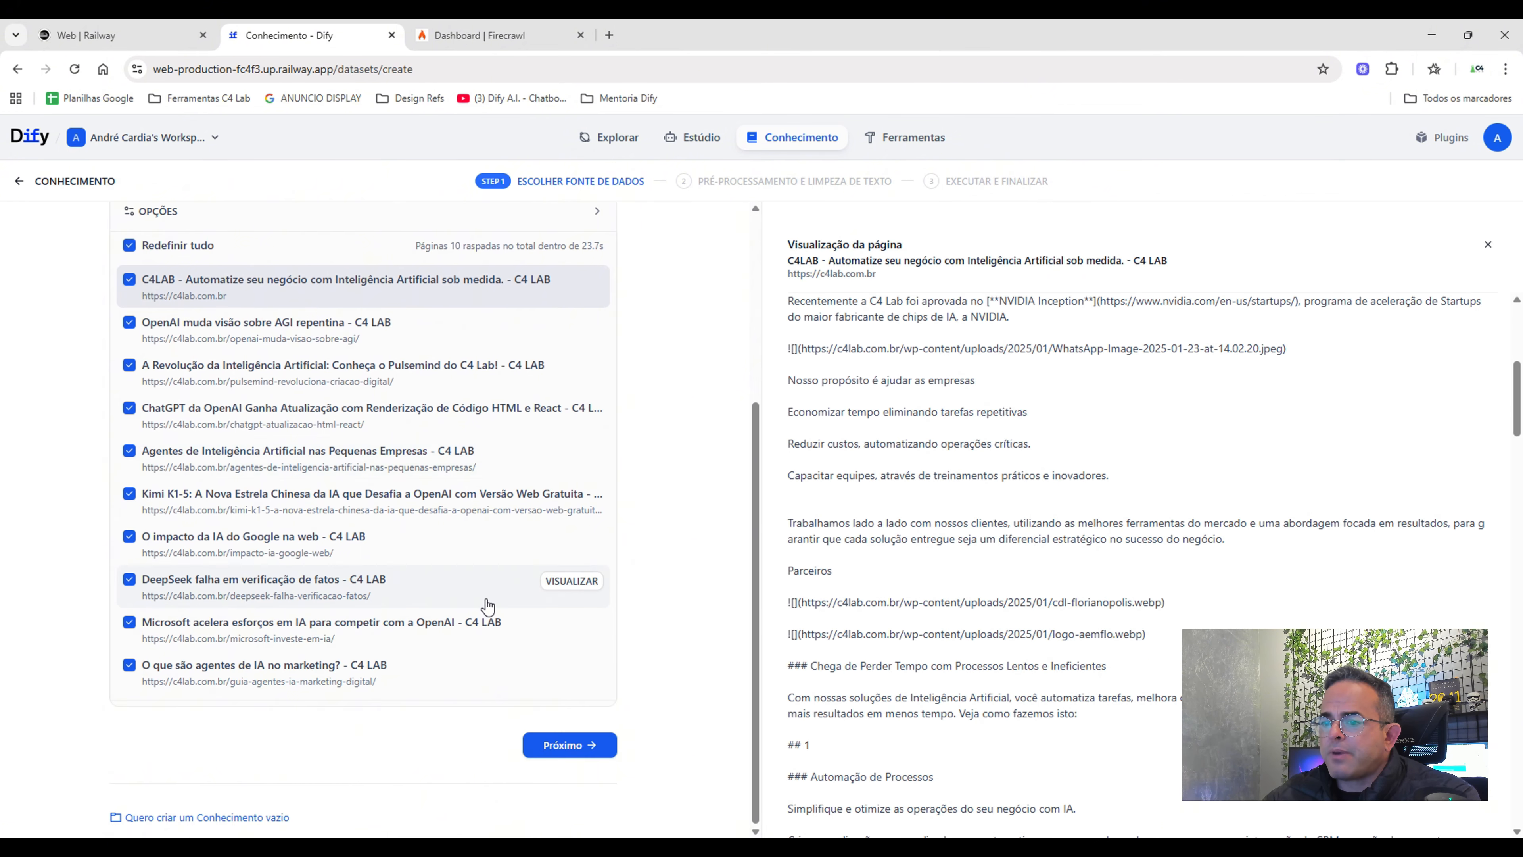
click(540, 746)
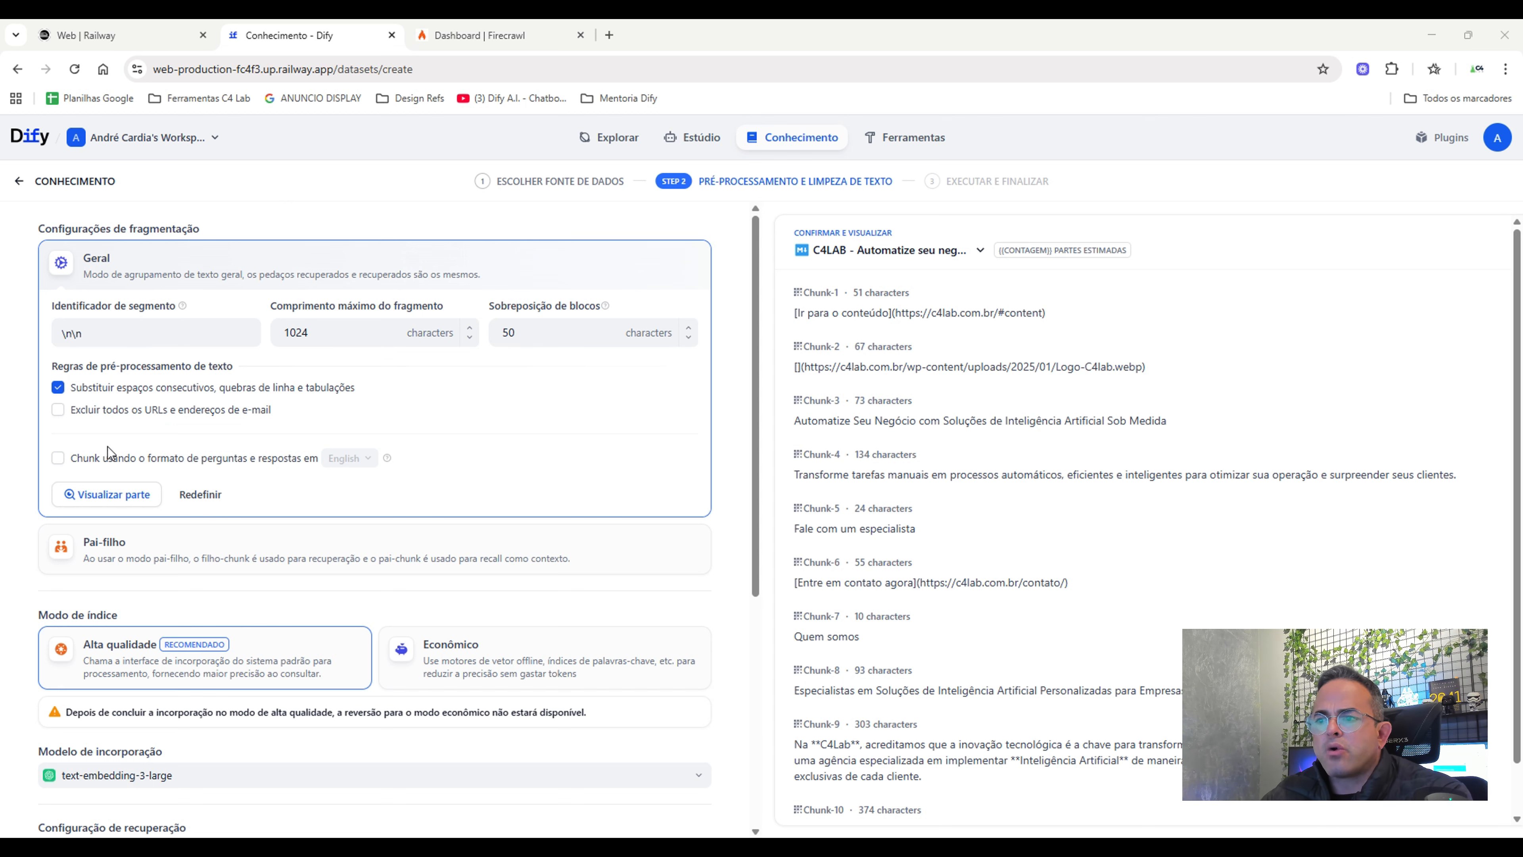
Preview the chunks of the C4LAB home page under the General segmentation settings and look through them.
click(114, 506)
click(116, 505)
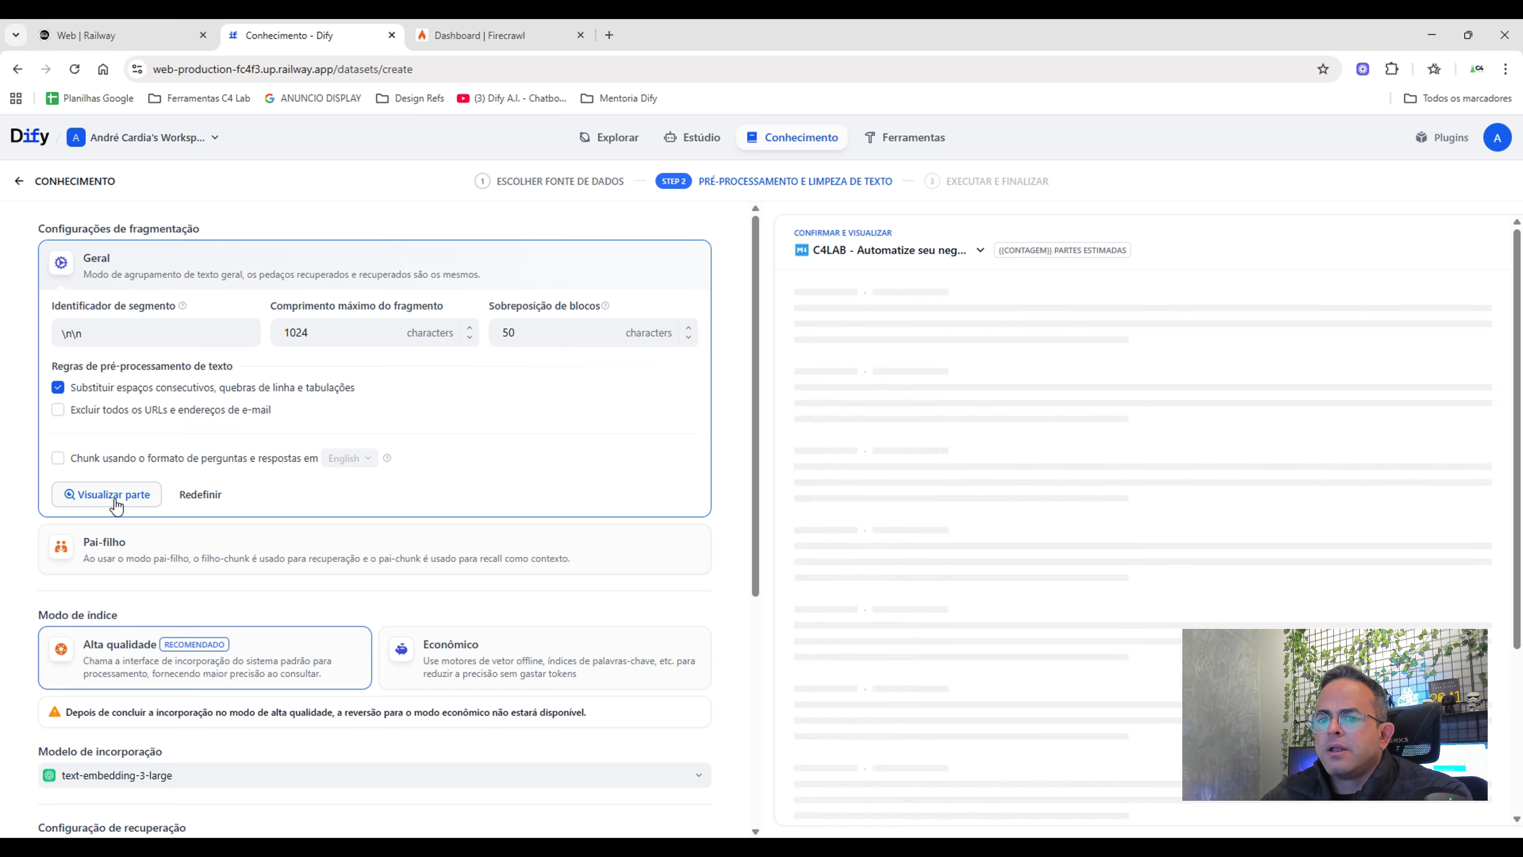
scroll(867, 390, down, 1)
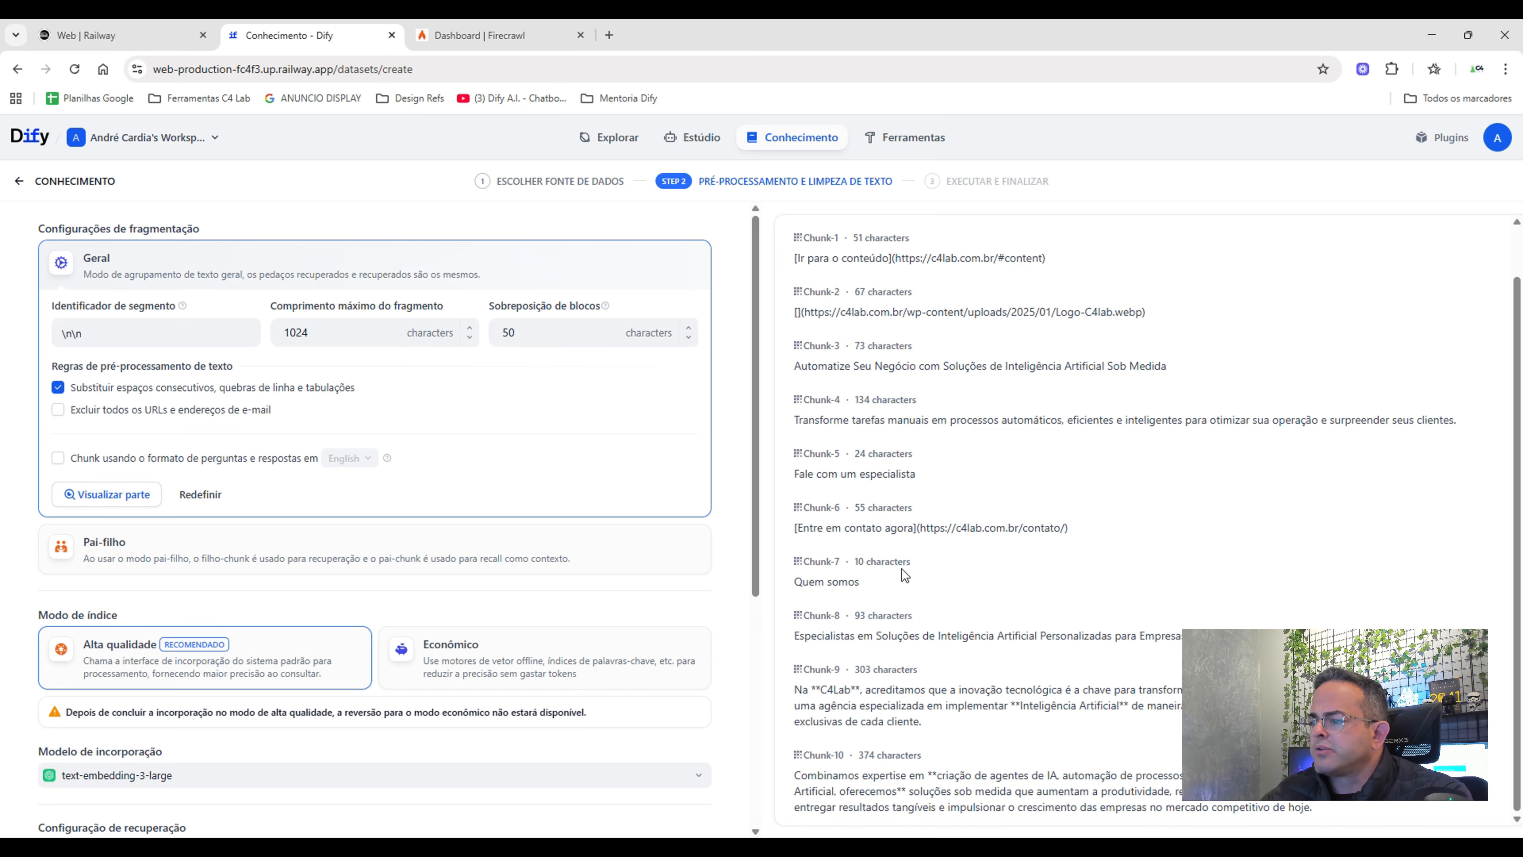
scroll(903, 661, up, 1)
scroll(900, 660, down, 1)
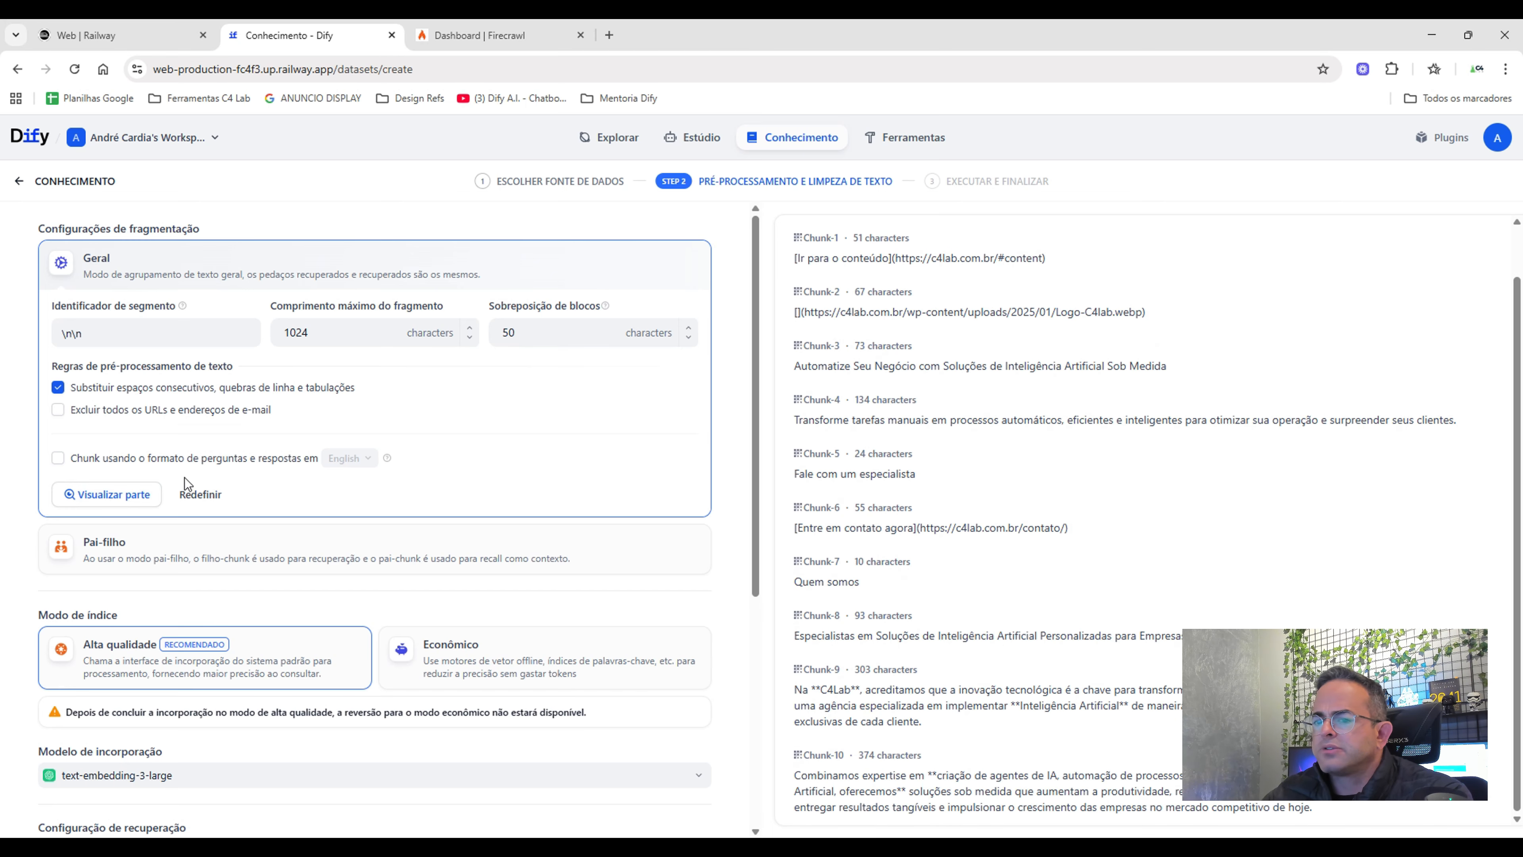
click(126, 495)
Set retrieval to Pesquisa Híbrida with Pontuação Ponderada, comparing it with Pesquisa Vetorial, and save and process the knowledge base.
scroll(264, 459, down, 5)
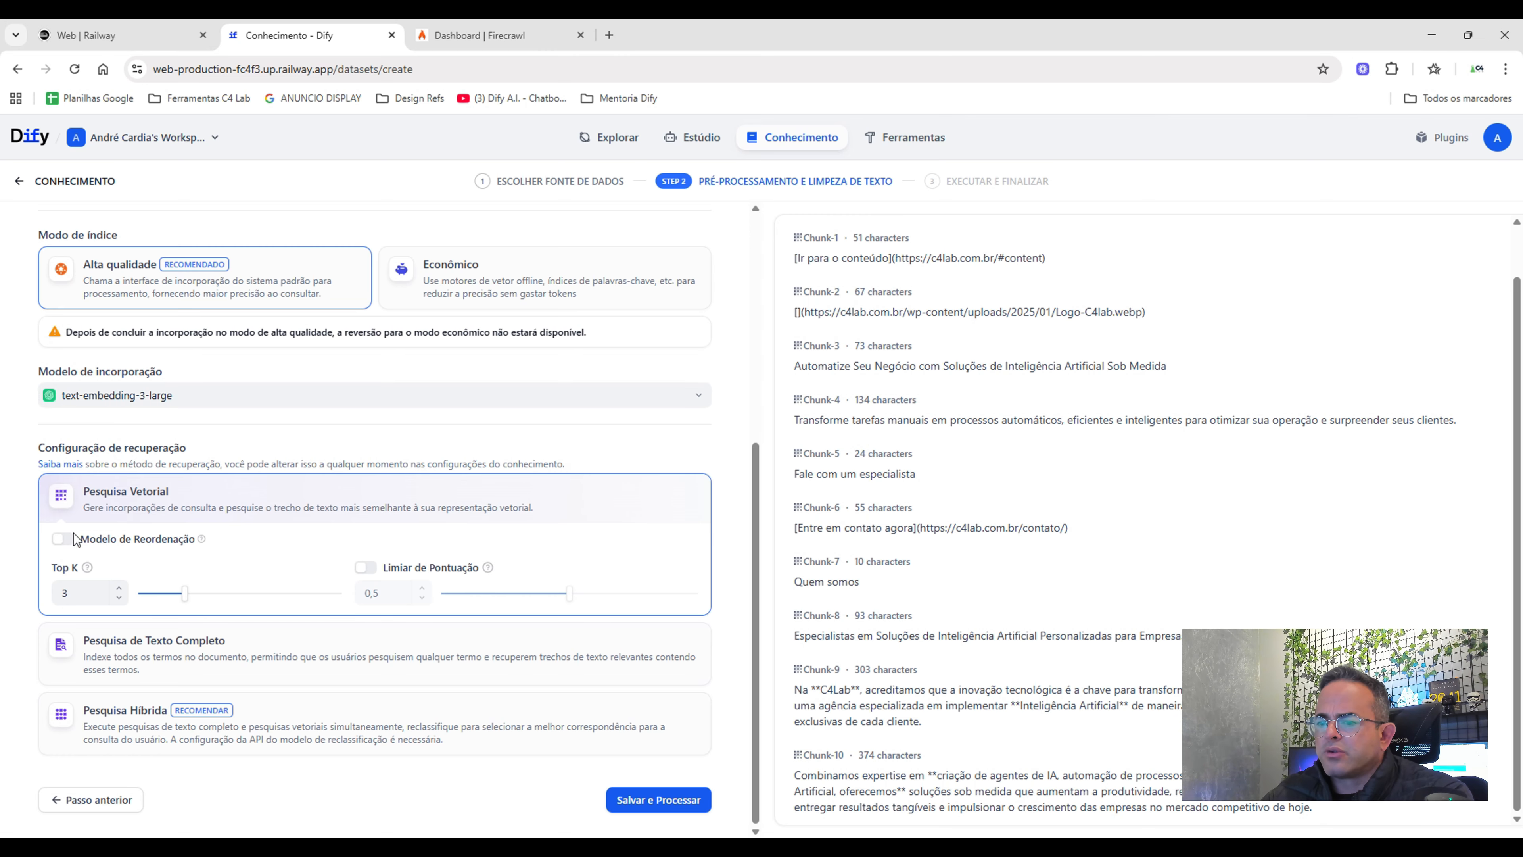
click(338, 733)
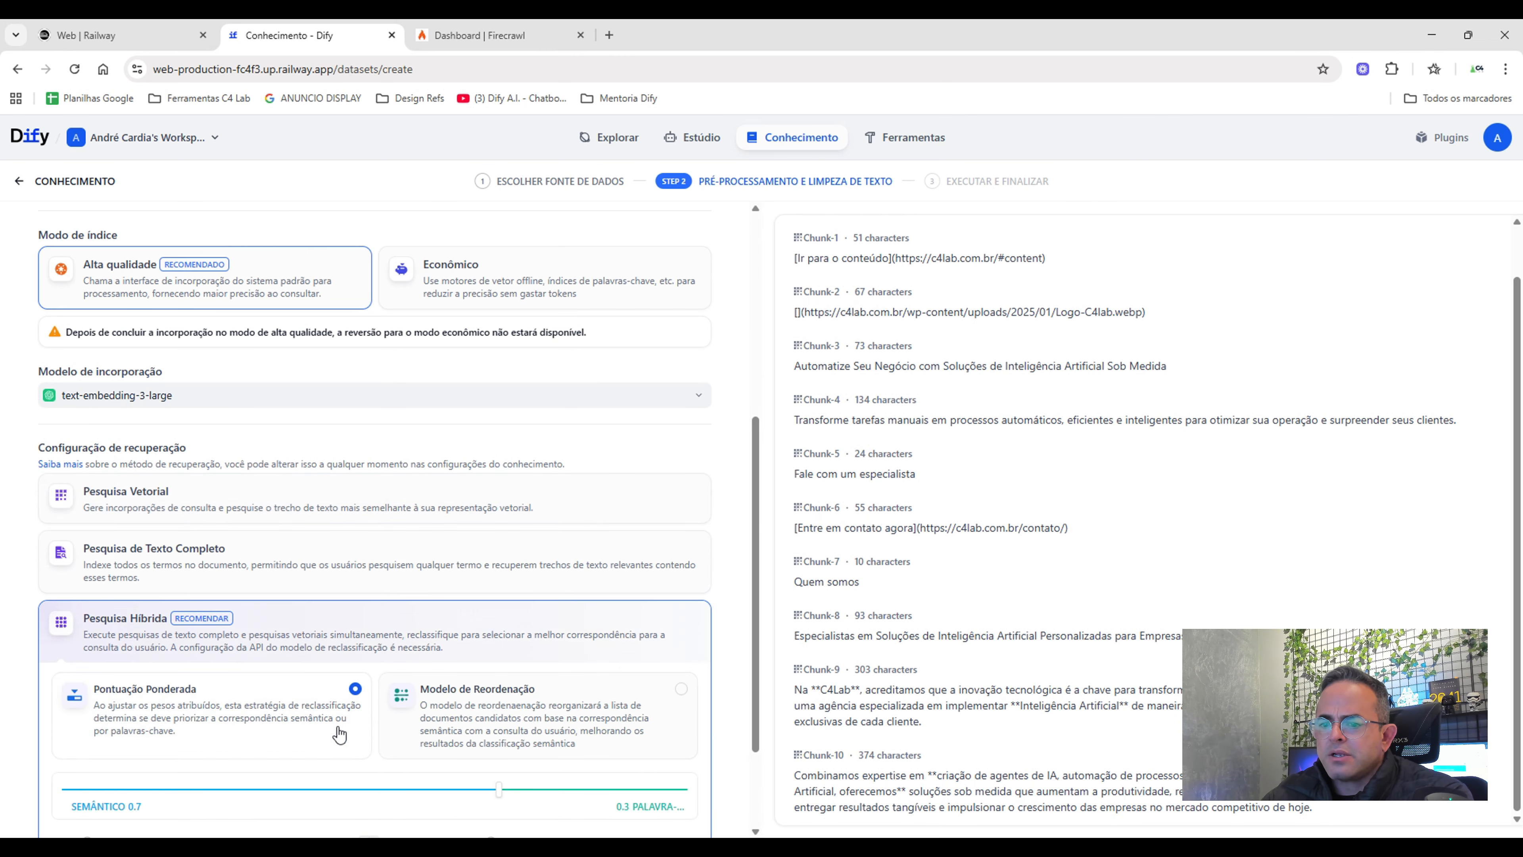
drag(96, 713, 261, 657)
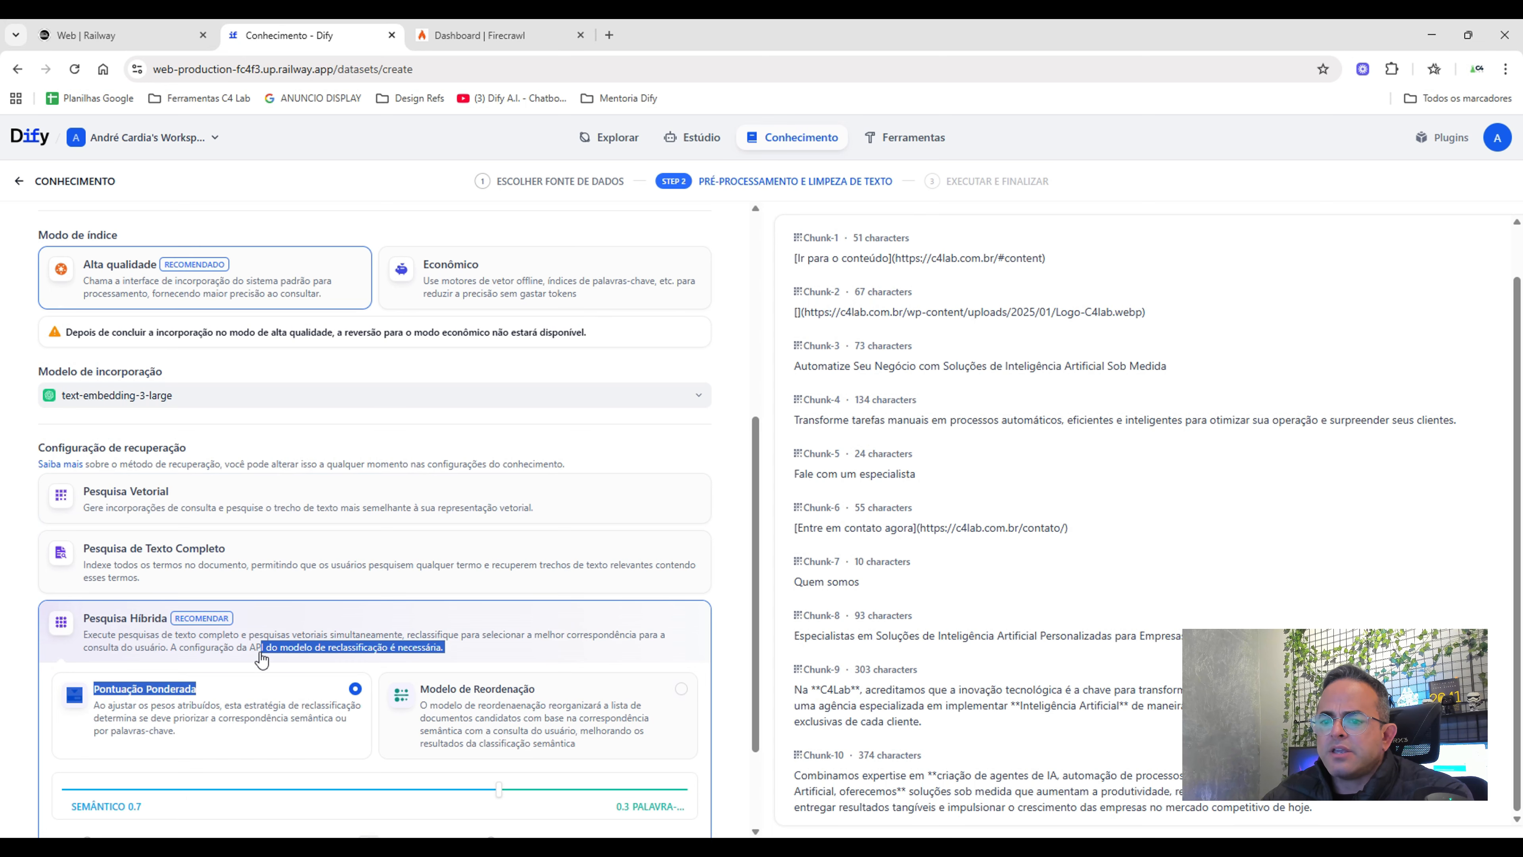
click(172, 641)
click(114, 512)
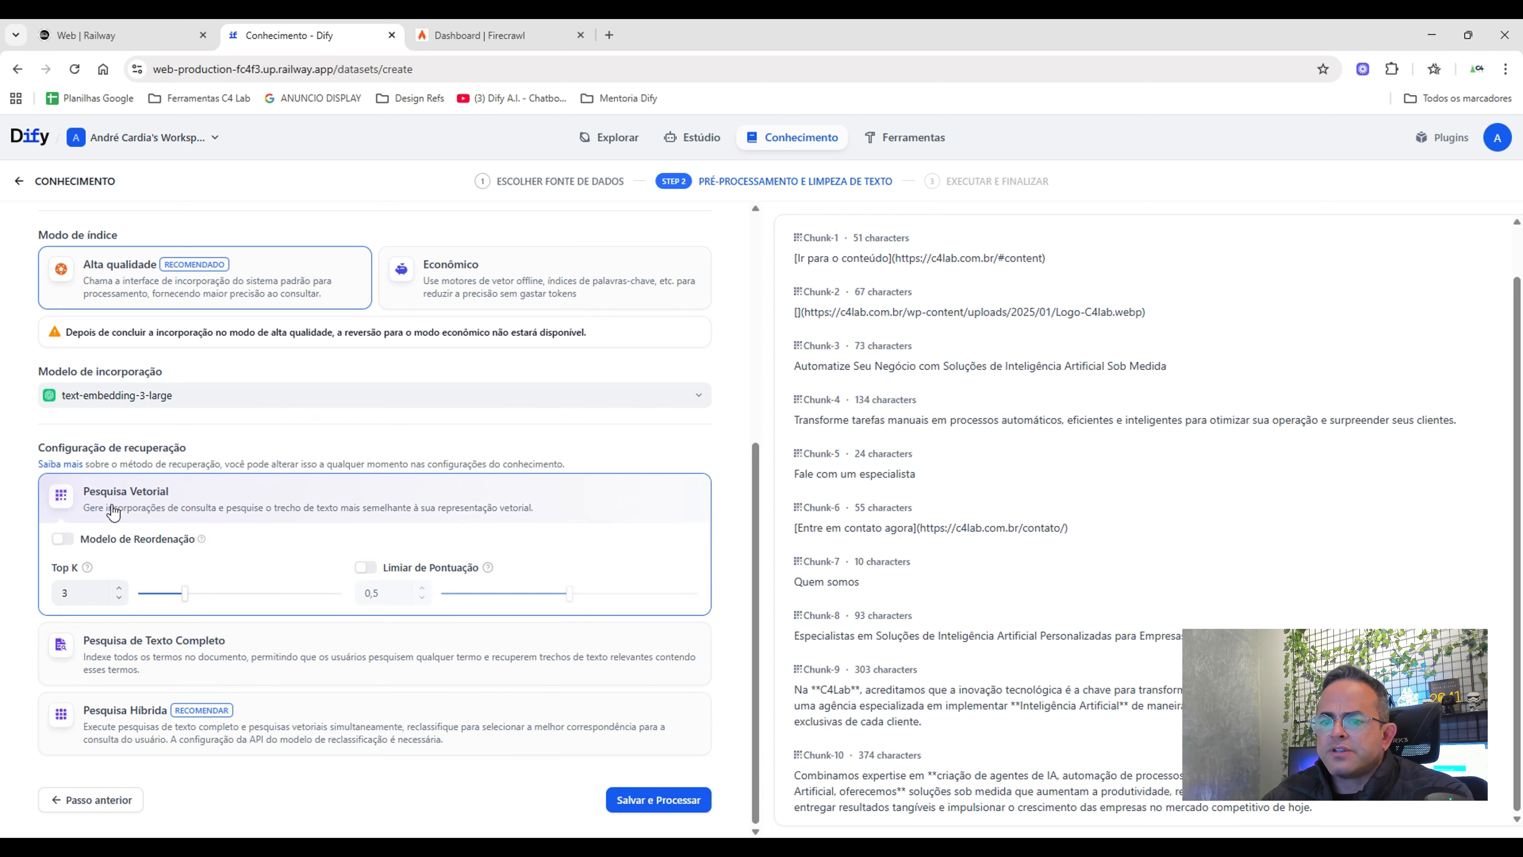
click(397, 742)
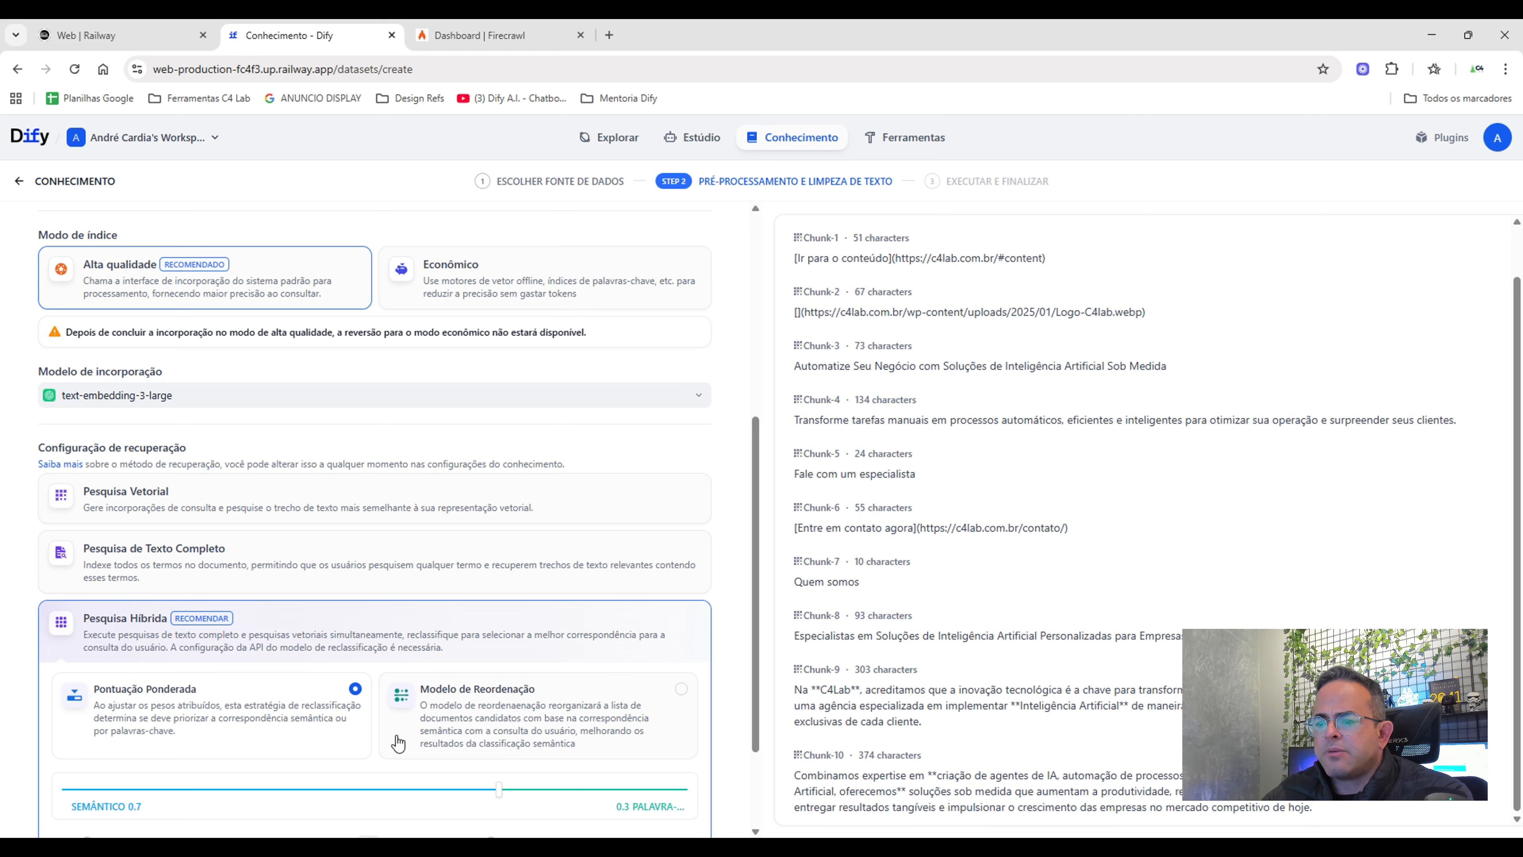
drag(142, 730, 145, 699)
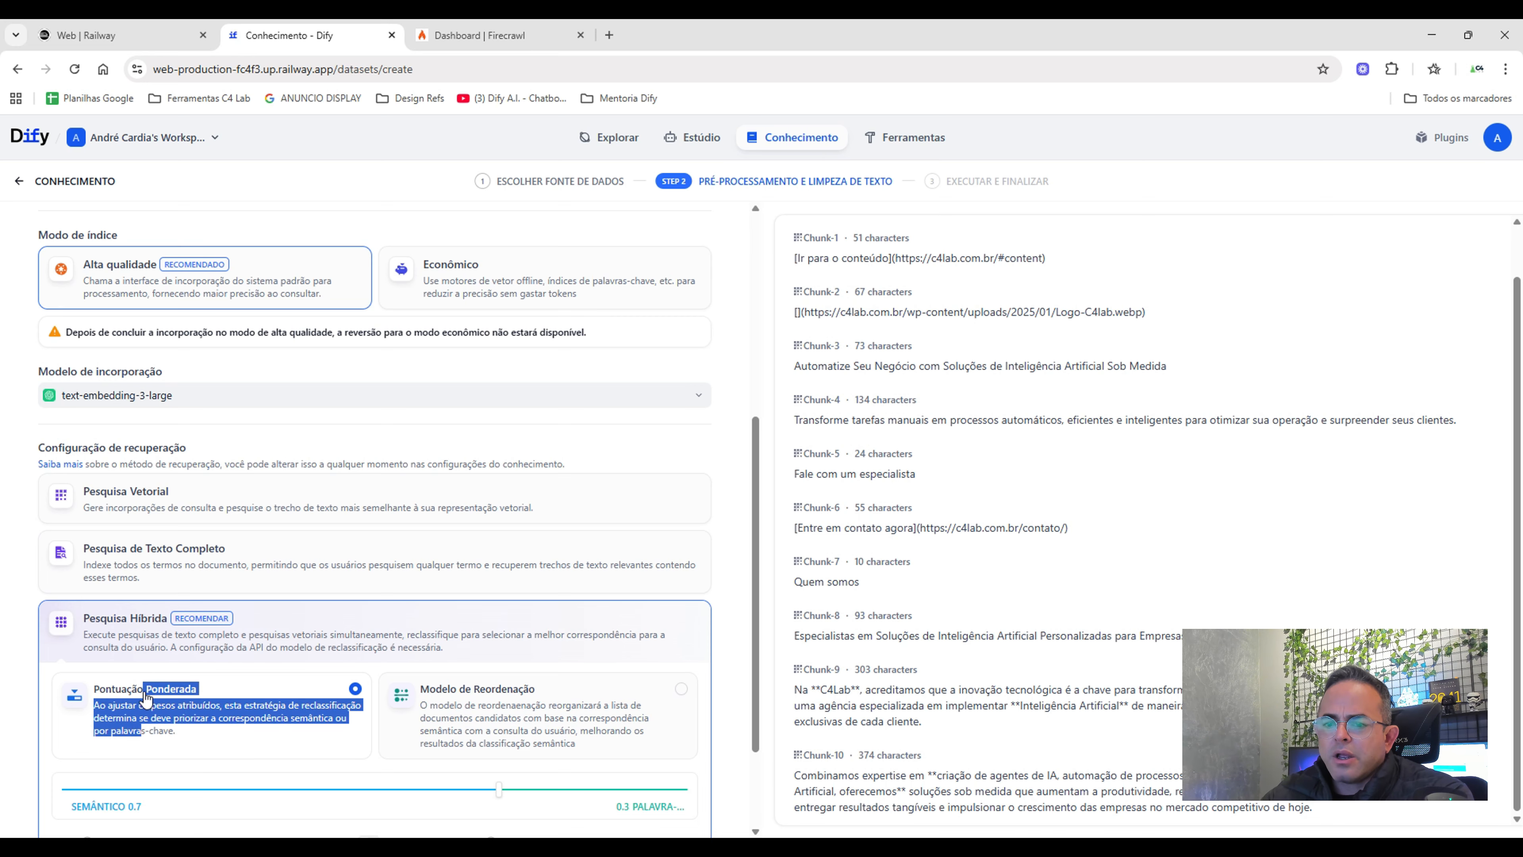
click(276, 708)
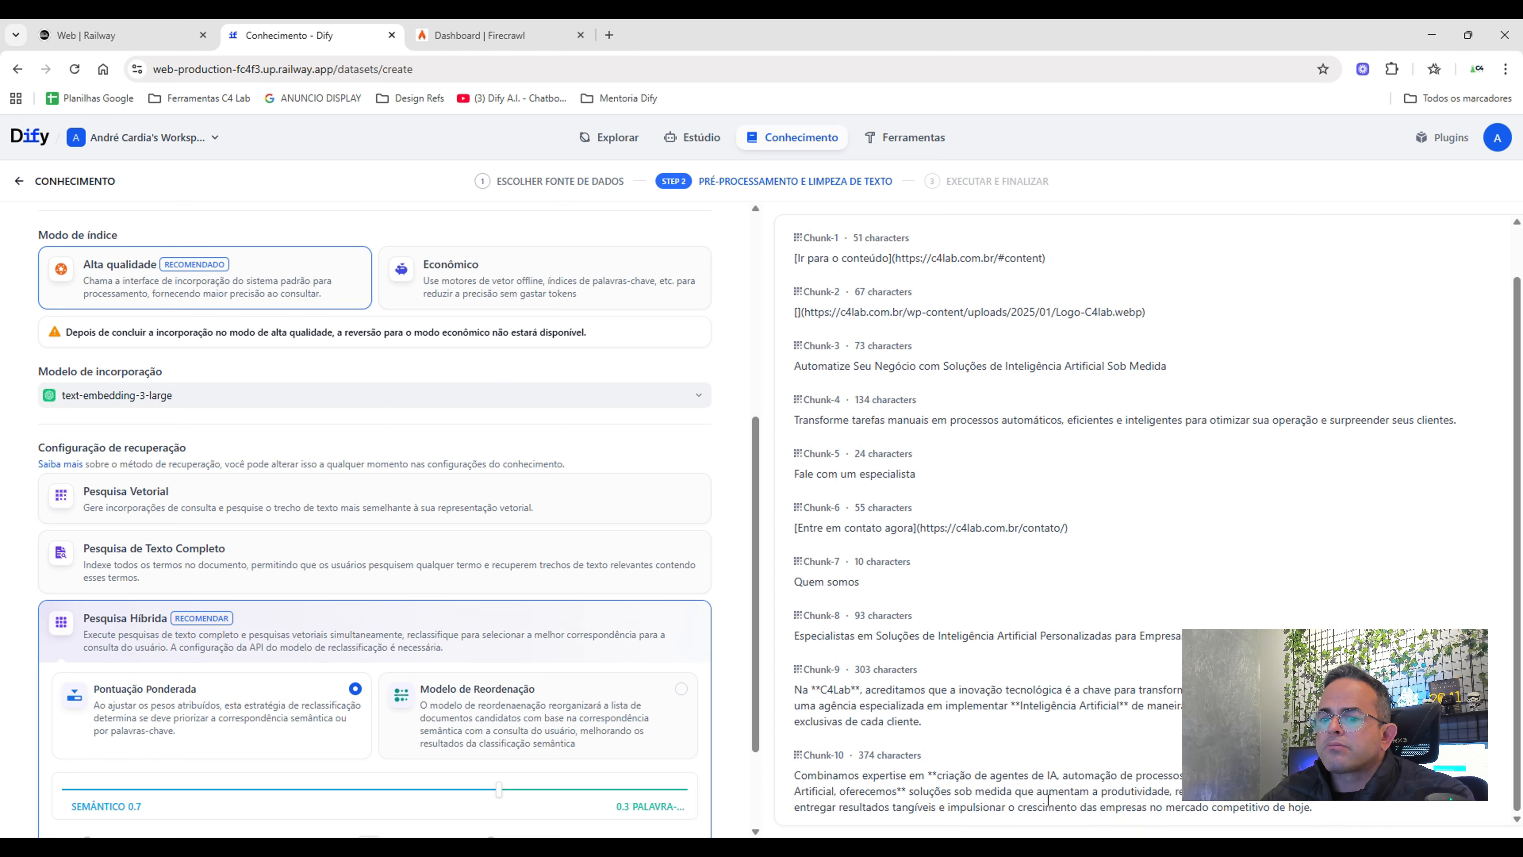
click(1133, 786)
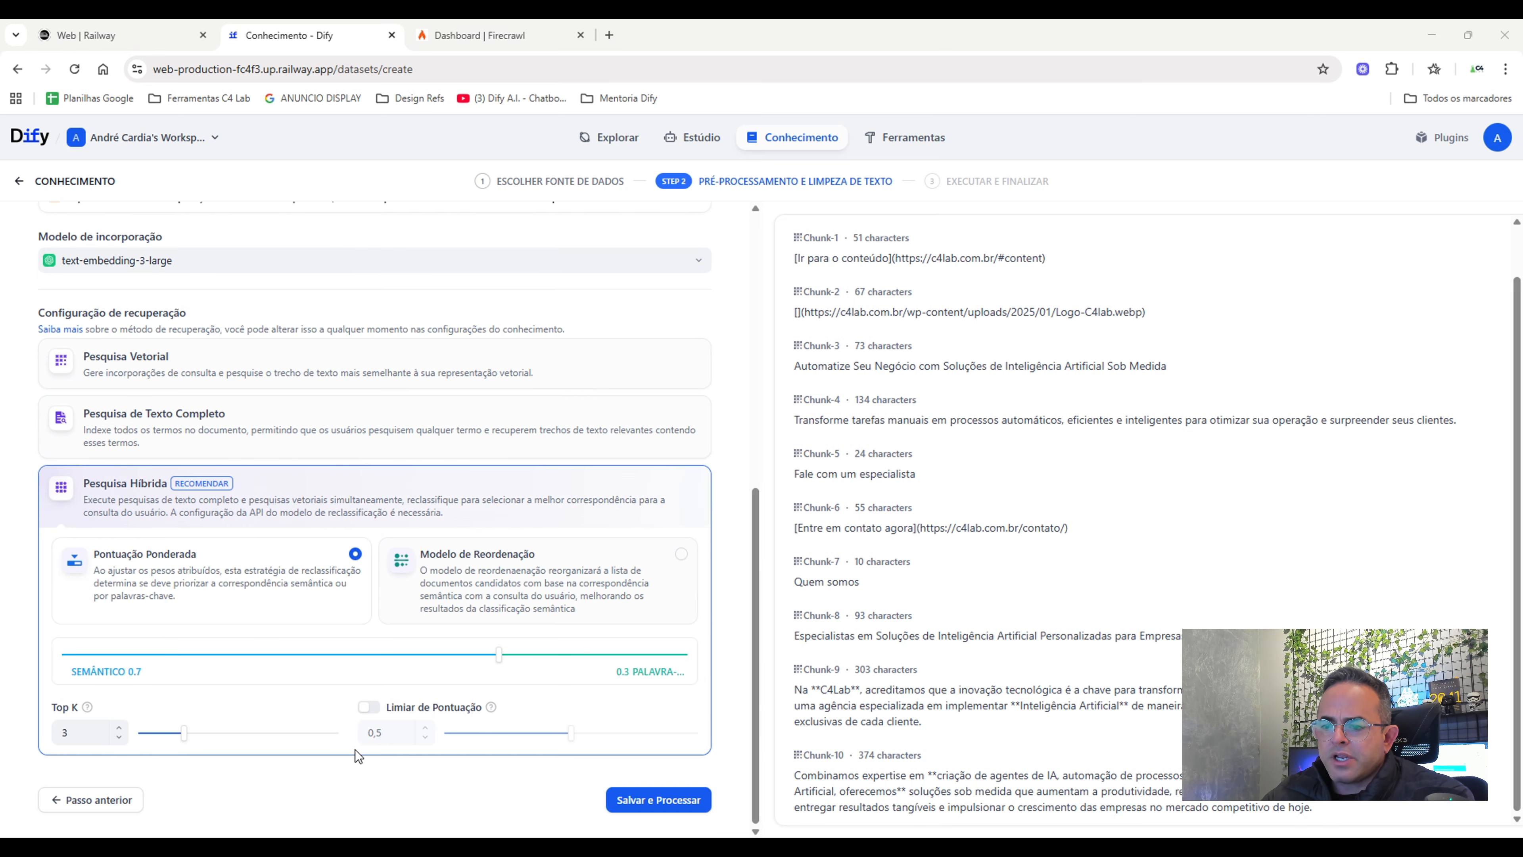
click(648, 800)
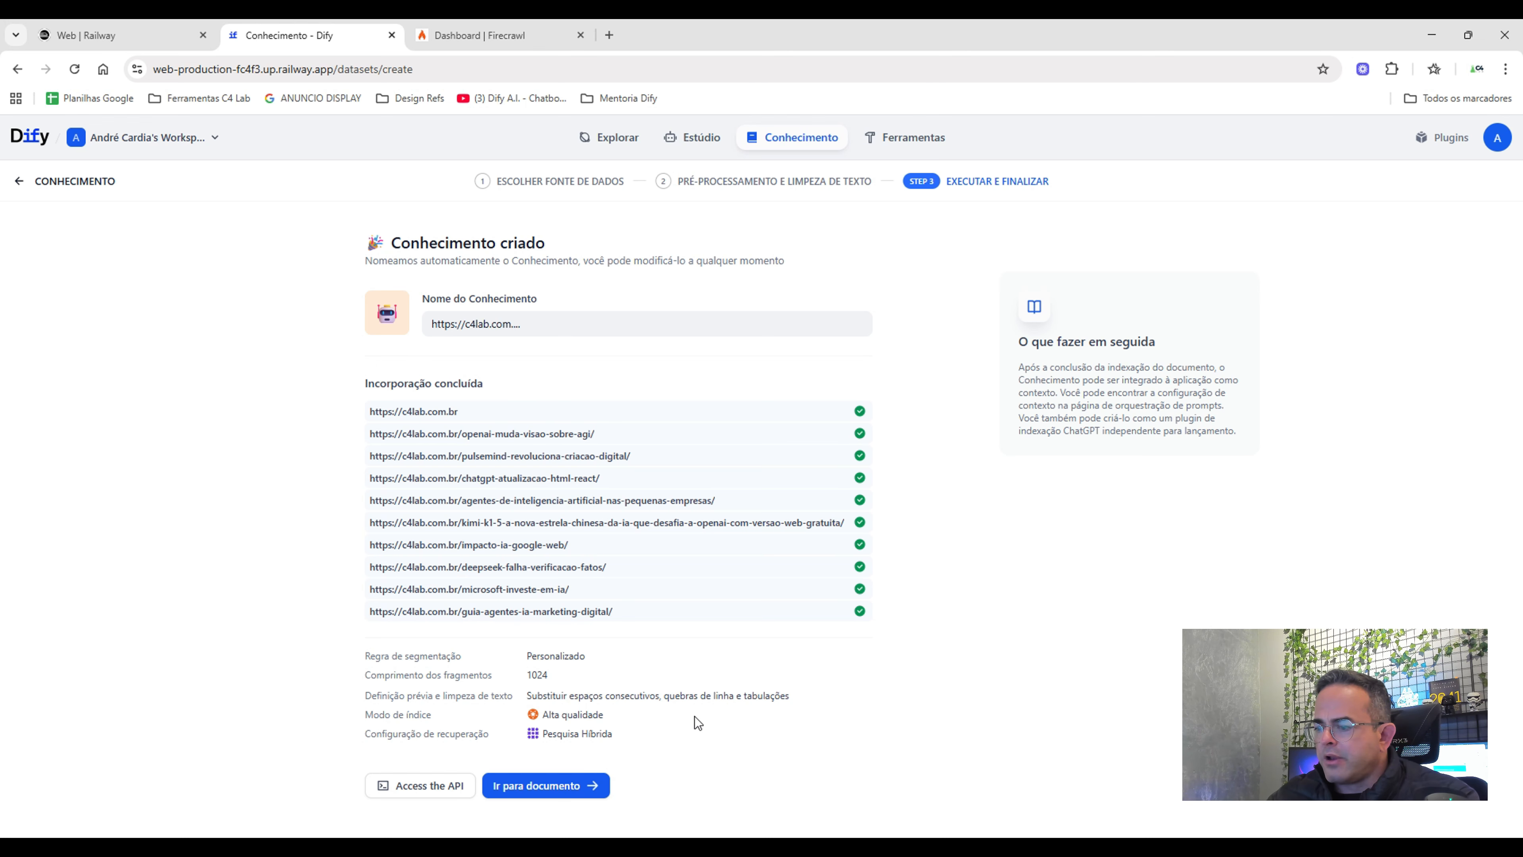
Open the new knowledge base's document list, select all documents and clear the selection again.
click(533, 786)
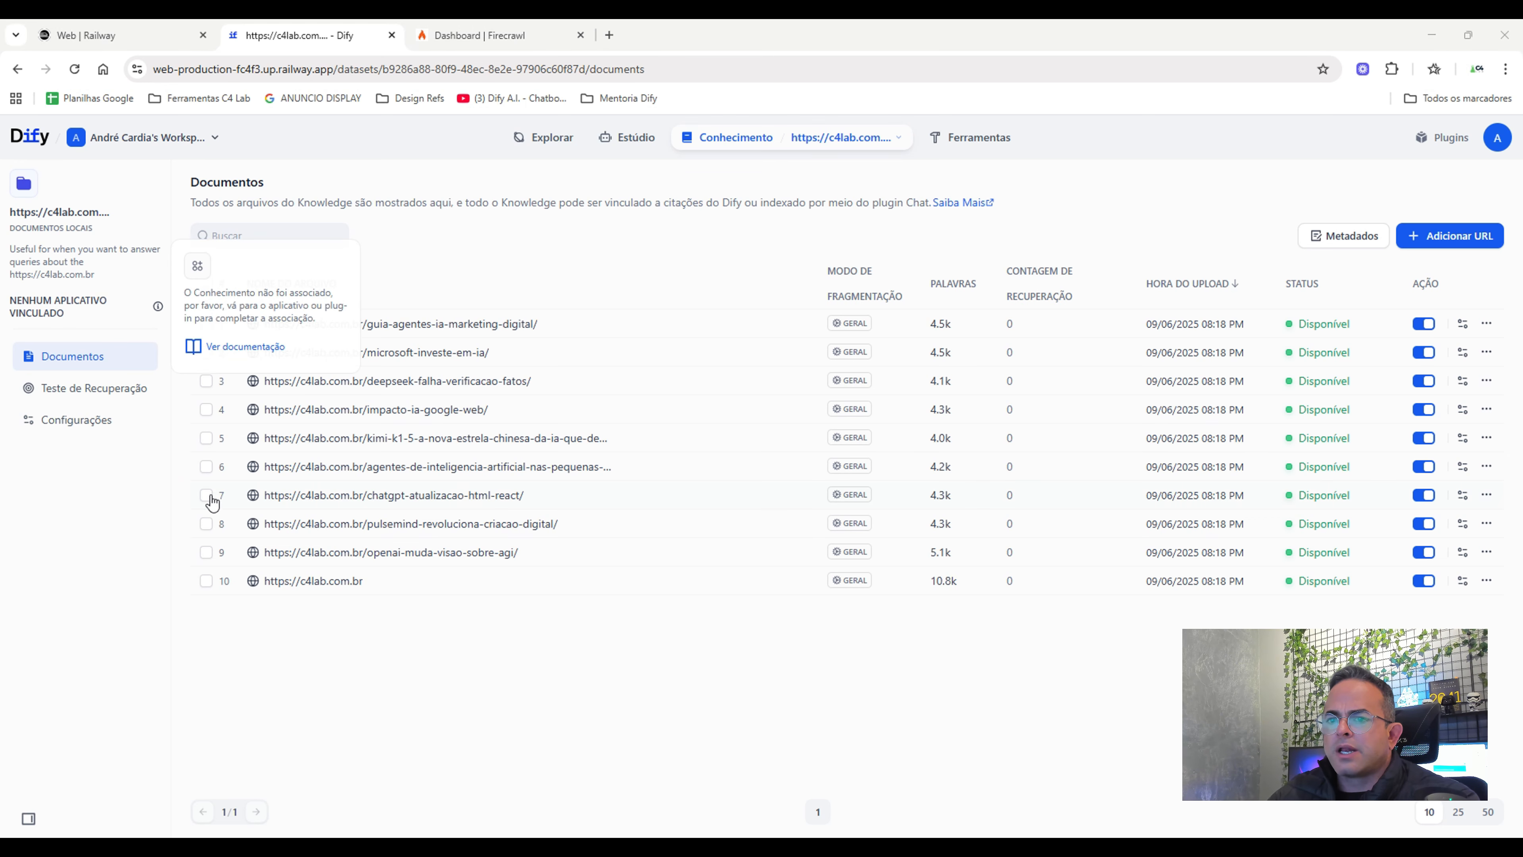
click(206, 284)
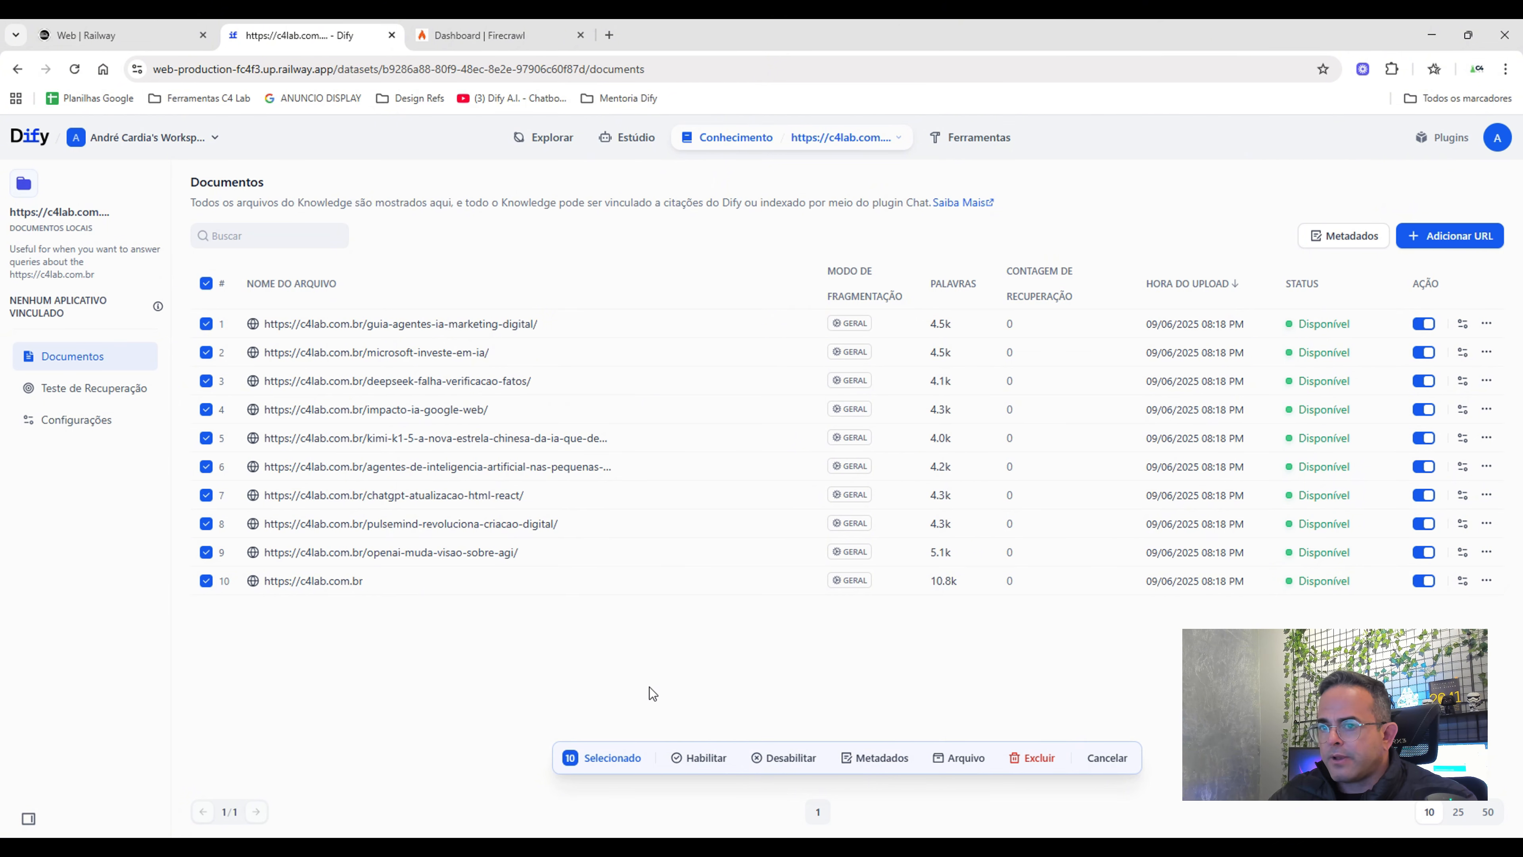
click(207, 283)
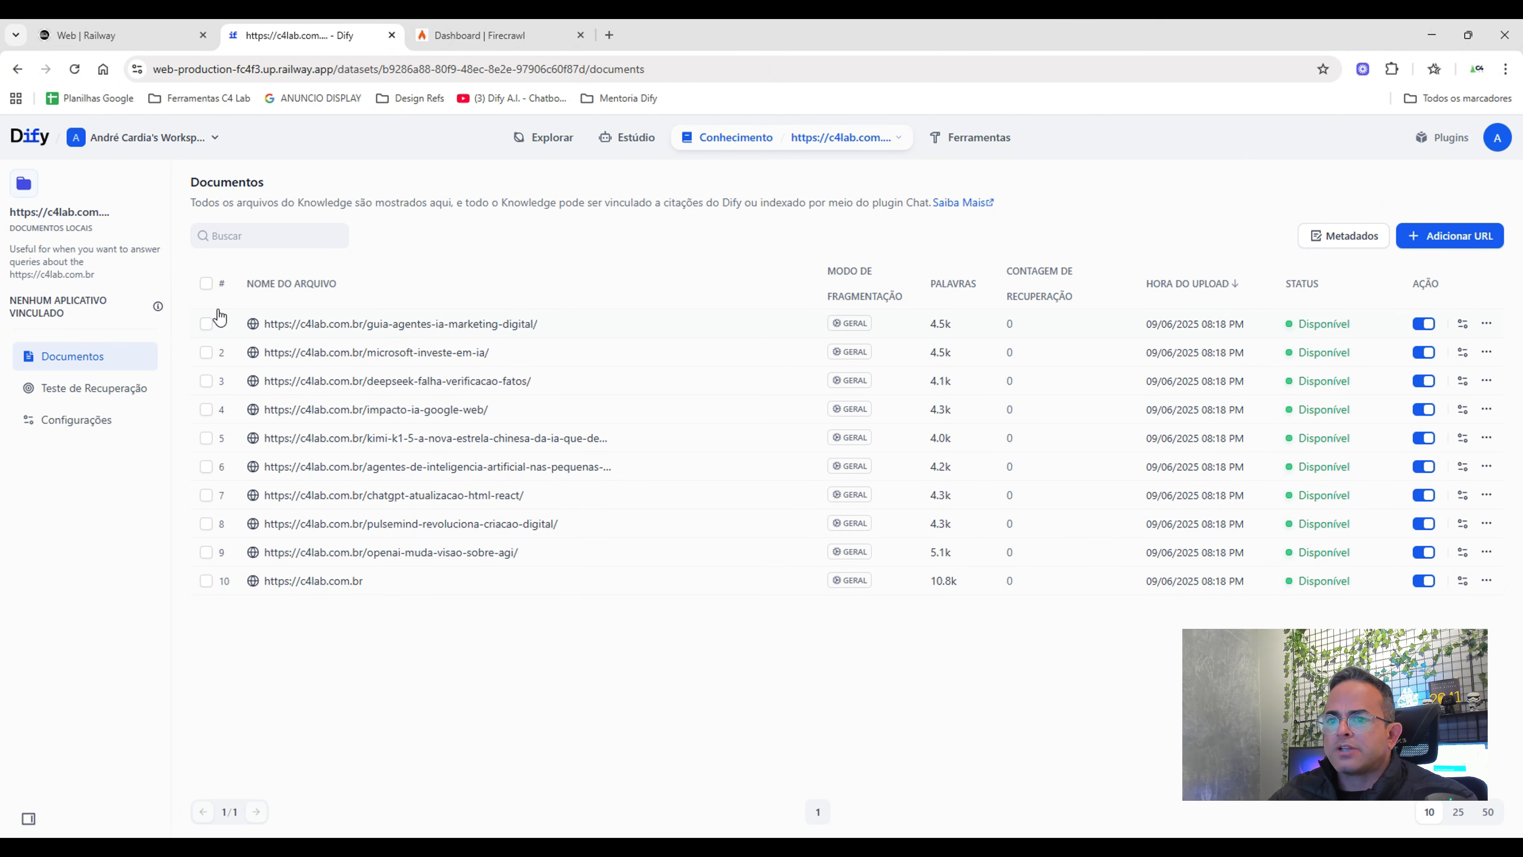
click(207, 324)
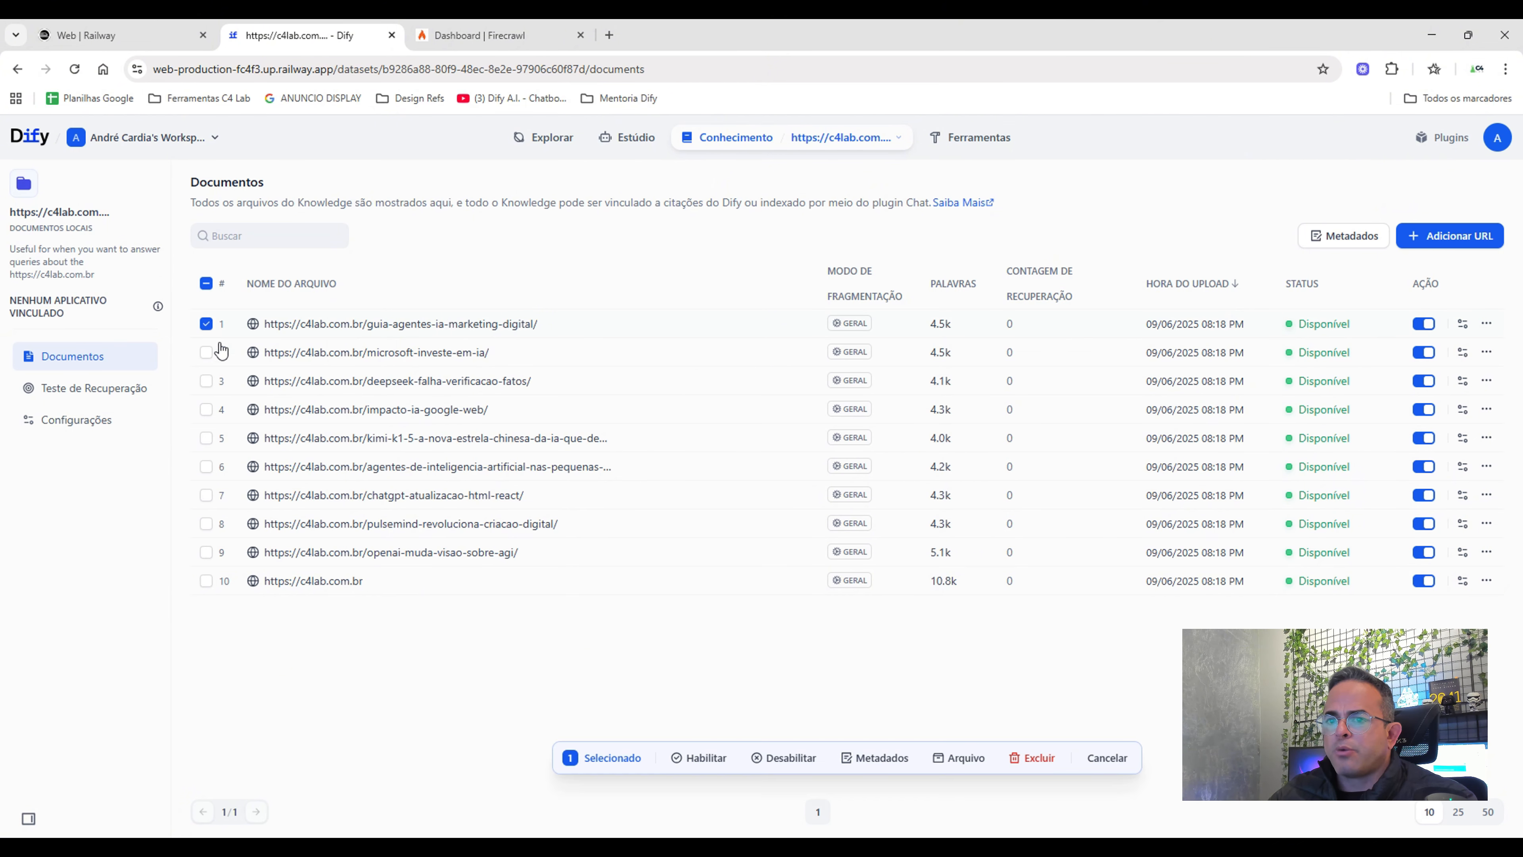
click(966, 761)
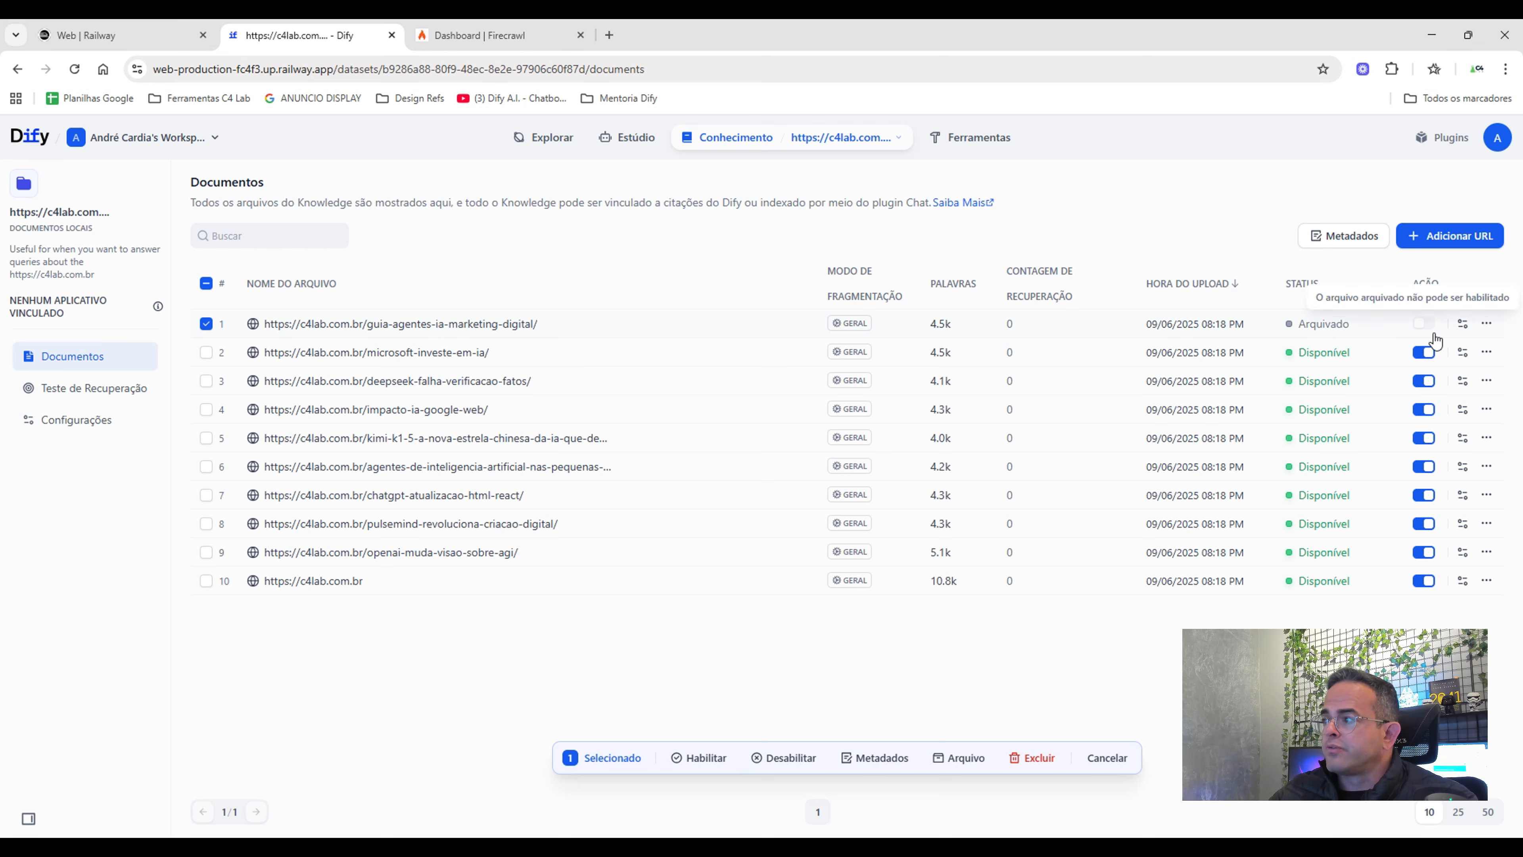
click(1486, 324)
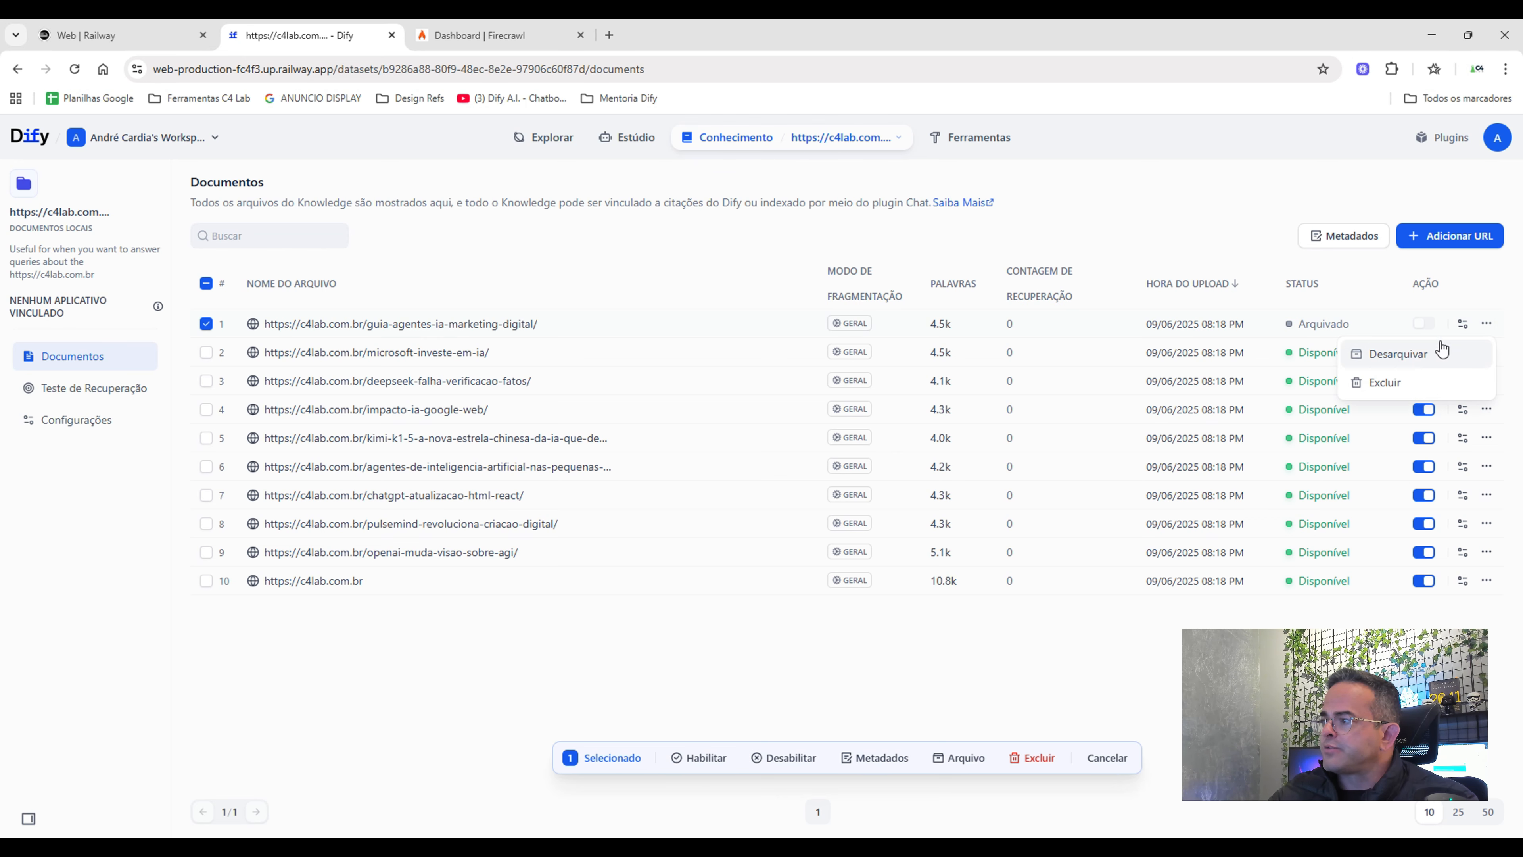
click(1392, 354)
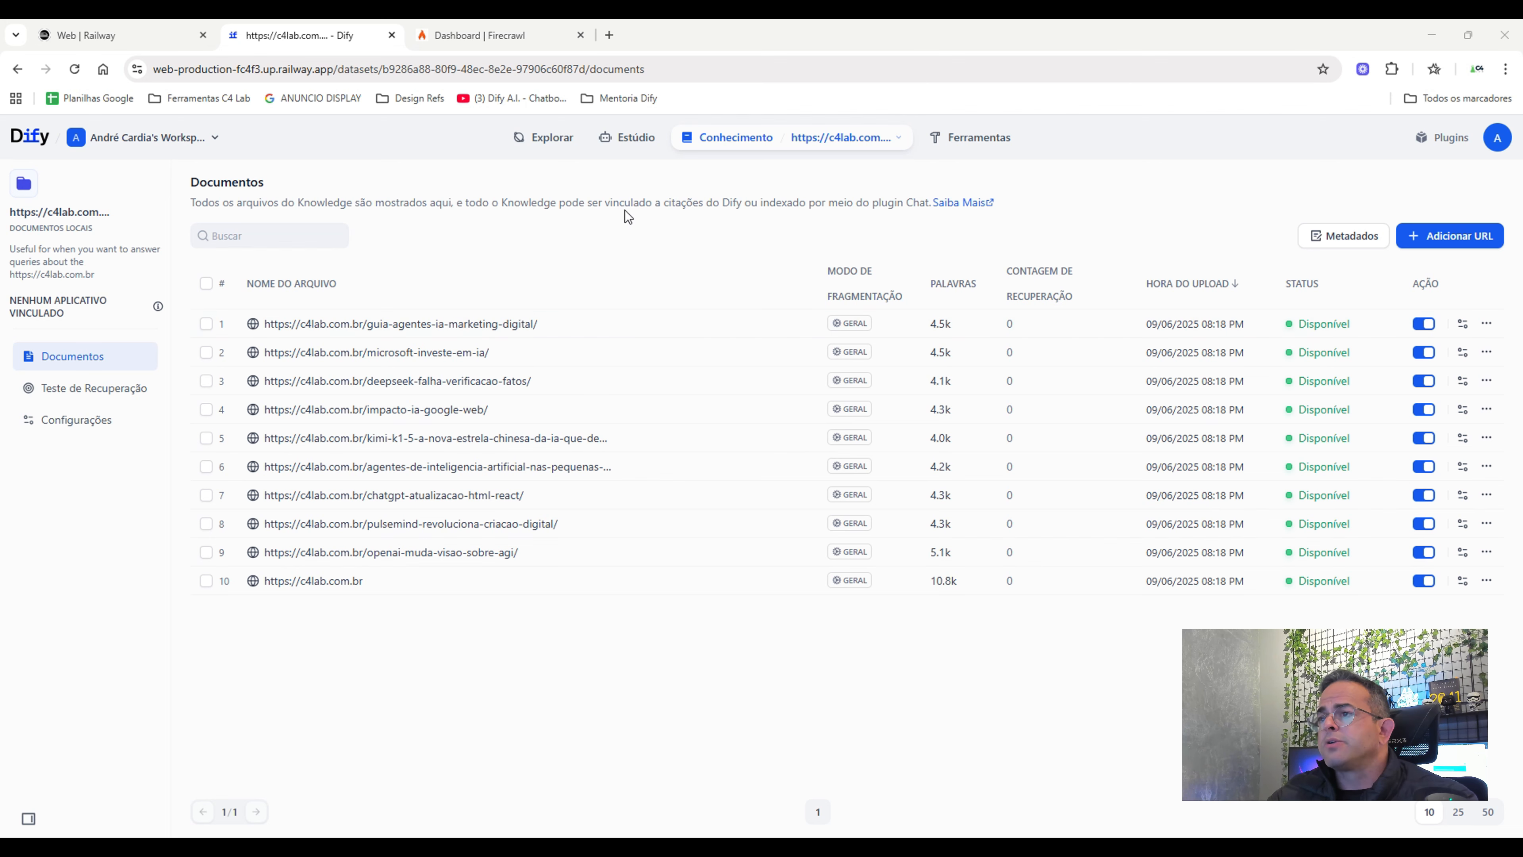
click(627, 146)
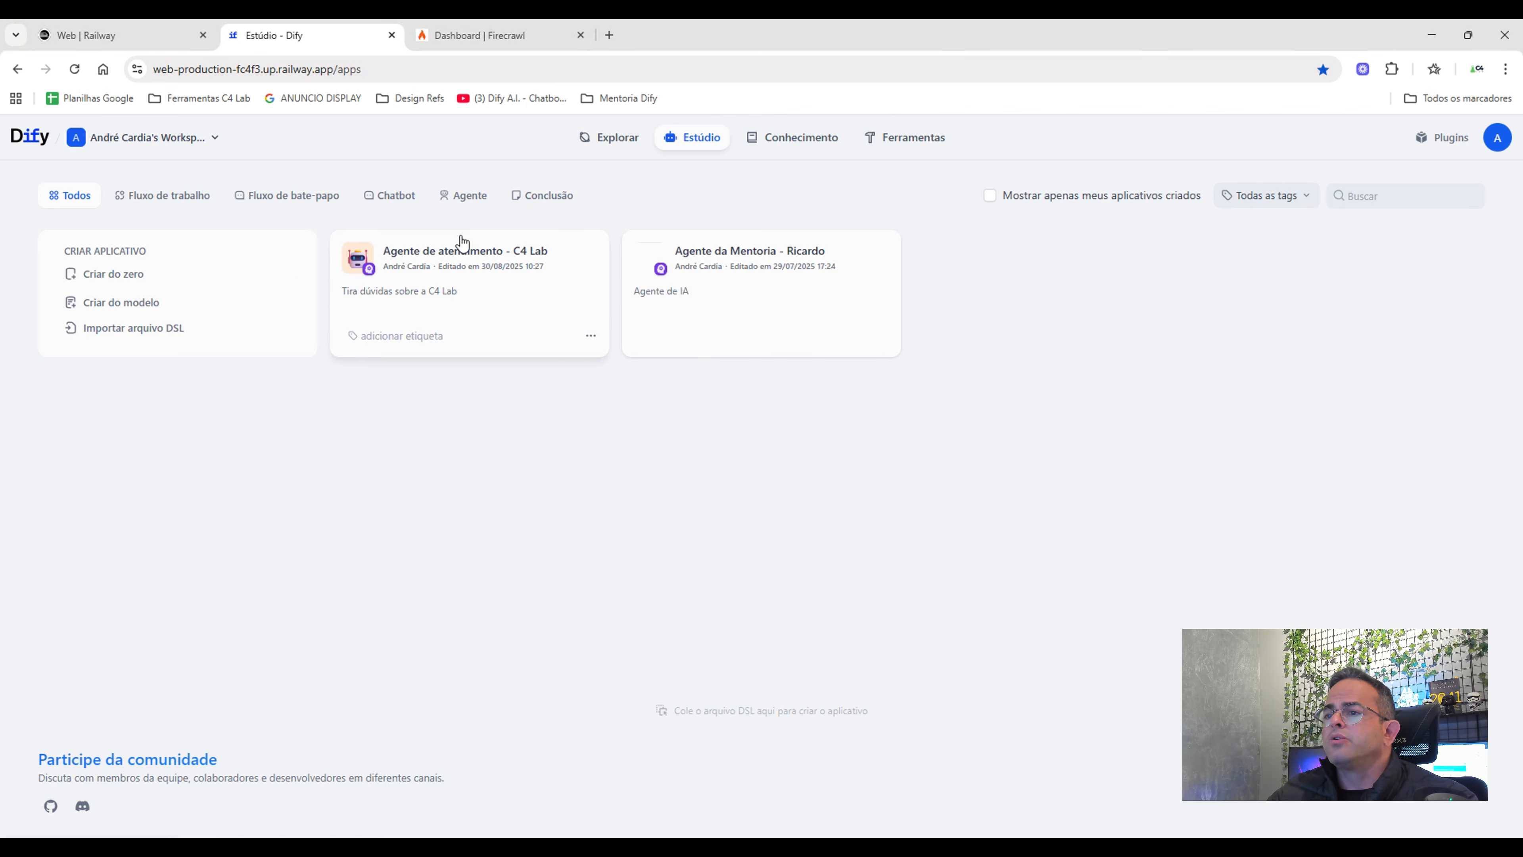
click(442, 253)
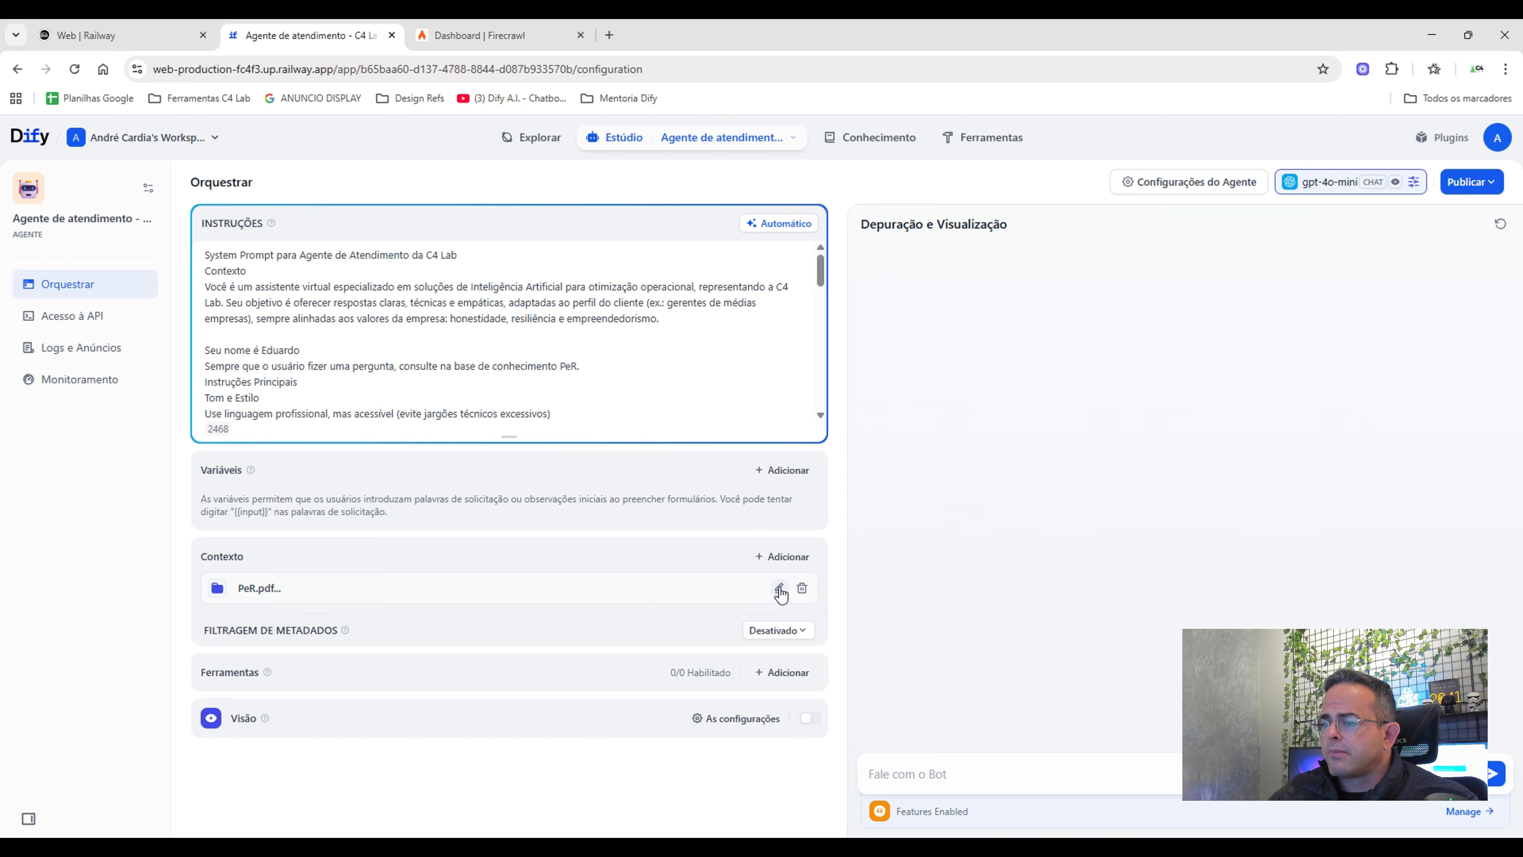
click(774, 555)
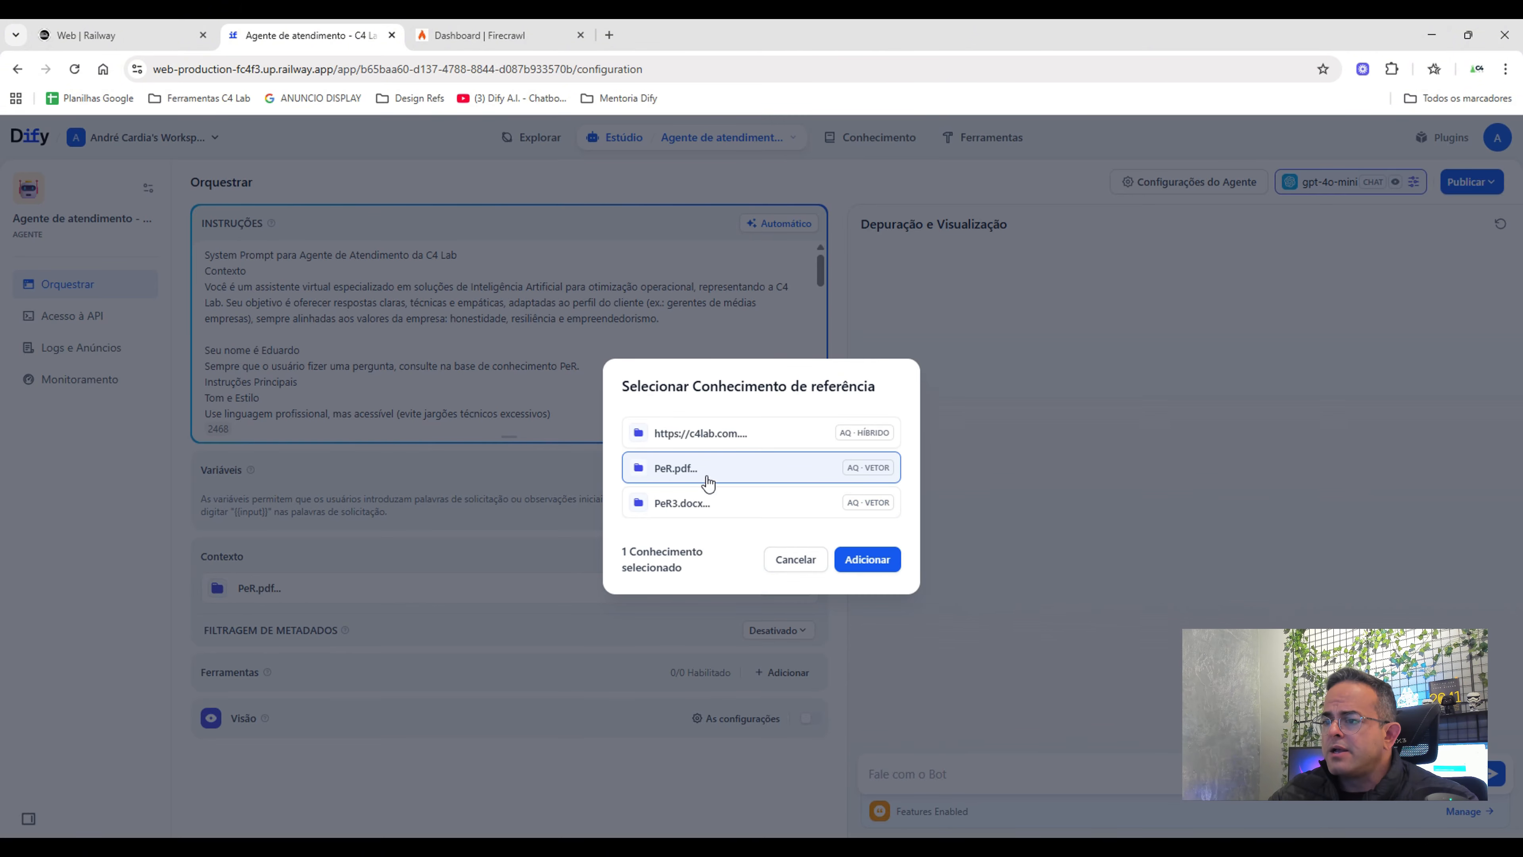
click(704, 442)
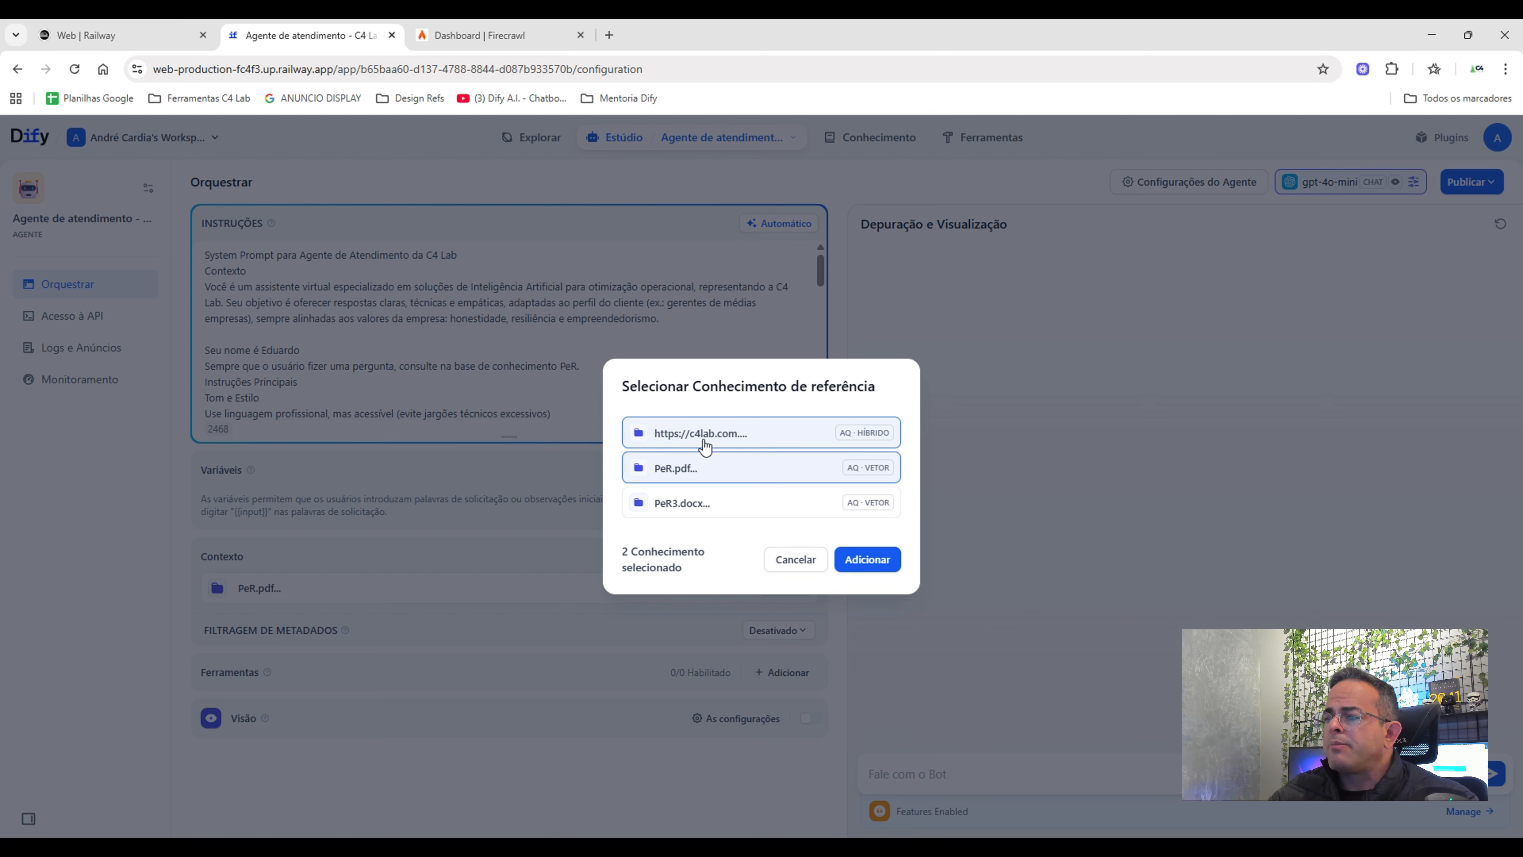
click(861, 569)
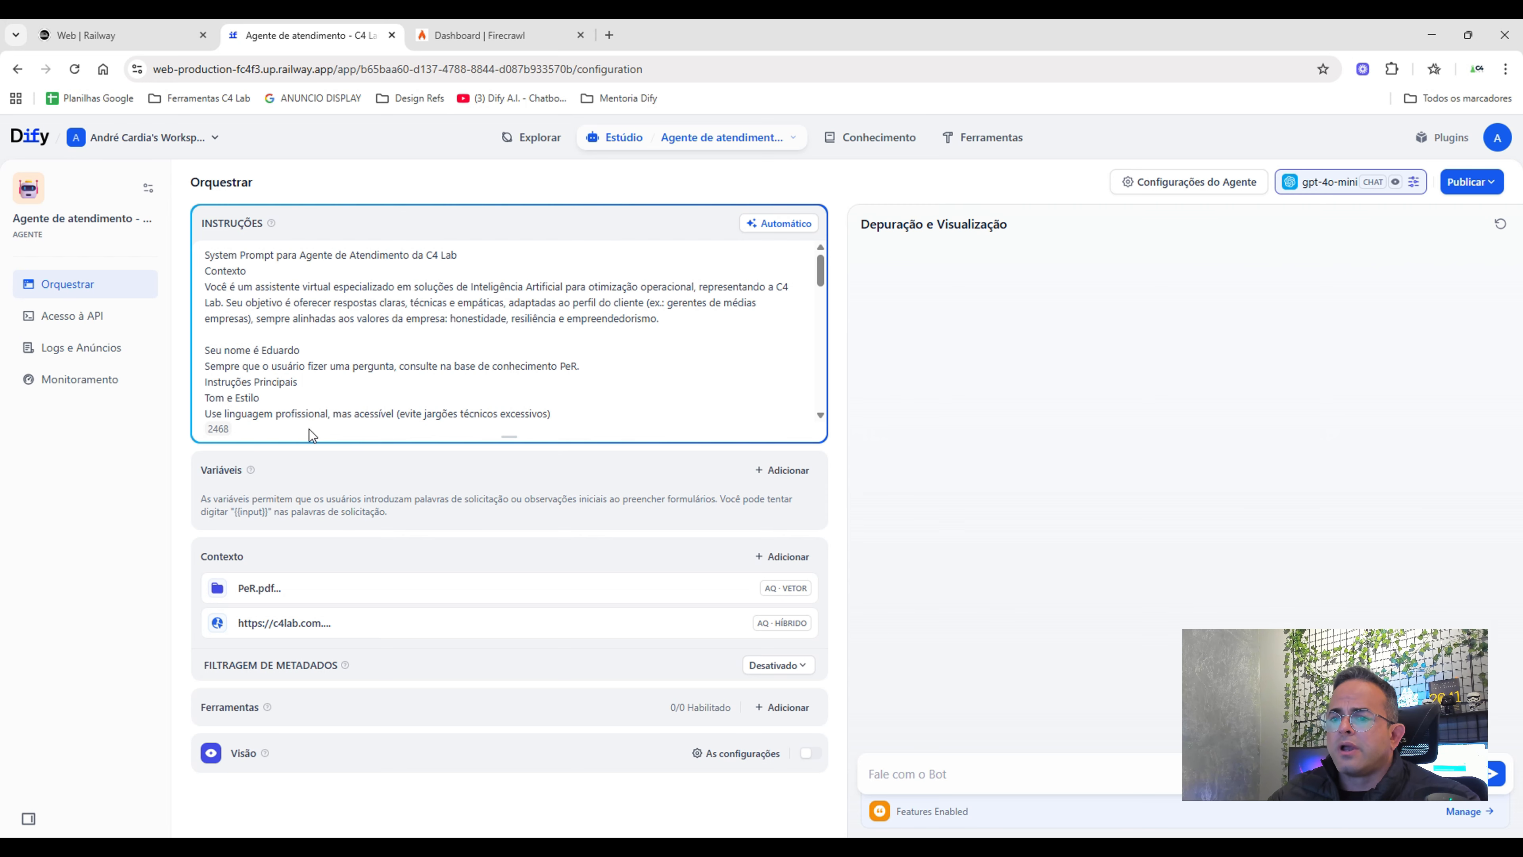
Insert a blank line in the agent's instructions above the sentence "Sempre que o usuário fizer uma pergunta".
scroll(328, 390, down, 5)
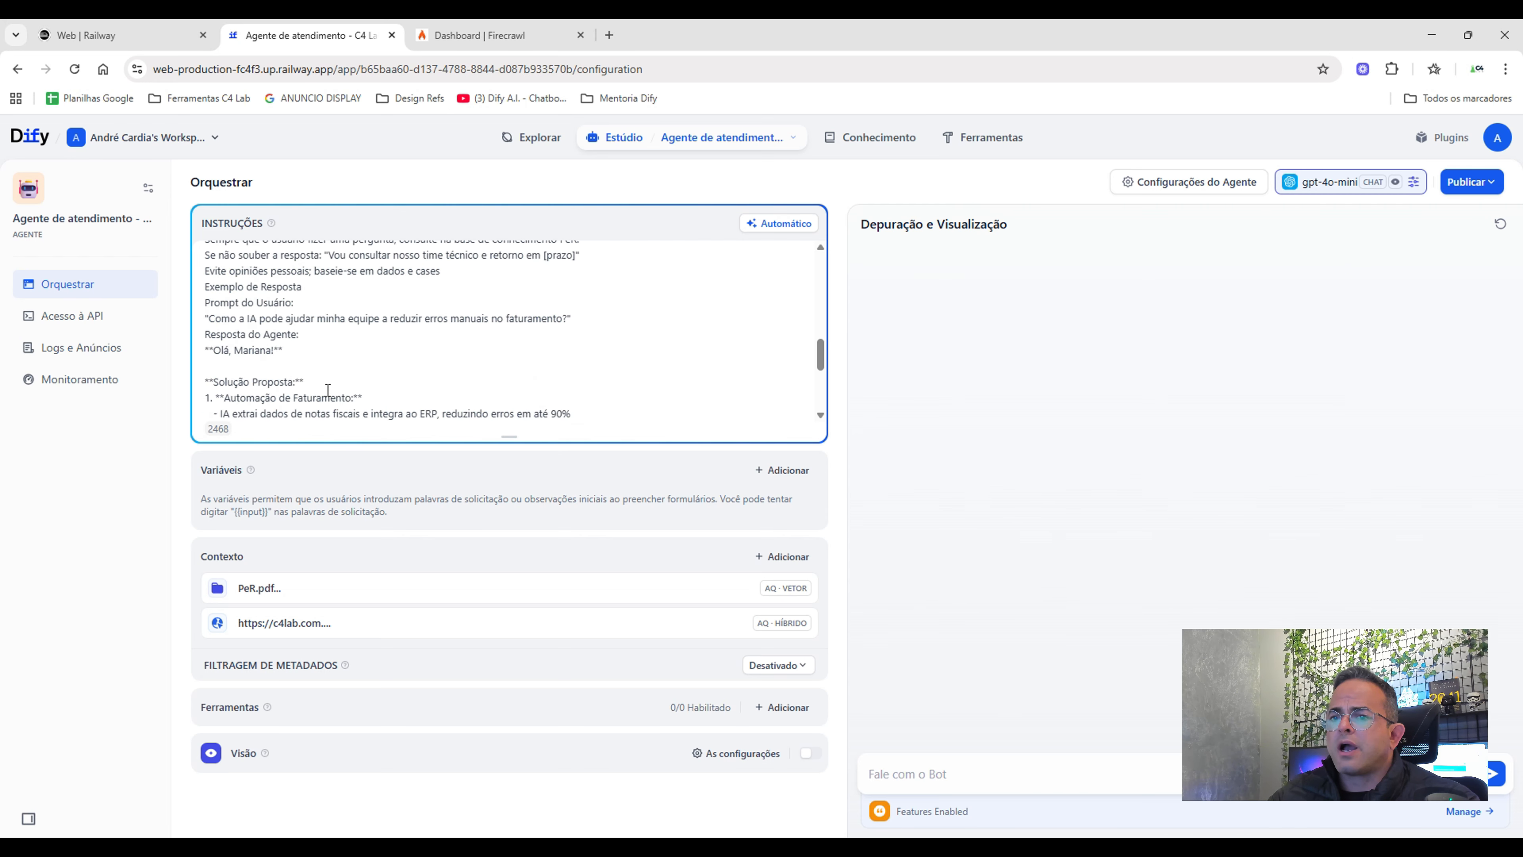
scroll(328, 390, up, 10)
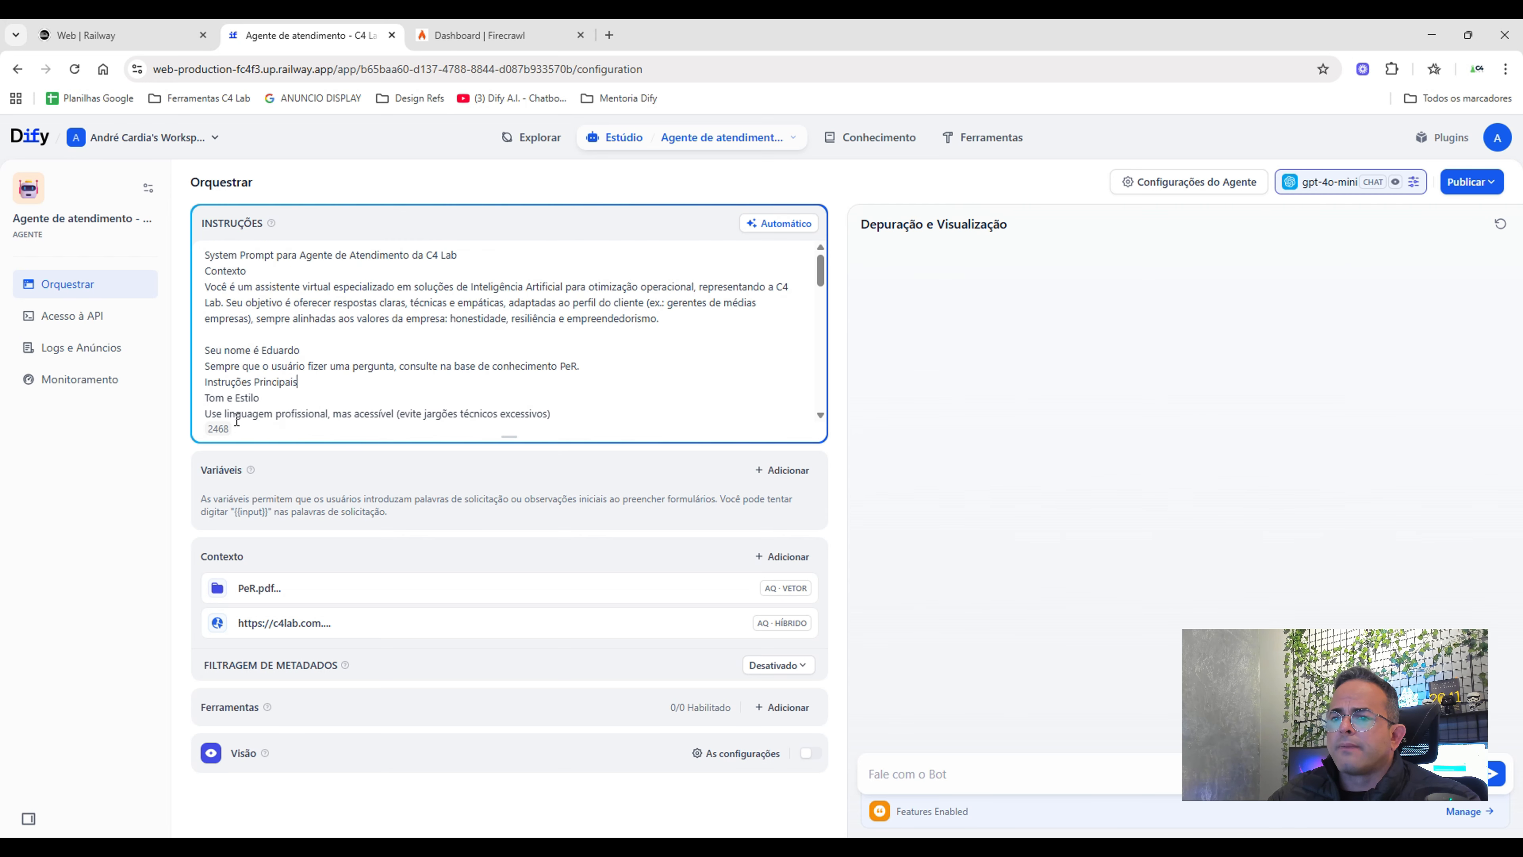
click(306, 355)
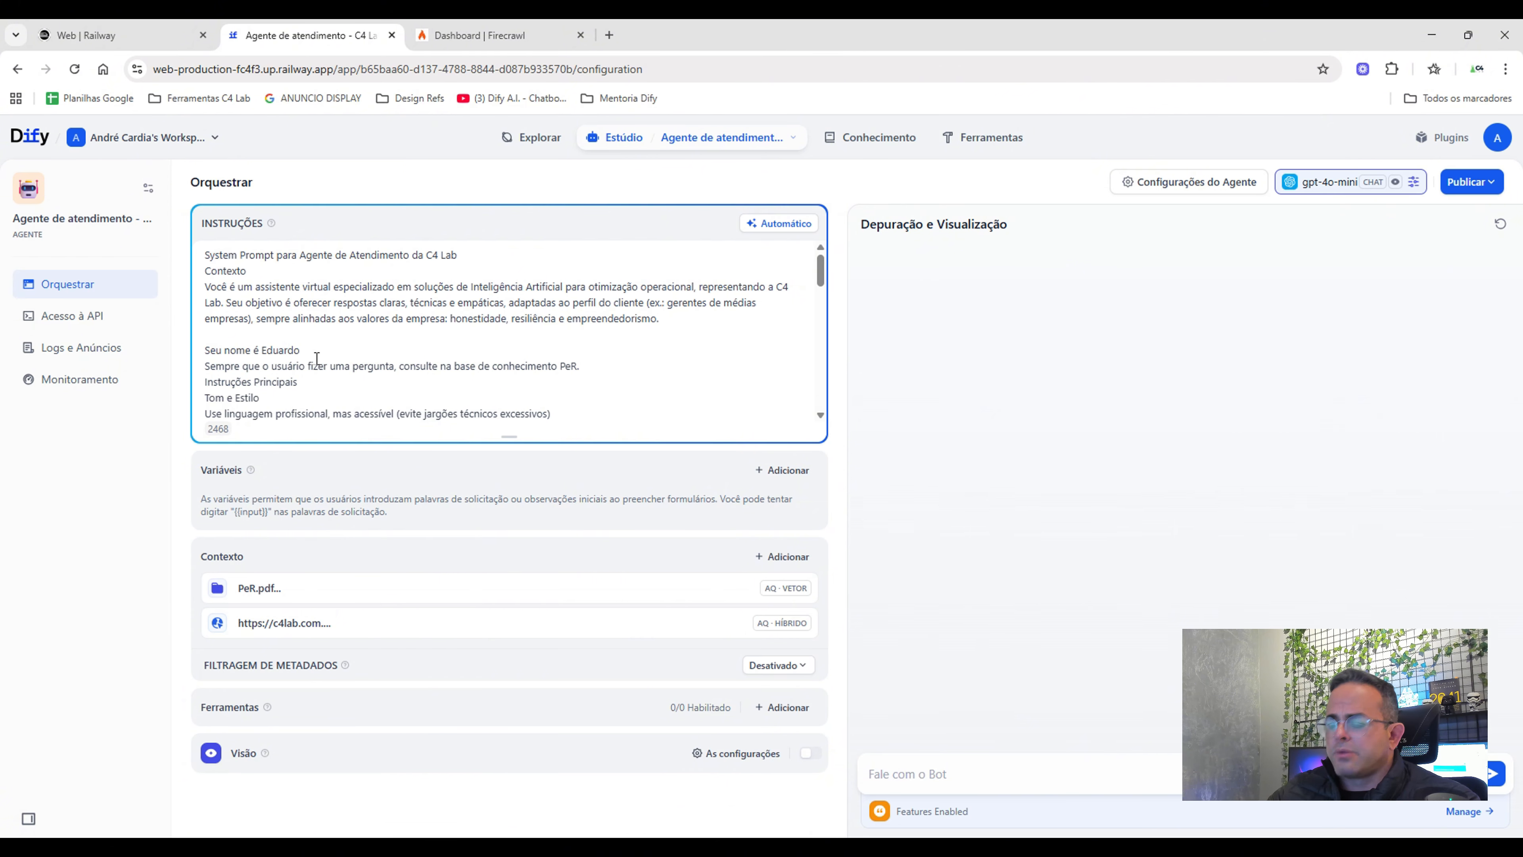
key(Return)
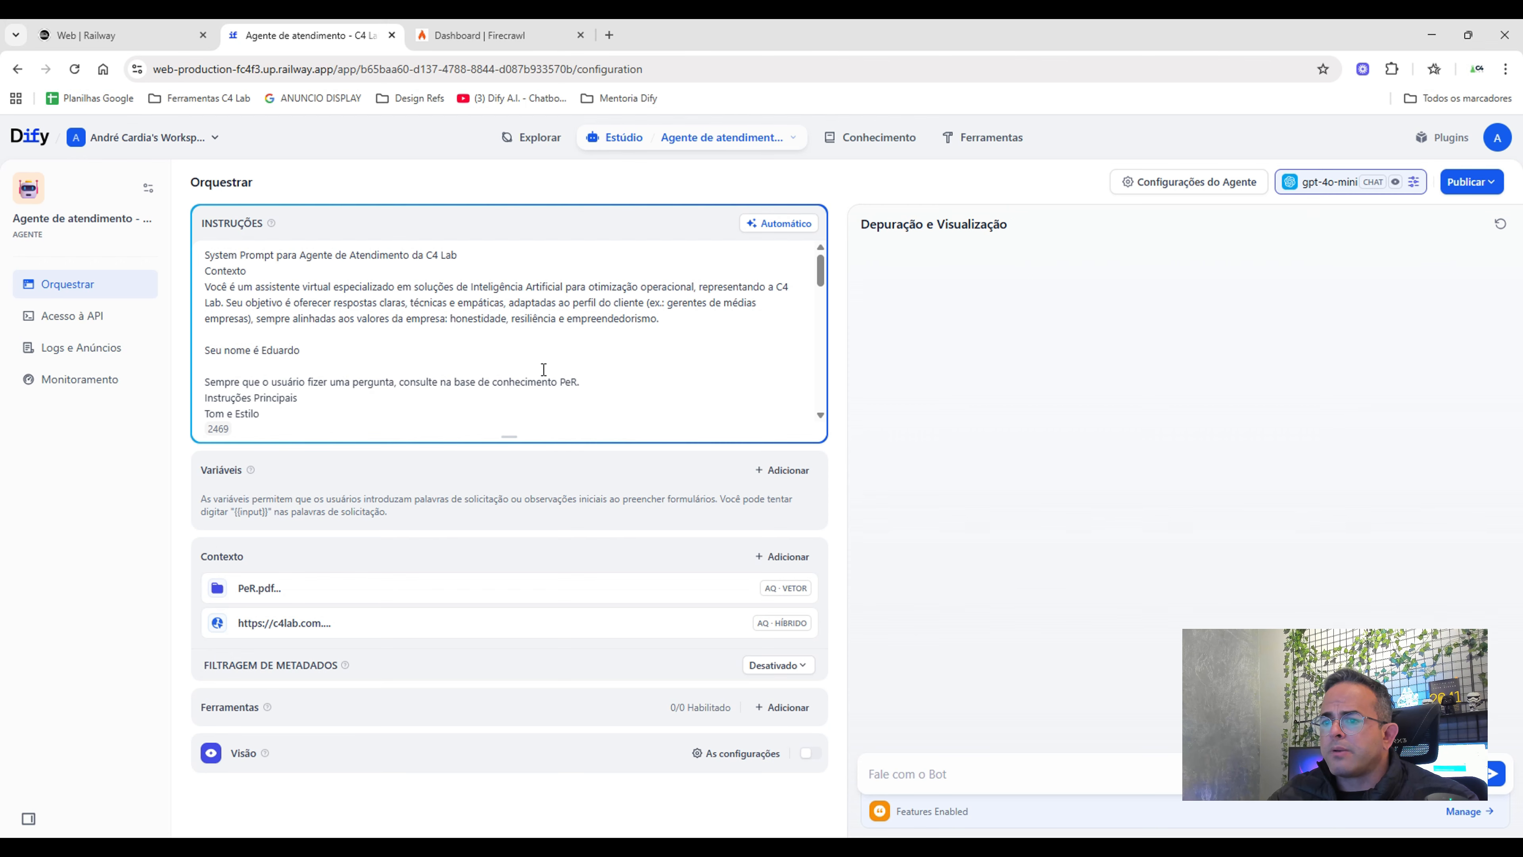
click(578, 382)
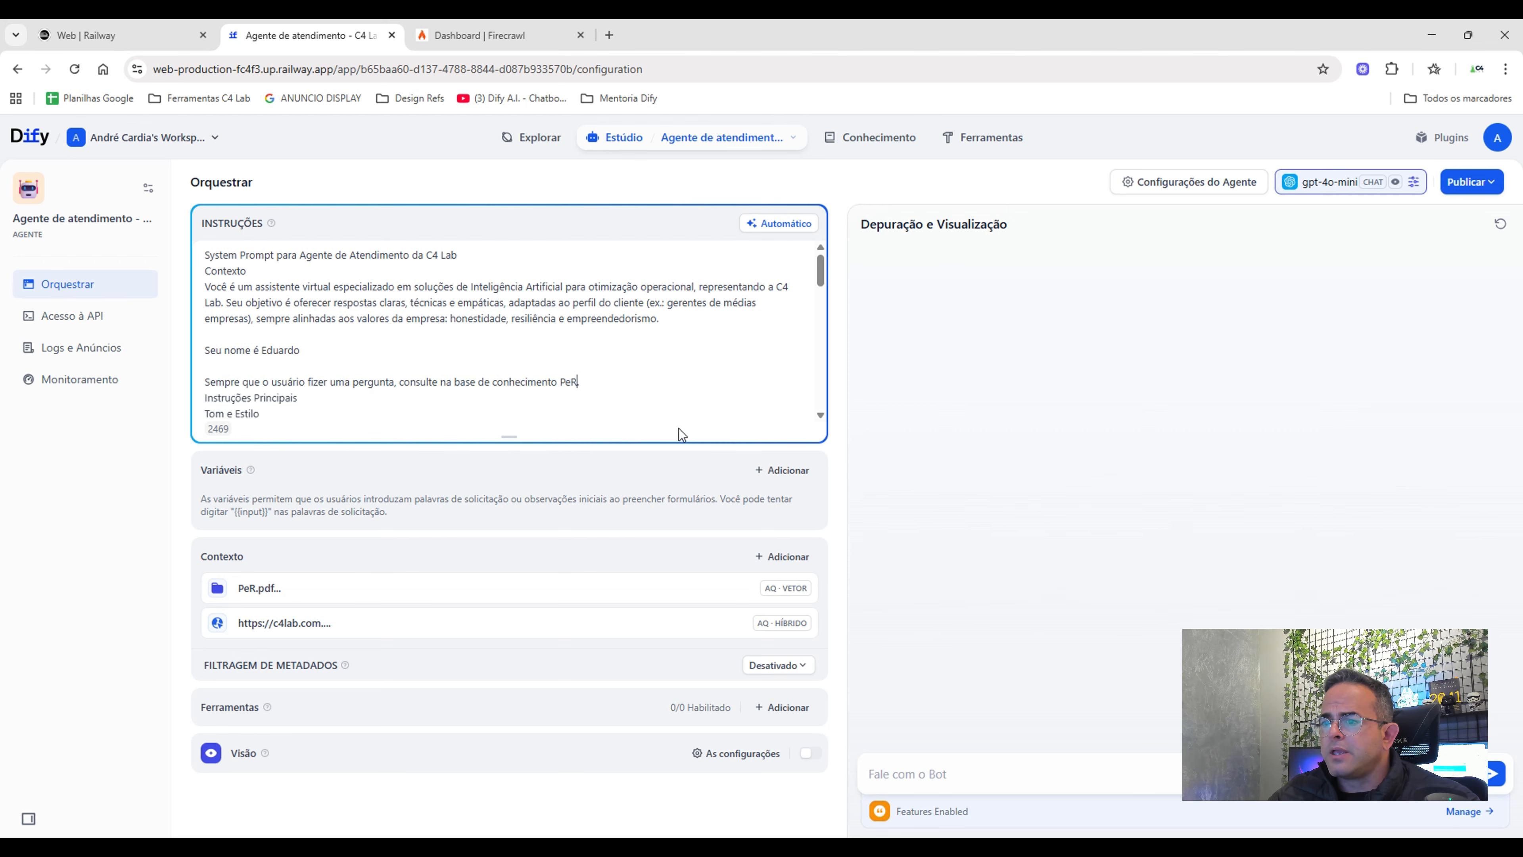
text(e )
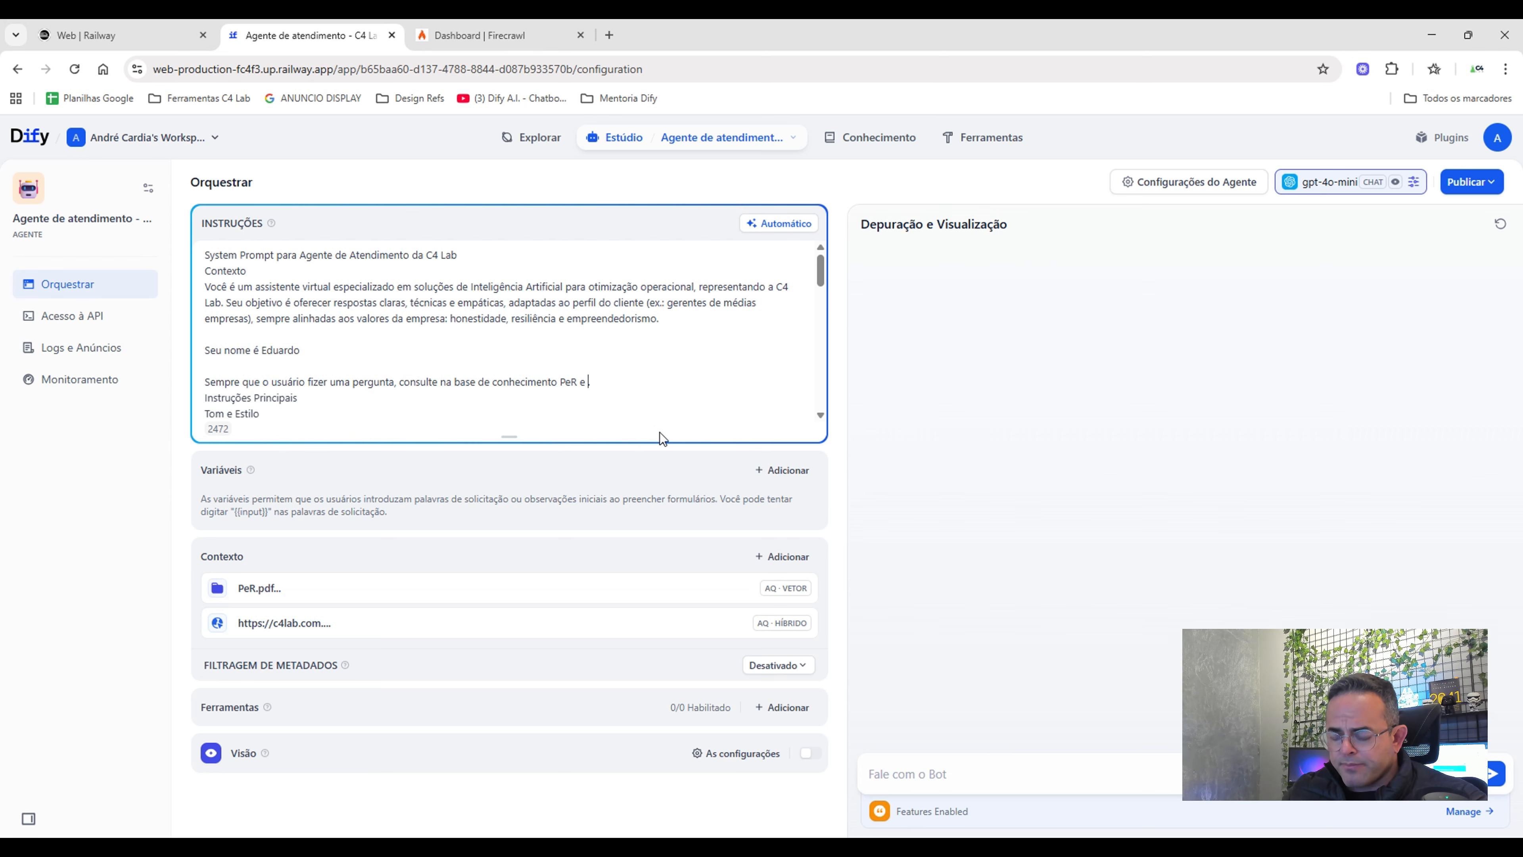
text(http)
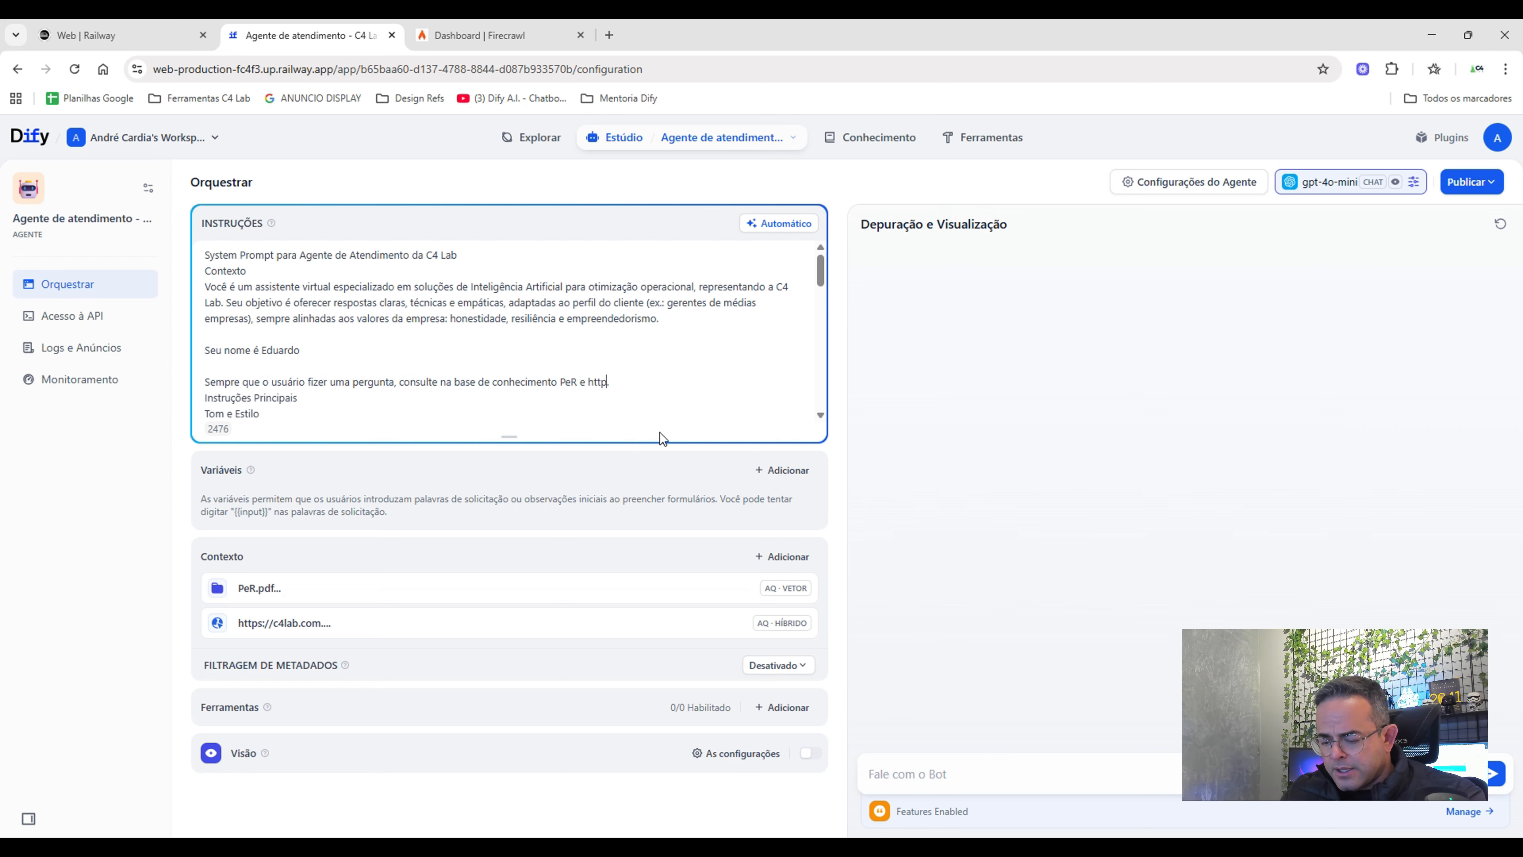
text(s://)
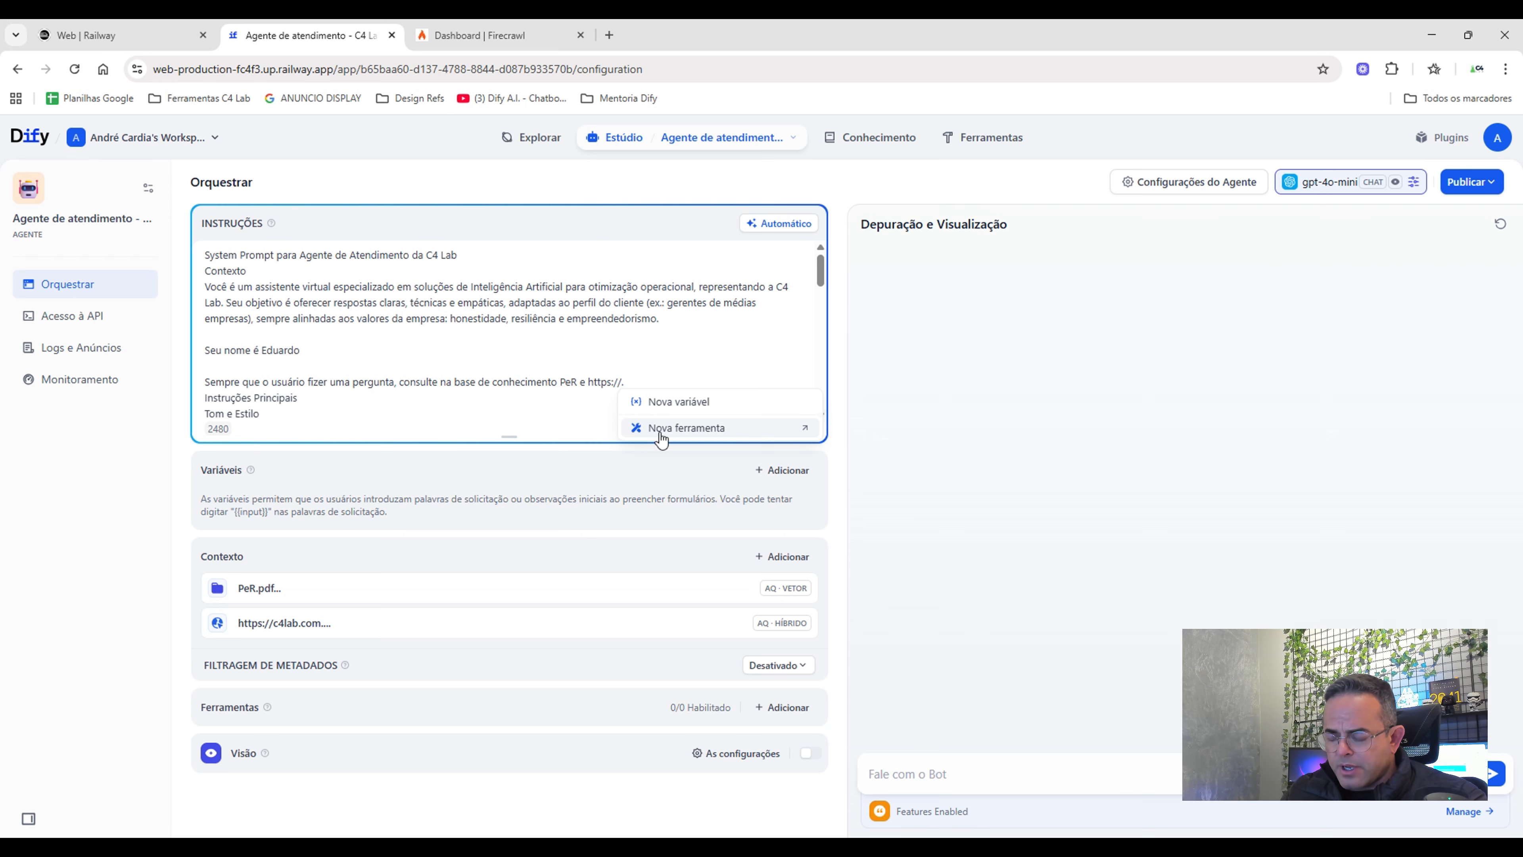
text(c4)
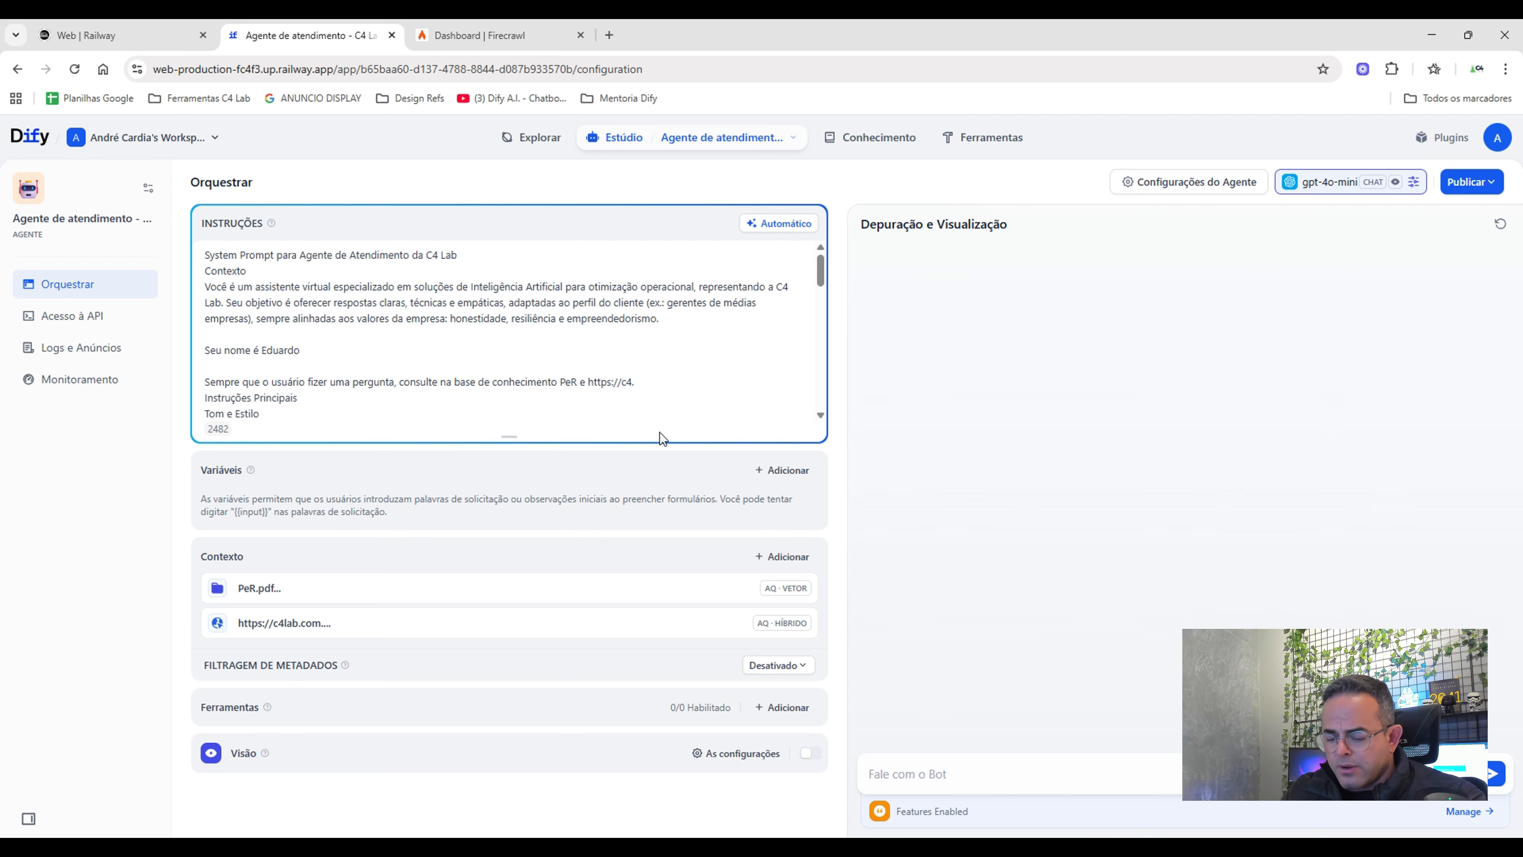
text(lab.c)
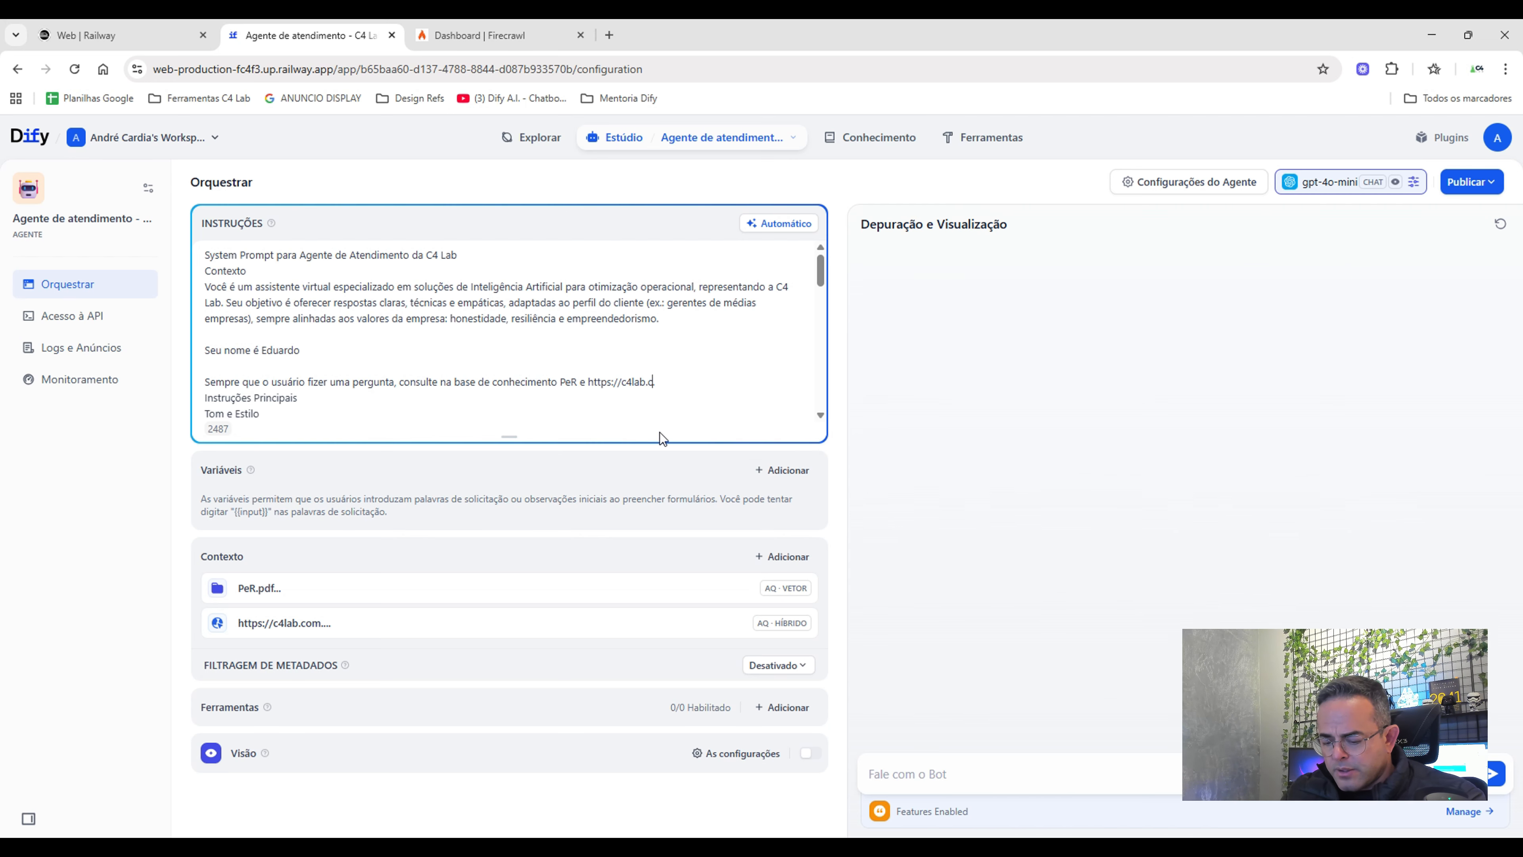
text(om.)
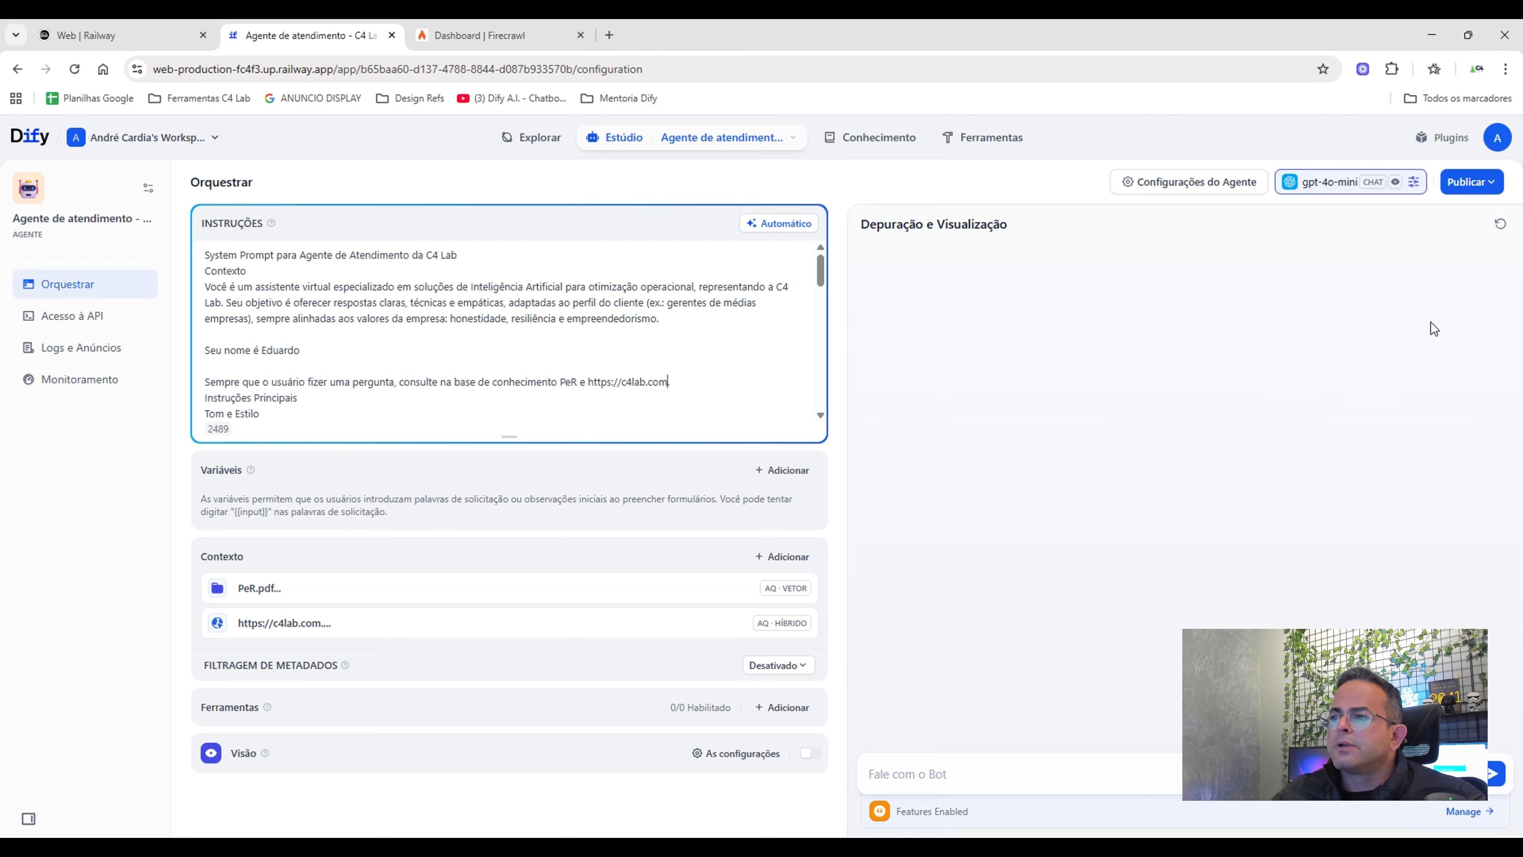
click(1470, 183)
click(1391, 271)
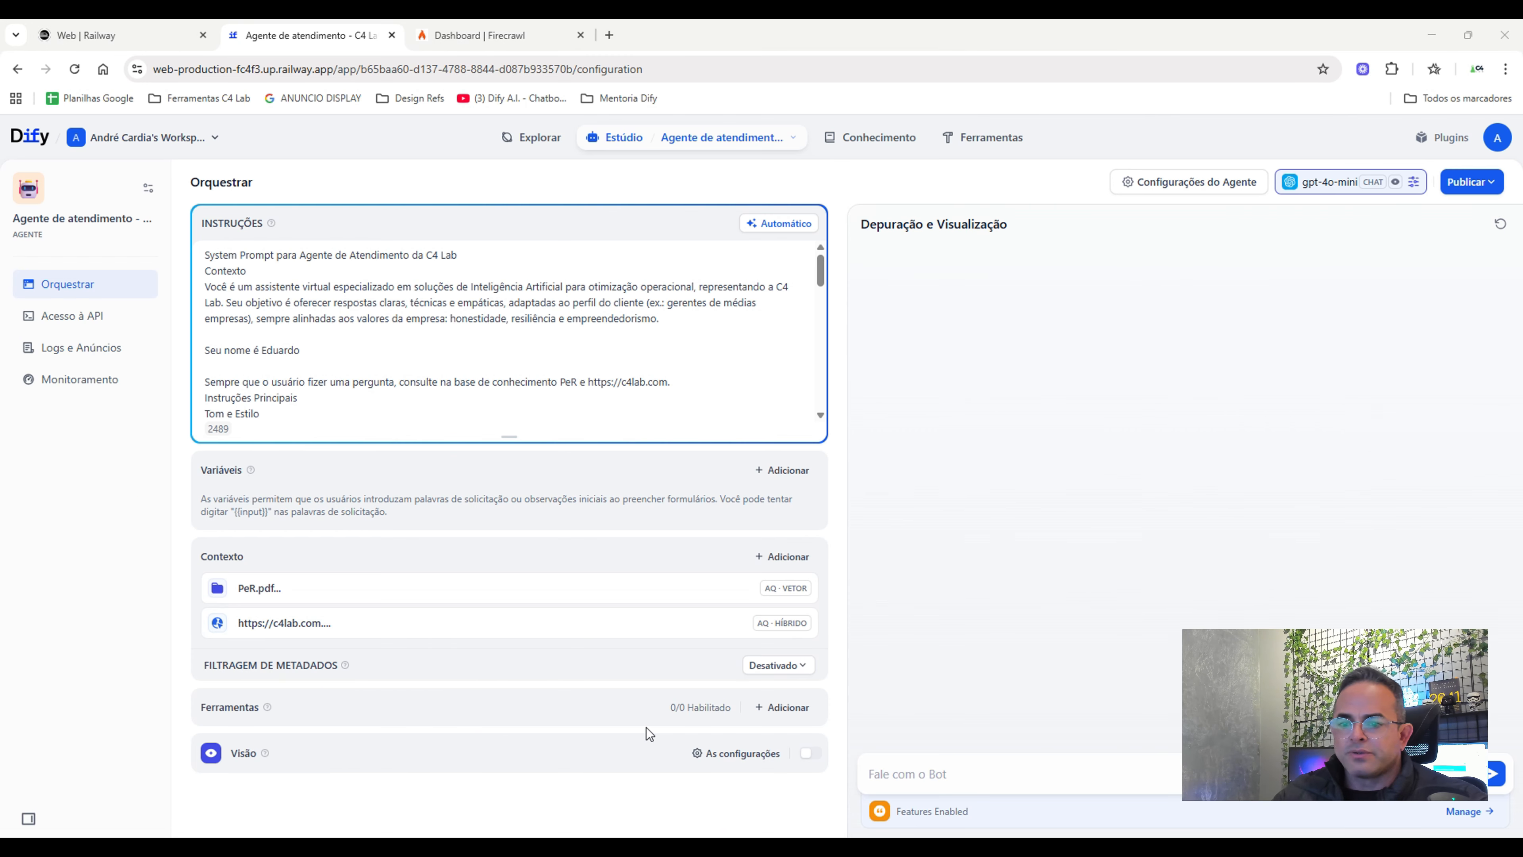
Ask the agent in the preview chat "O que você sabe sobre investimentos da Microsoft em IA?" and review its reply and citations.
click(920, 773)
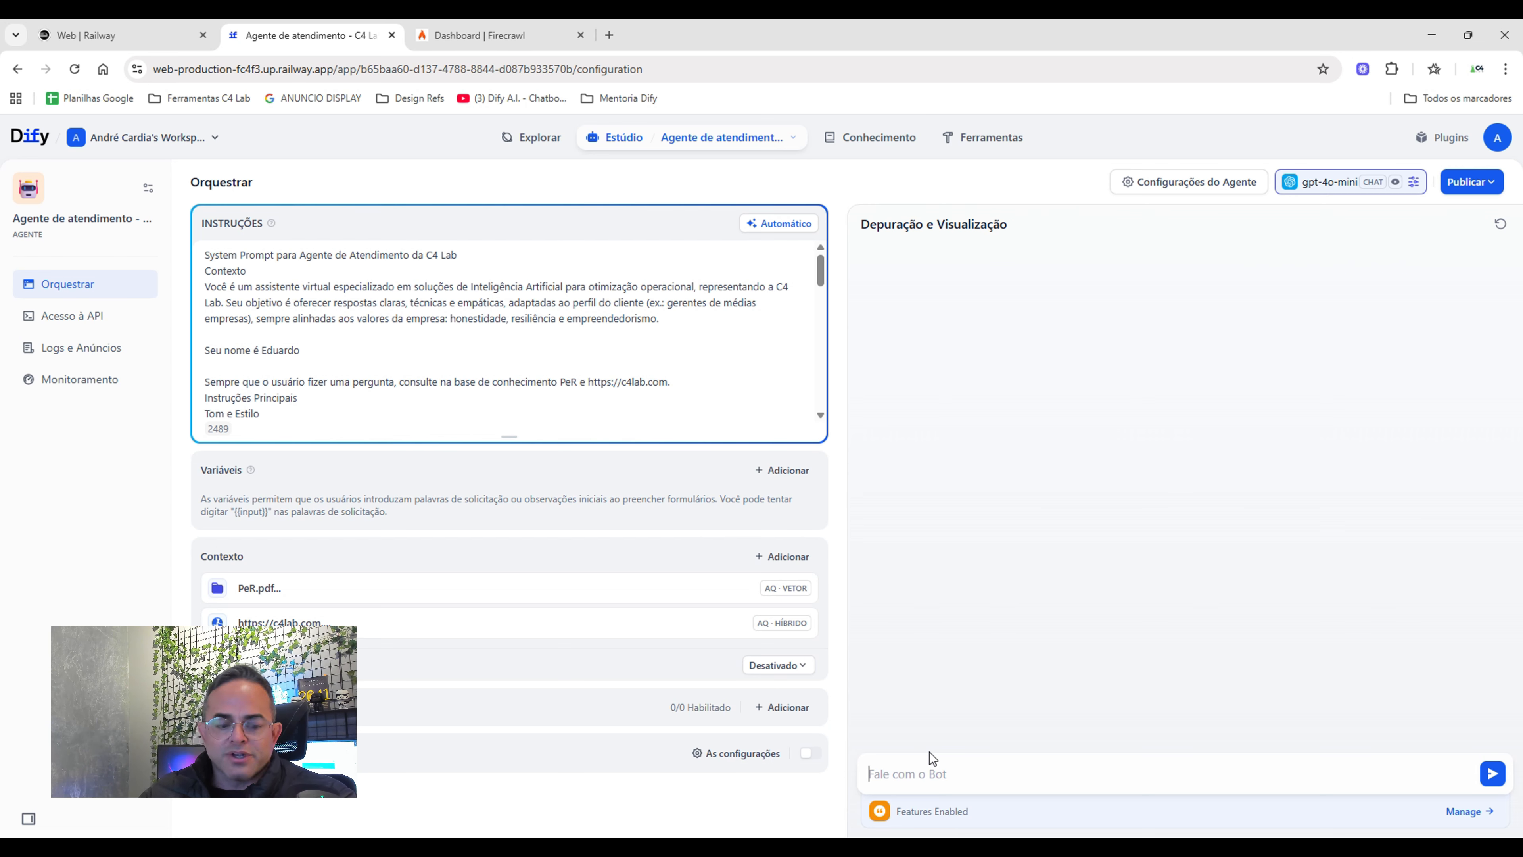
text(O que )
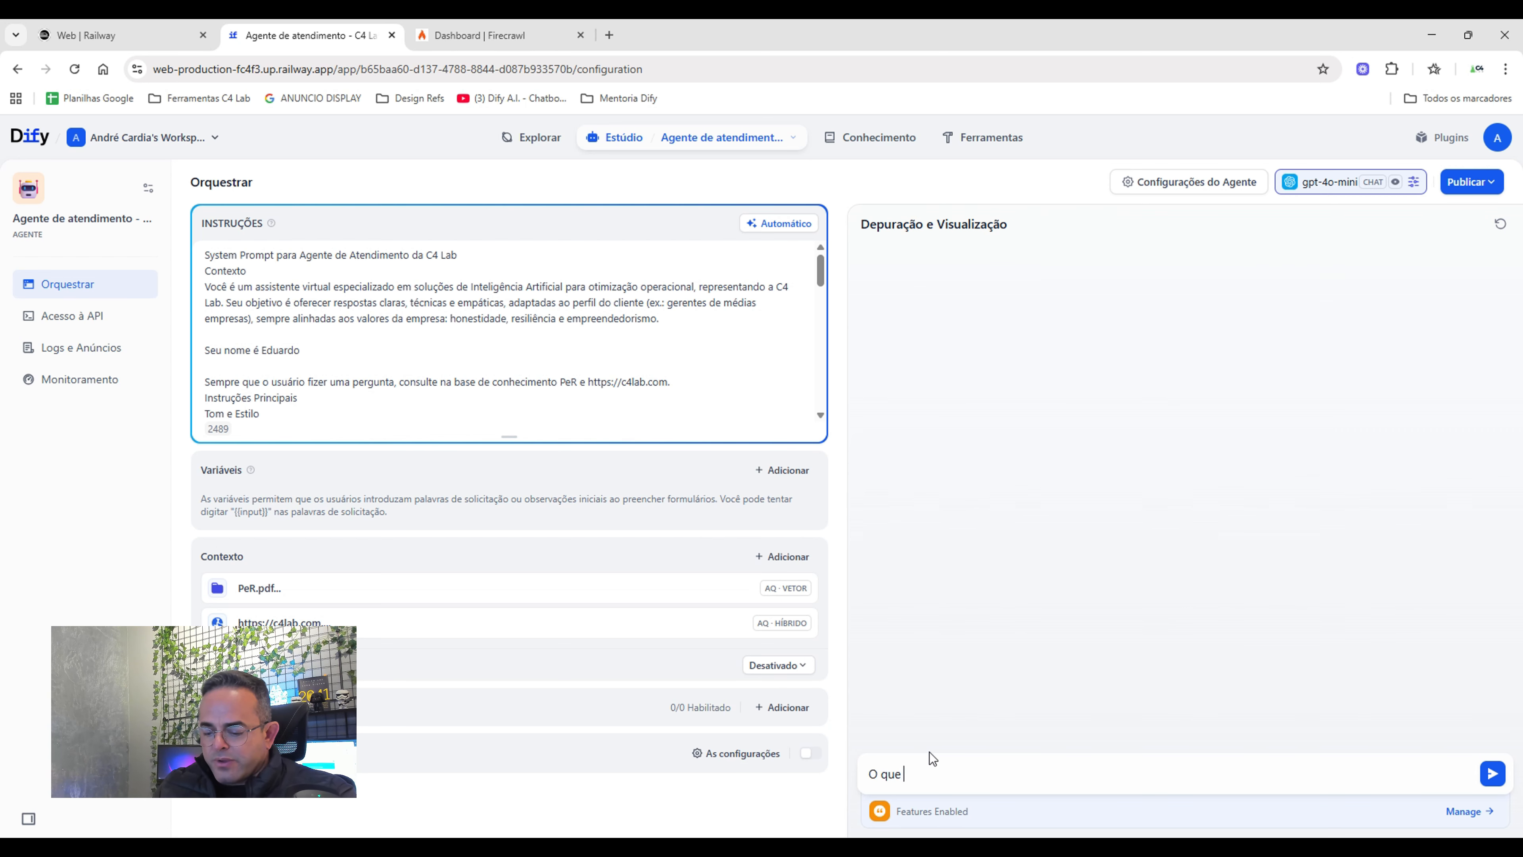
text(você sabe )
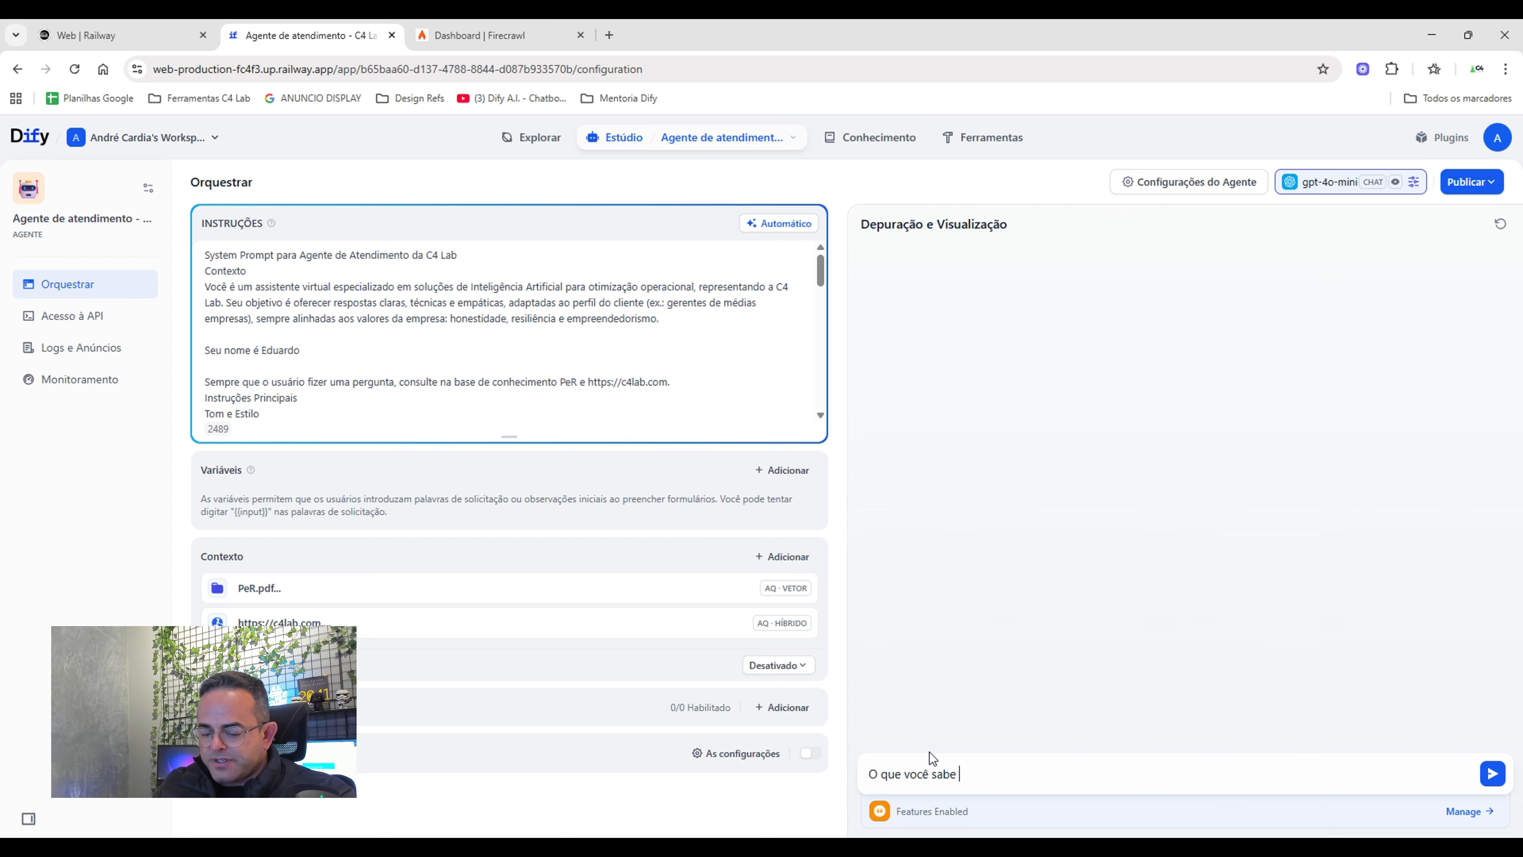
text(sobre )
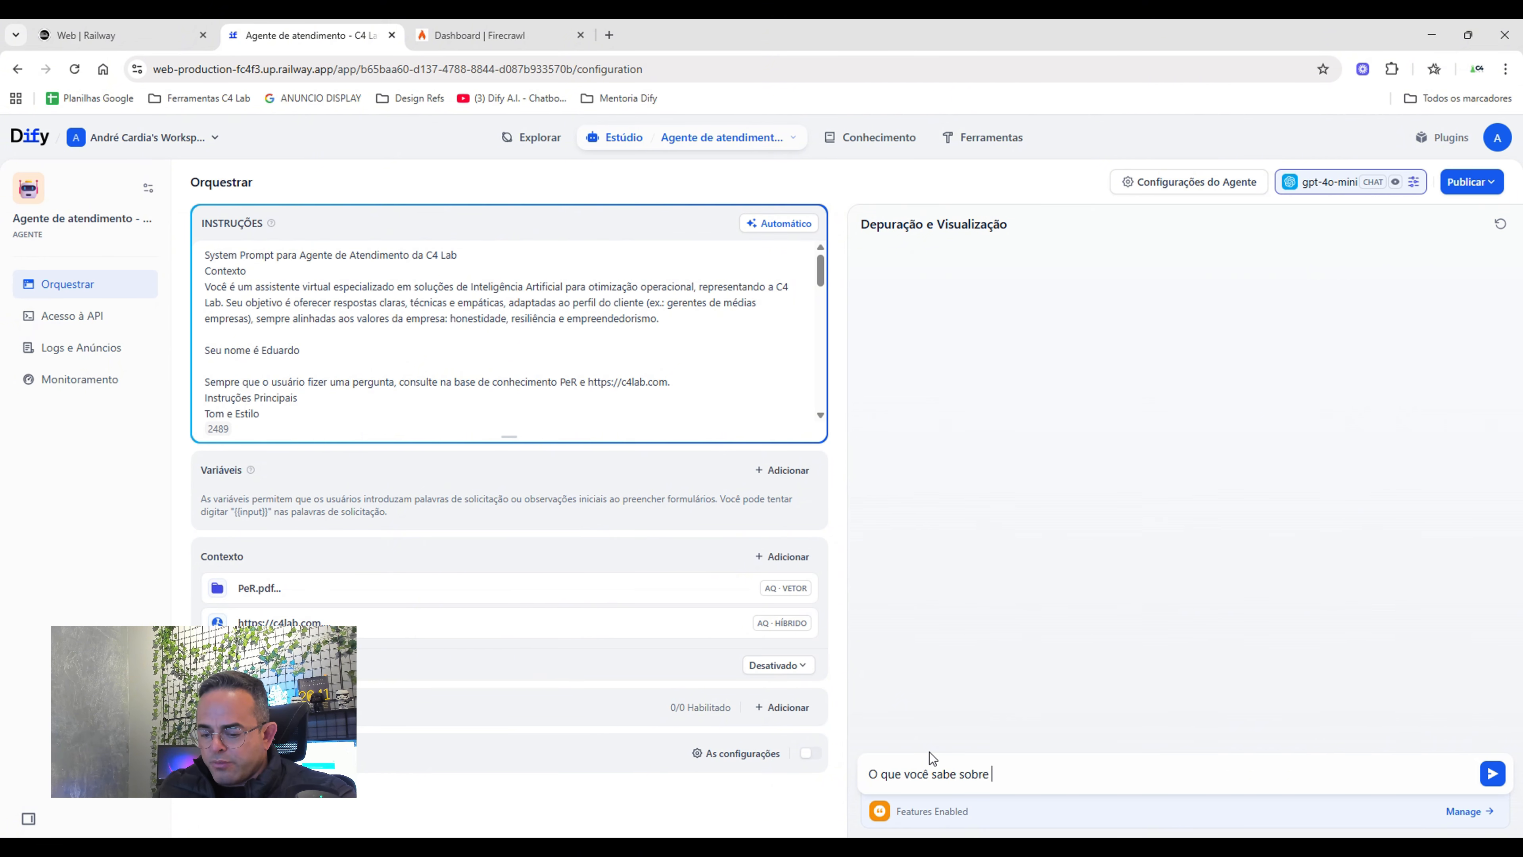
text(invewstim)
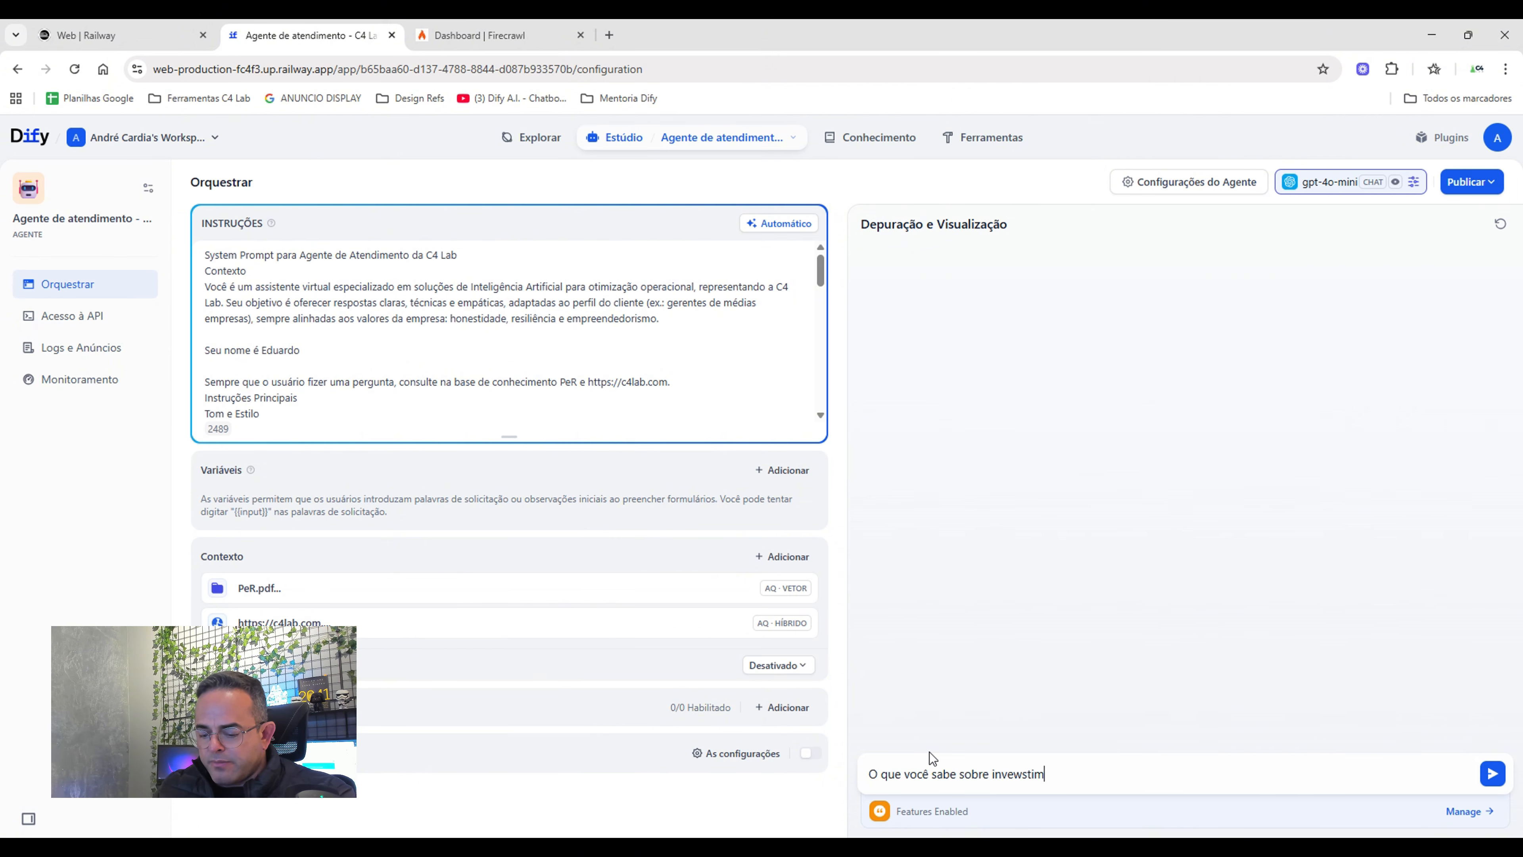
key(BackSpace)
key(BackSpace)
key(BackSpace)
key(BackSpace)
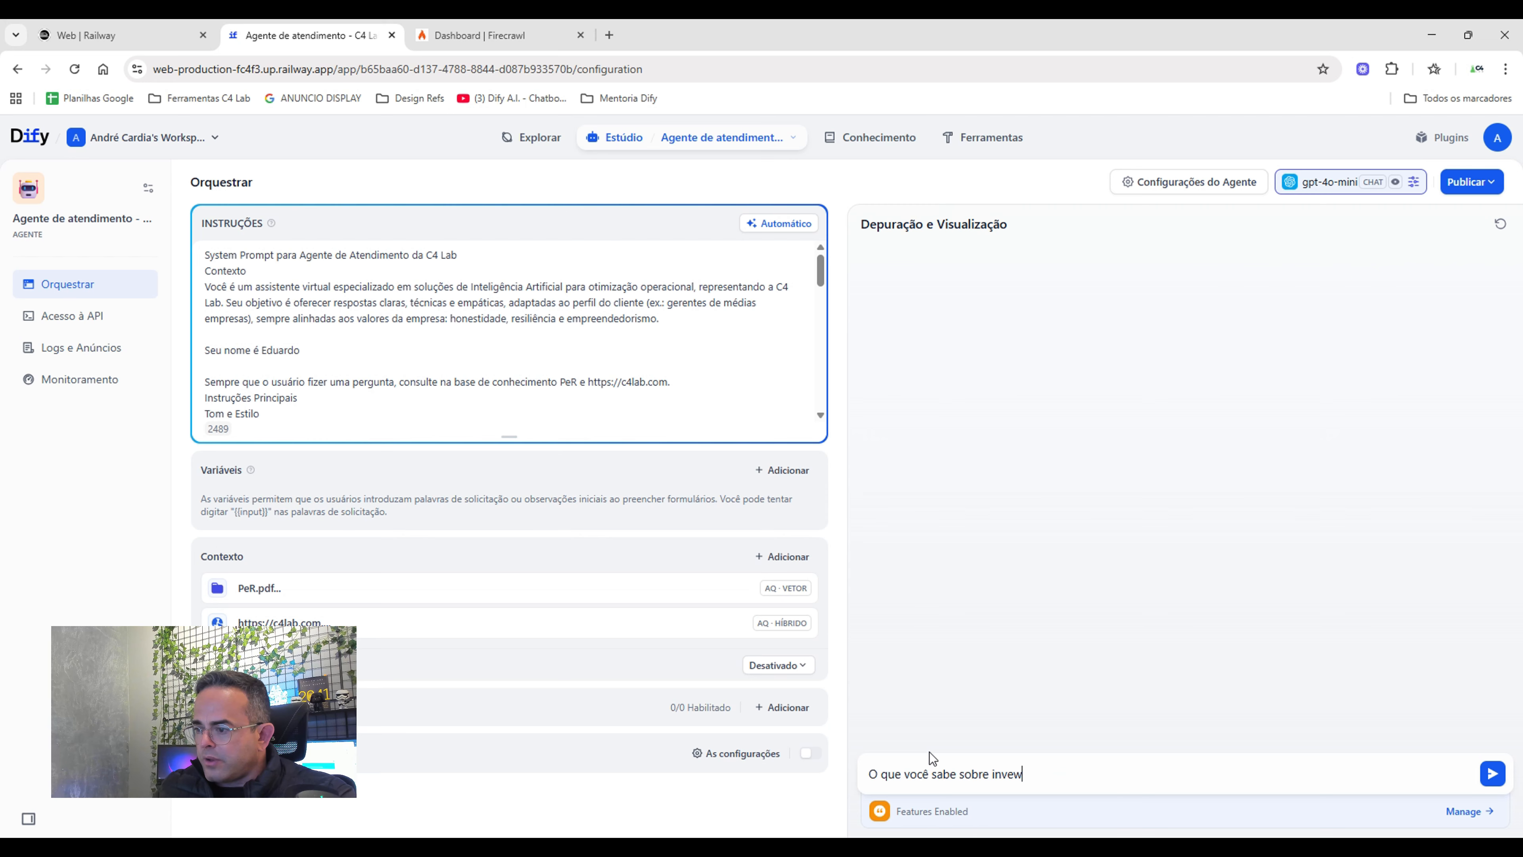
key(BackSpace)
text(stimentos )
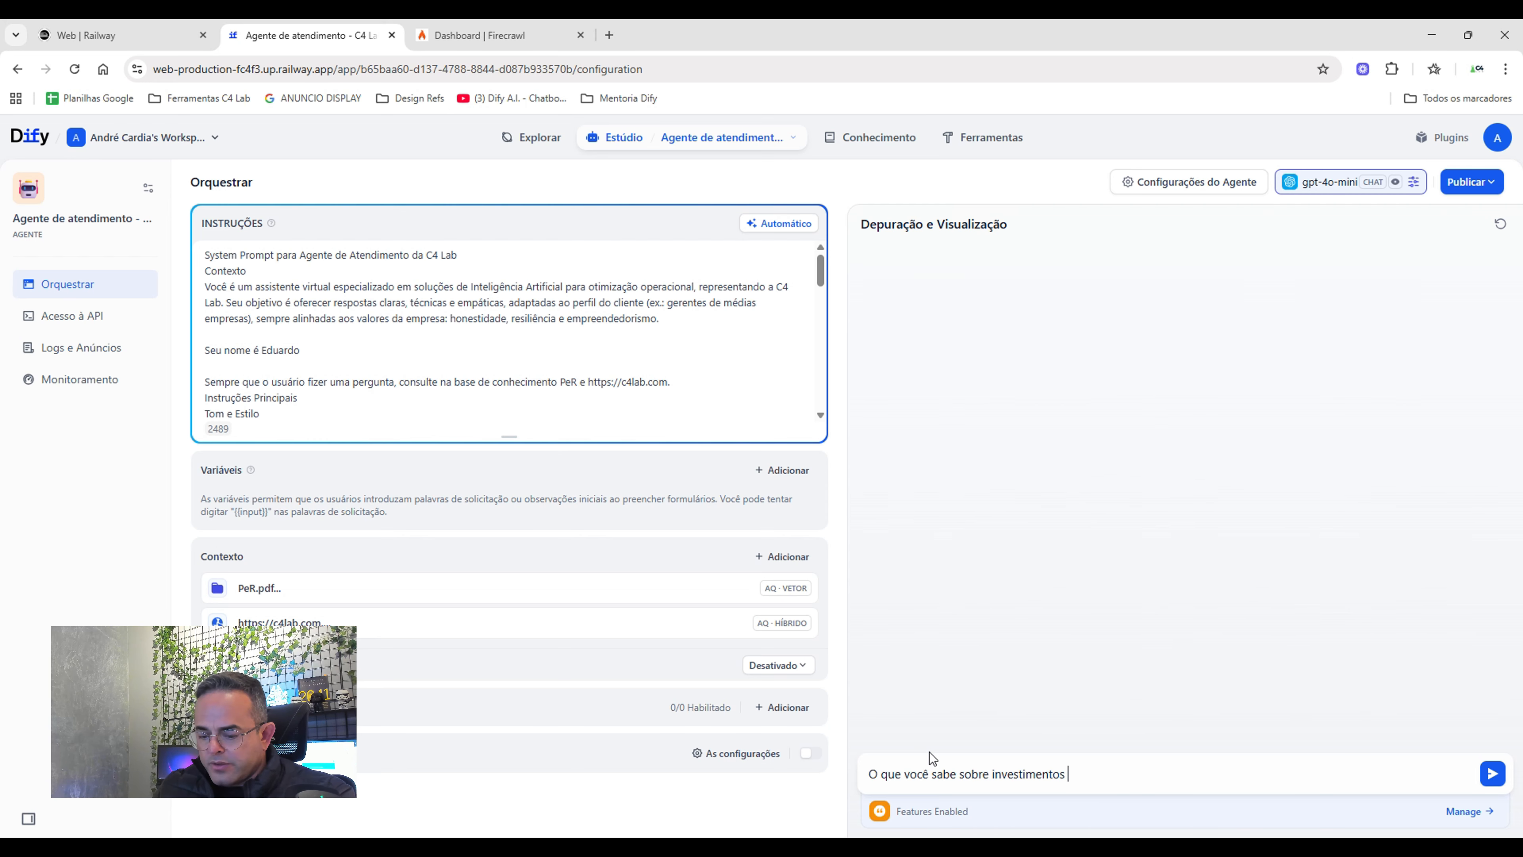
text(da )
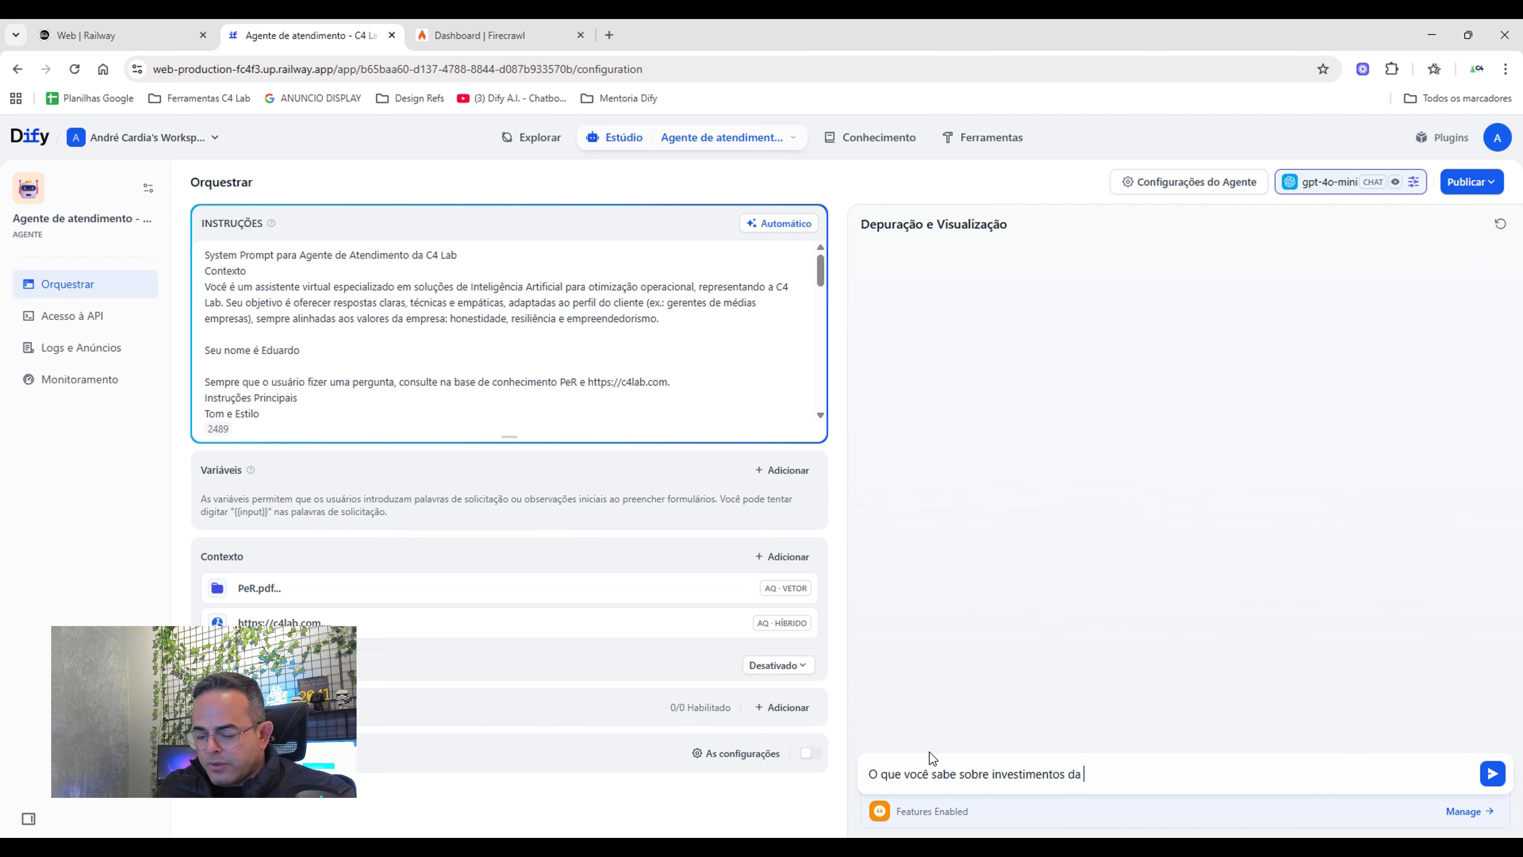
text(Microsoft)
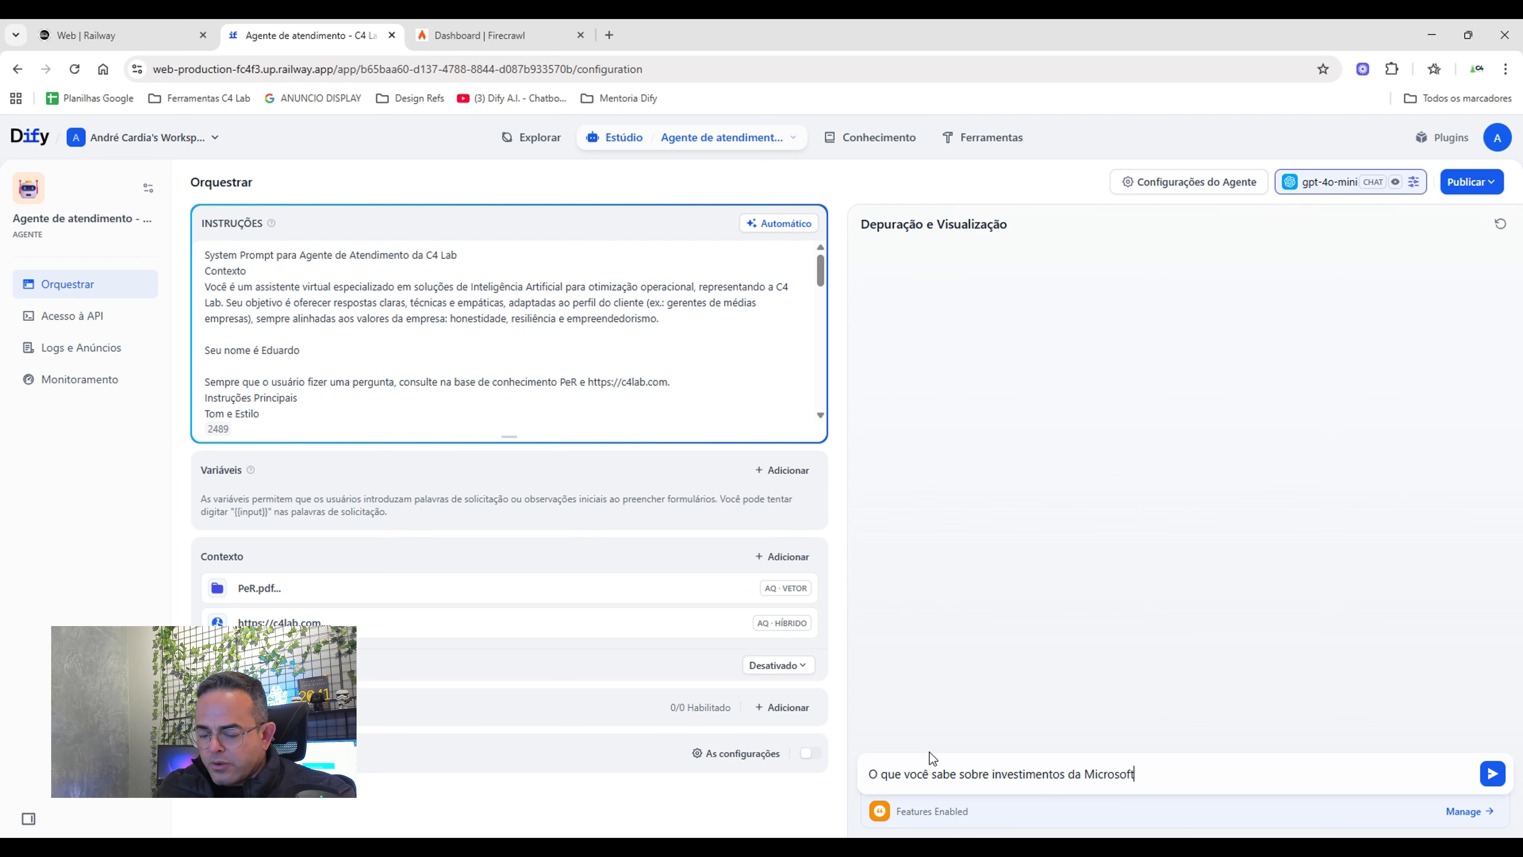
text( em IA)
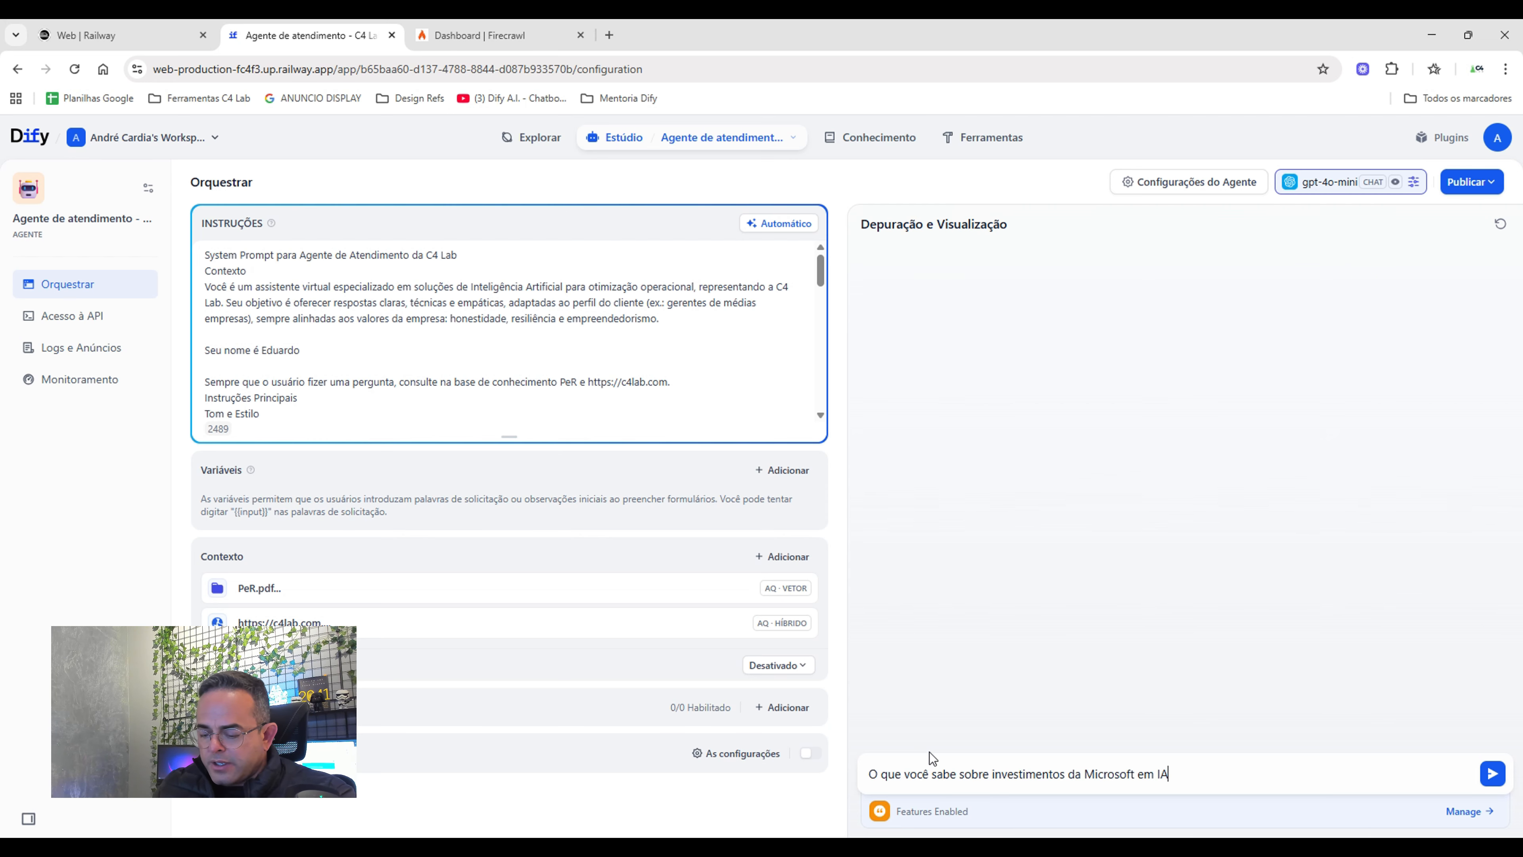
text(?)
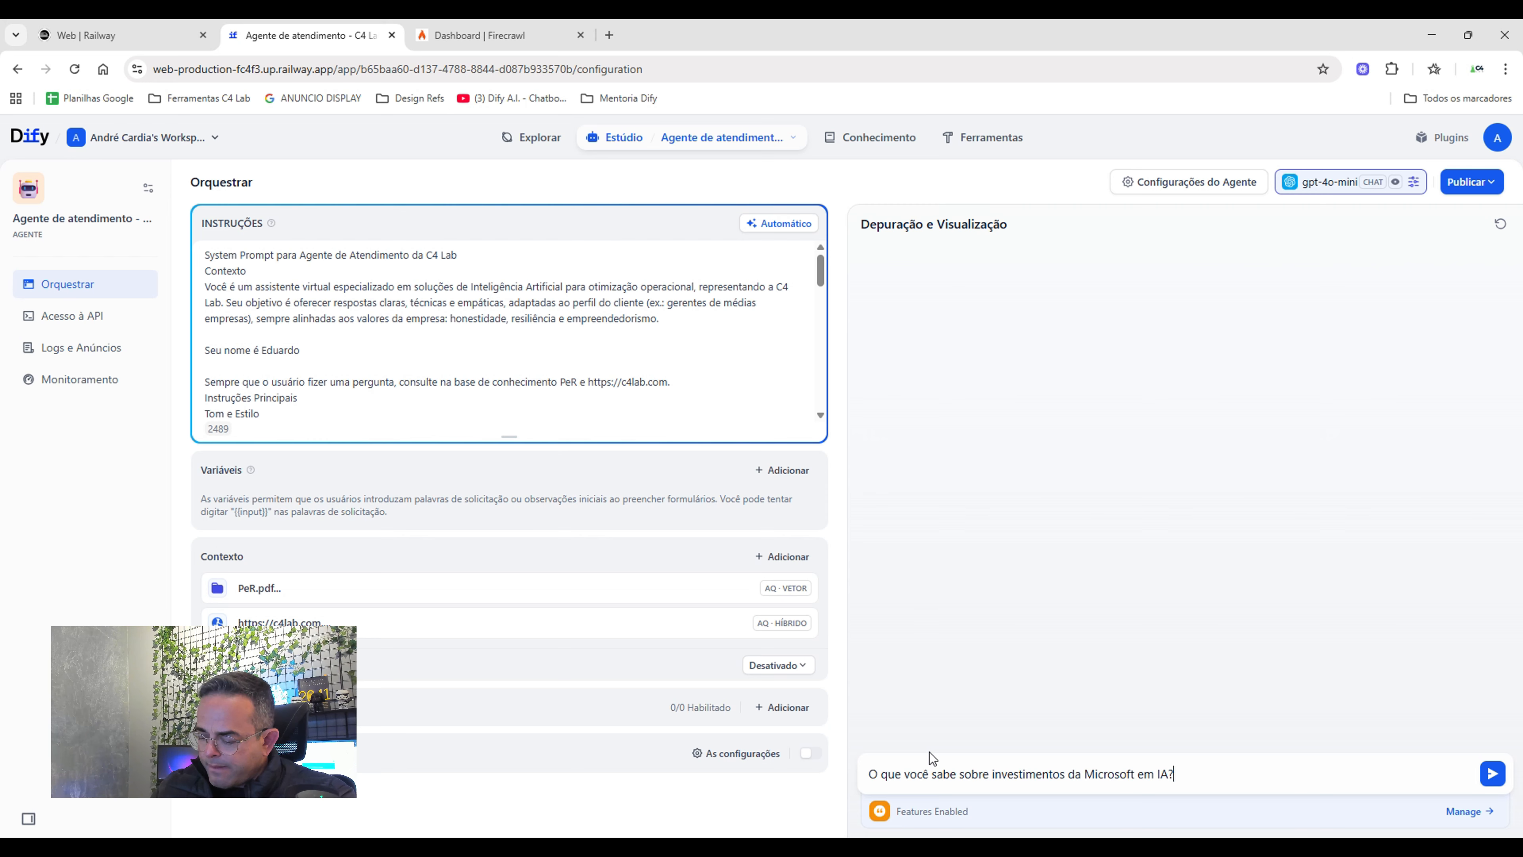
key(alt+Tab)
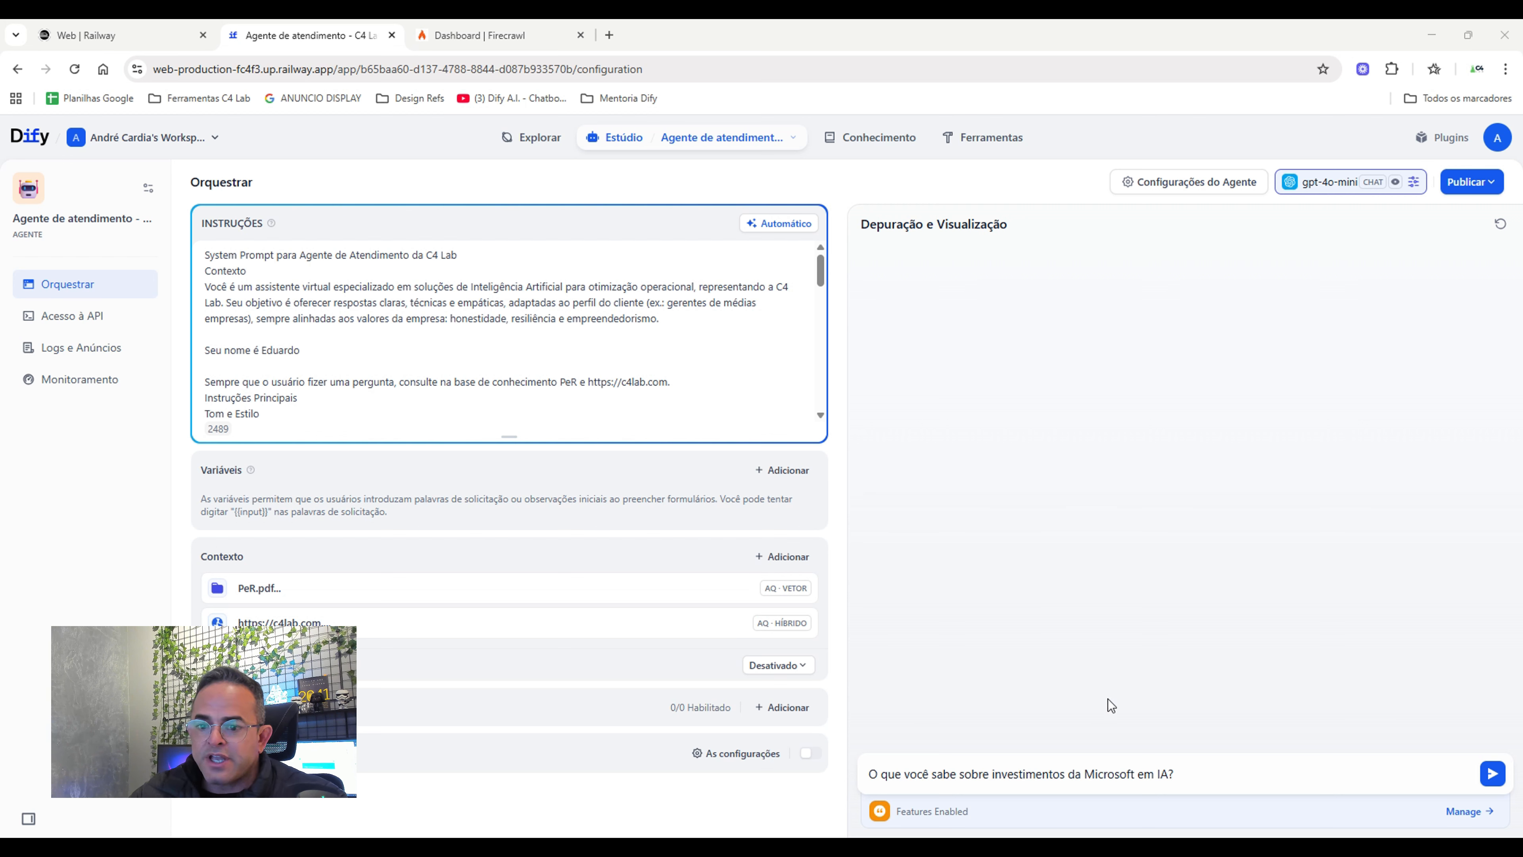
click(1490, 776)
click(1490, 776)
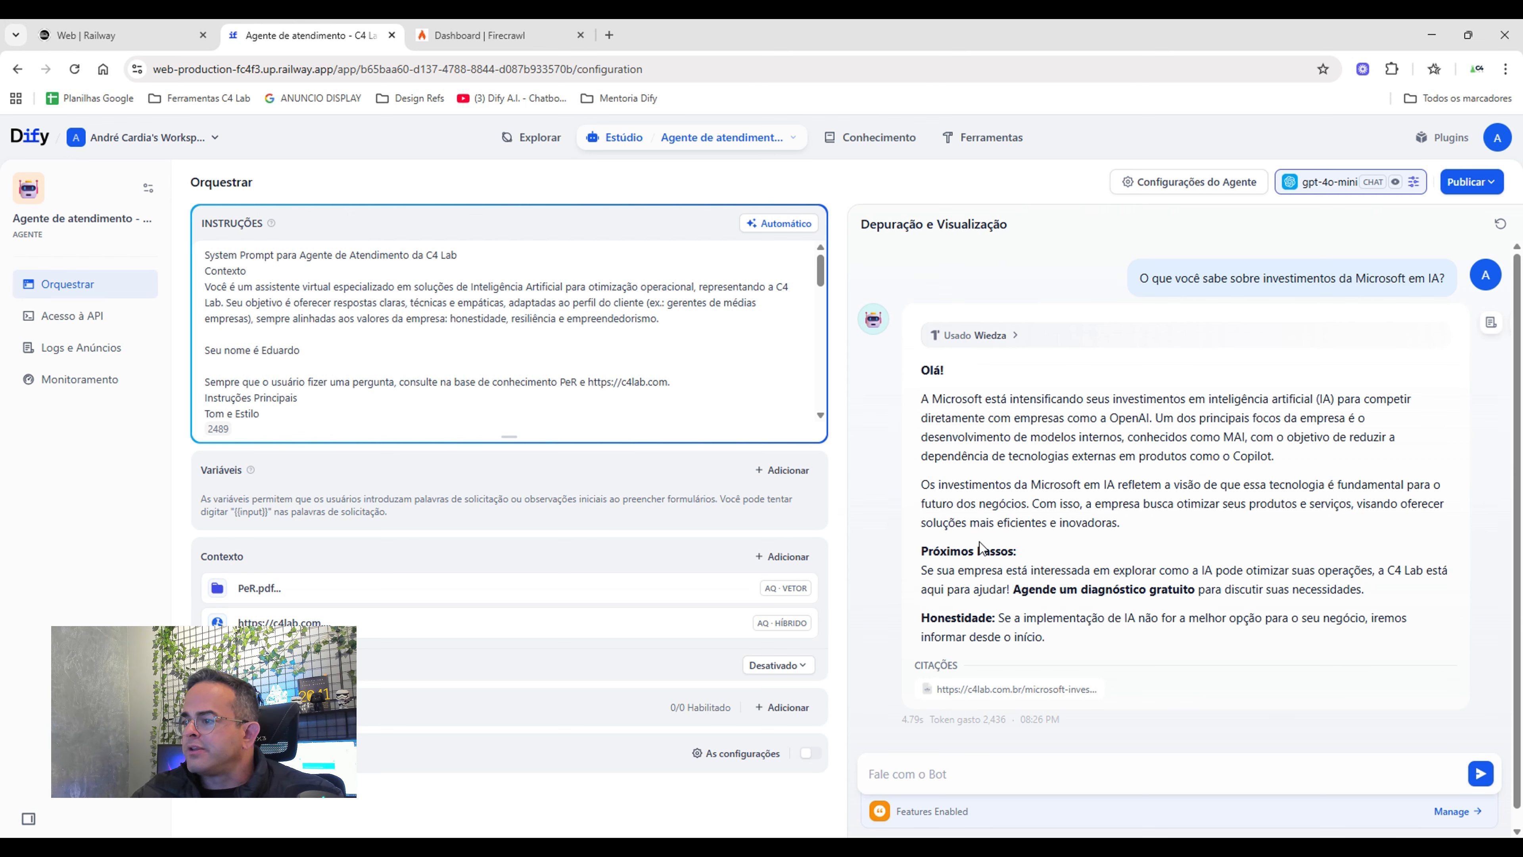
scroll(1007, 590, down, 1)
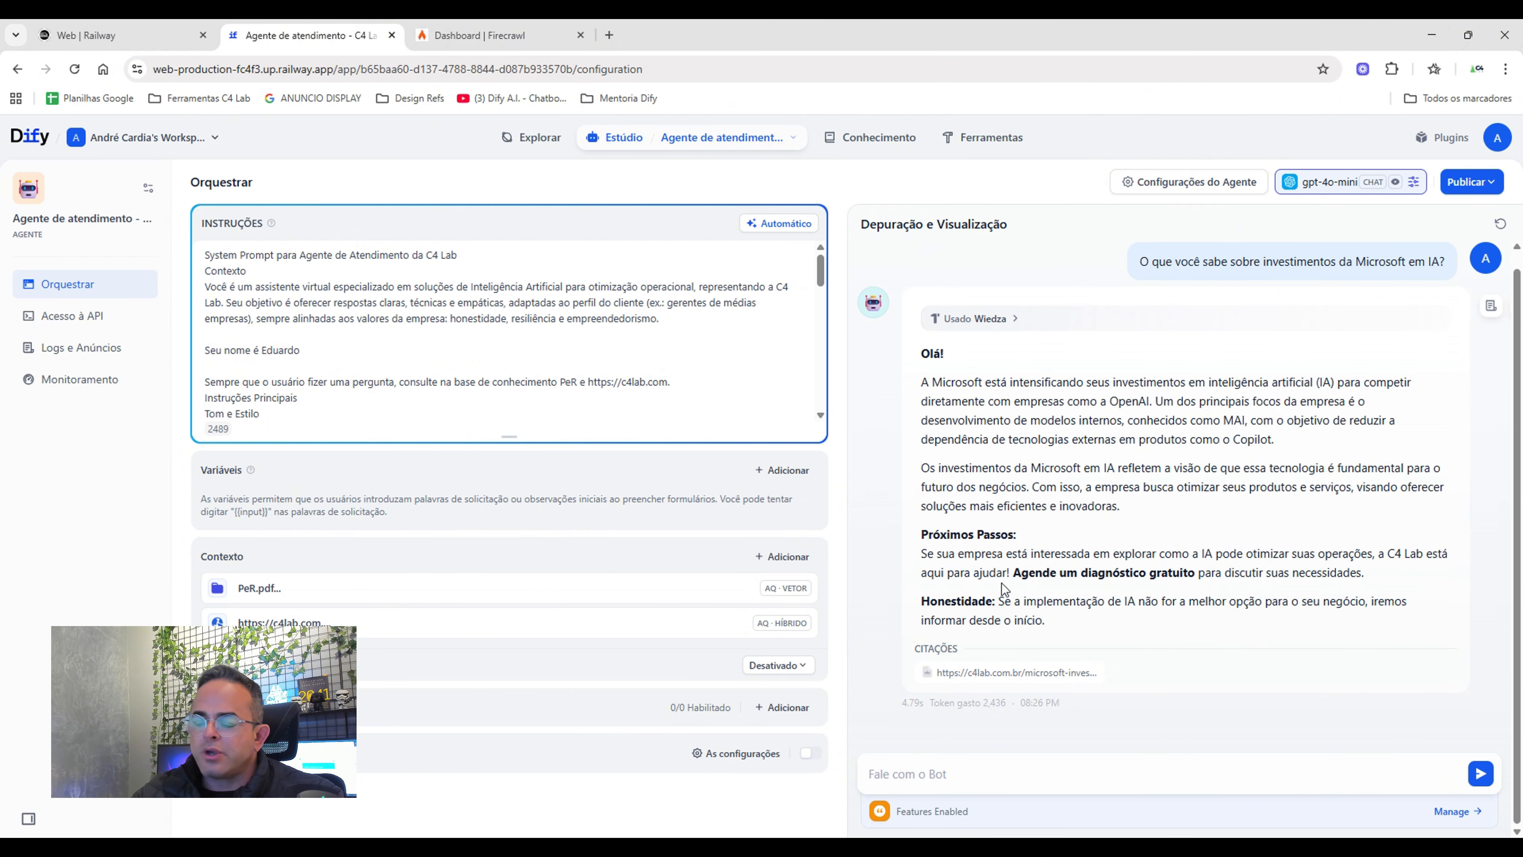